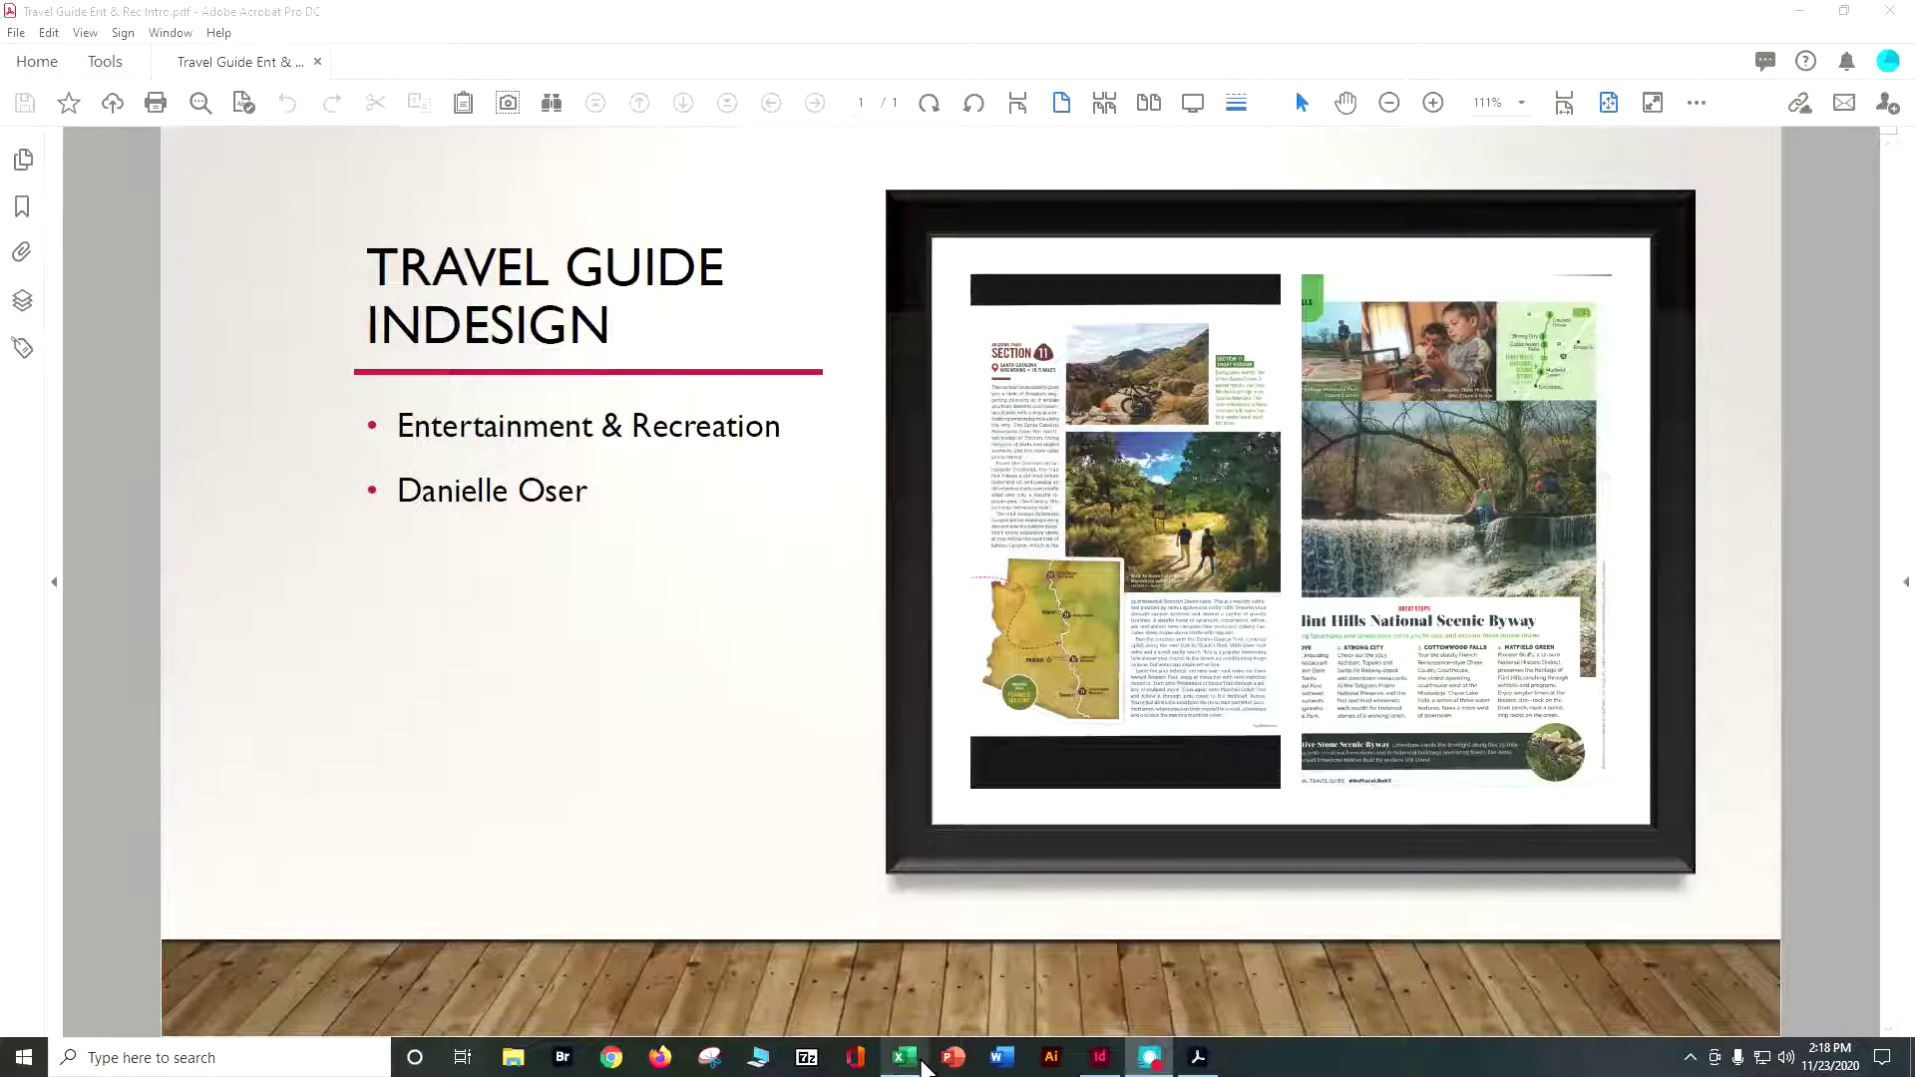
# Step: Open the Entertainment and Recreation grading rubric workbook from the taskbar
pyautogui.click(916, 1063)
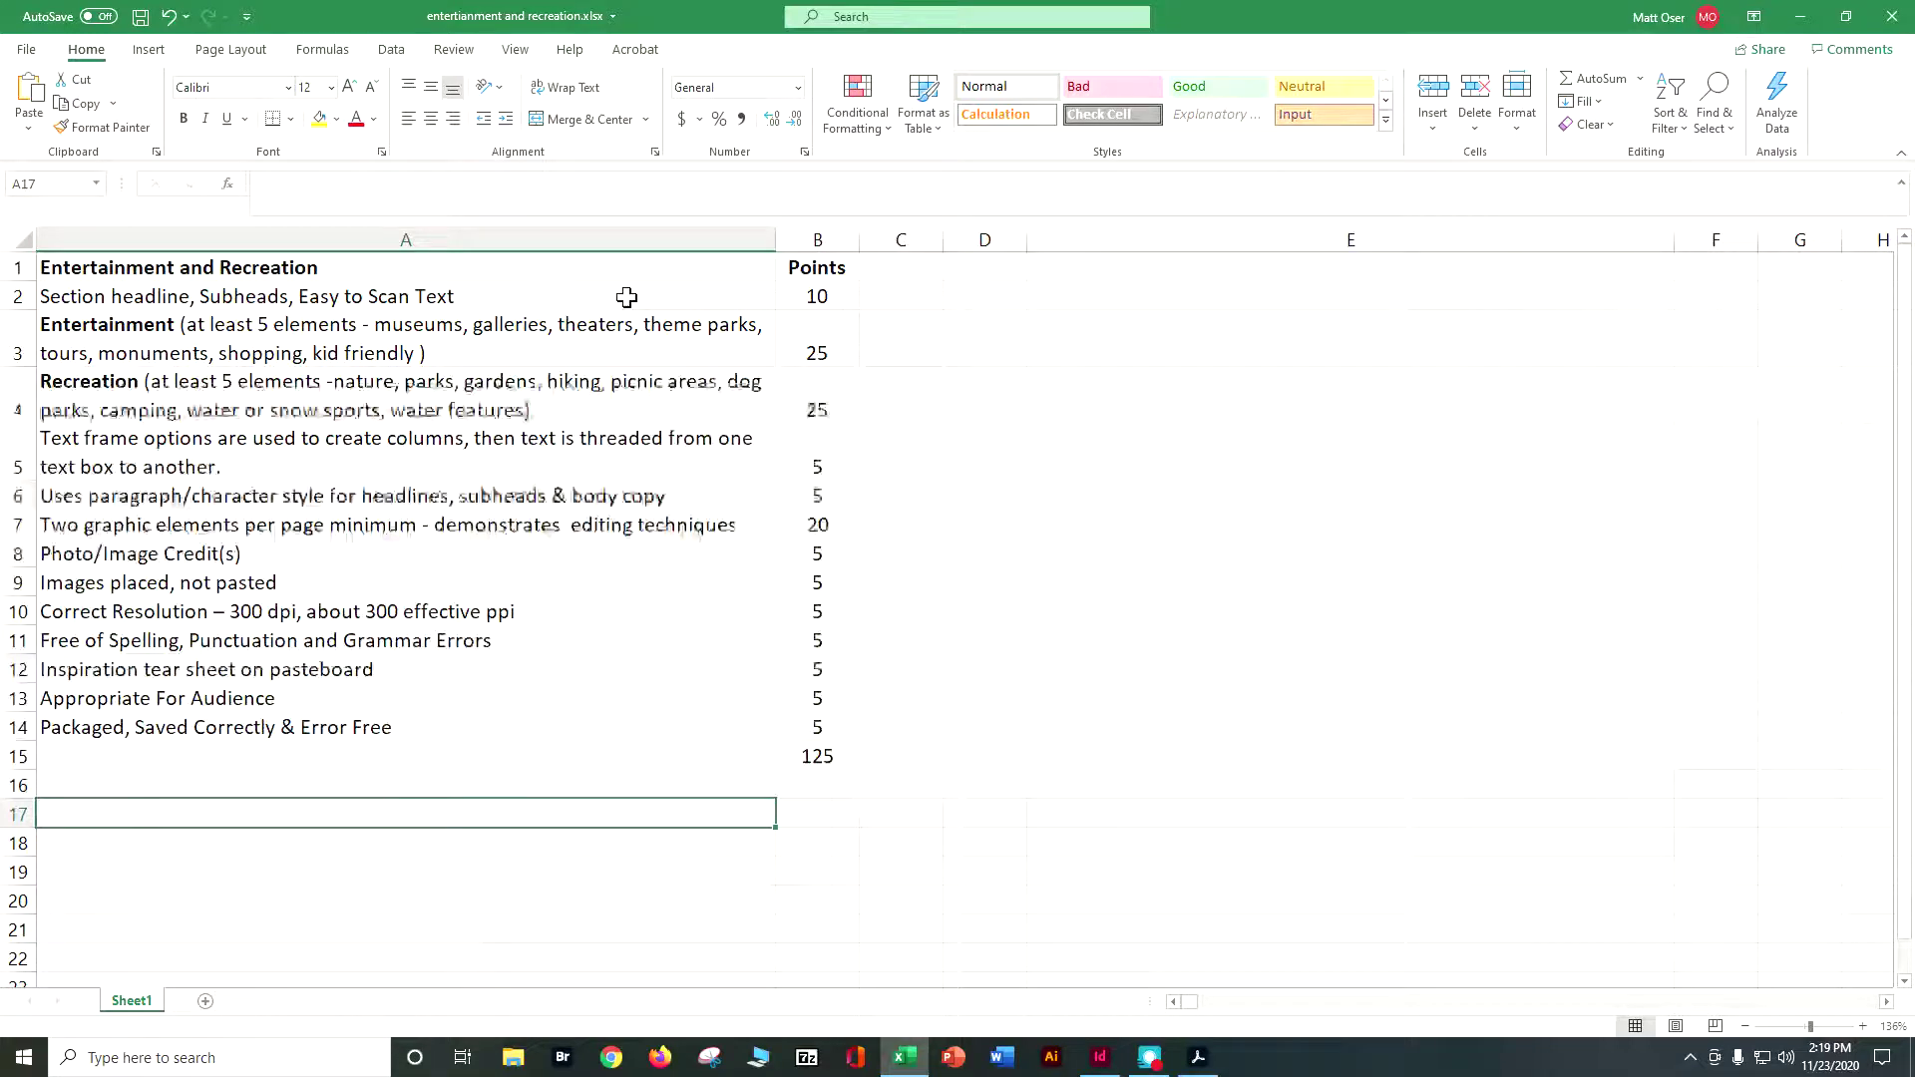
# Step: Close the rubric workbook and bring the Travel Guide PDF back to the front
pyautogui.click(1895, 22)
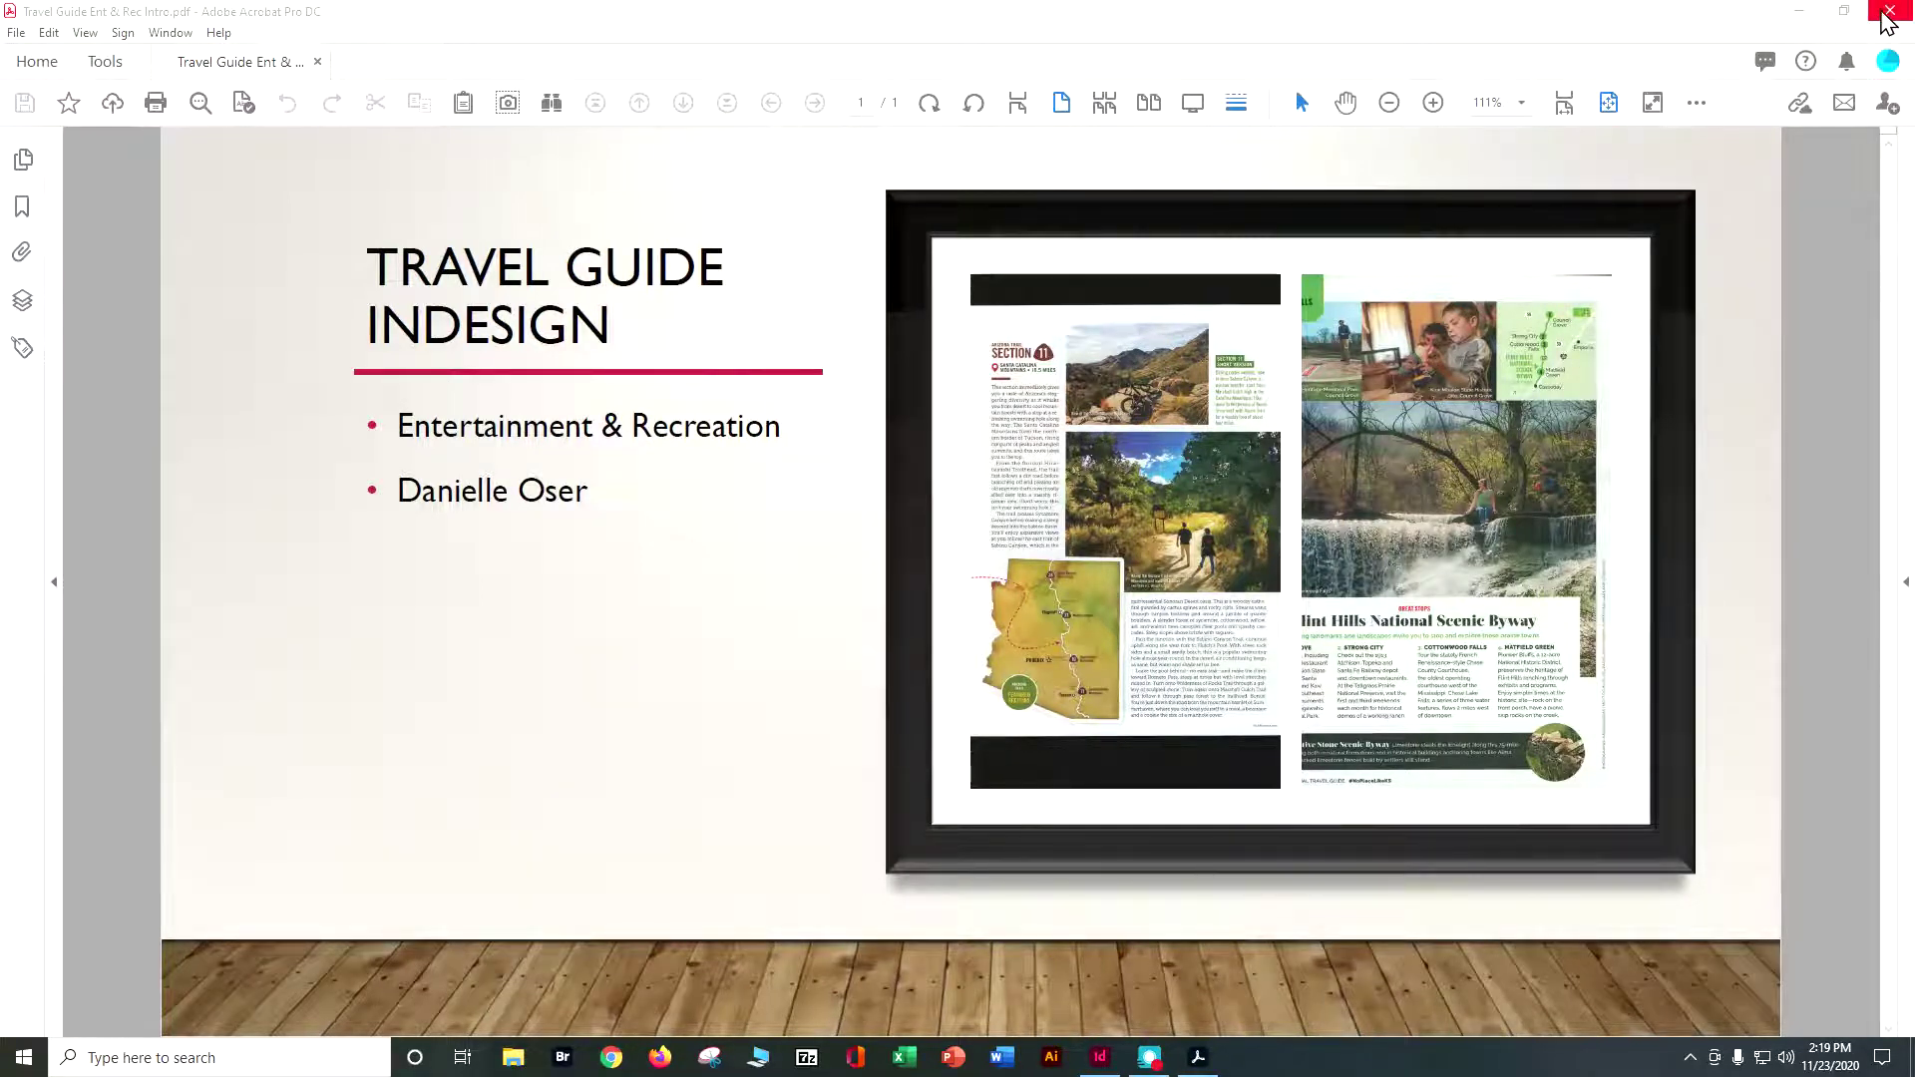
pyautogui.click(1890, 10)
# Step: Close the PDF and widen the Entertainment headline frame so the word fits on one line
pyautogui.click(1890, 10)
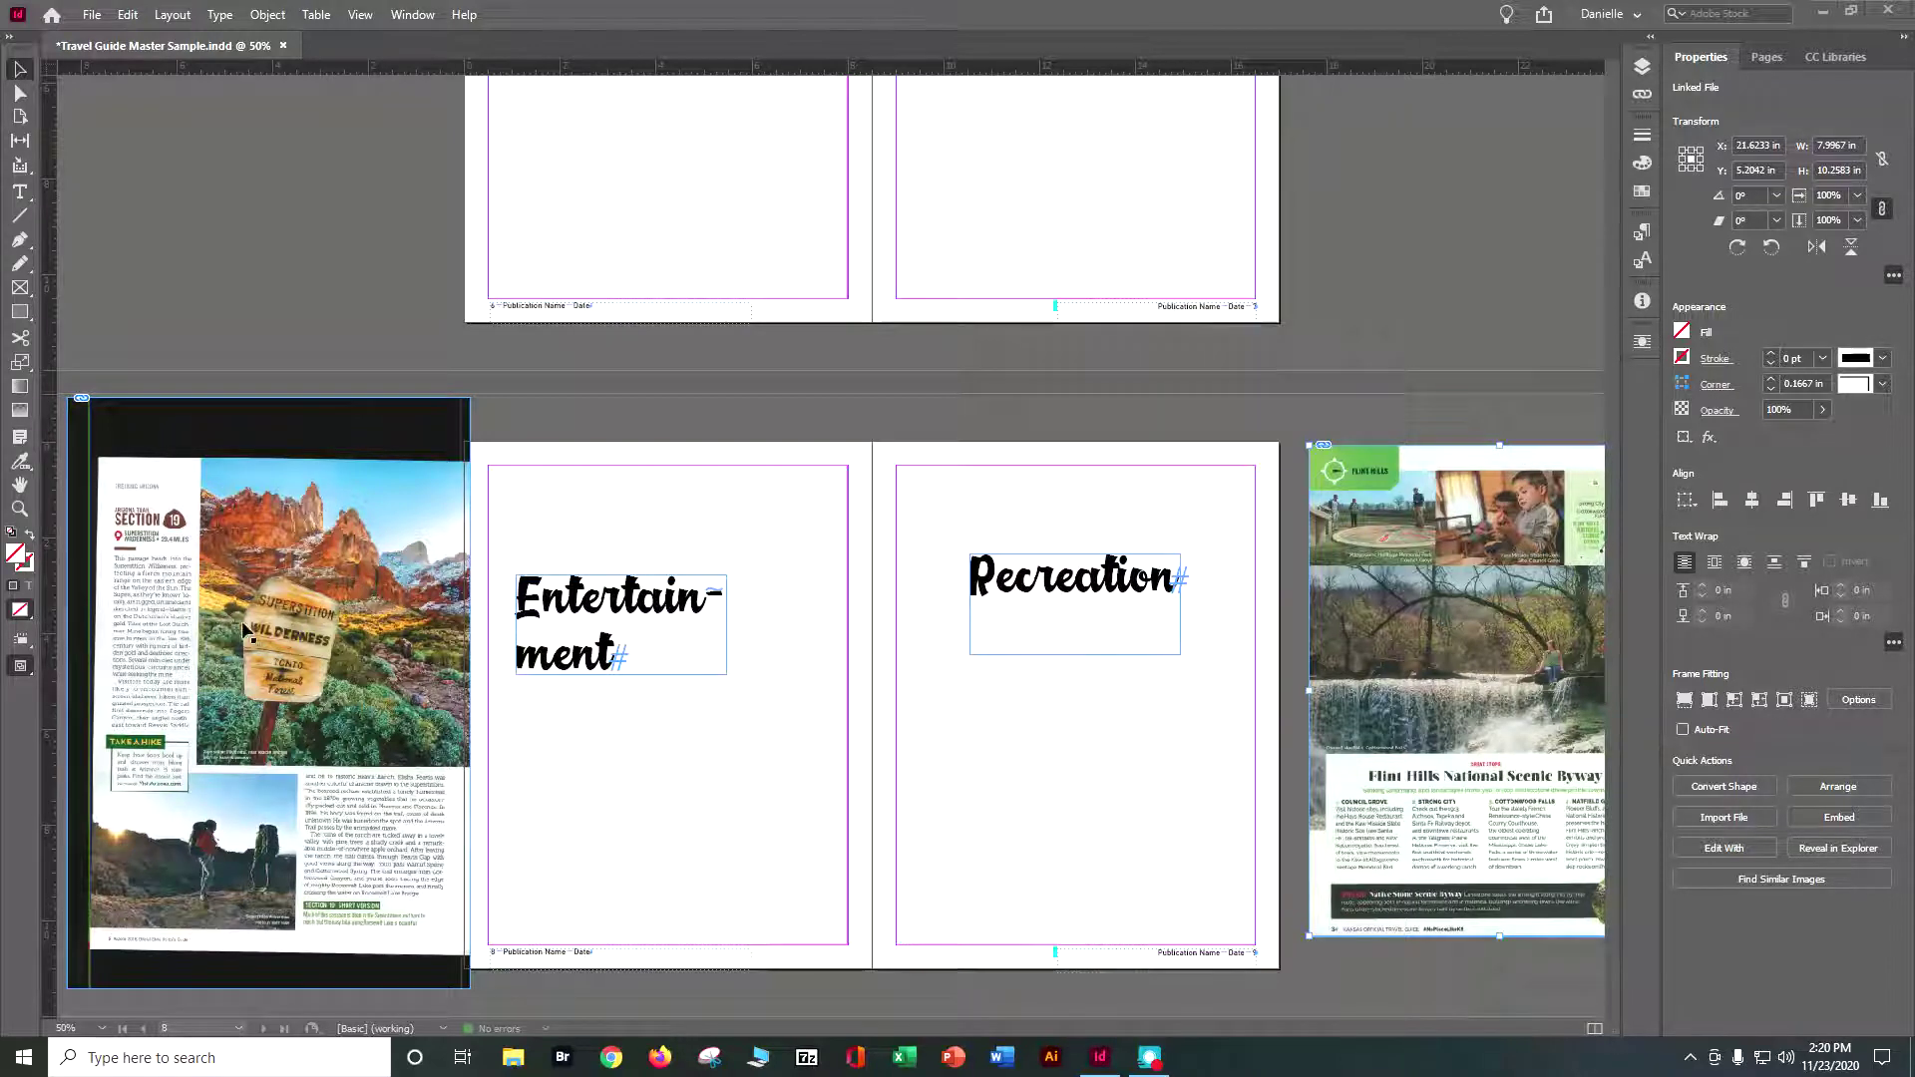
pyautogui.click(658, 641)
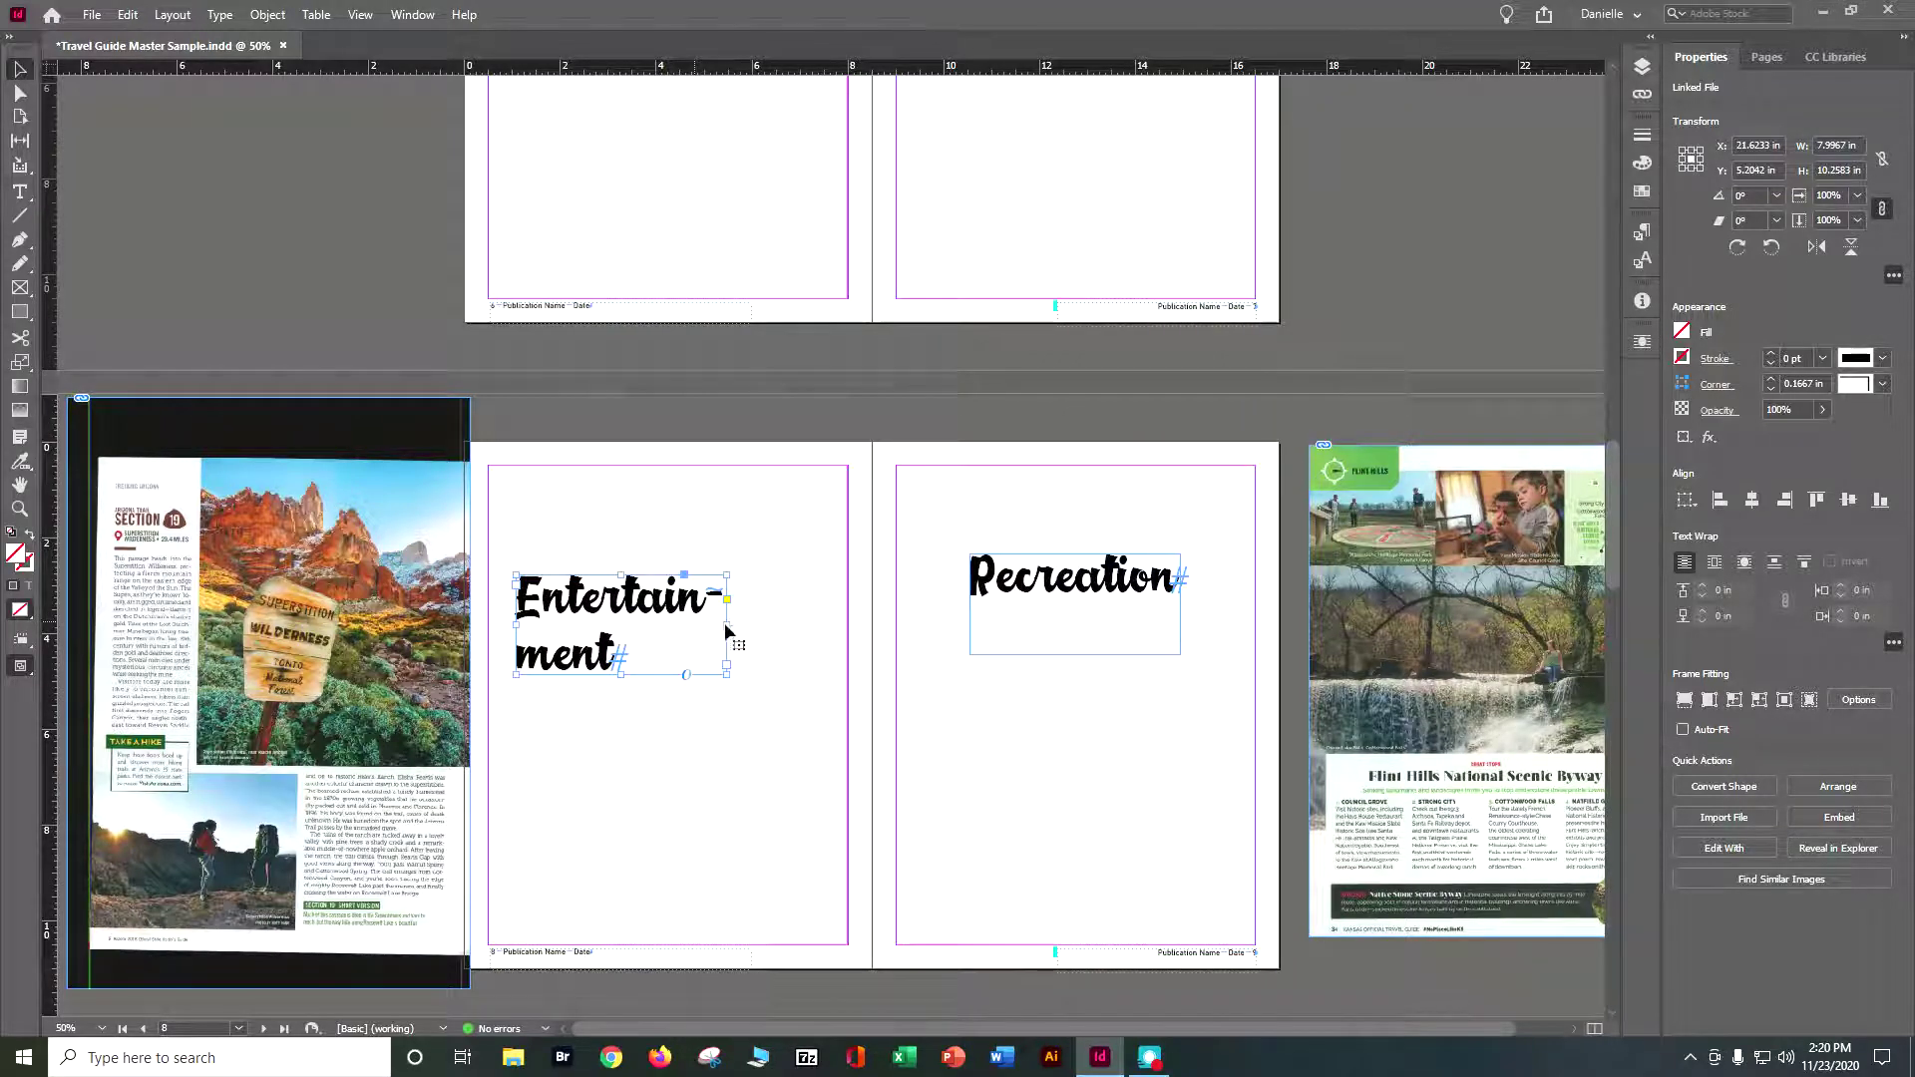
pyautogui.moveTo(728, 624); pyautogui.dragTo(702, 766)
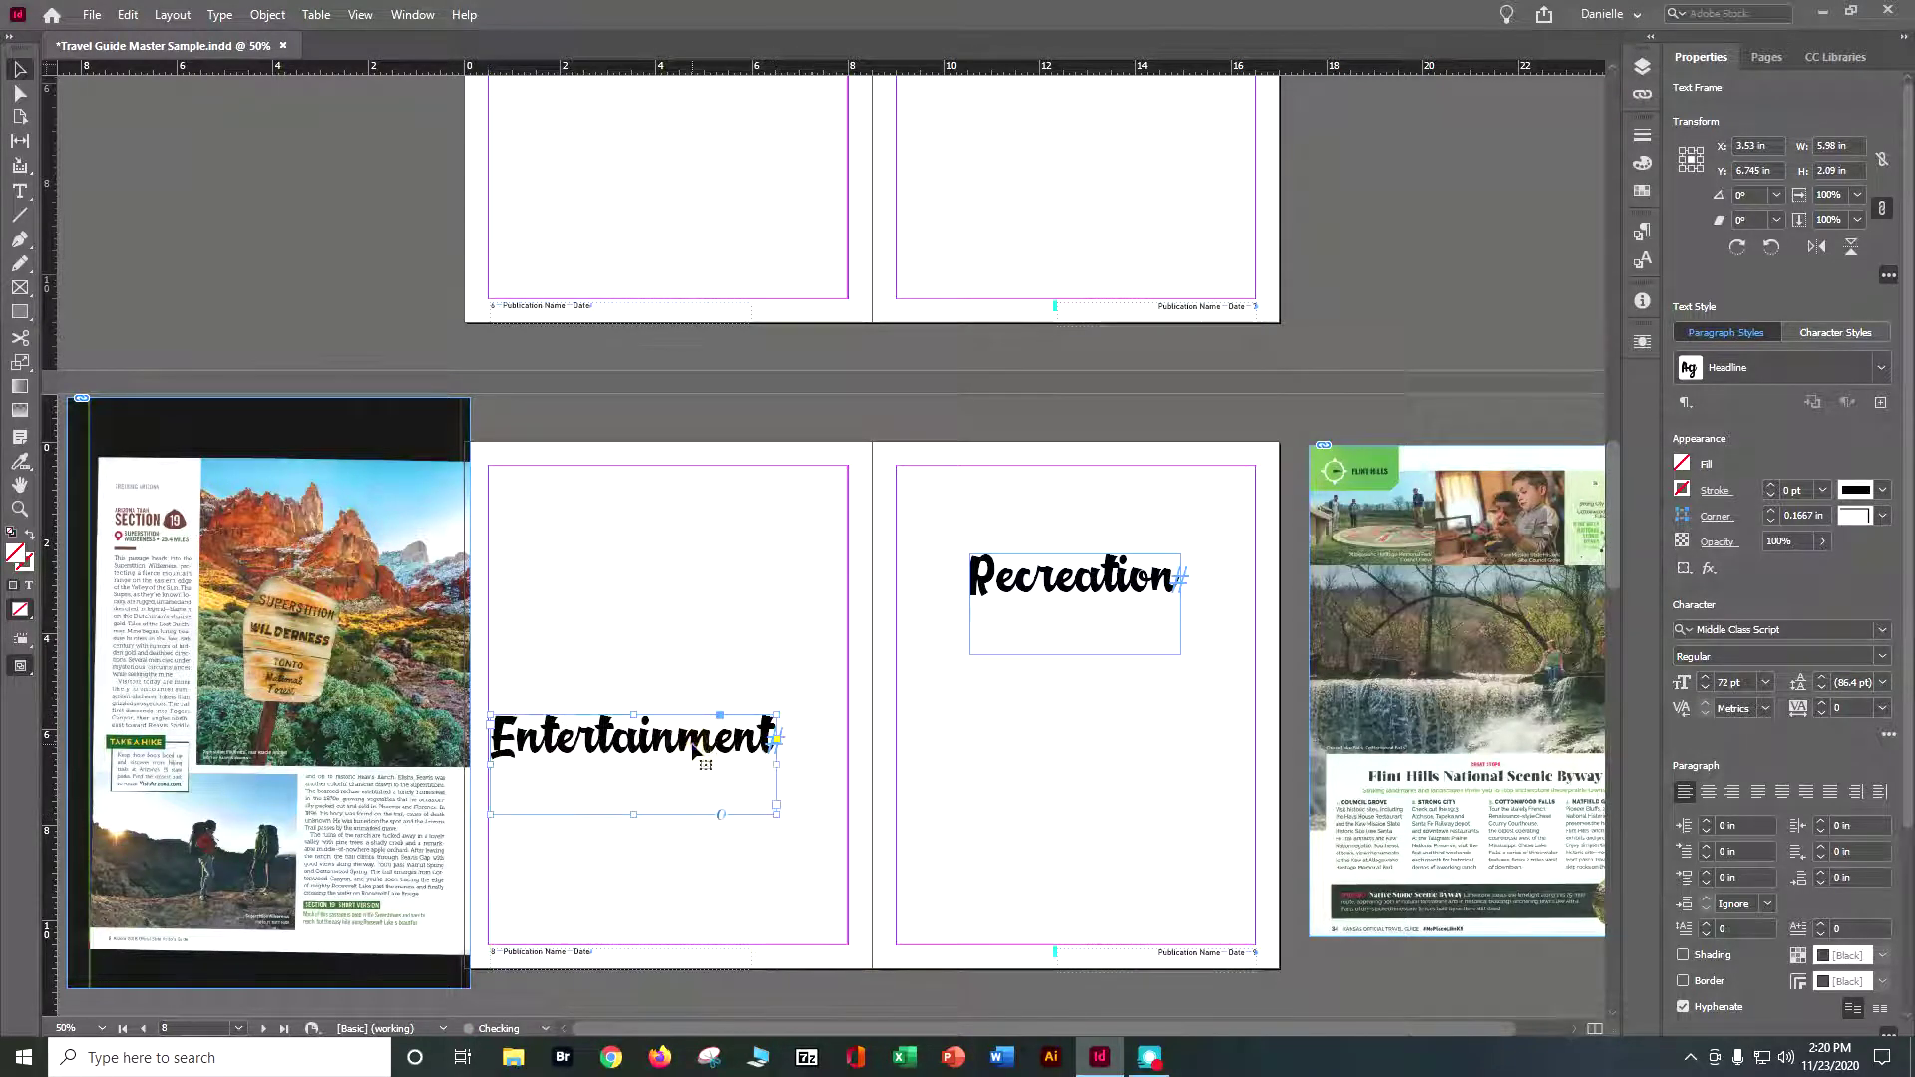
pyautogui.click(19, 288)
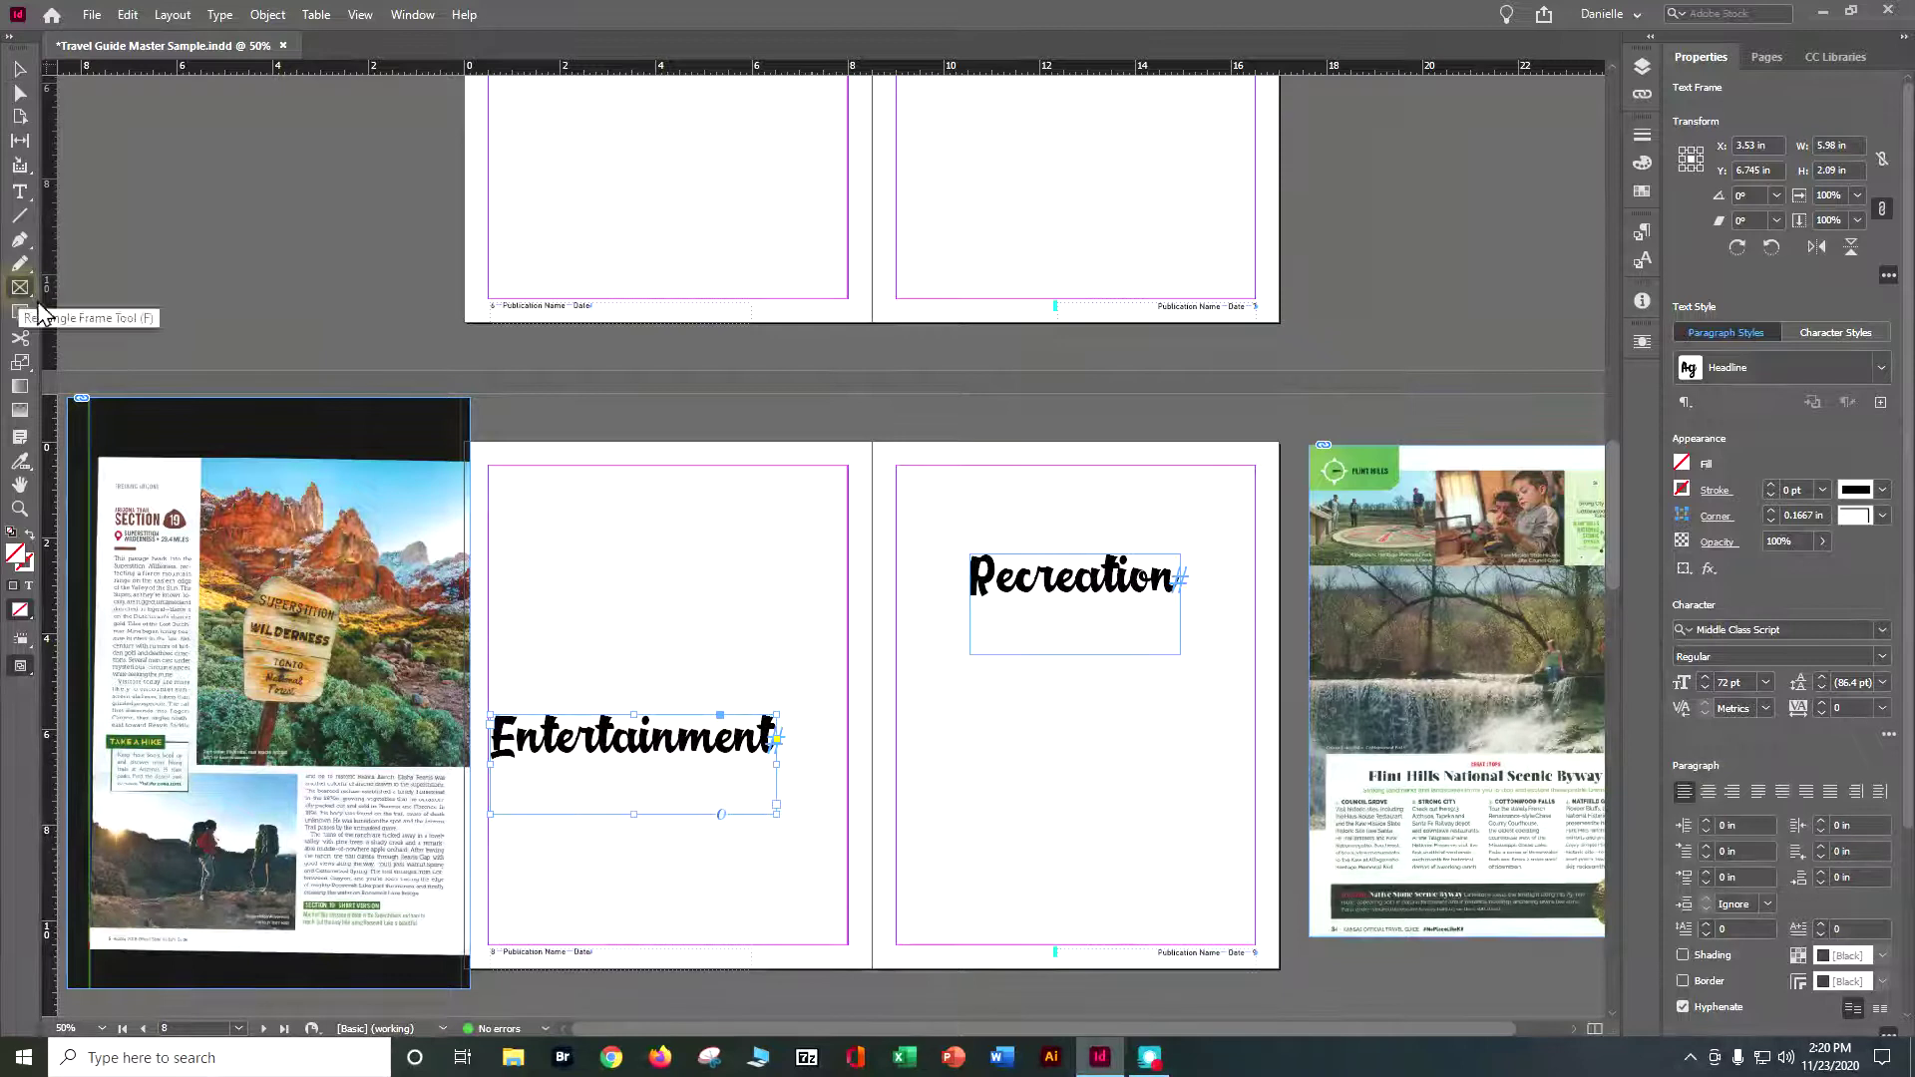
# Step: Draw two image frames, one across the gutter and one below Entertainment, plus a top-left text frame
pyautogui.moveTo(667, 442); pyautogui.dragTo(872, 684)
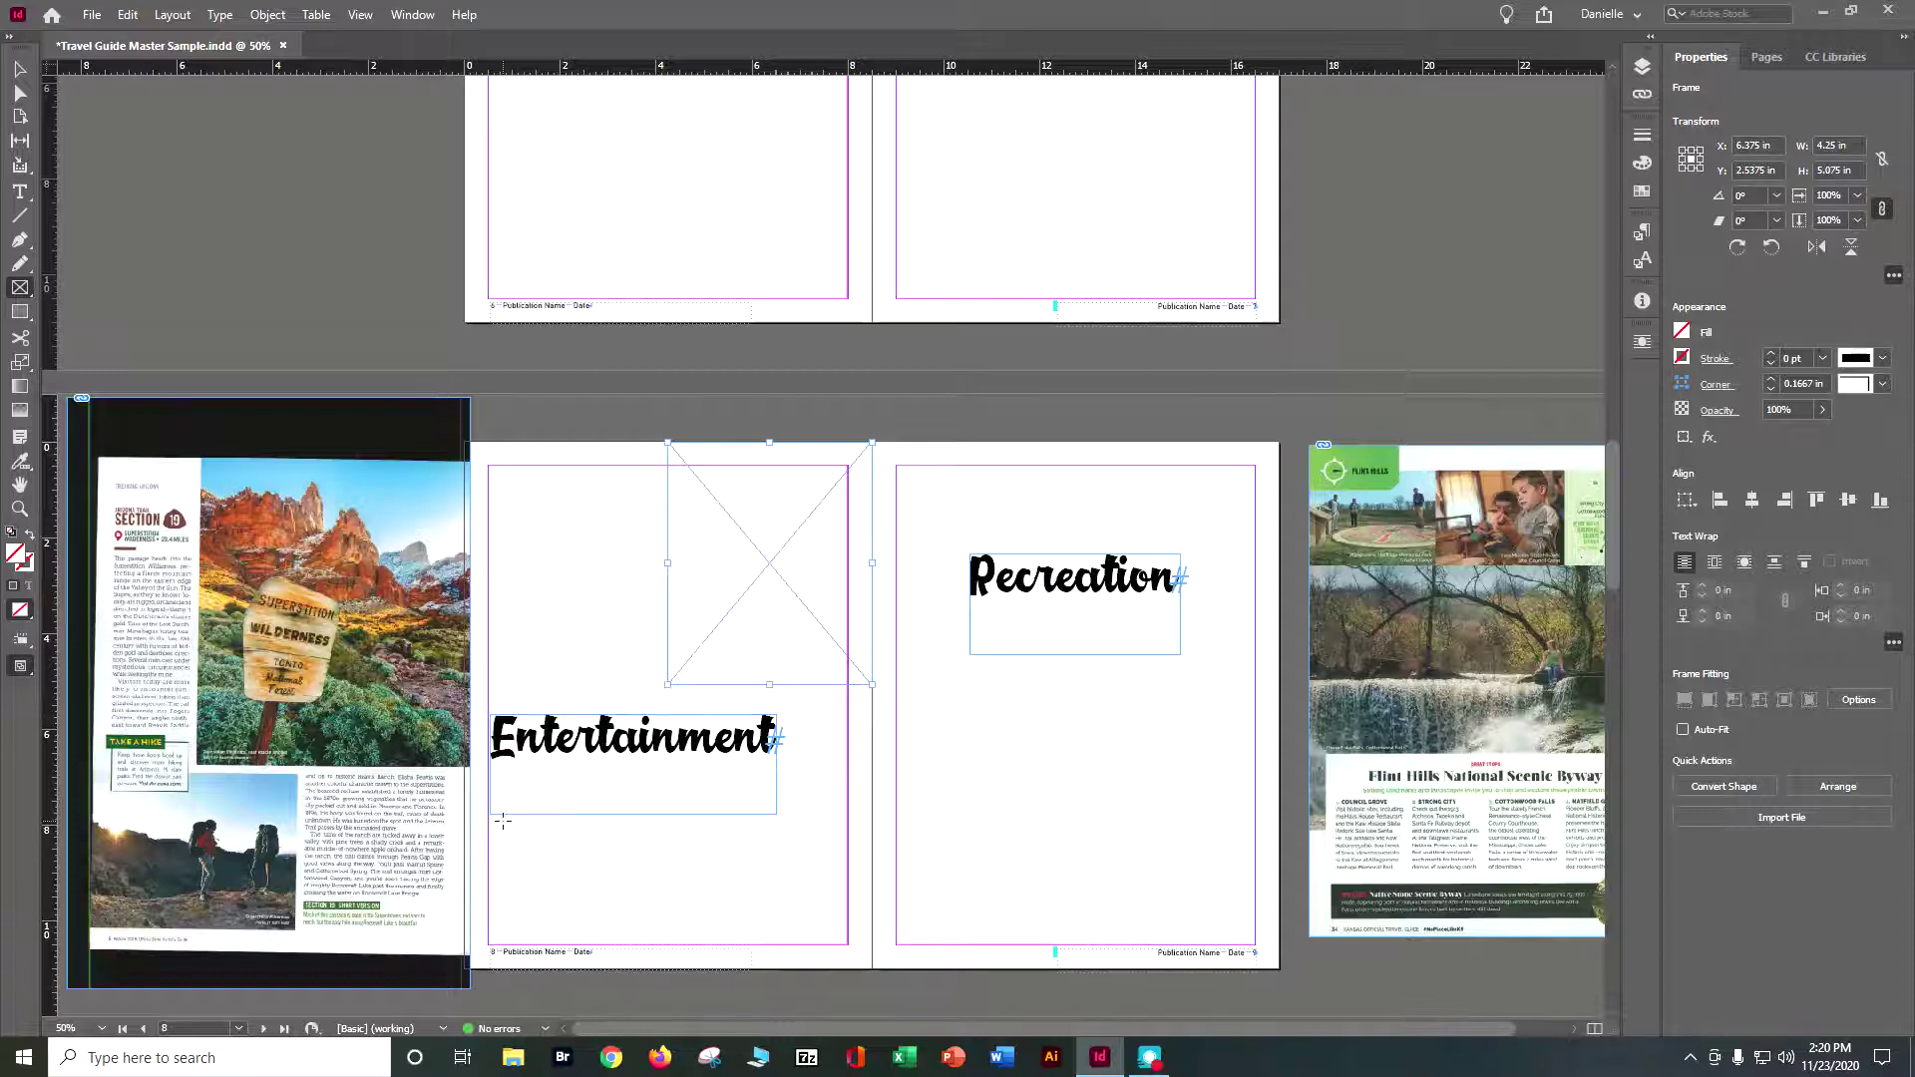
pyautogui.moveTo(496, 798)
pyautogui.mouseDown()
pyautogui.moveTo(490, 817)
pyautogui.moveTo(688, 922)
pyautogui.moveTo(691, 944)
pyautogui.mouseUp()
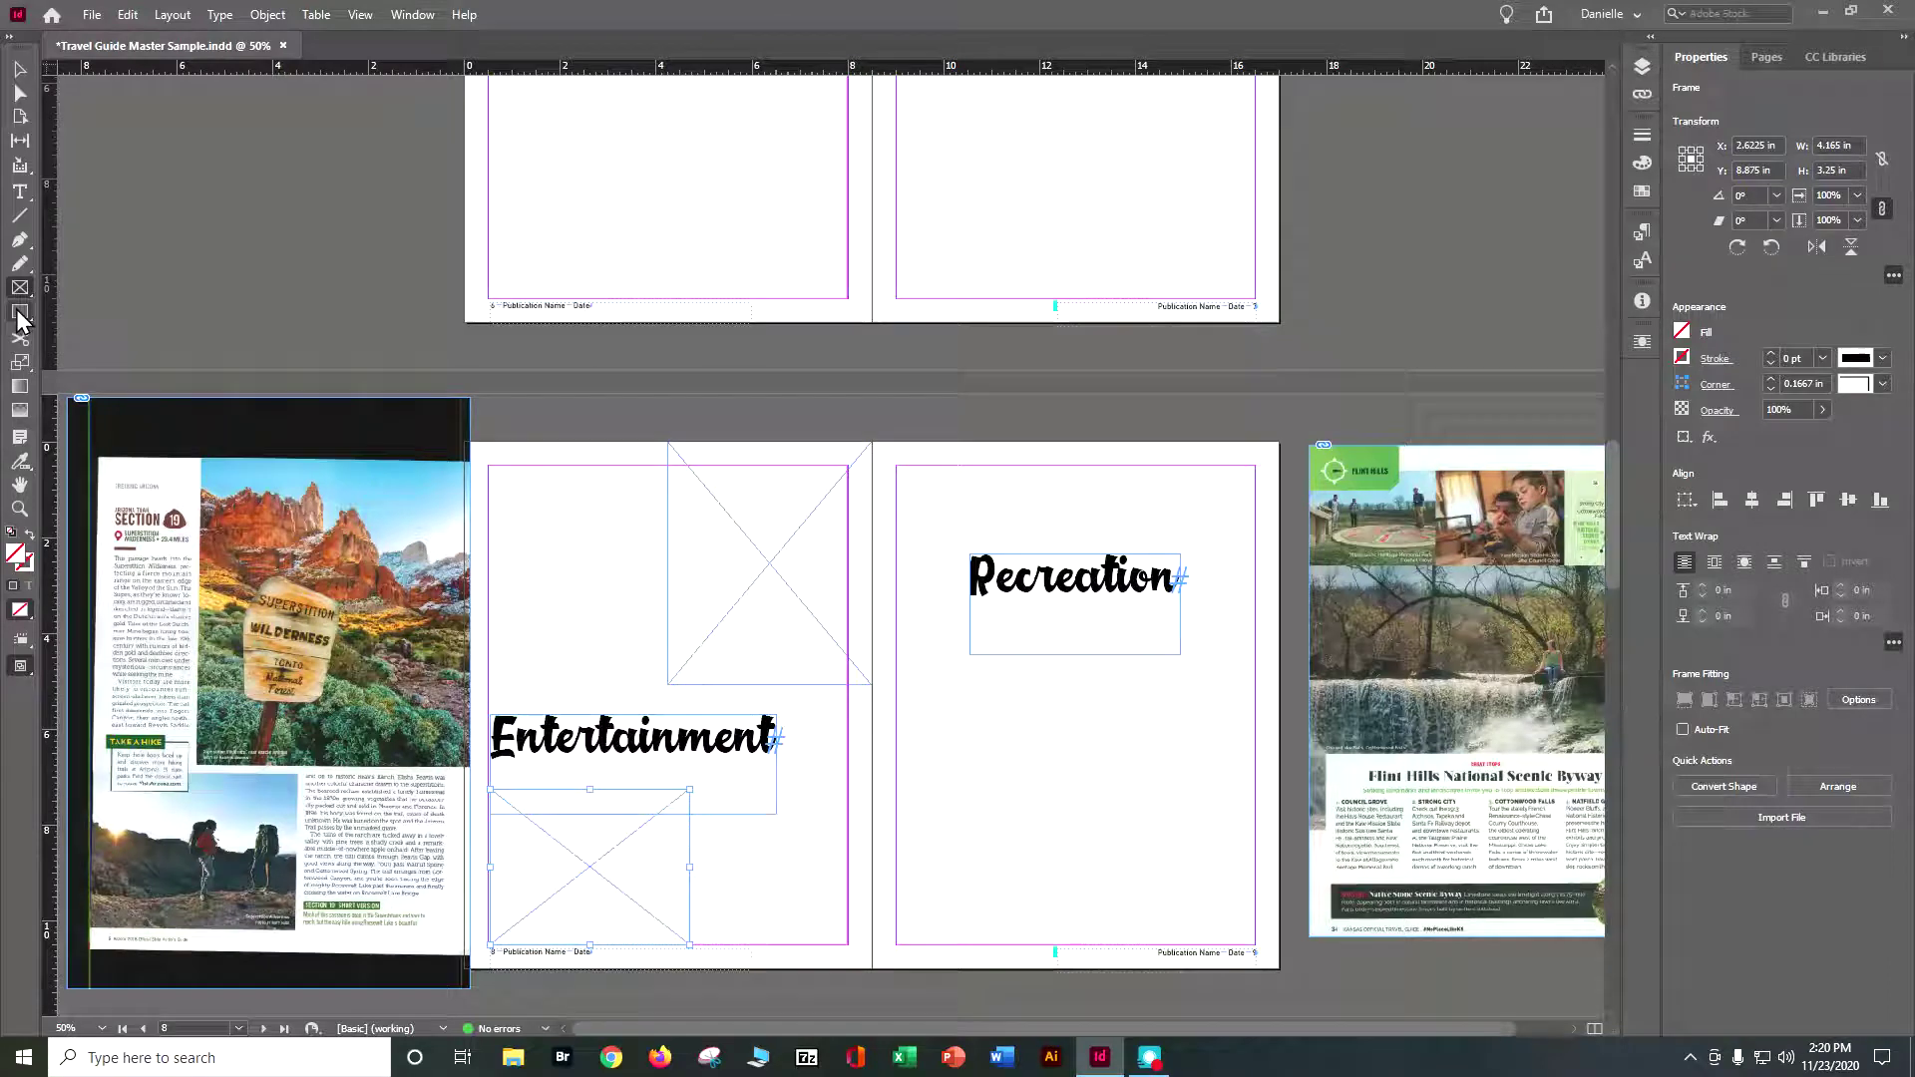
pyautogui.click(27, 197)
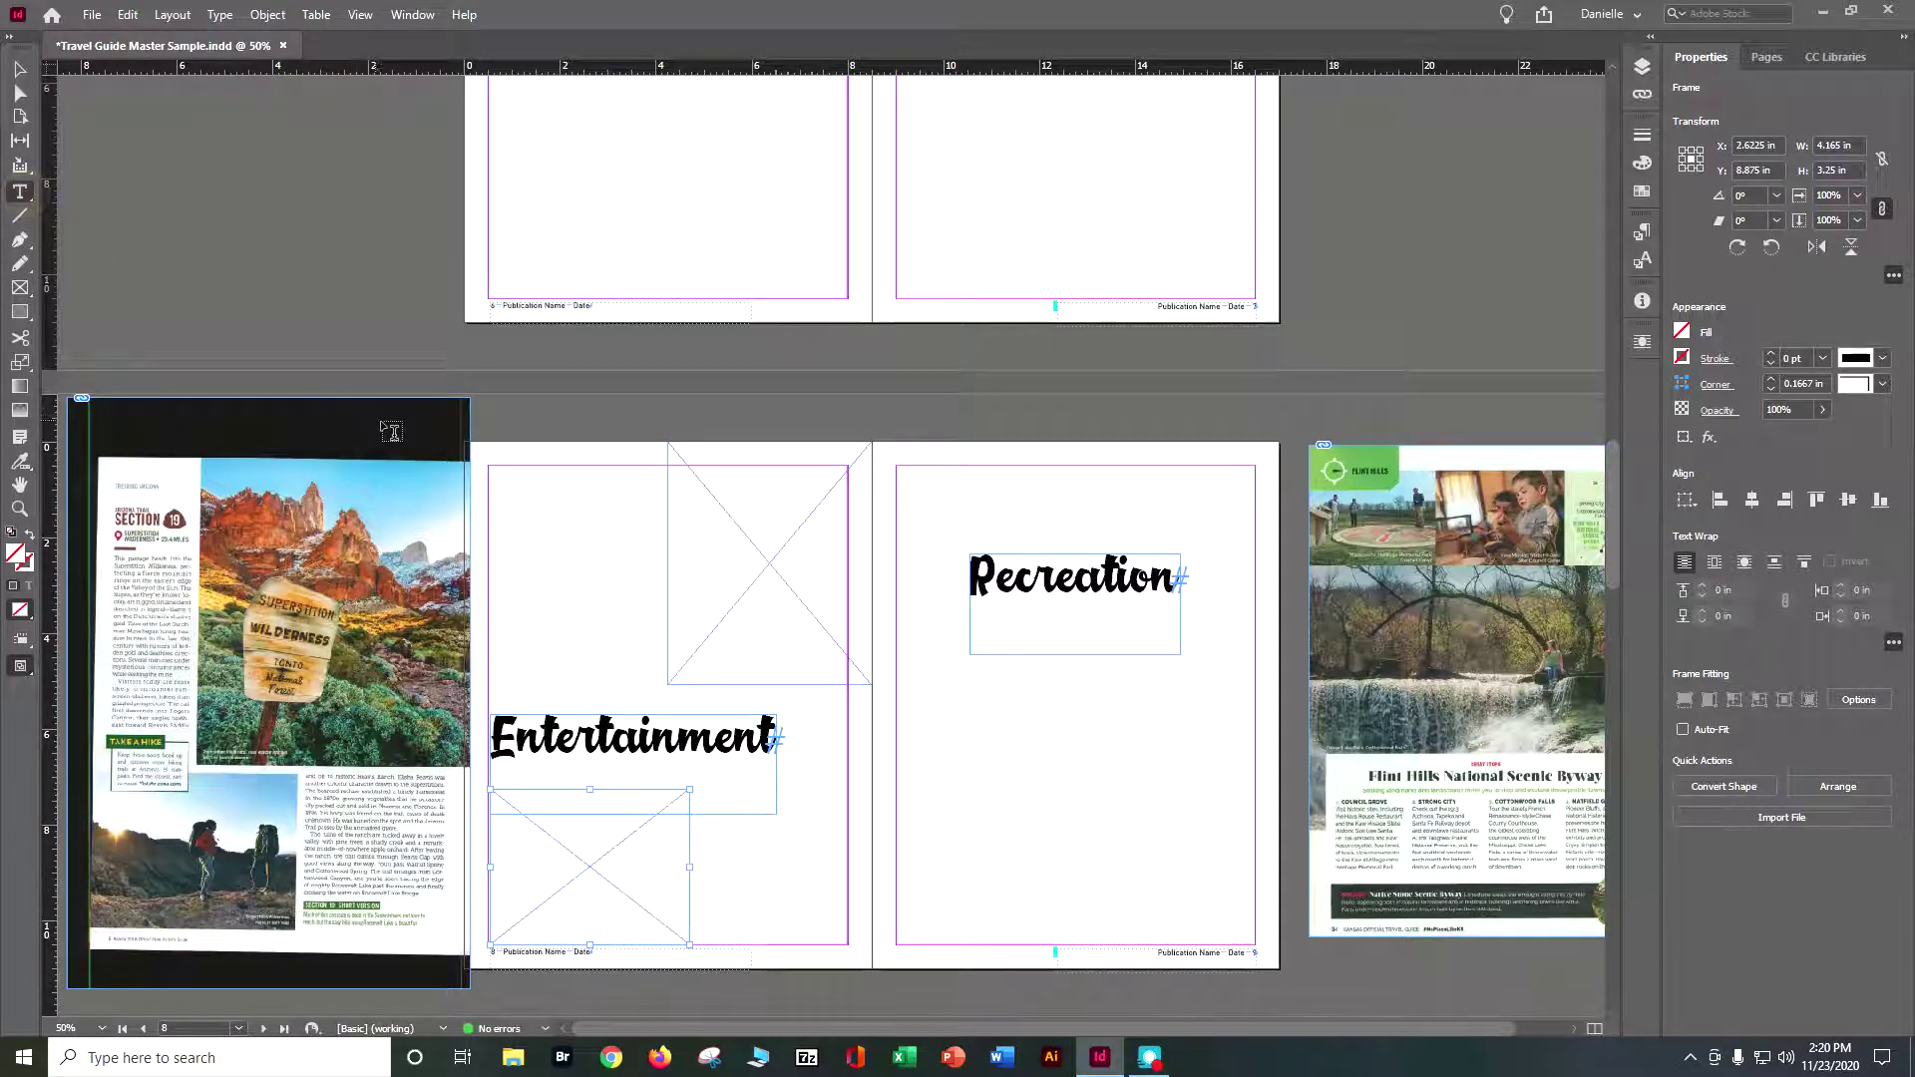
pyautogui.moveTo(489, 466); pyautogui.dragTo(620, 536)
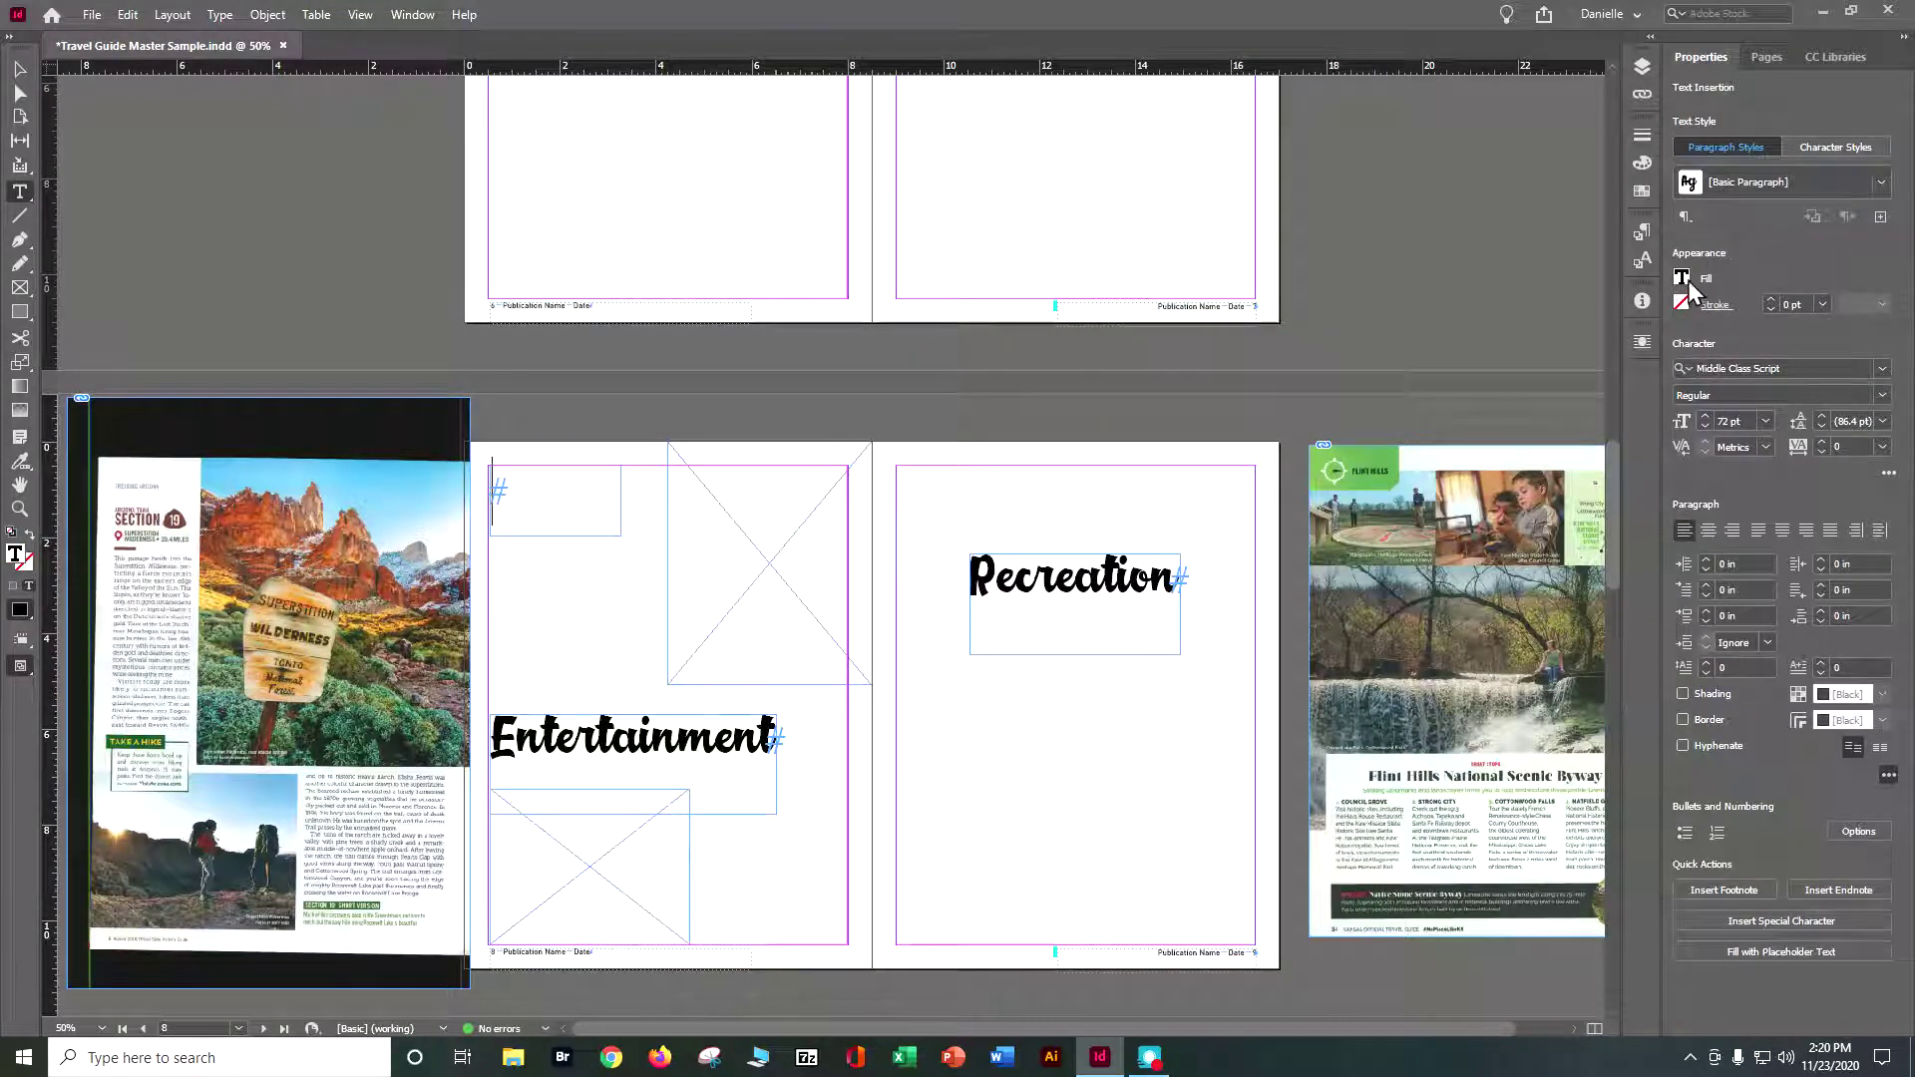
# Step: Apply the Subhead style, type 'Subhead', and shorten the frame to fit the text
pyautogui.click(1643, 230)
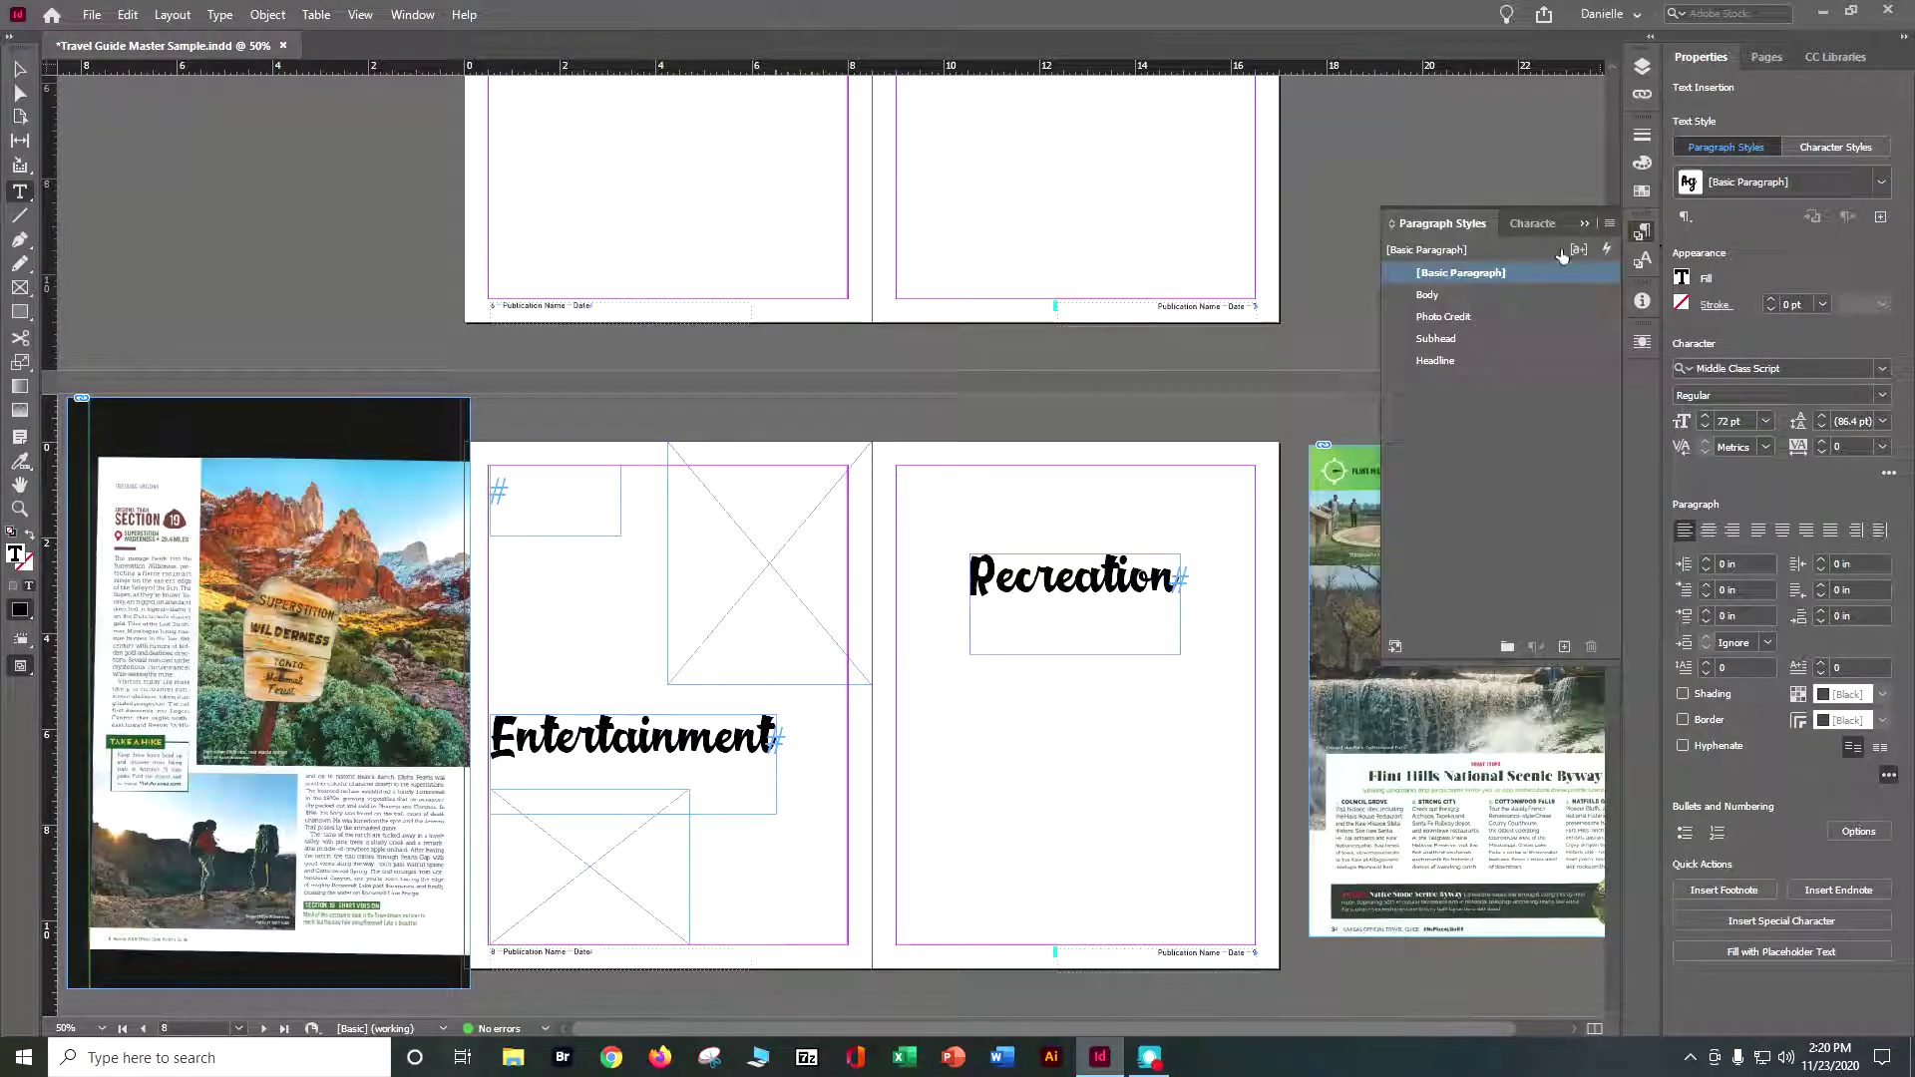
pyautogui.click(1451, 338)
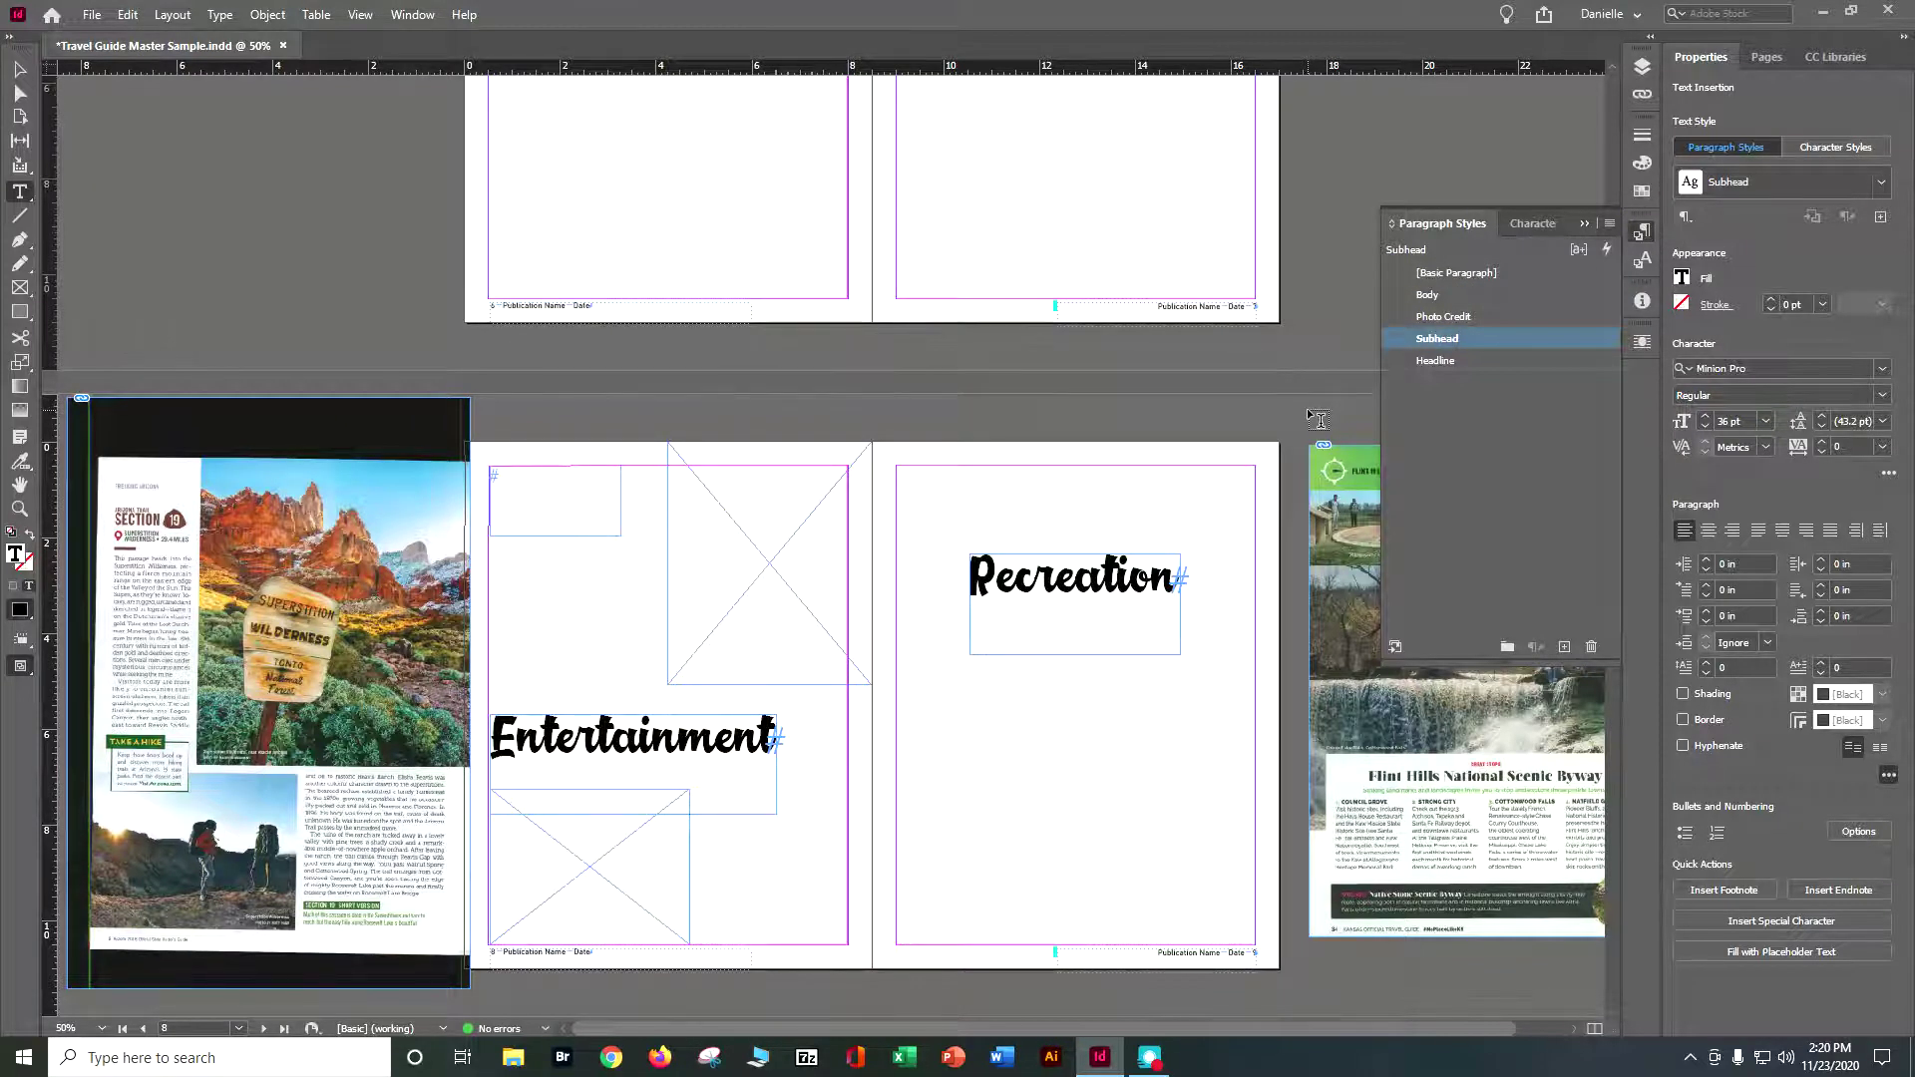
pyautogui.write('Subhead')
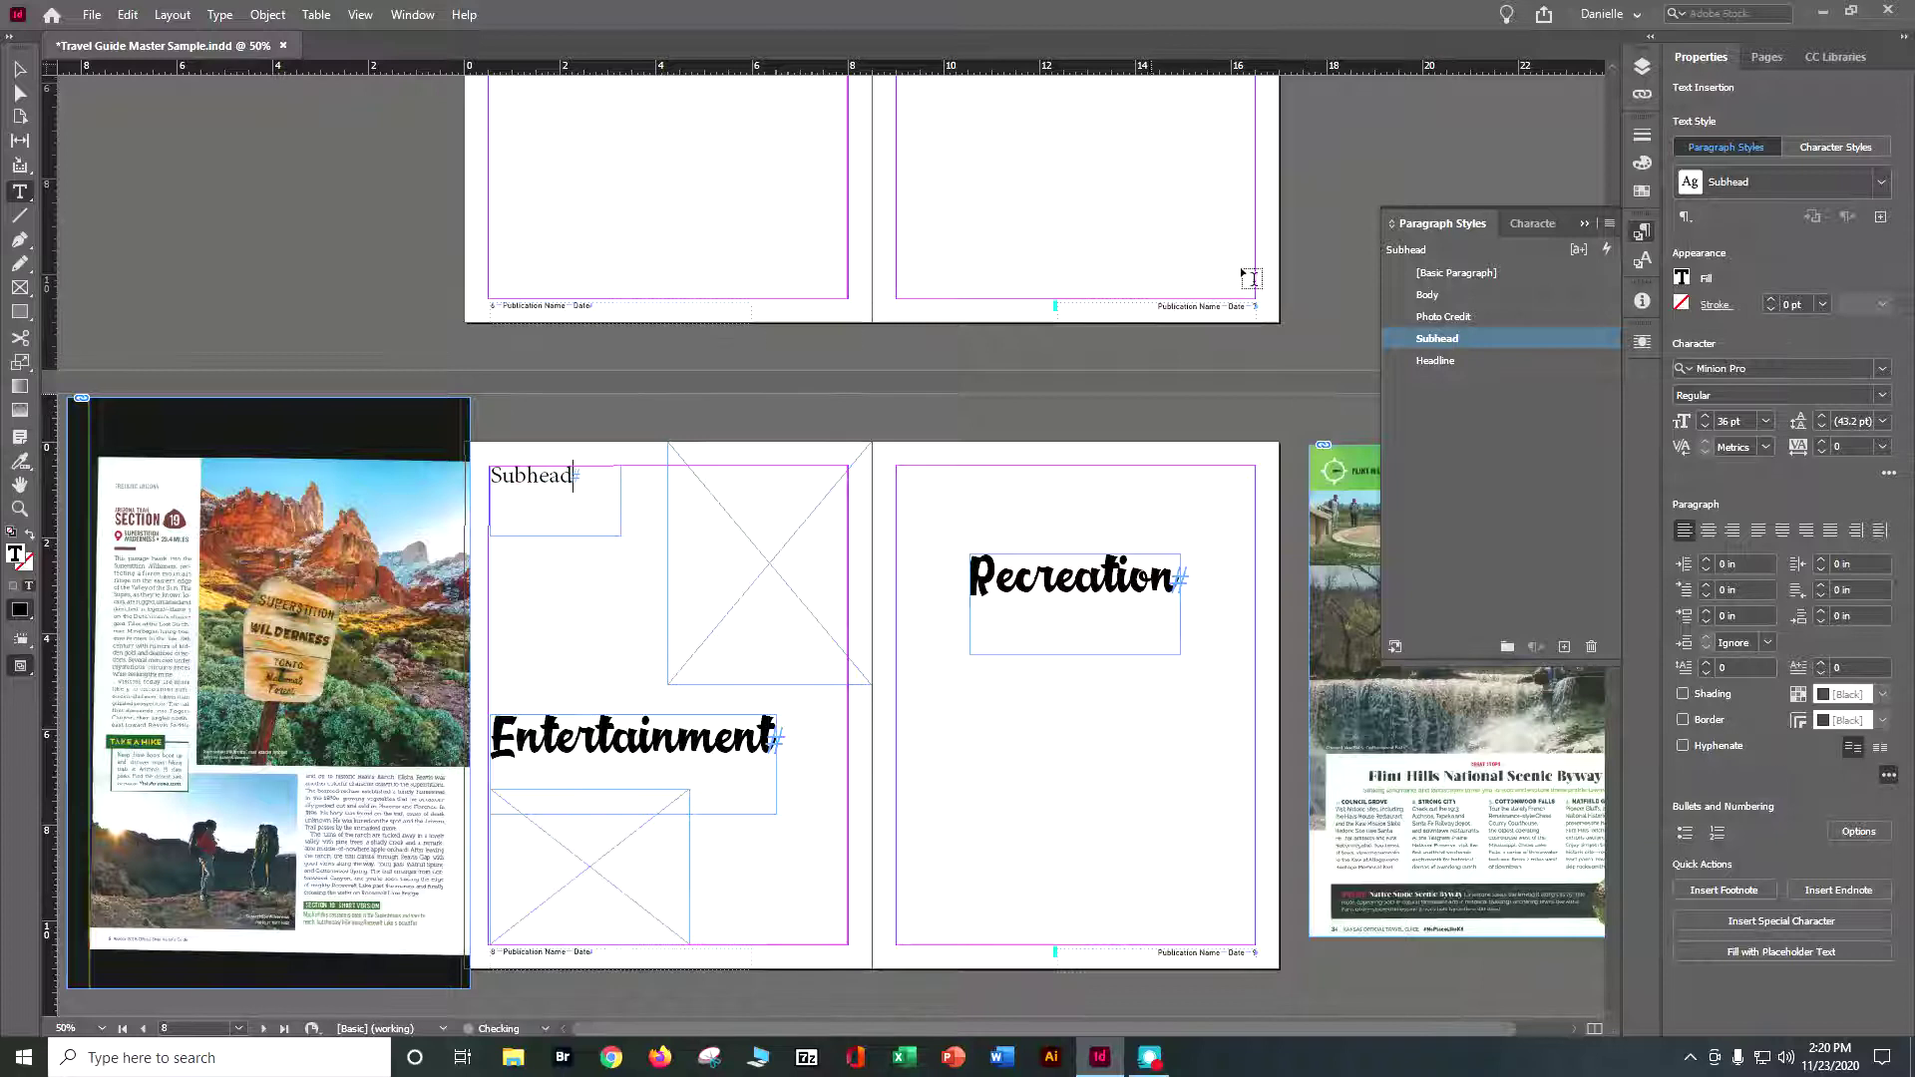
pyautogui.click(20, 69)
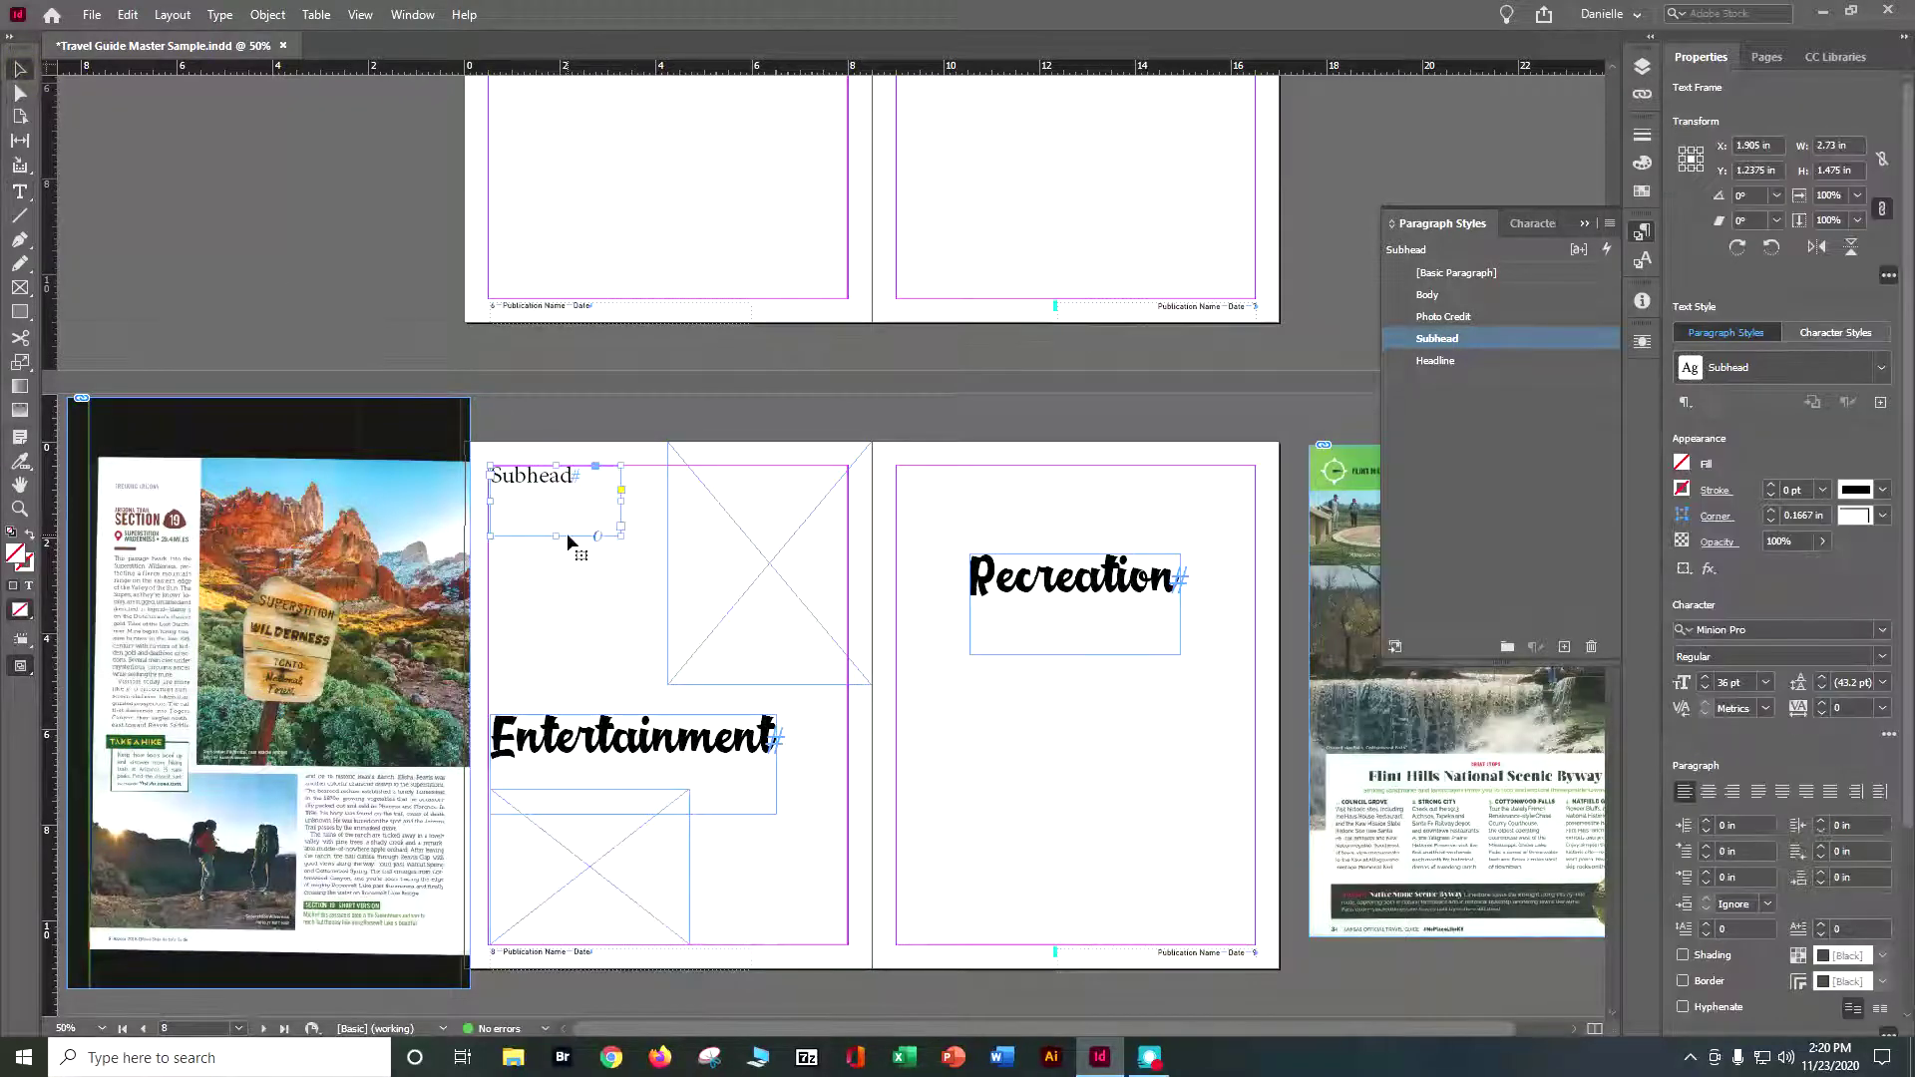
pyautogui.moveTo(556, 535); pyautogui.dragTo(562, 493)
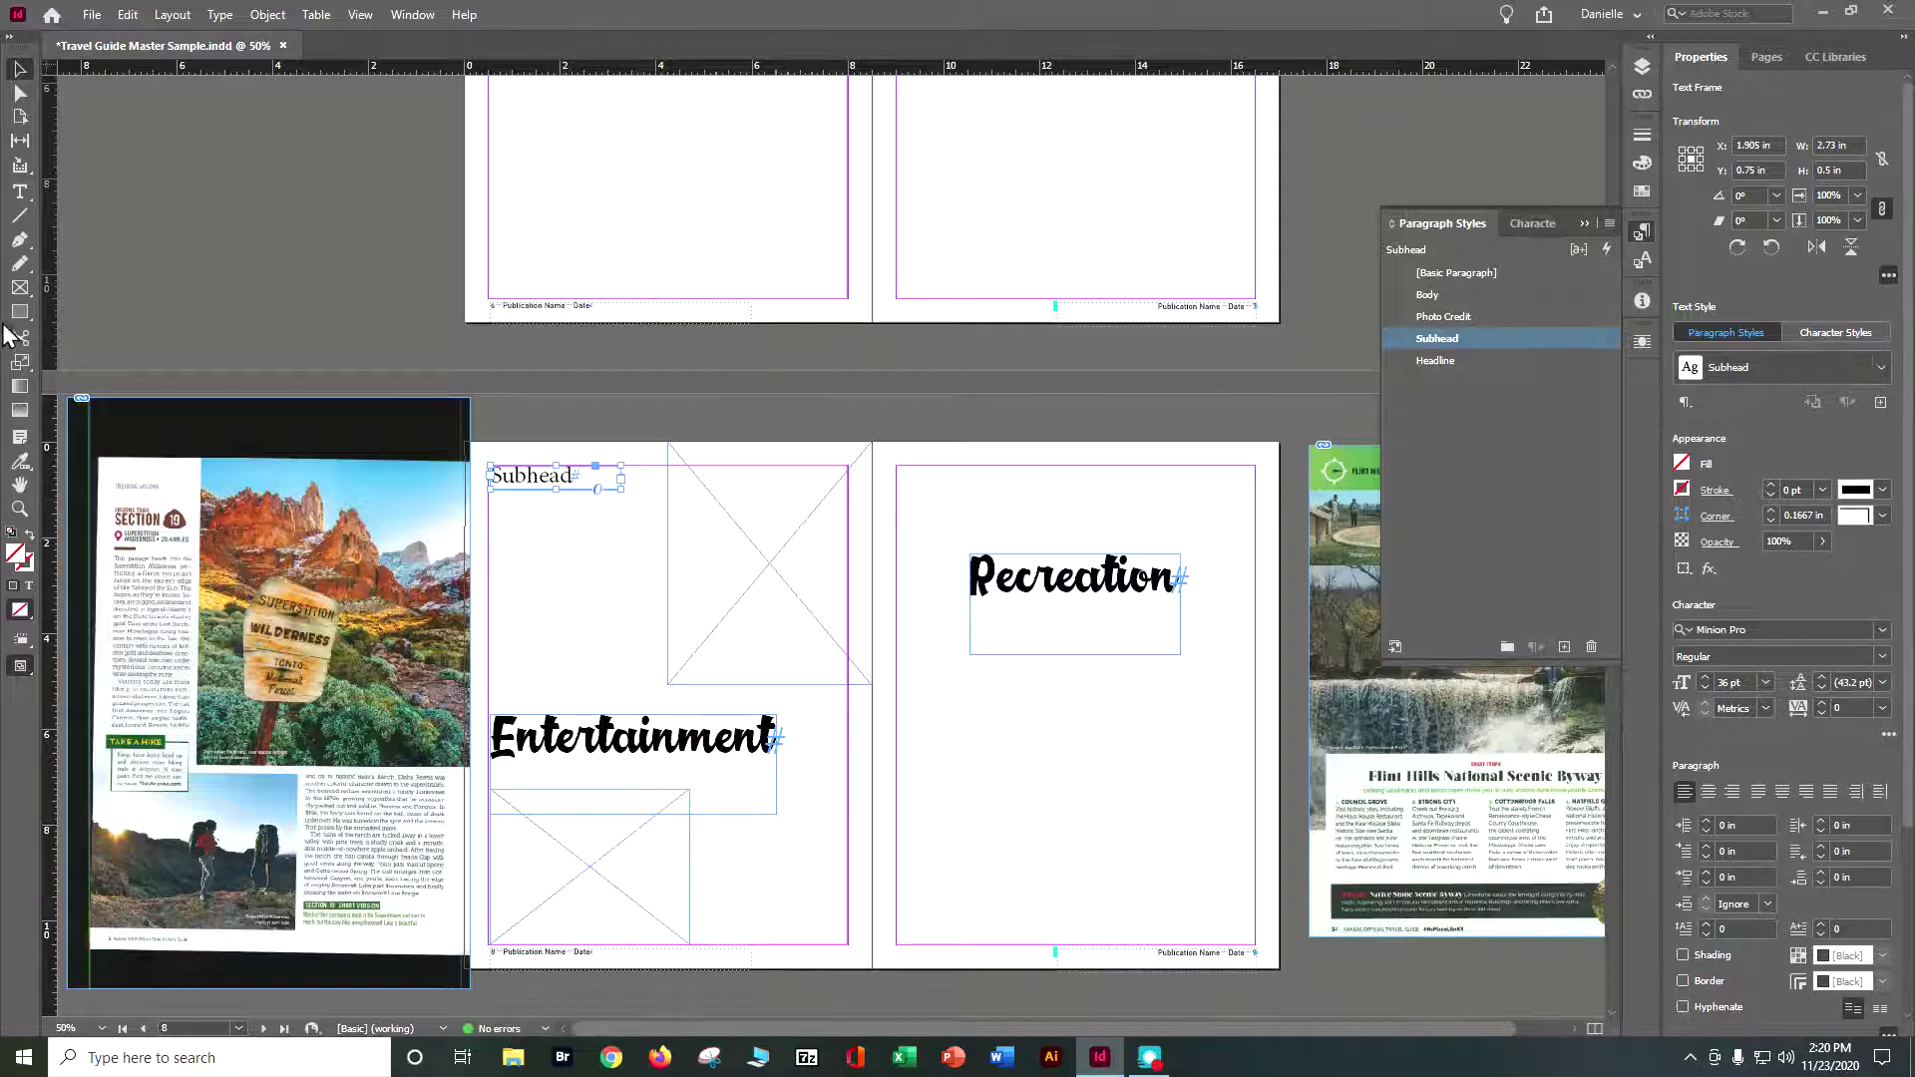
# Step: Draw a Body-style text frame below the Subhead frame
pyautogui.click(18, 192)
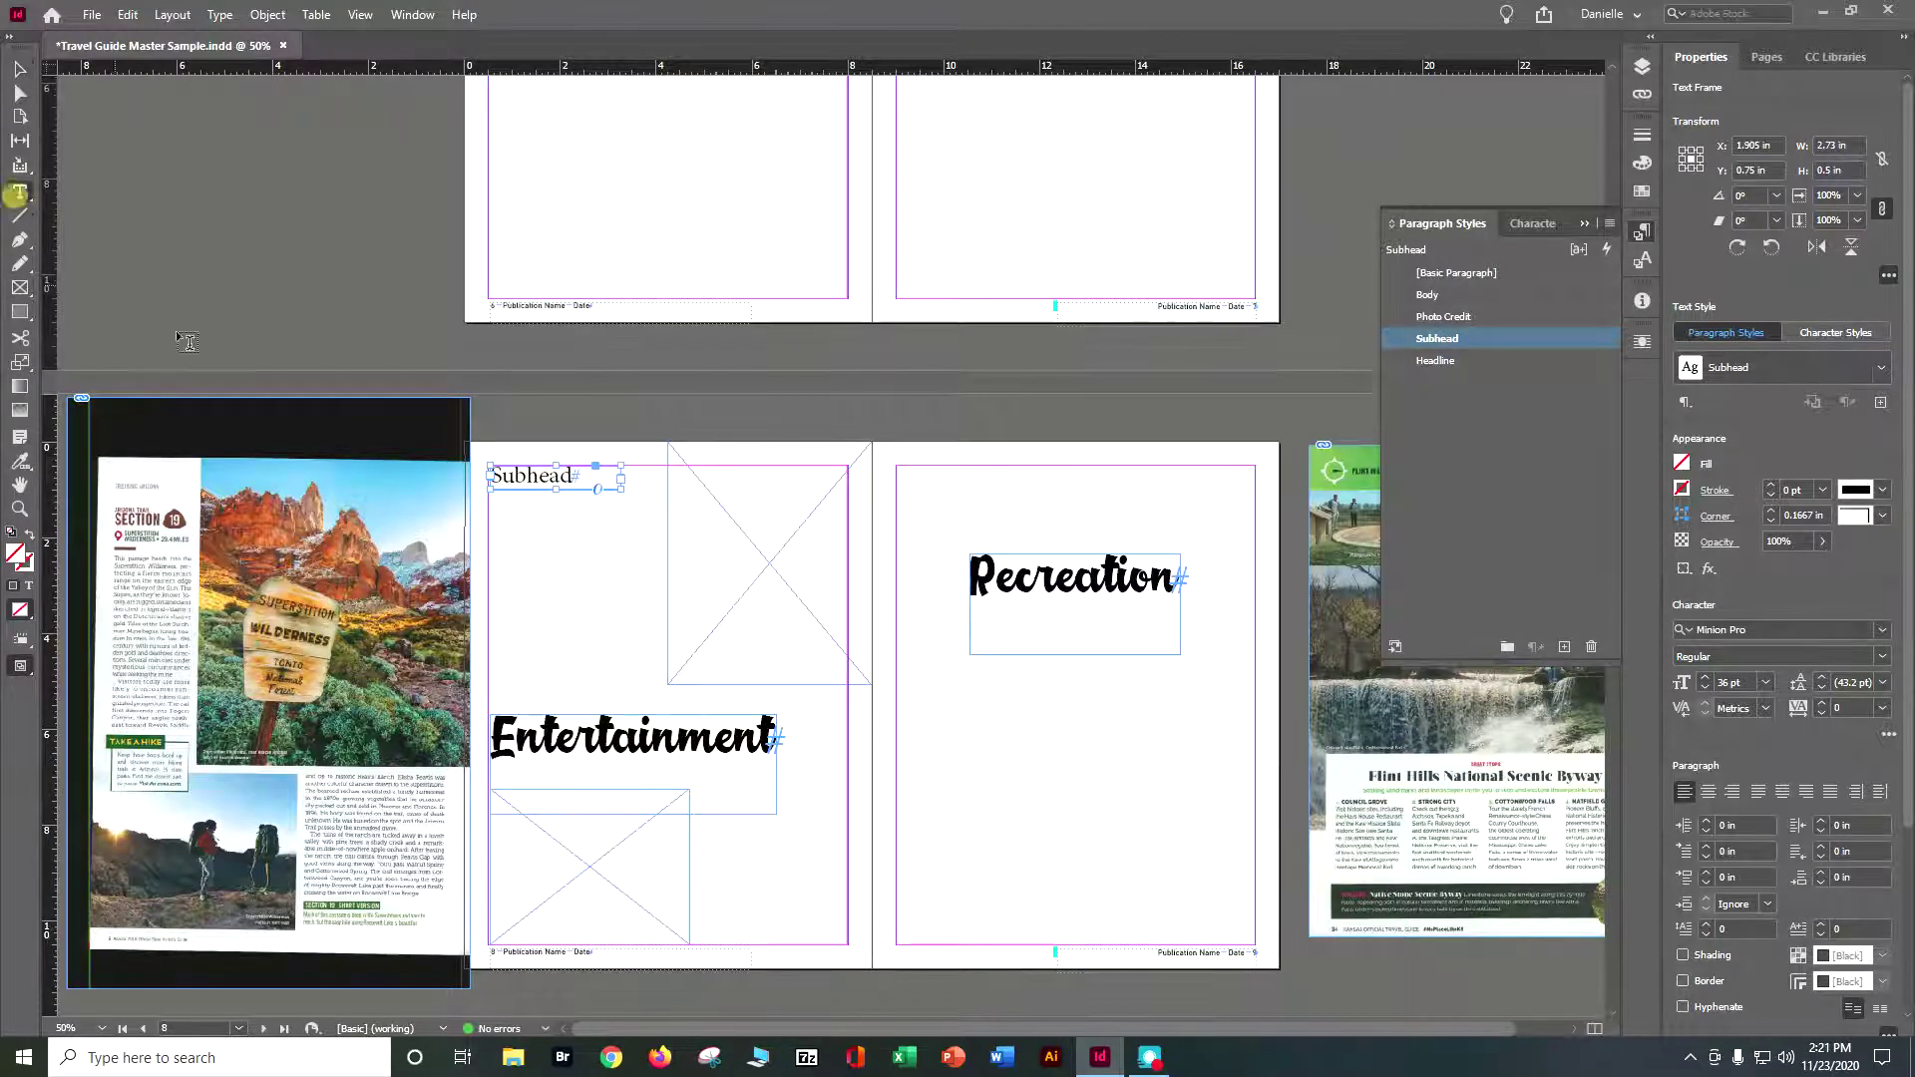
pyautogui.moveTo(488, 503); pyautogui.dragTo(660, 703)
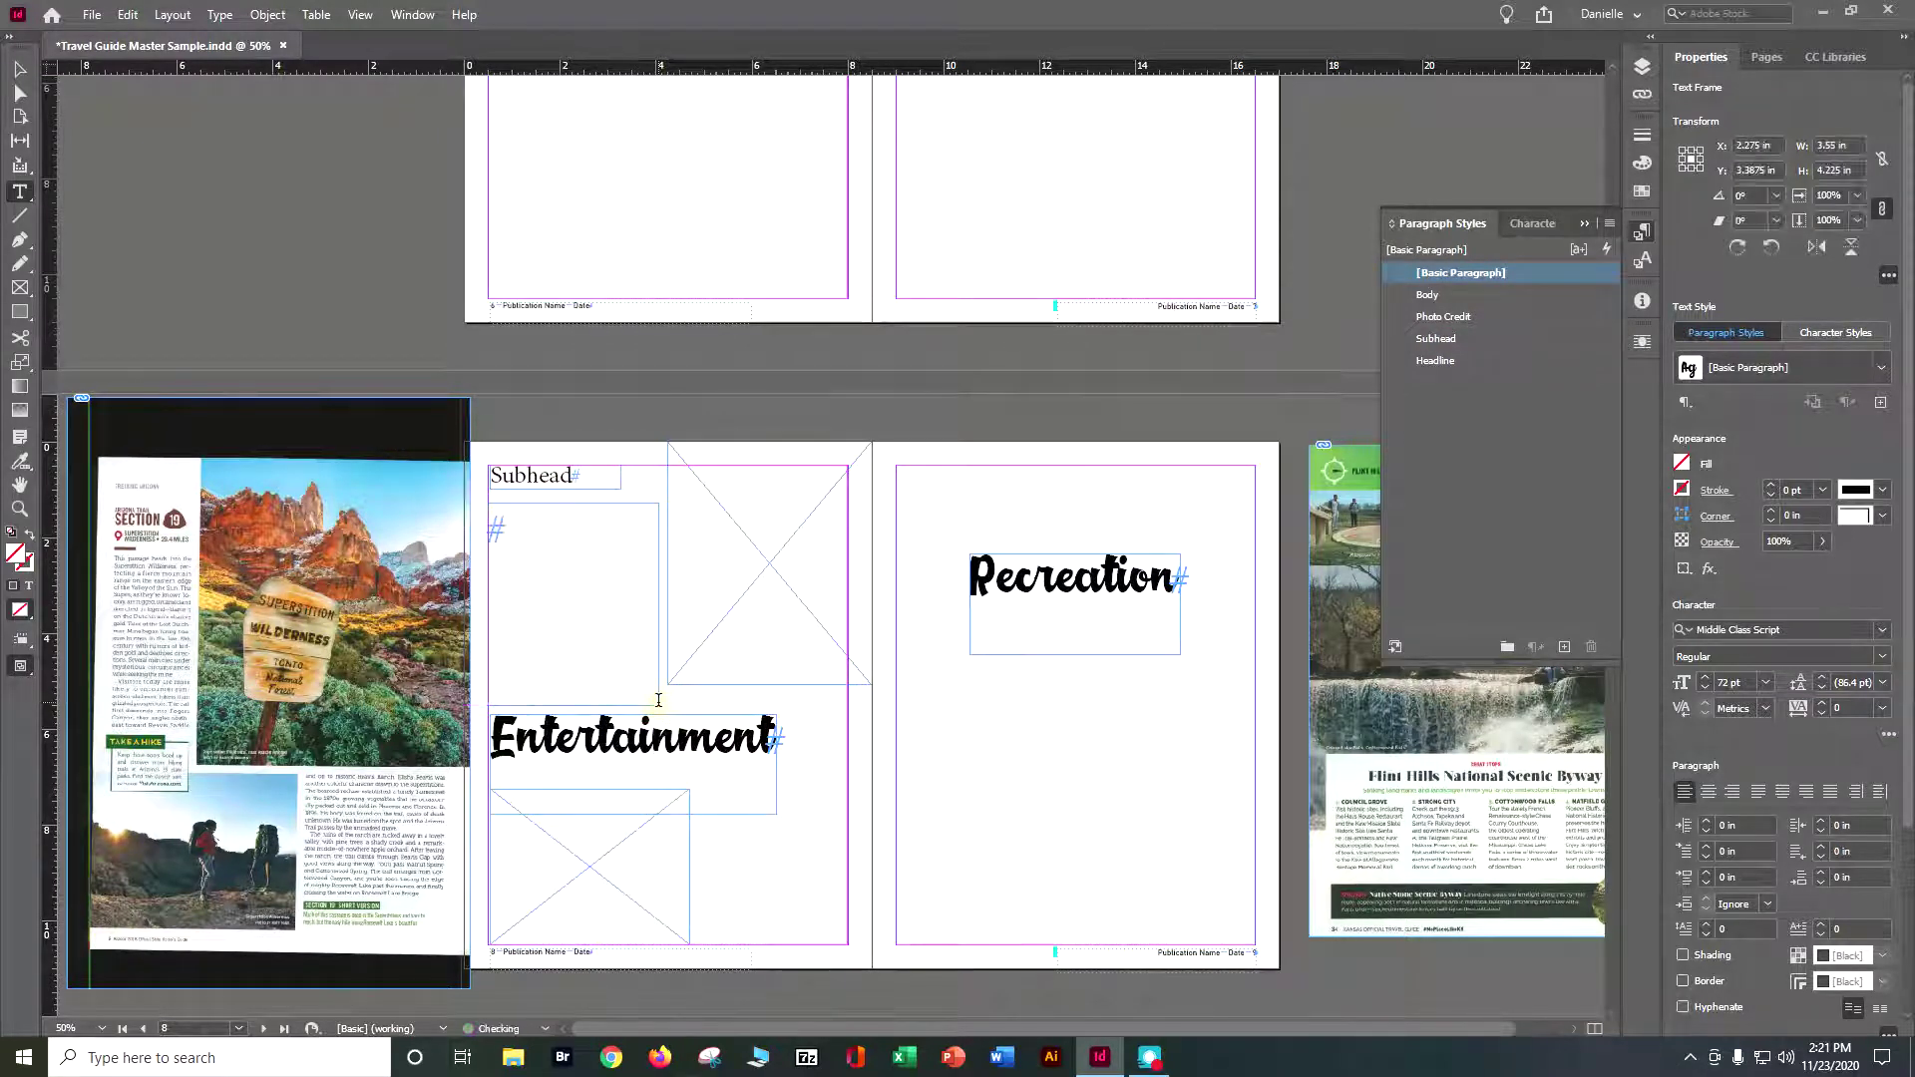
pyautogui.click(1446, 295)
# Step: Fill the Body frame under Subhead with placeholder text
pyautogui.rightClick(552, 525)
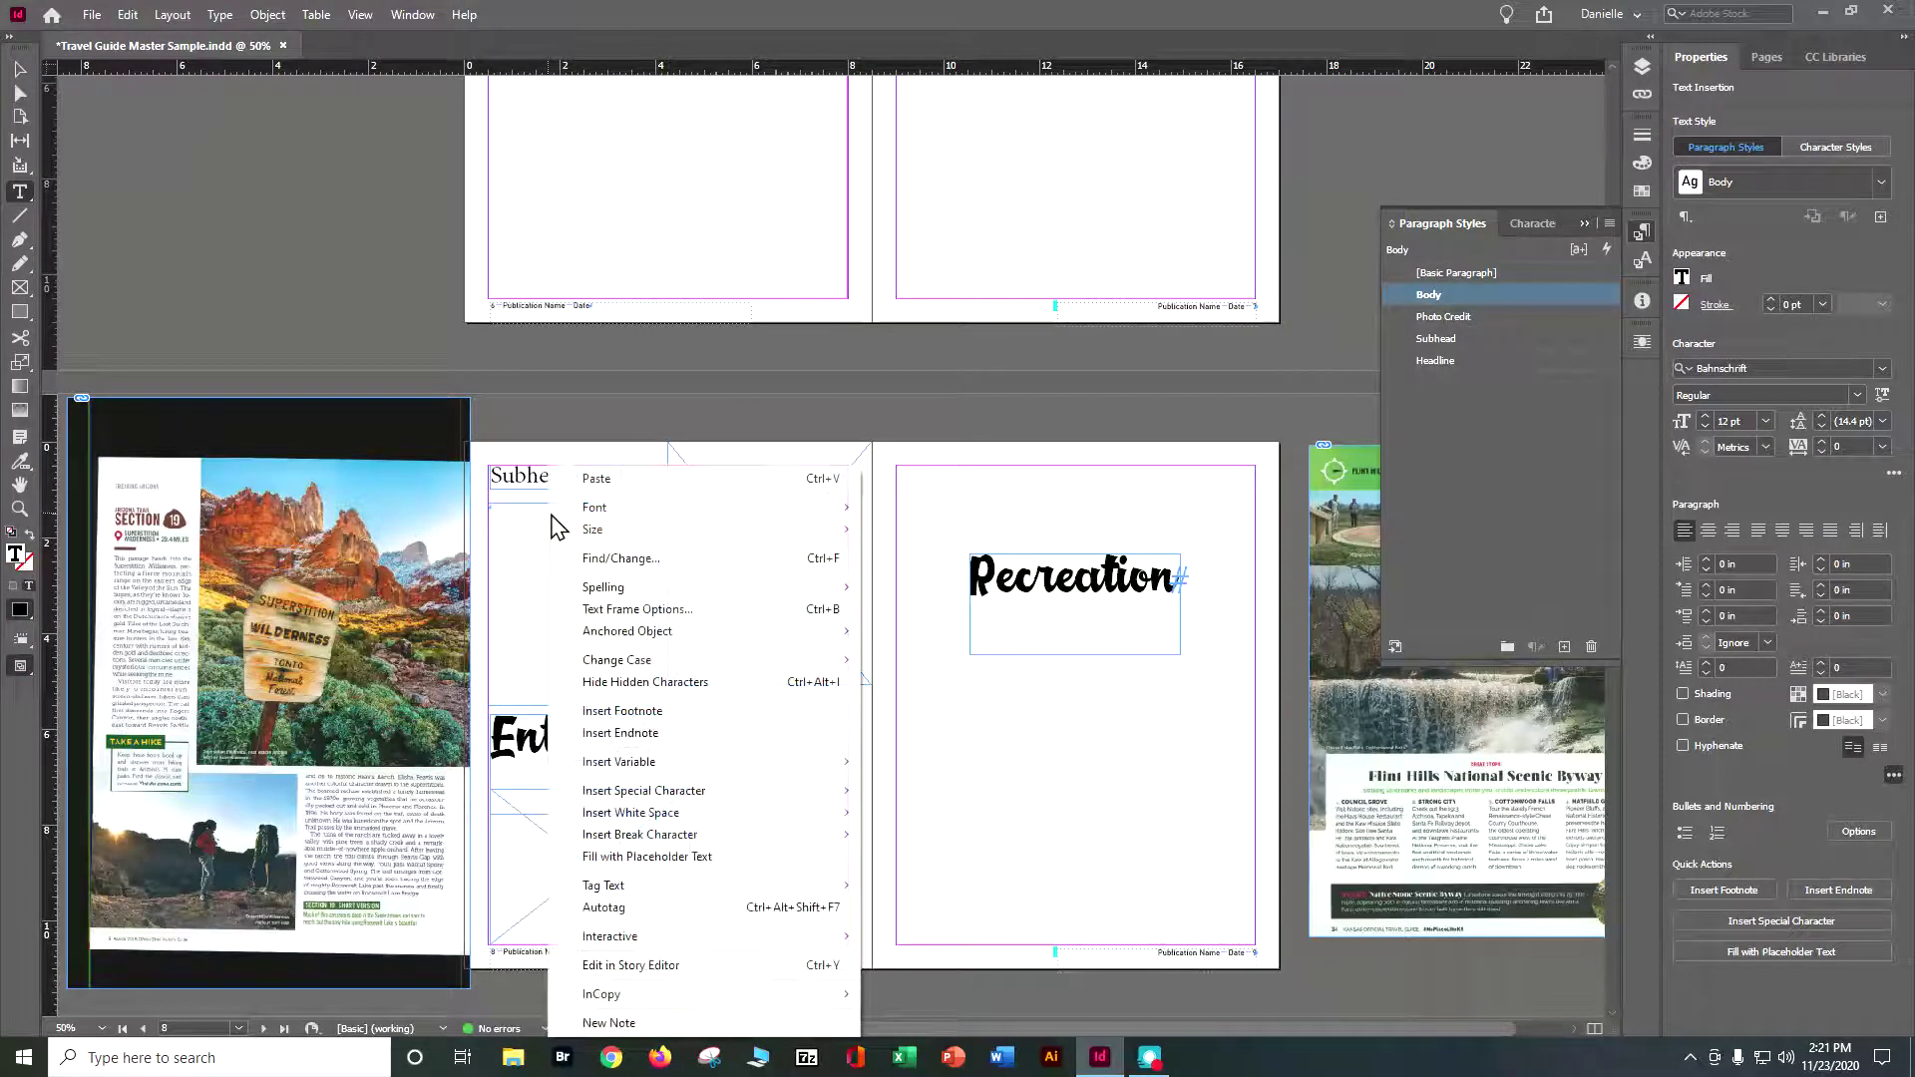
pyautogui.click(649, 857)
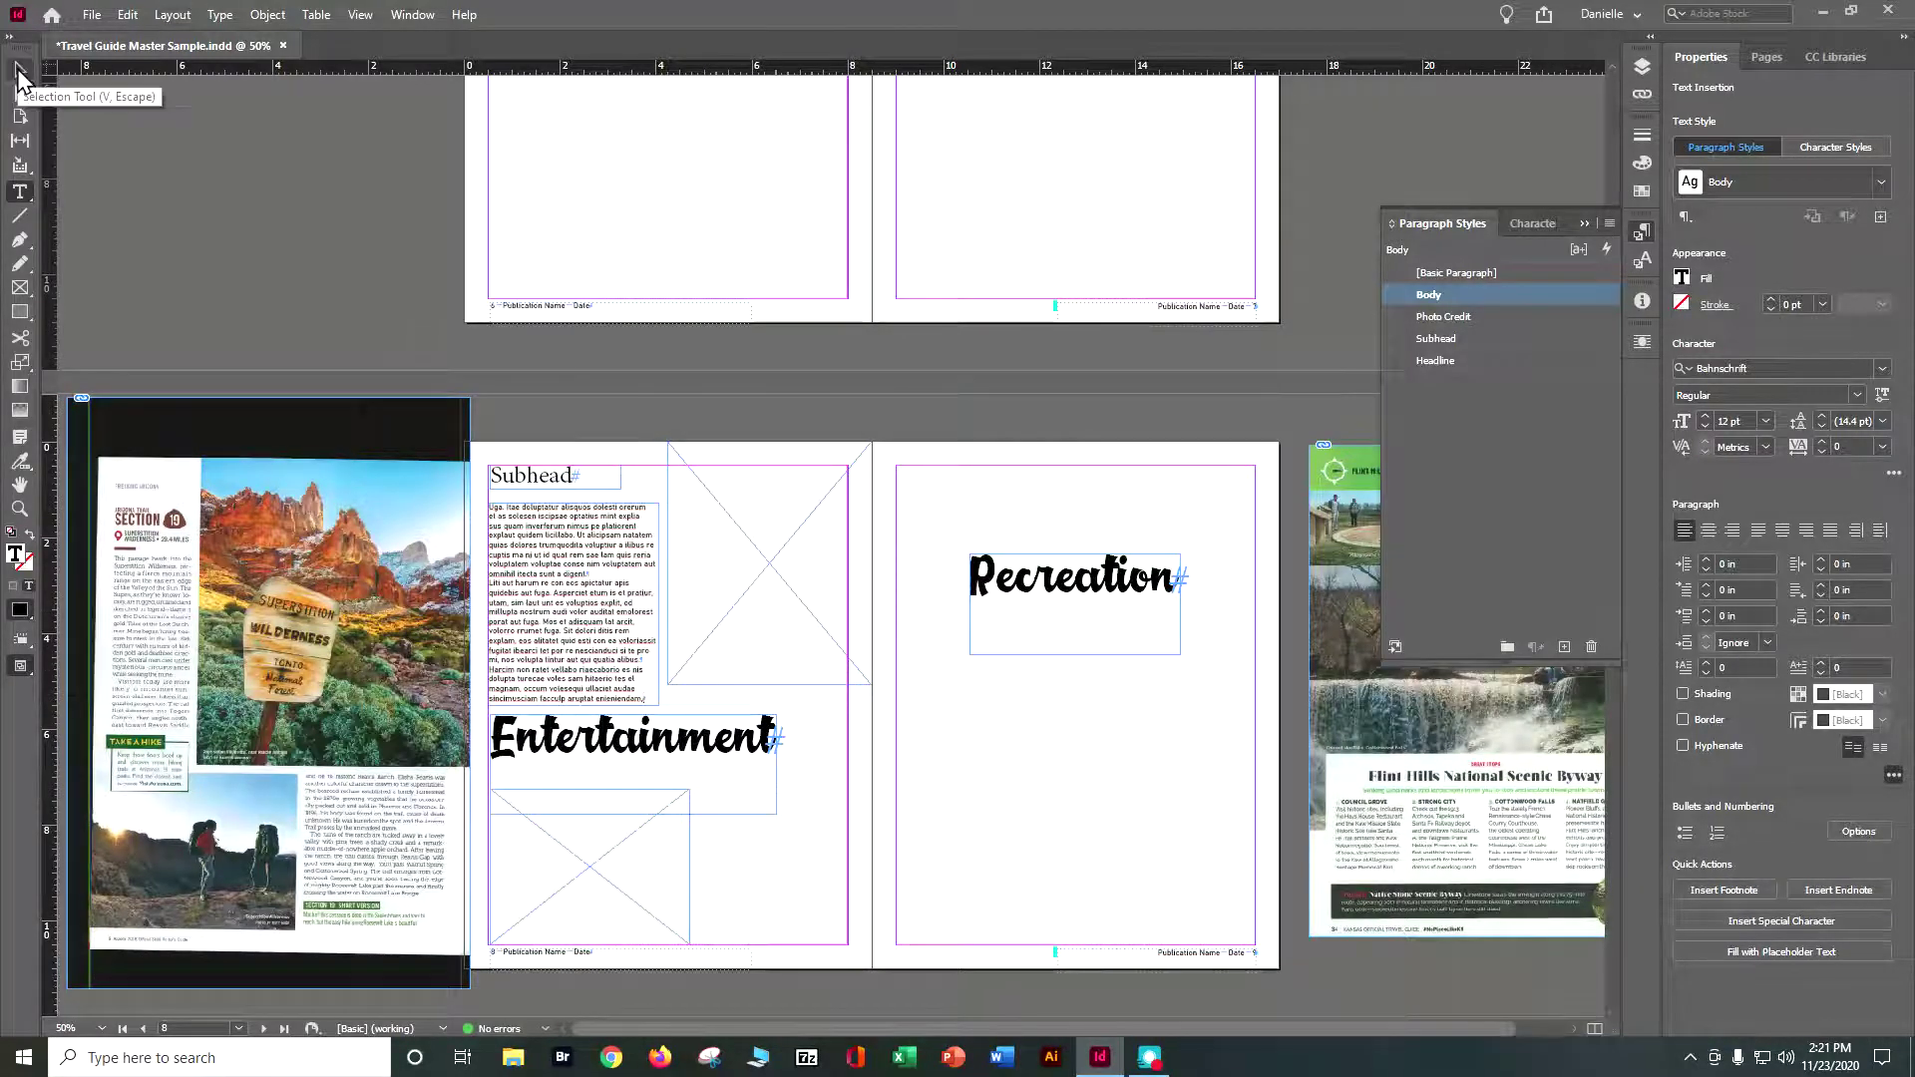
pyautogui.click(19, 191)
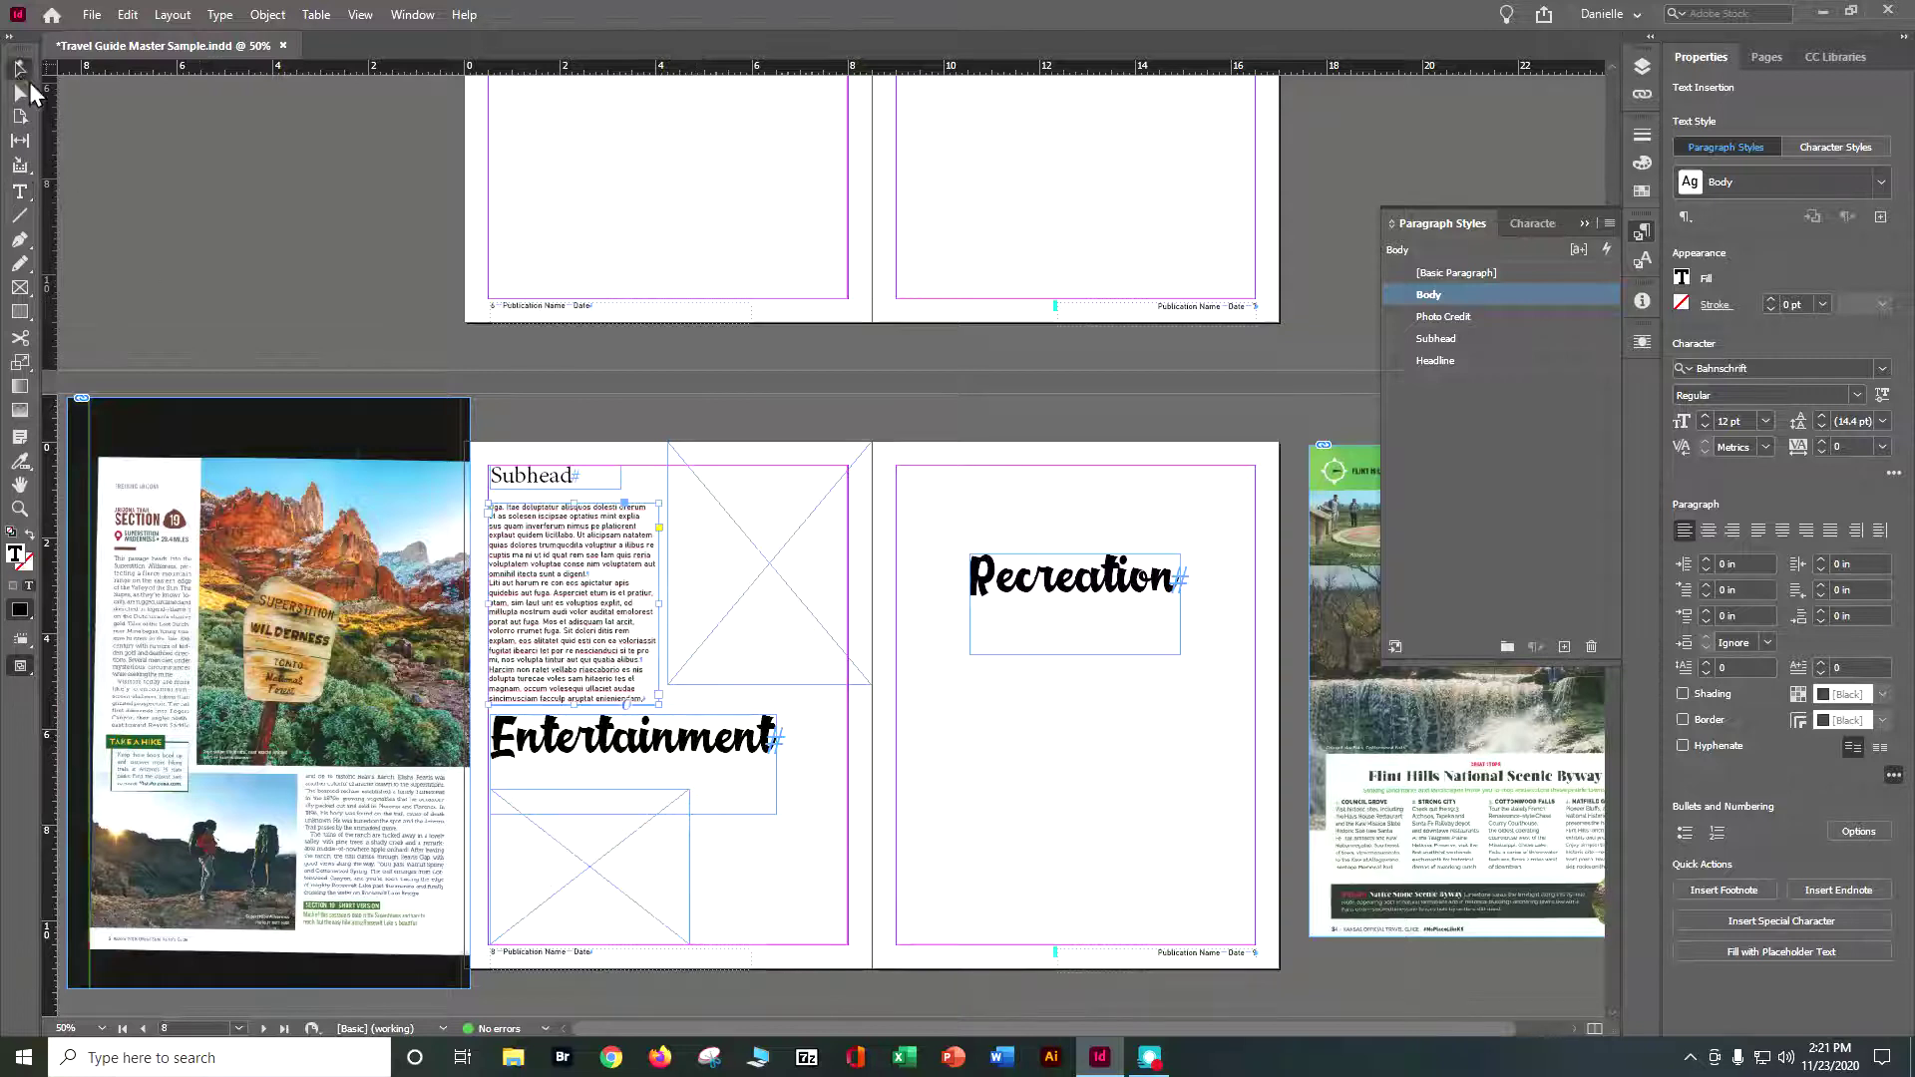
pyautogui.click(19, 69)
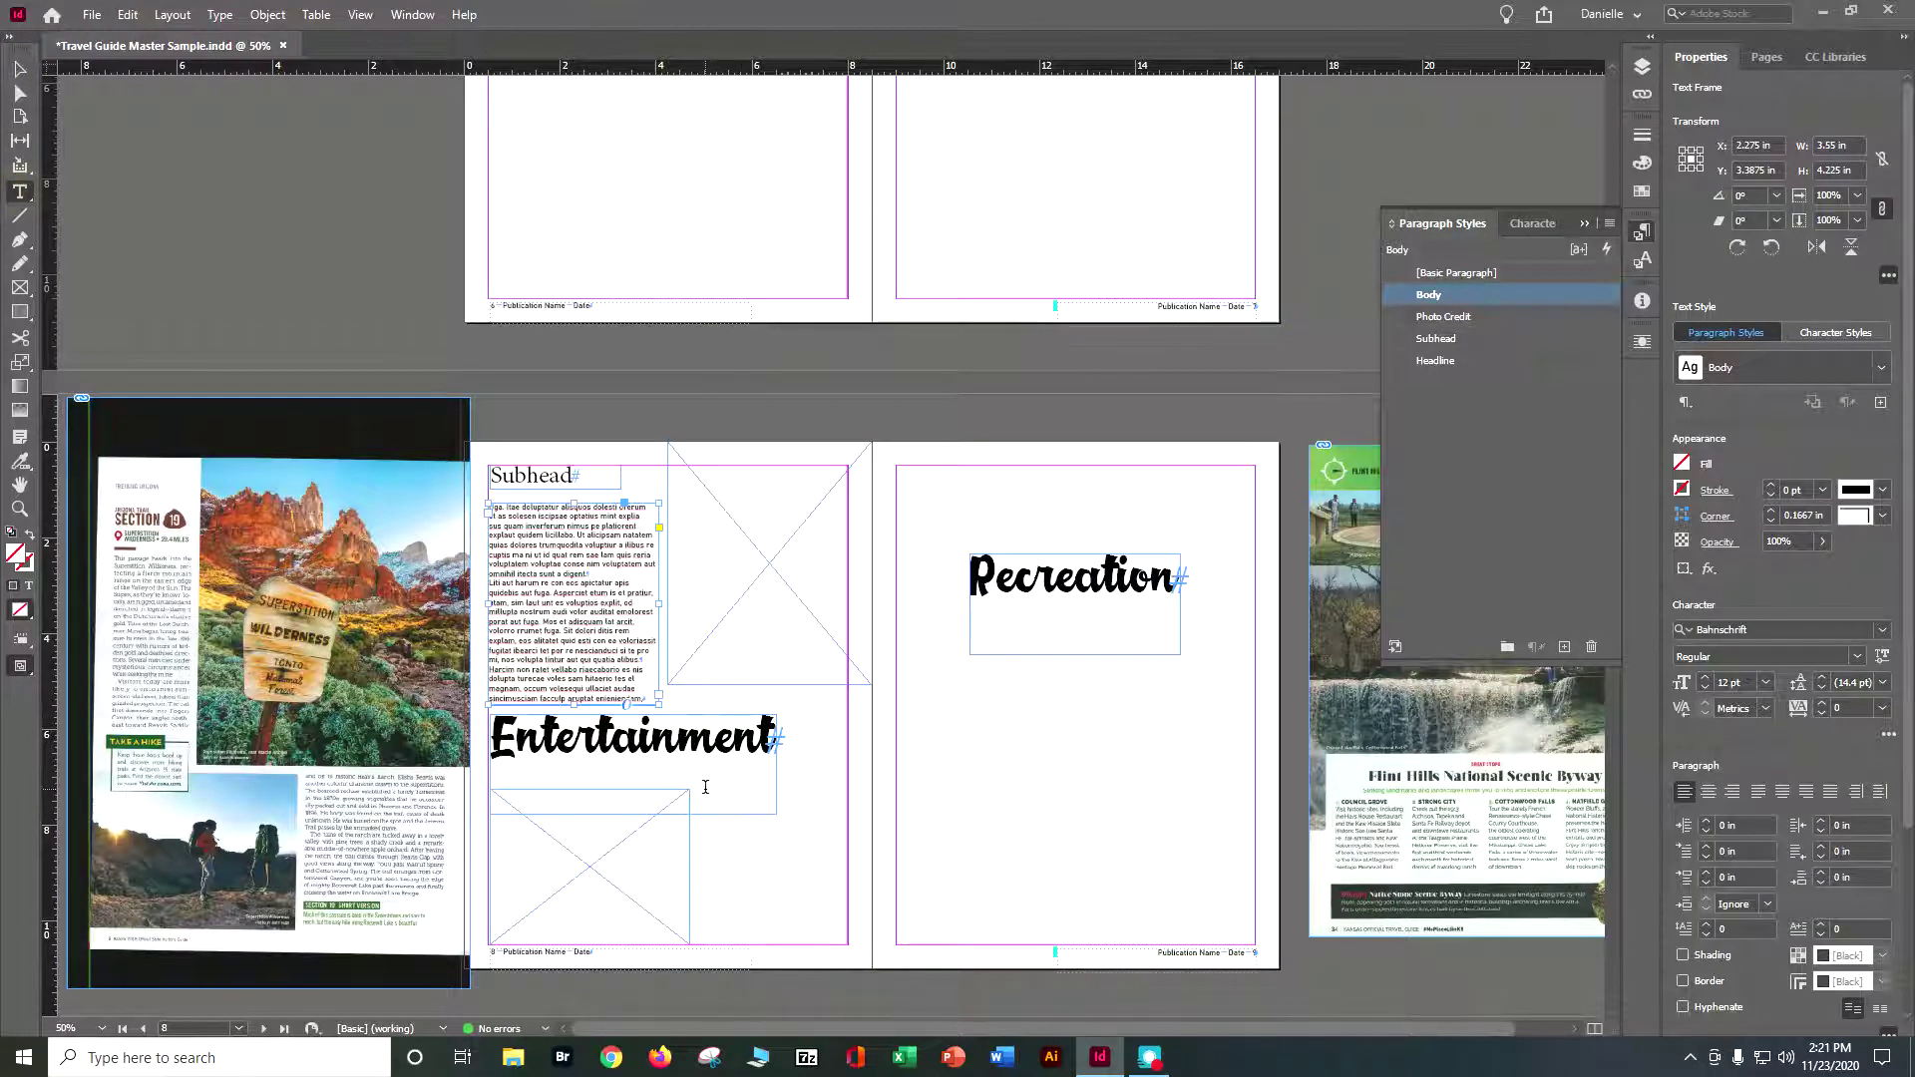
pyautogui.click(766, 738)
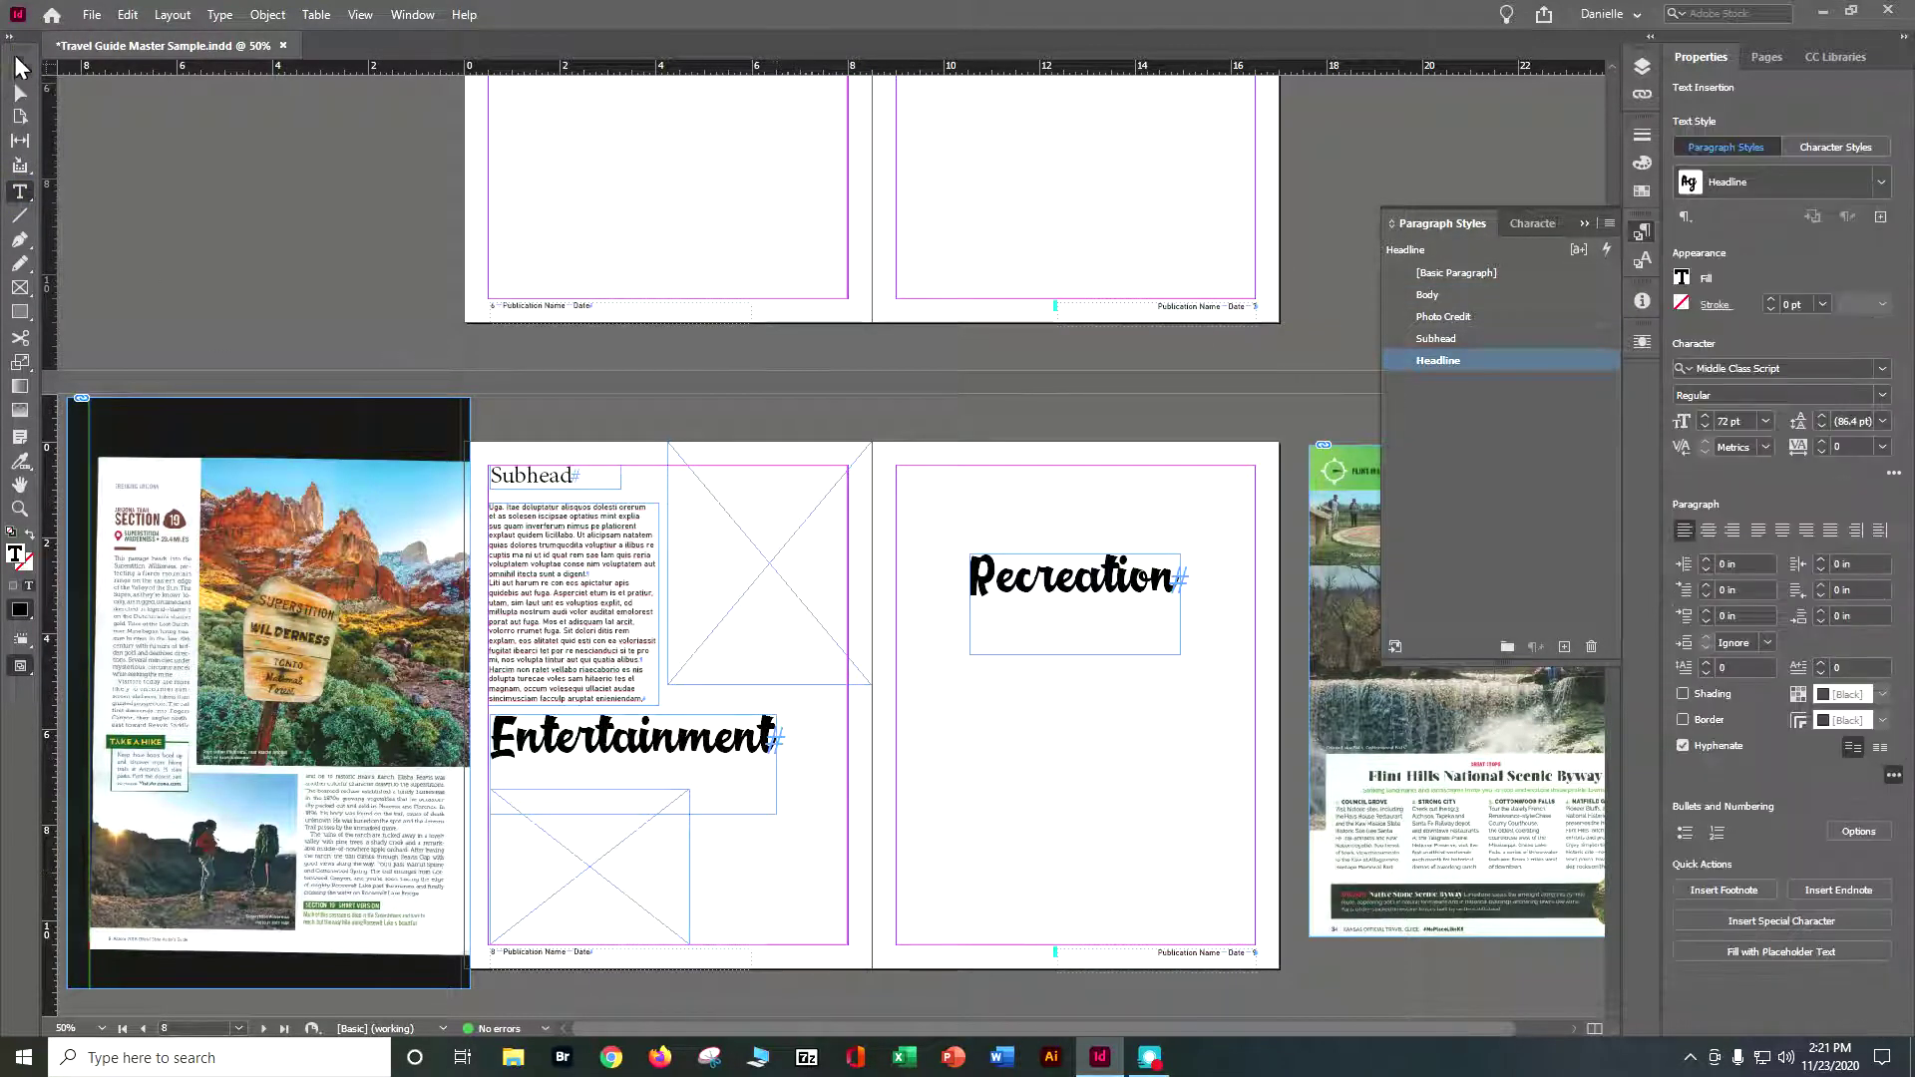
pyautogui.rightClick(767, 743)
# Step: Fit the Entertainment headline frame to its content and Alt-drag a copy of the Body frame beneath it
pyautogui.moveTo(791, 646)
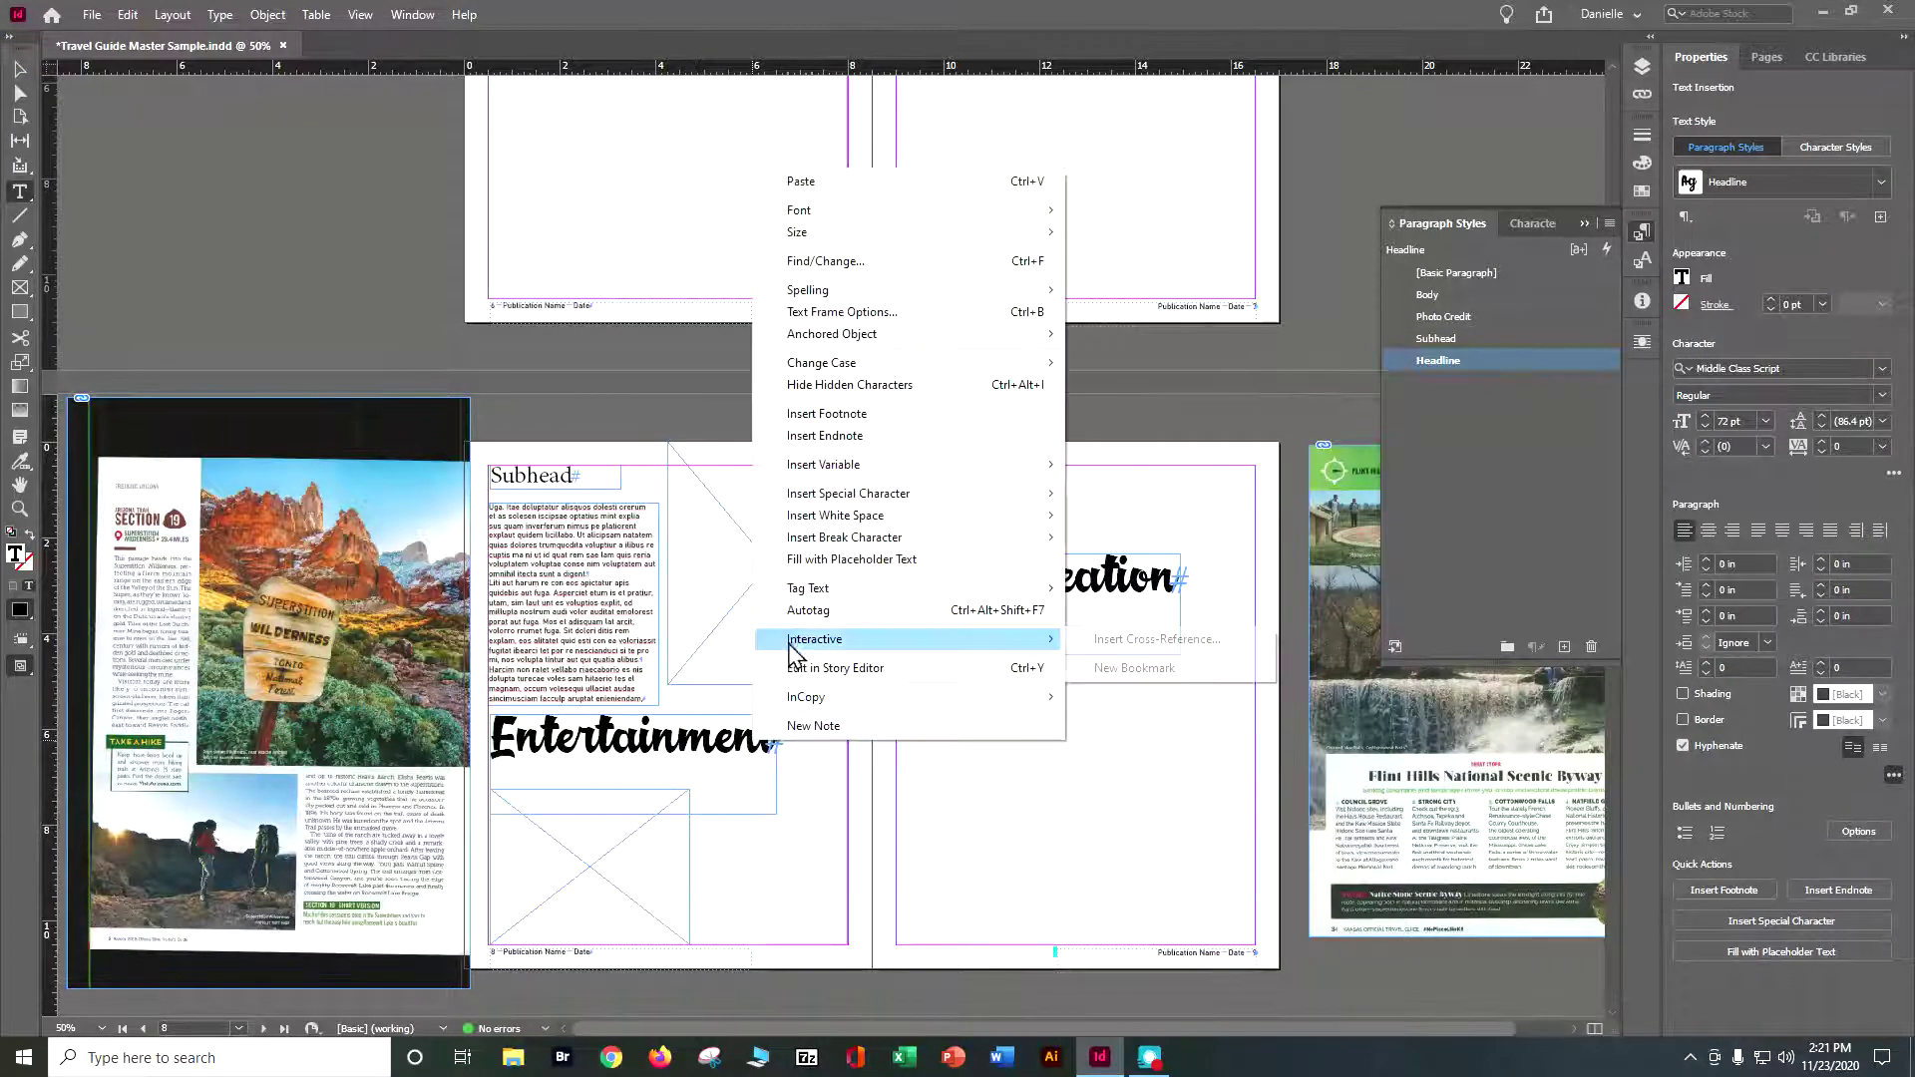
pyautogui.moveTo(778, 471)
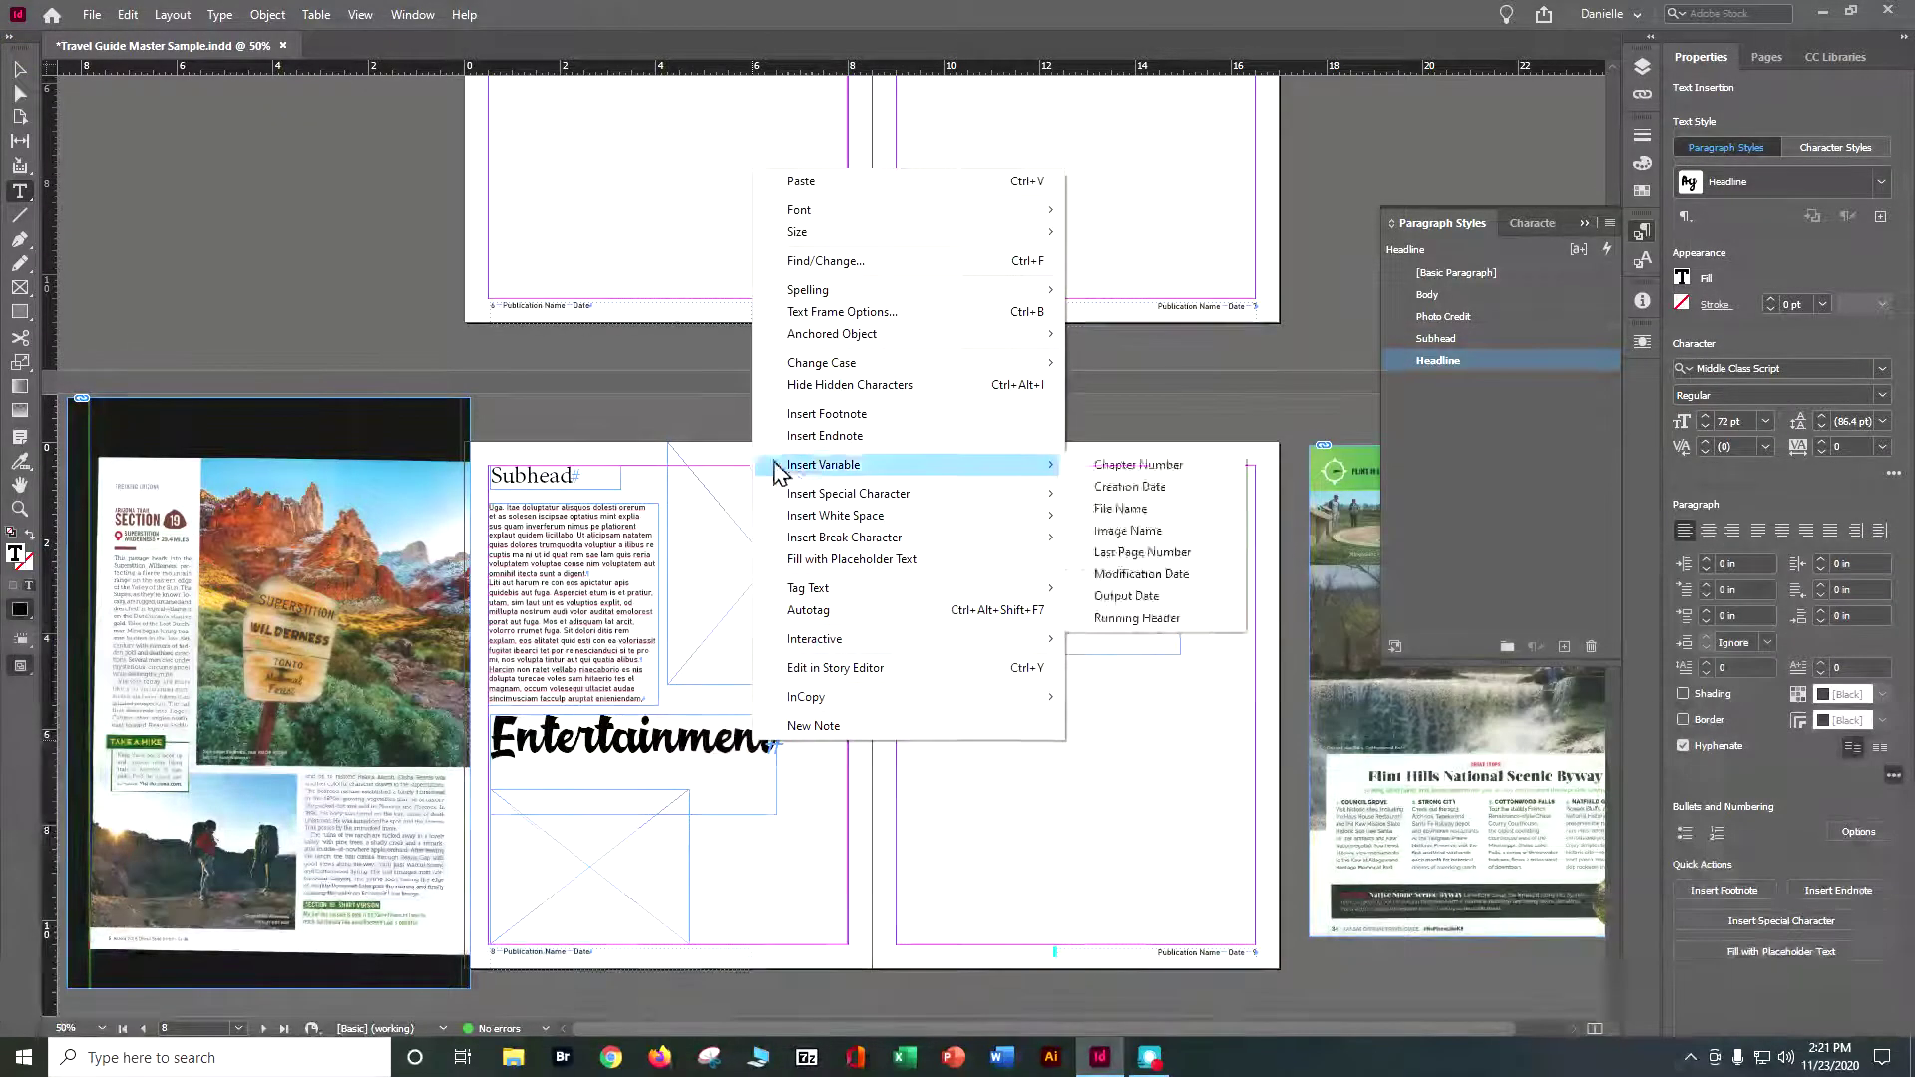
pyautogui.click(661, 706)
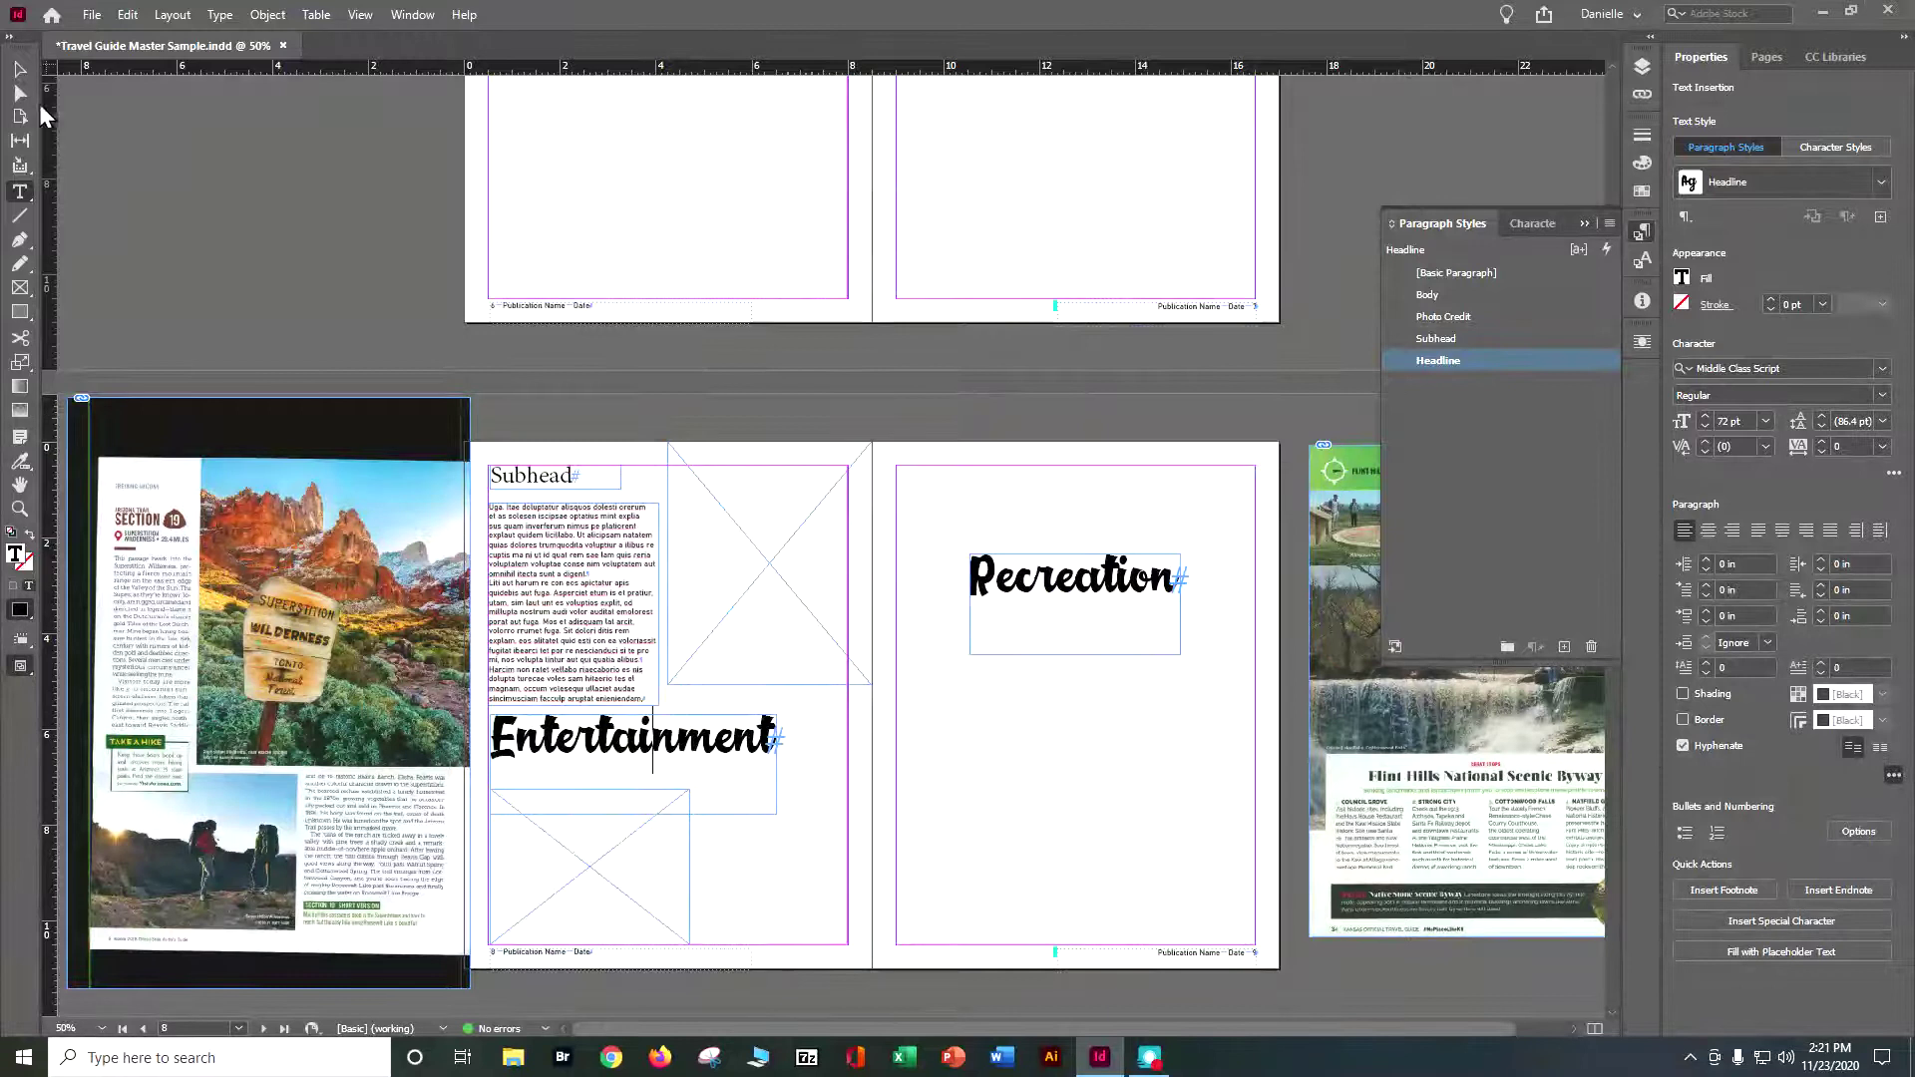
pyautogui.press('Escape')
pyautogui.rightClick(722, 746)
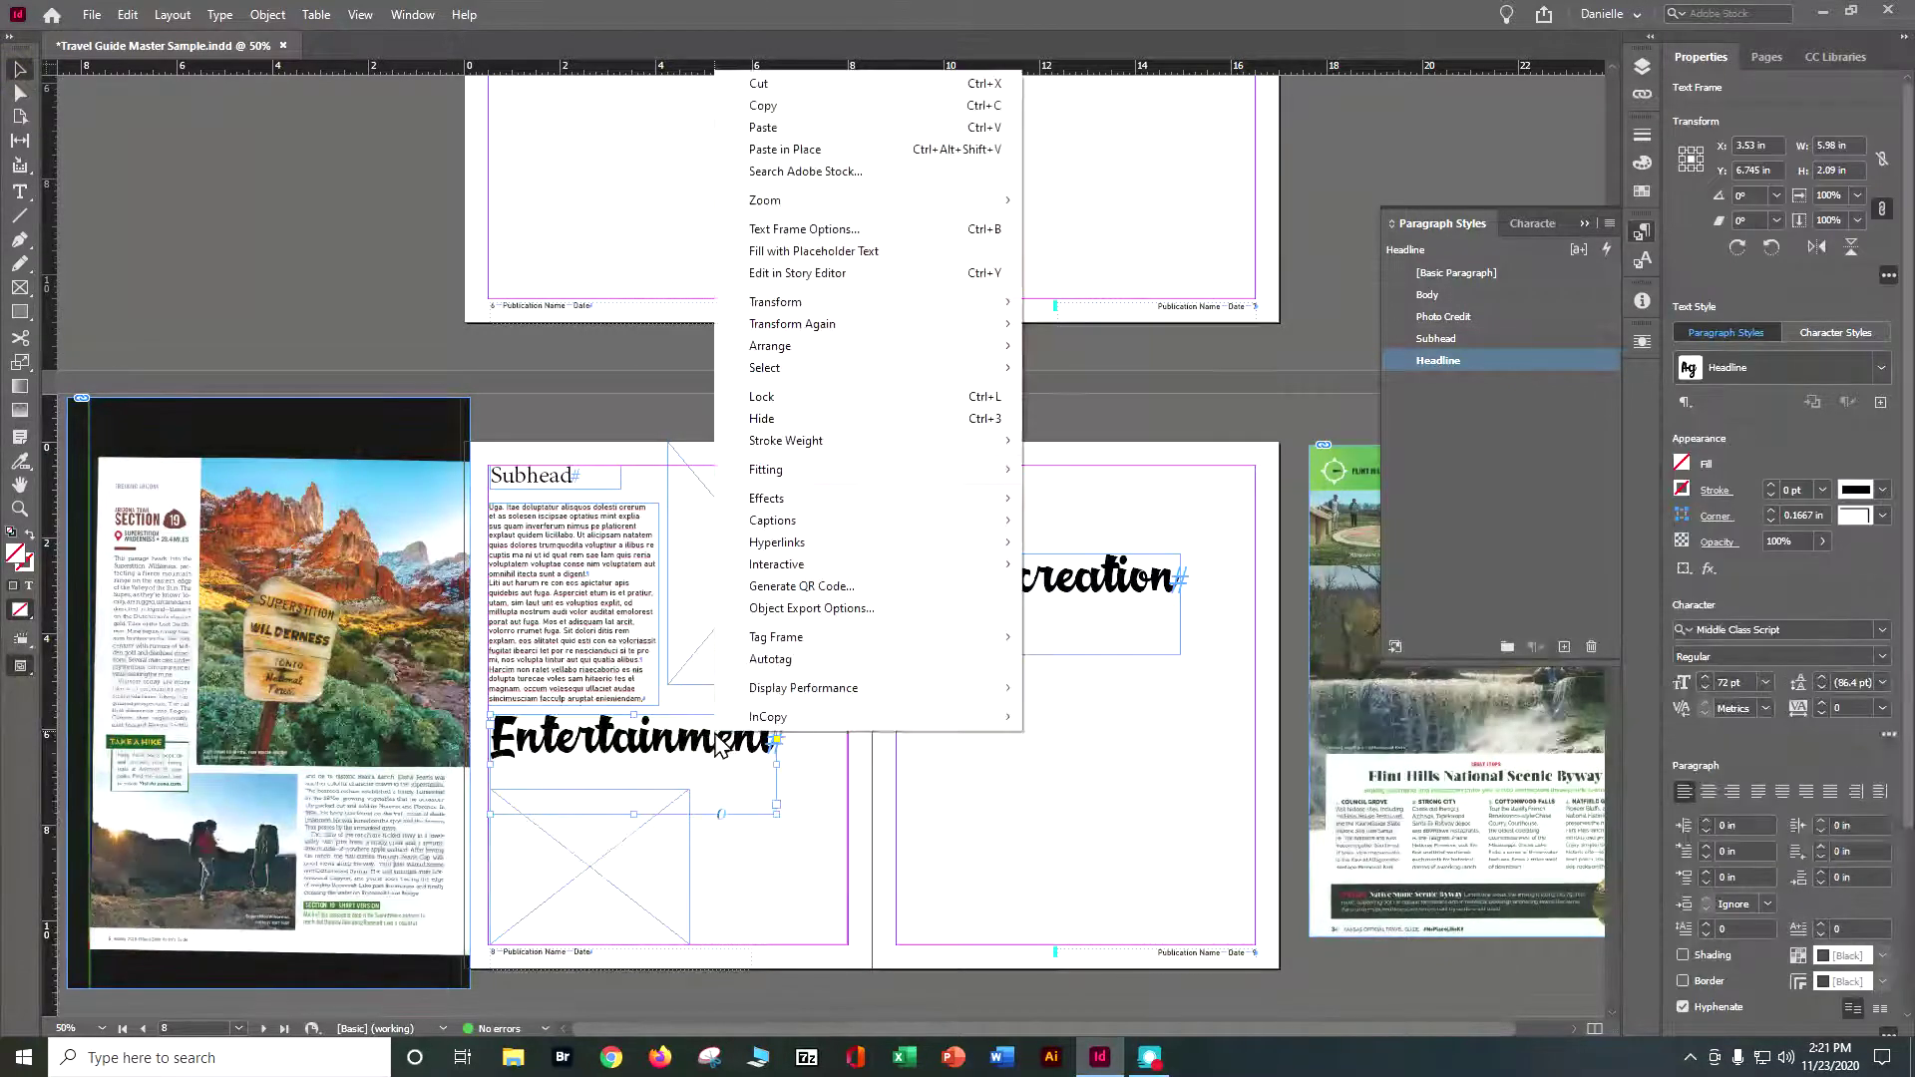
pyautogui.moveTo(812, 469)
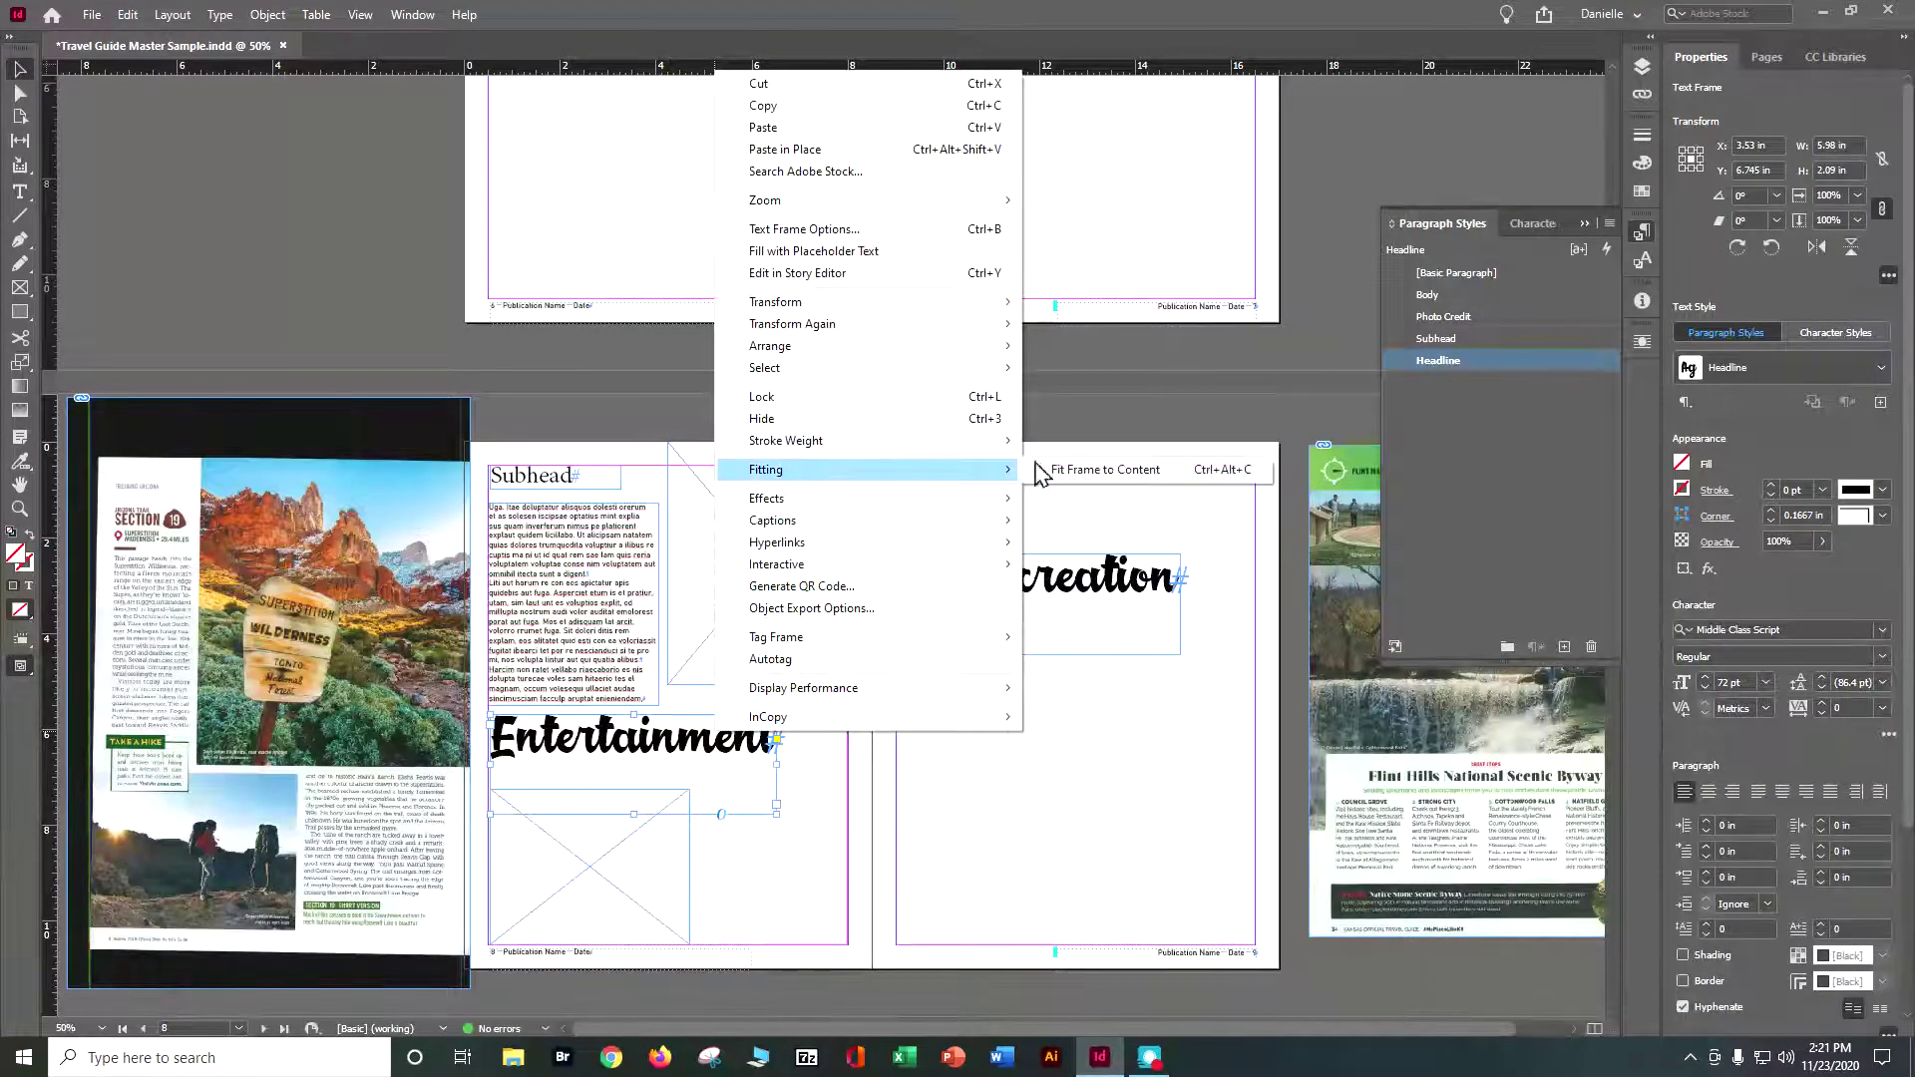
pyautogui.click(1142, 472)
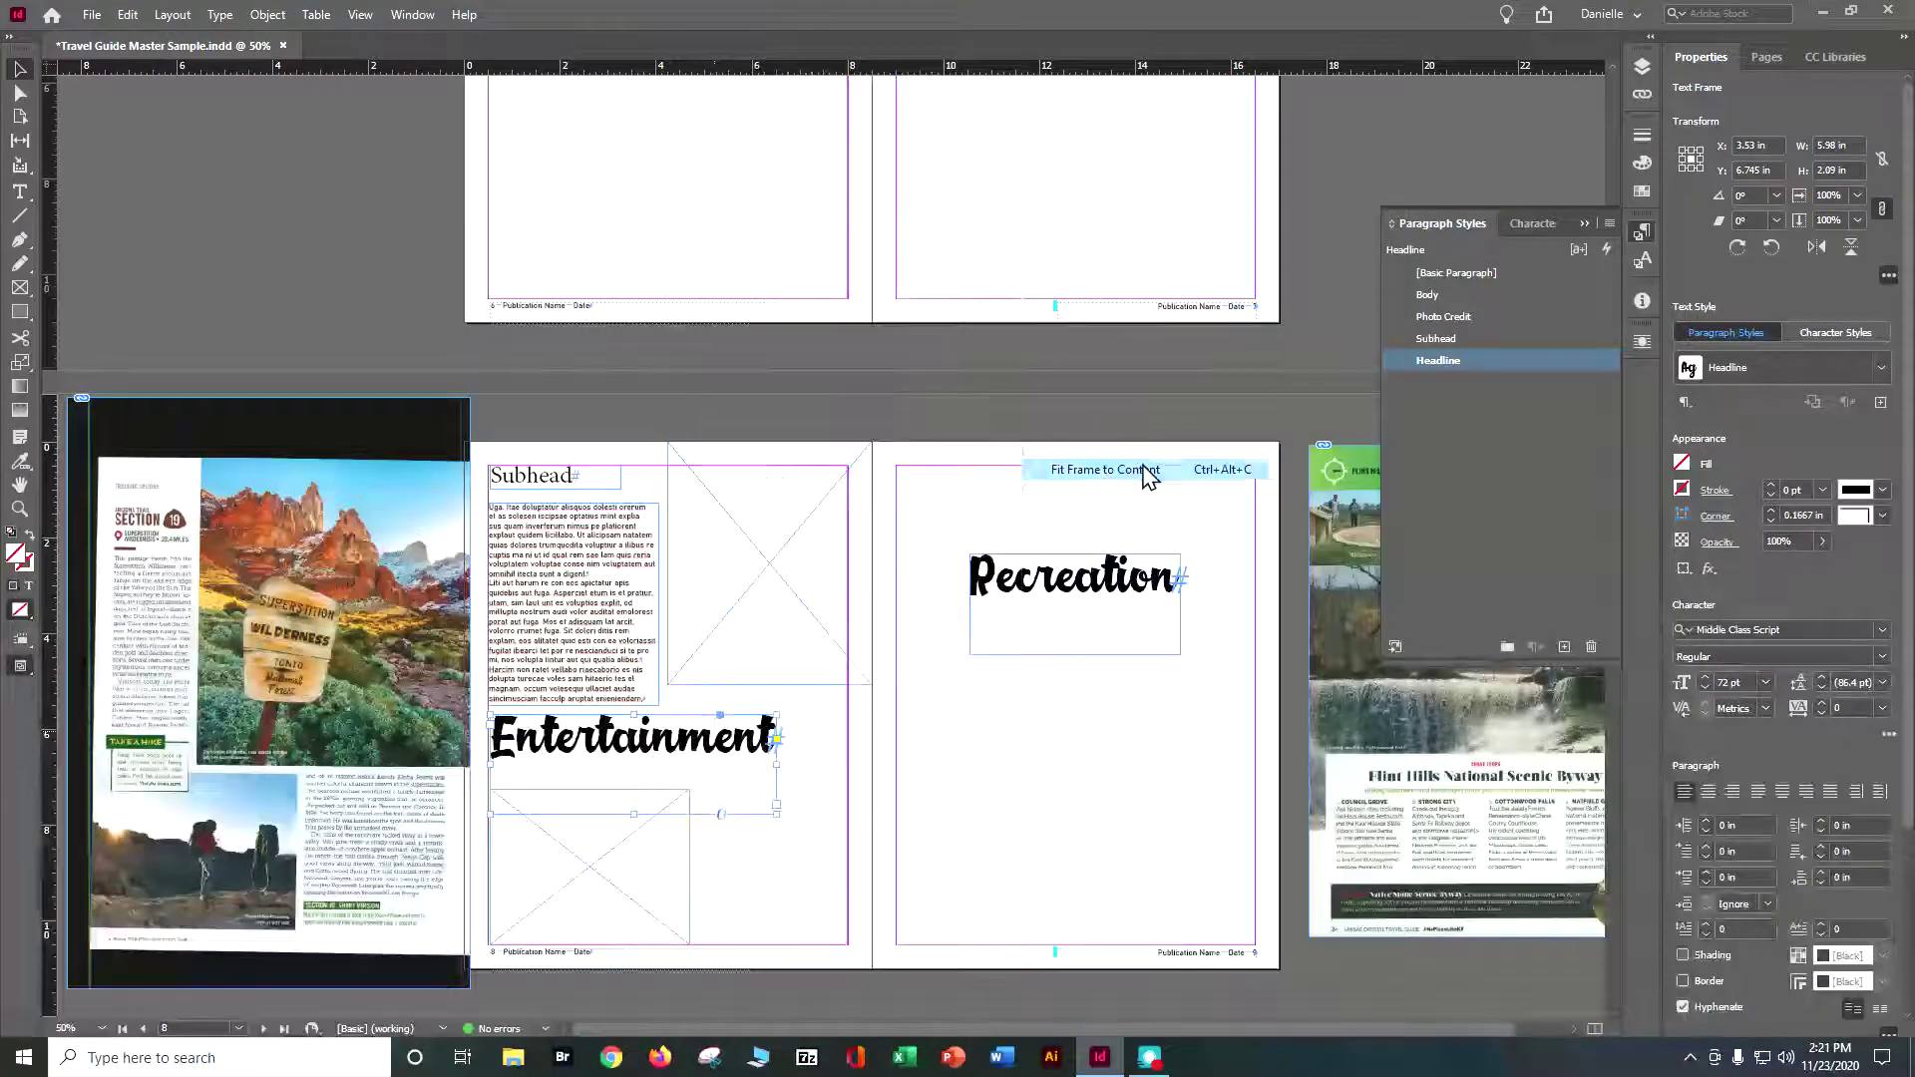
pyautogui.click(509, 589)
pyautogui.moveTo(561, 578); pyautogui.dragTo(850, 902)
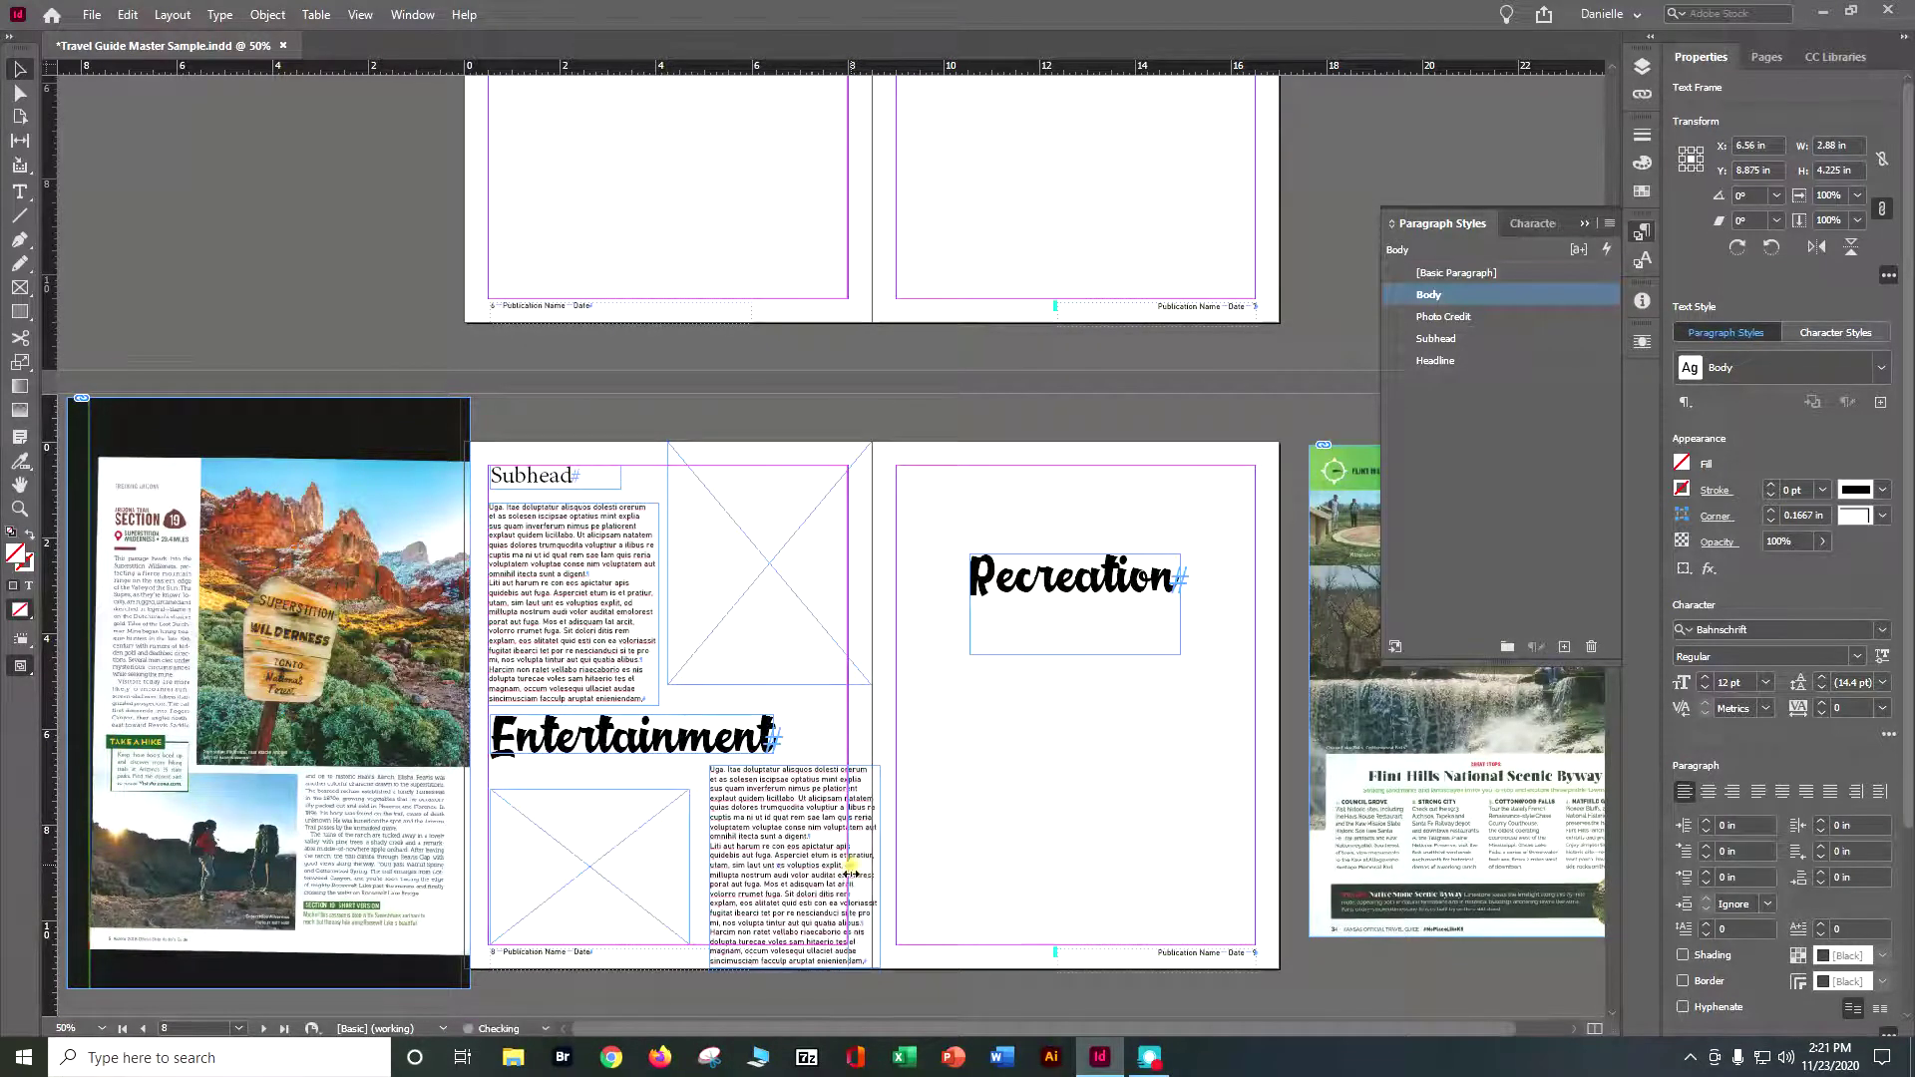
# Step: Resize the lower body frame and thread the upper frame's overflow text into it
pyautogui.moveTo(783, 983); pyautogui.dragTo(798, 950)
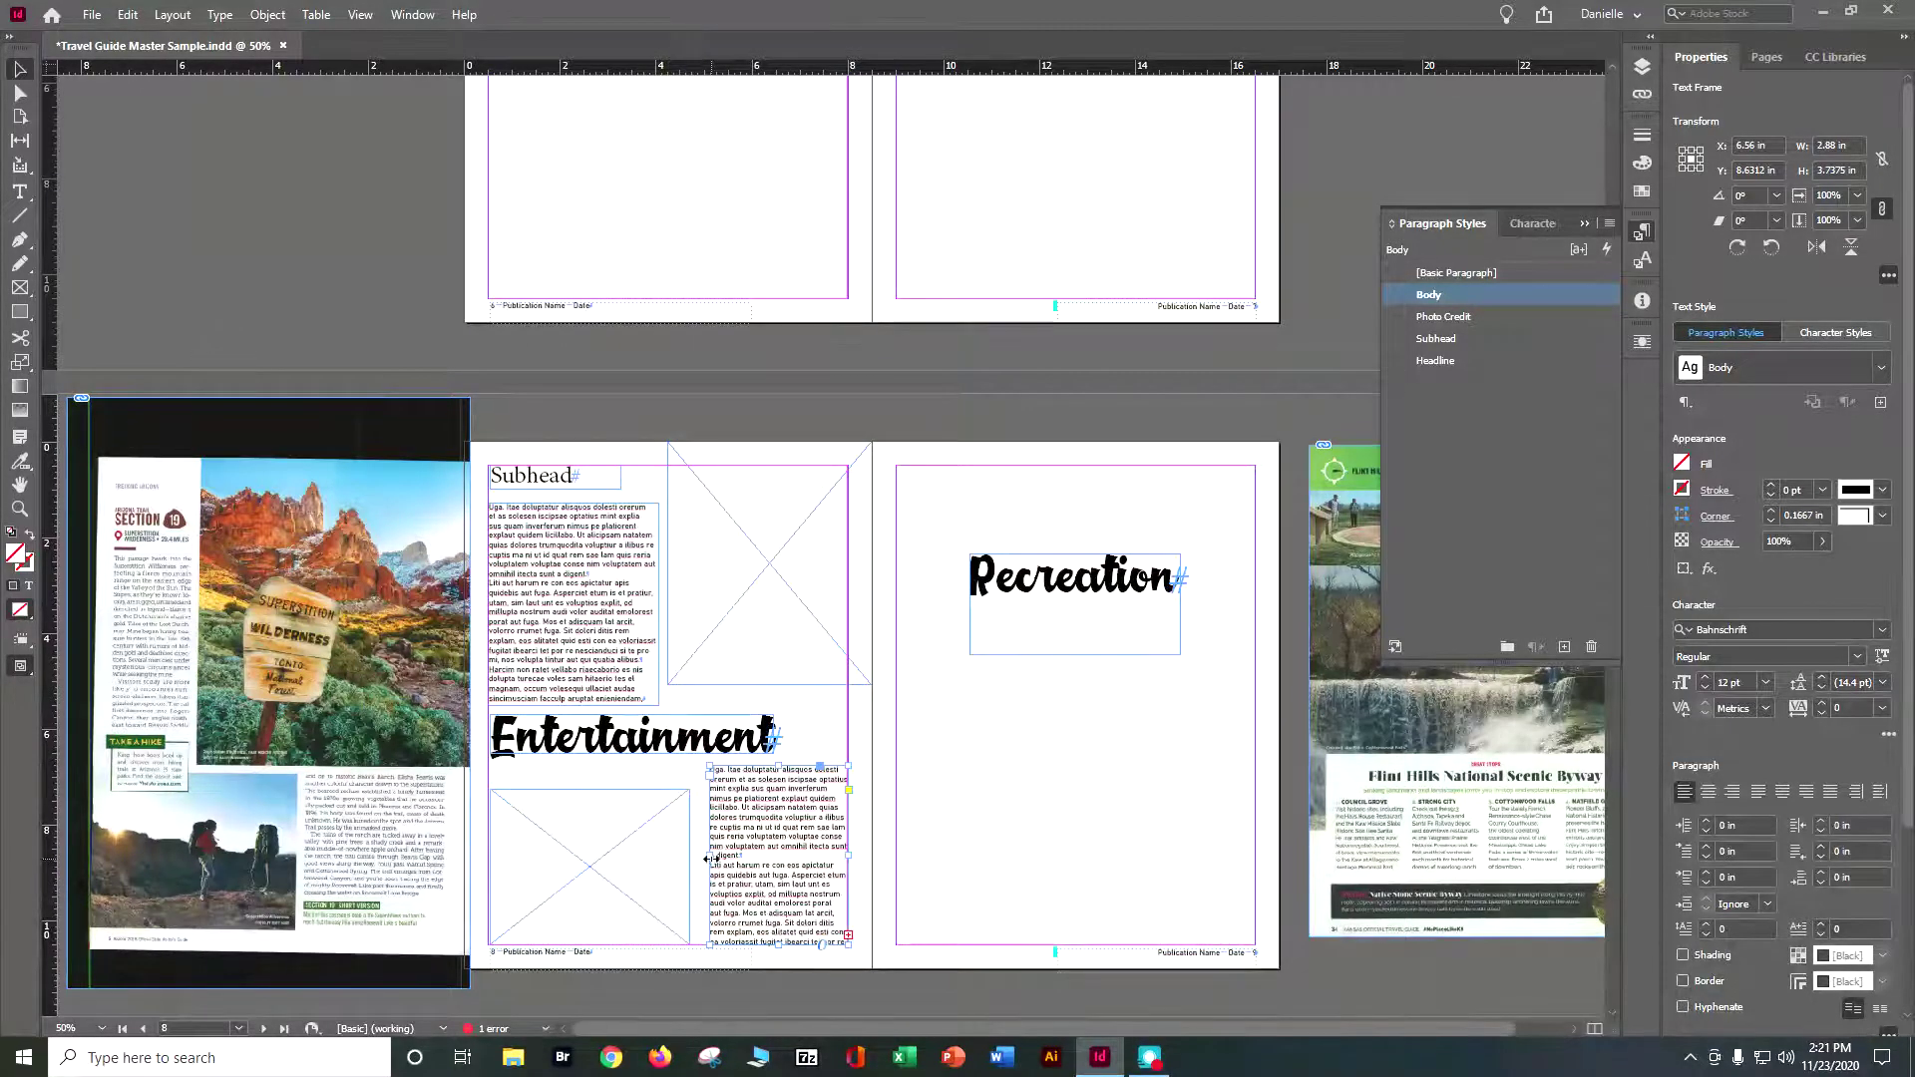
pyautogui.moveTo(711, 858); pyautogui.dragTo(704, 858)
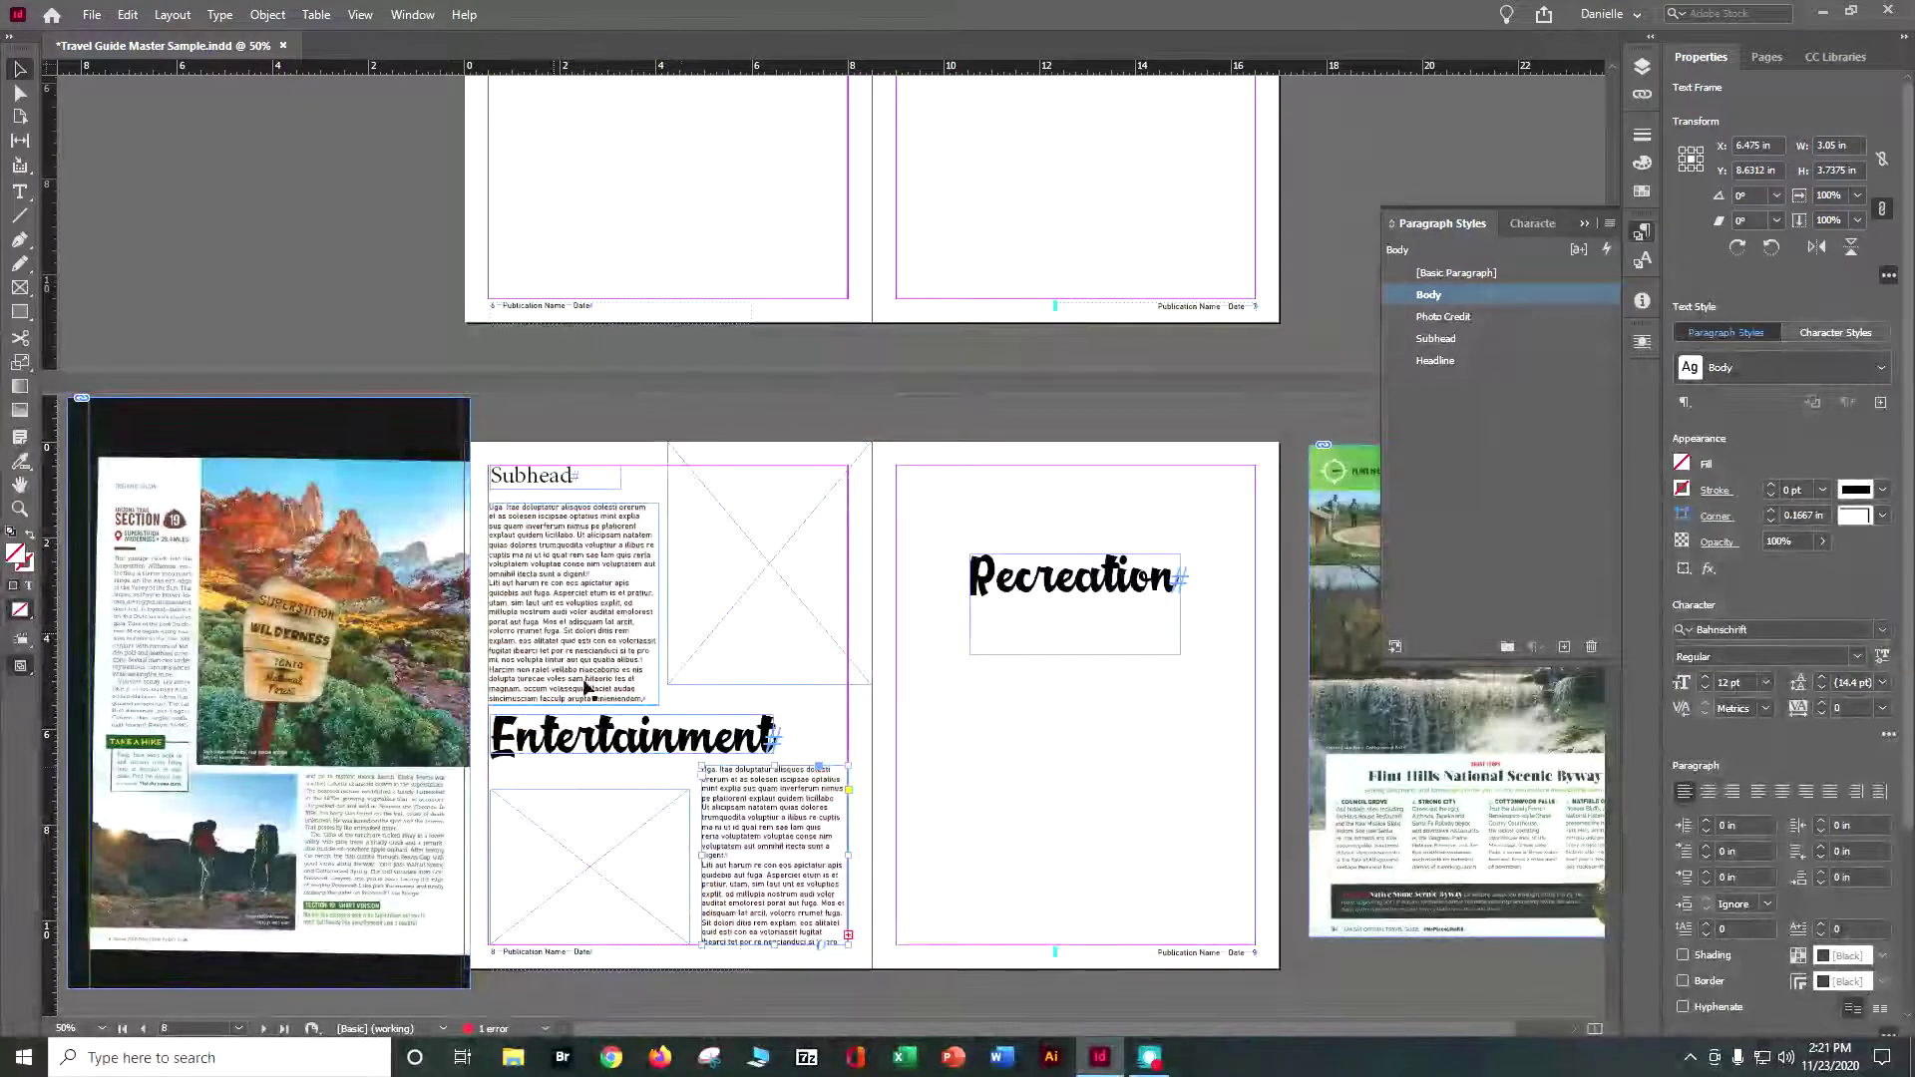
pyautogui.click(589, 646)
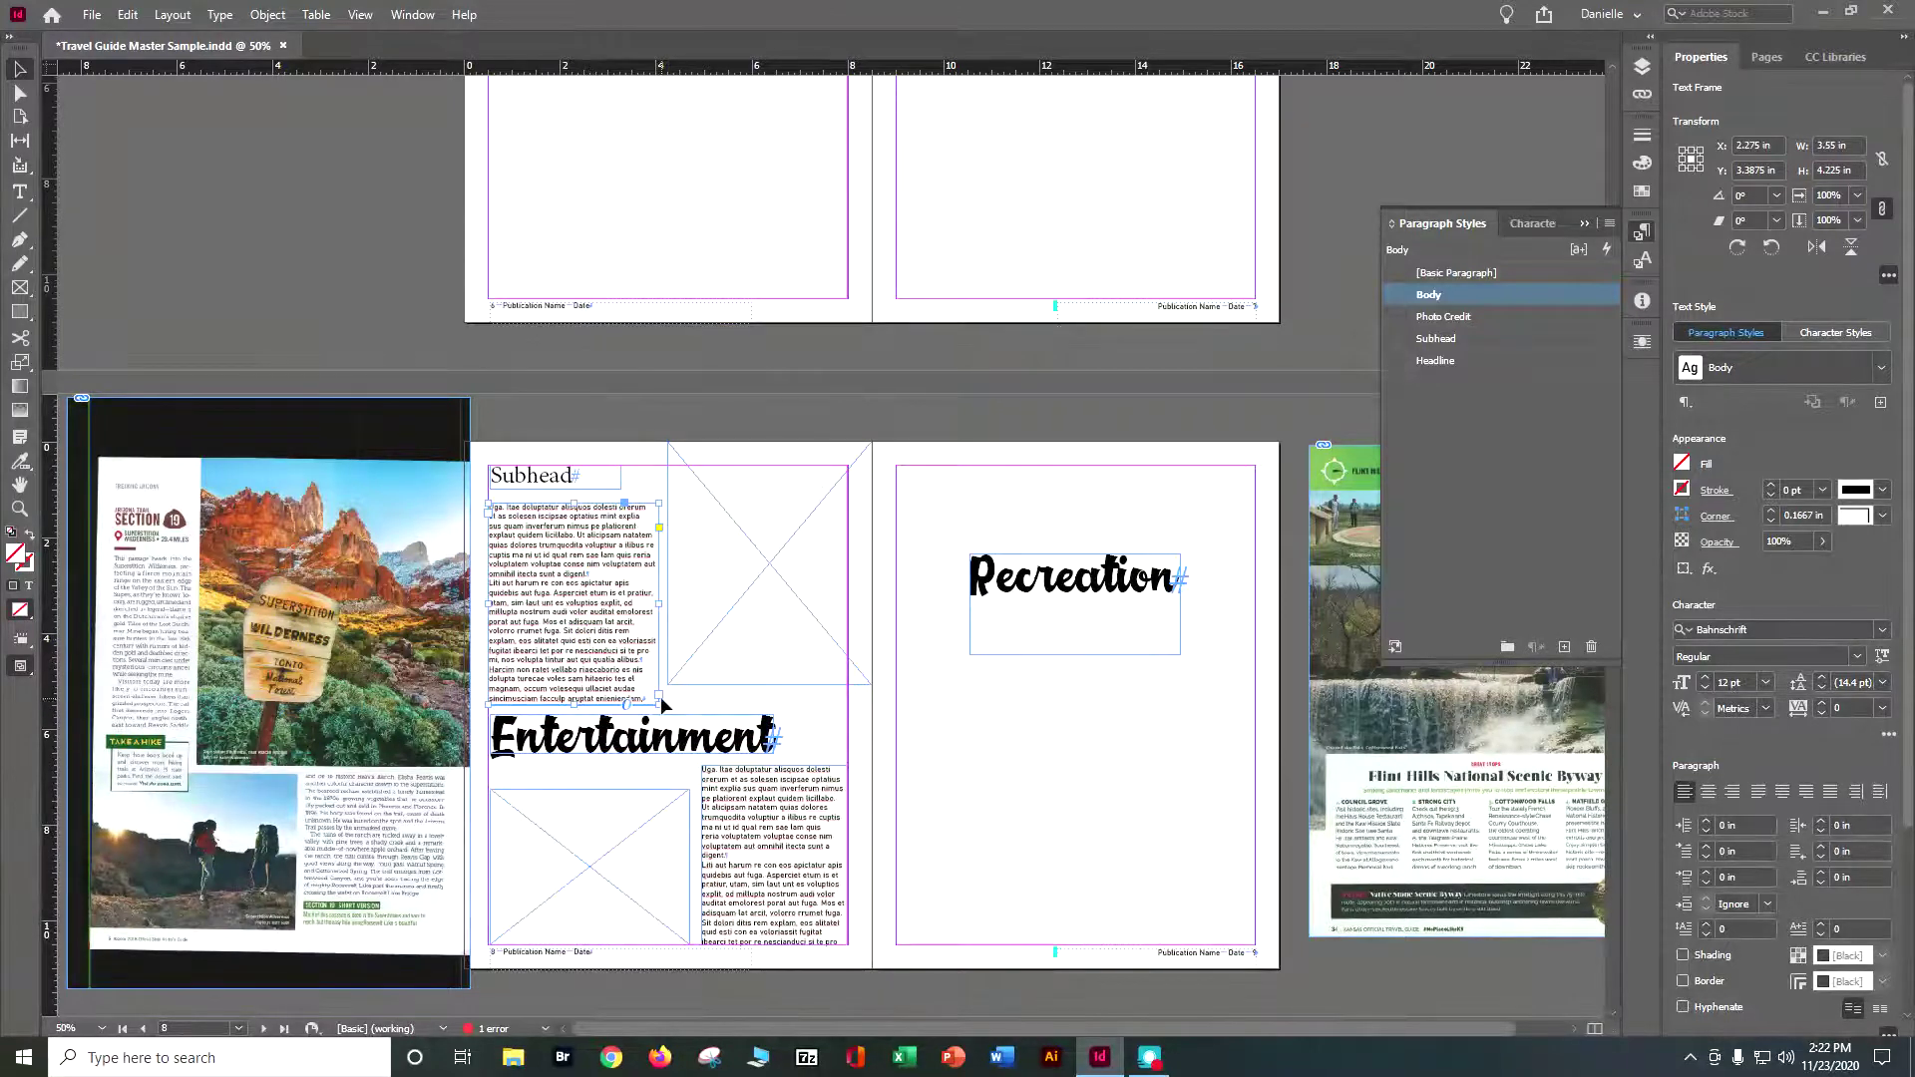
pyautogui.press('t')
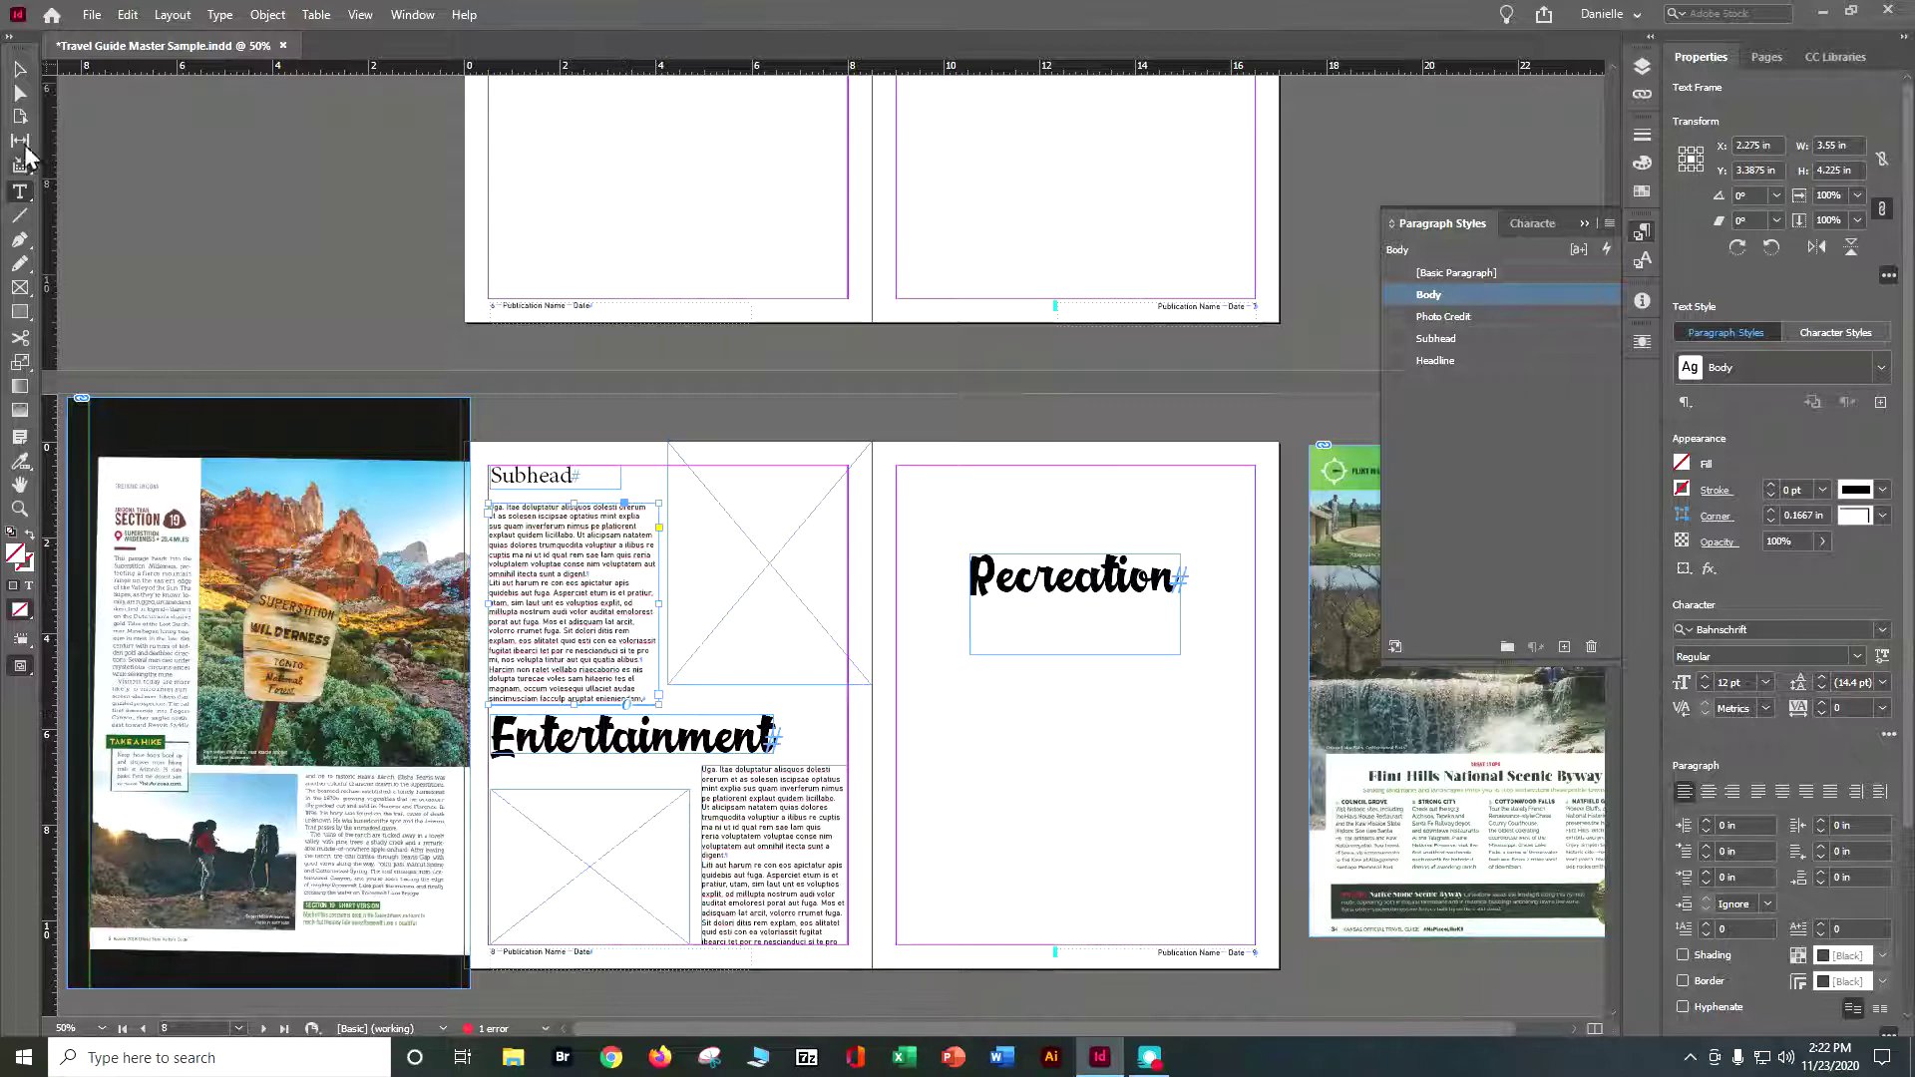
pyautogui.click(19, 69)
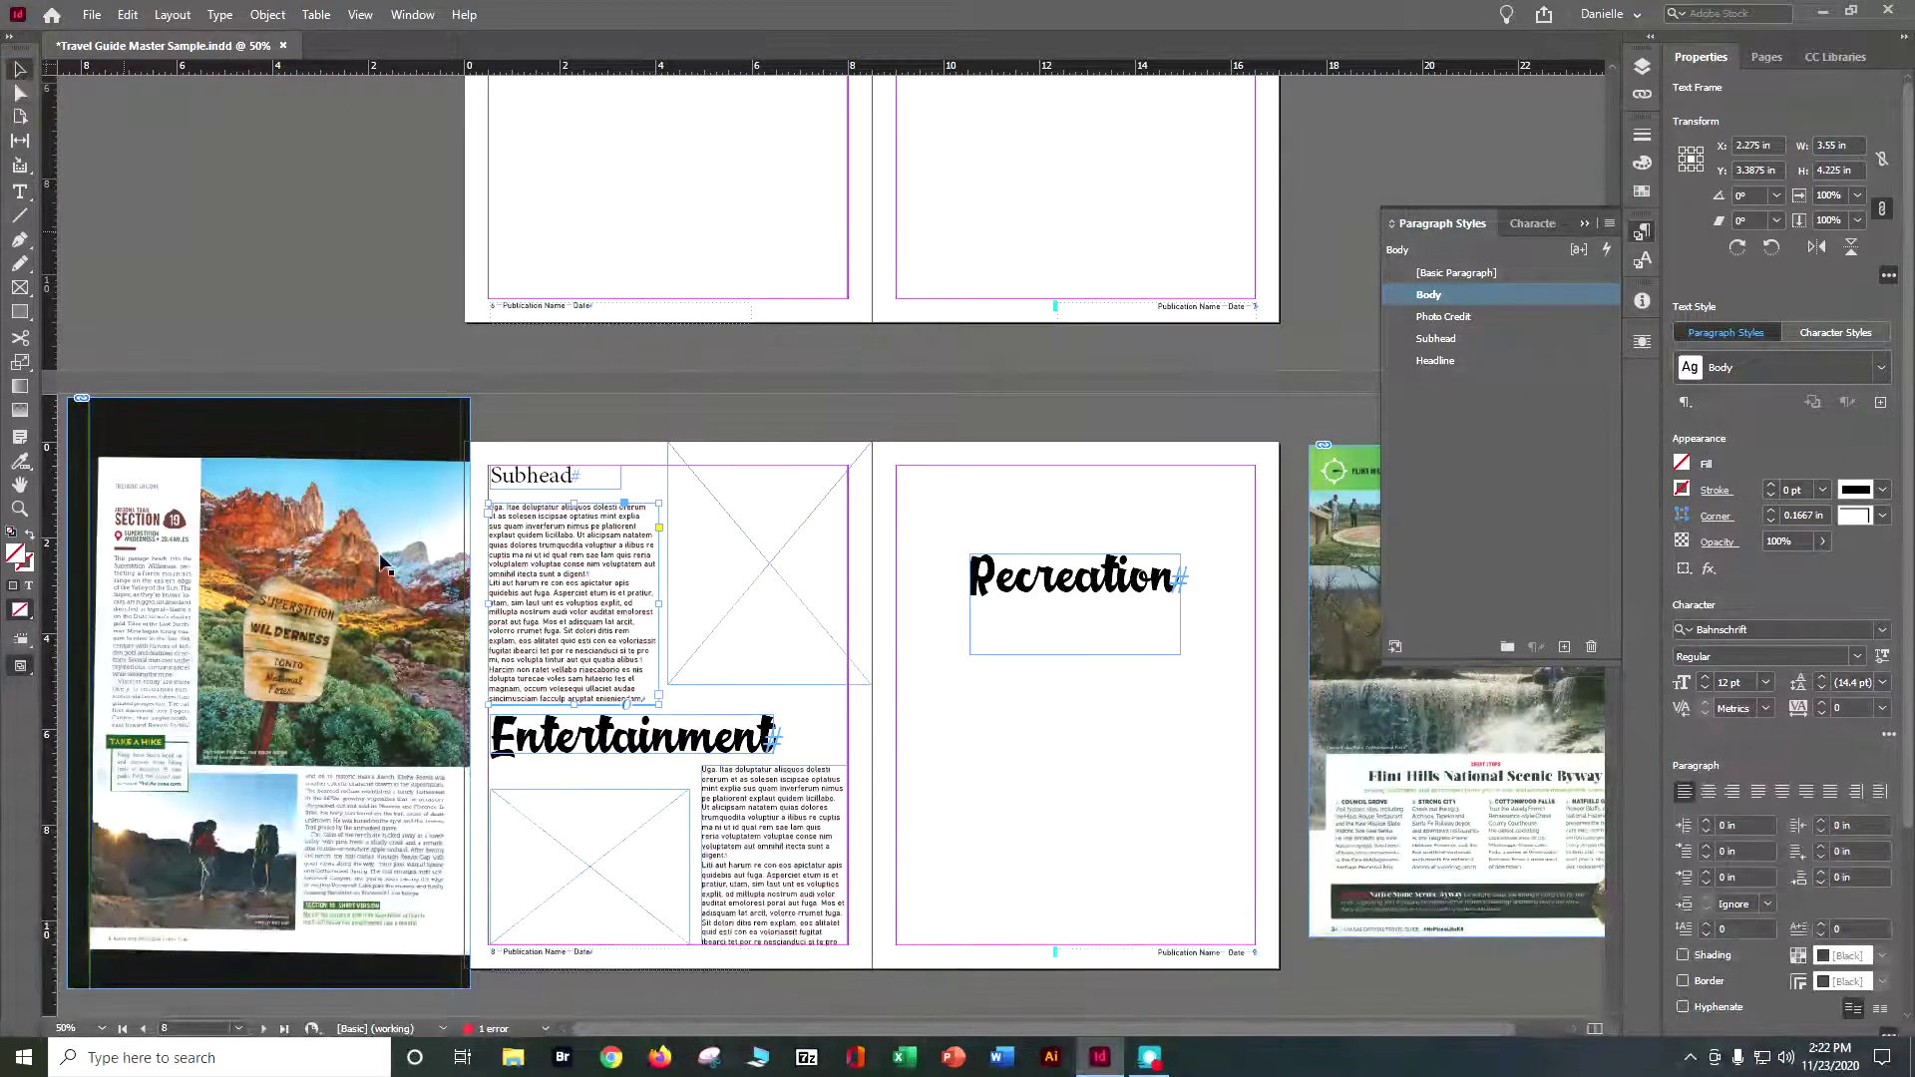
pyautogui.click(659, 699)
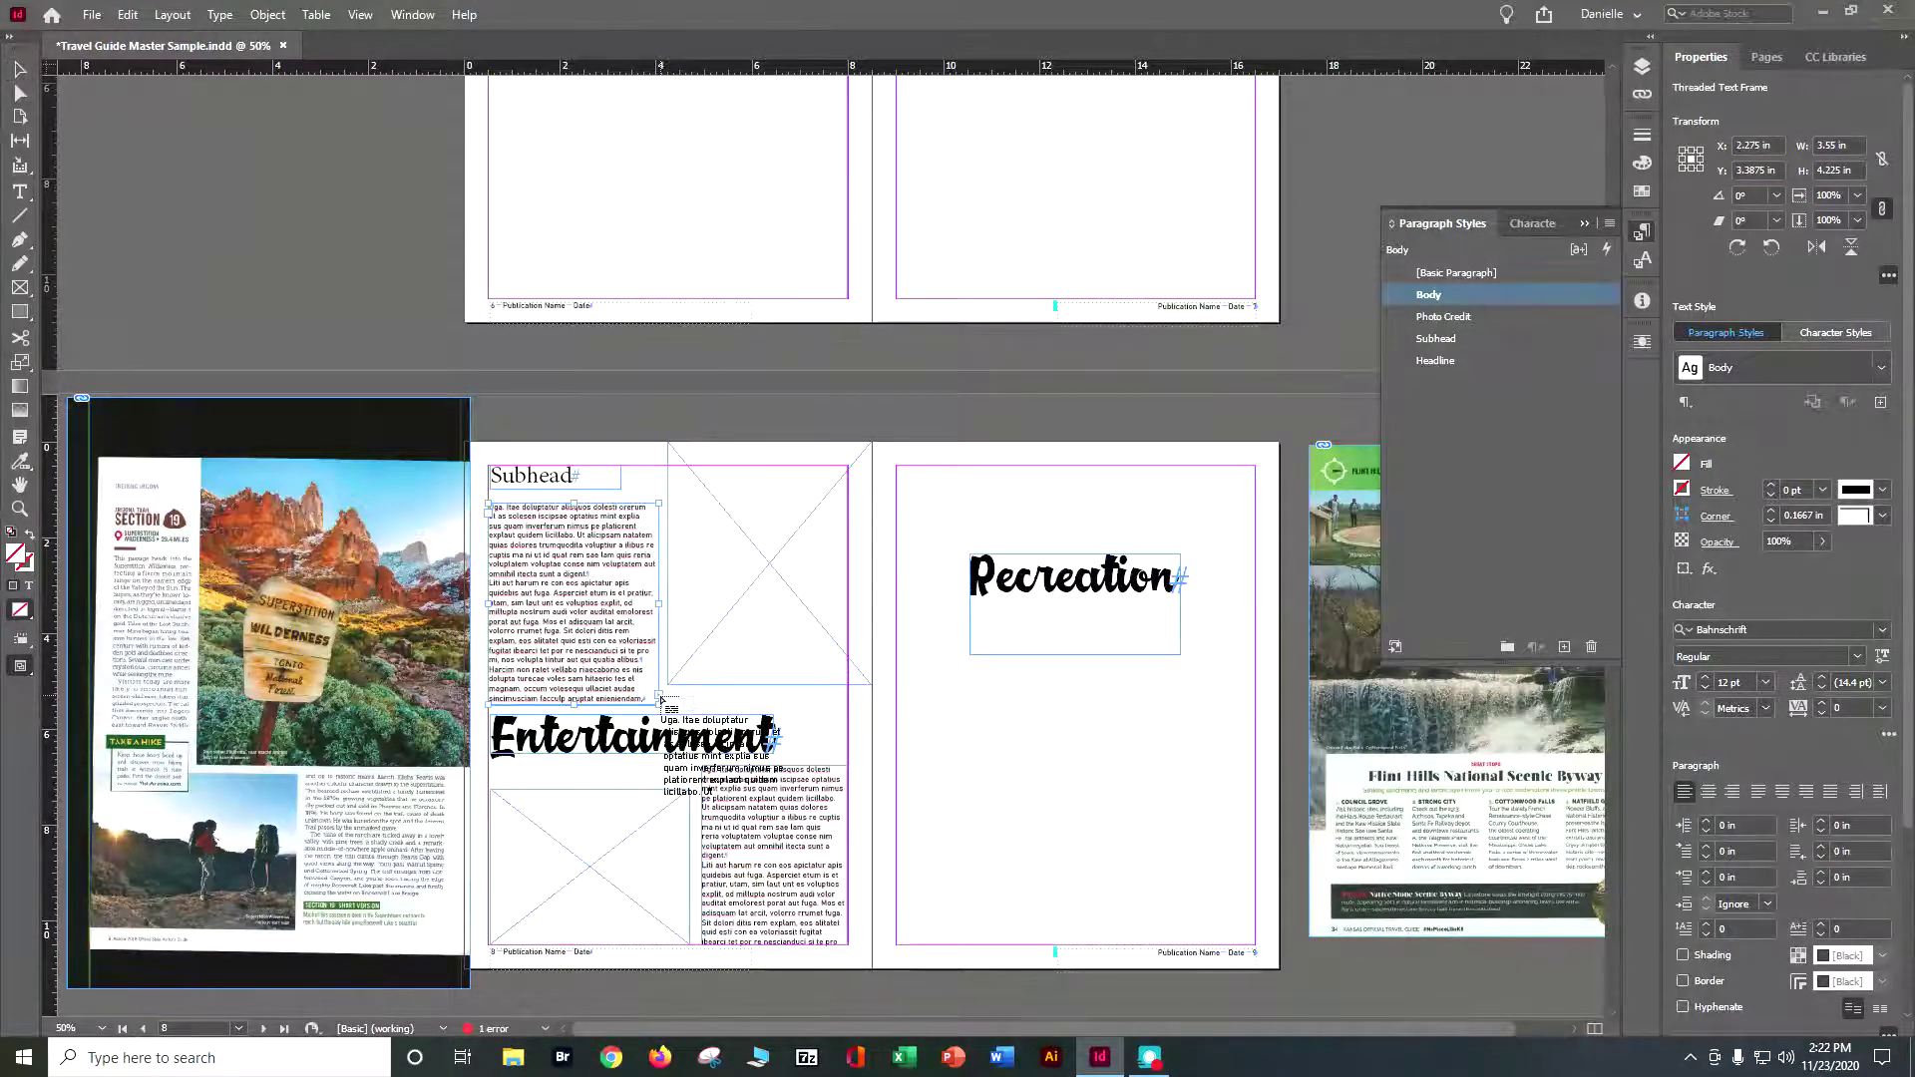
pyautogui.click(730, 786)
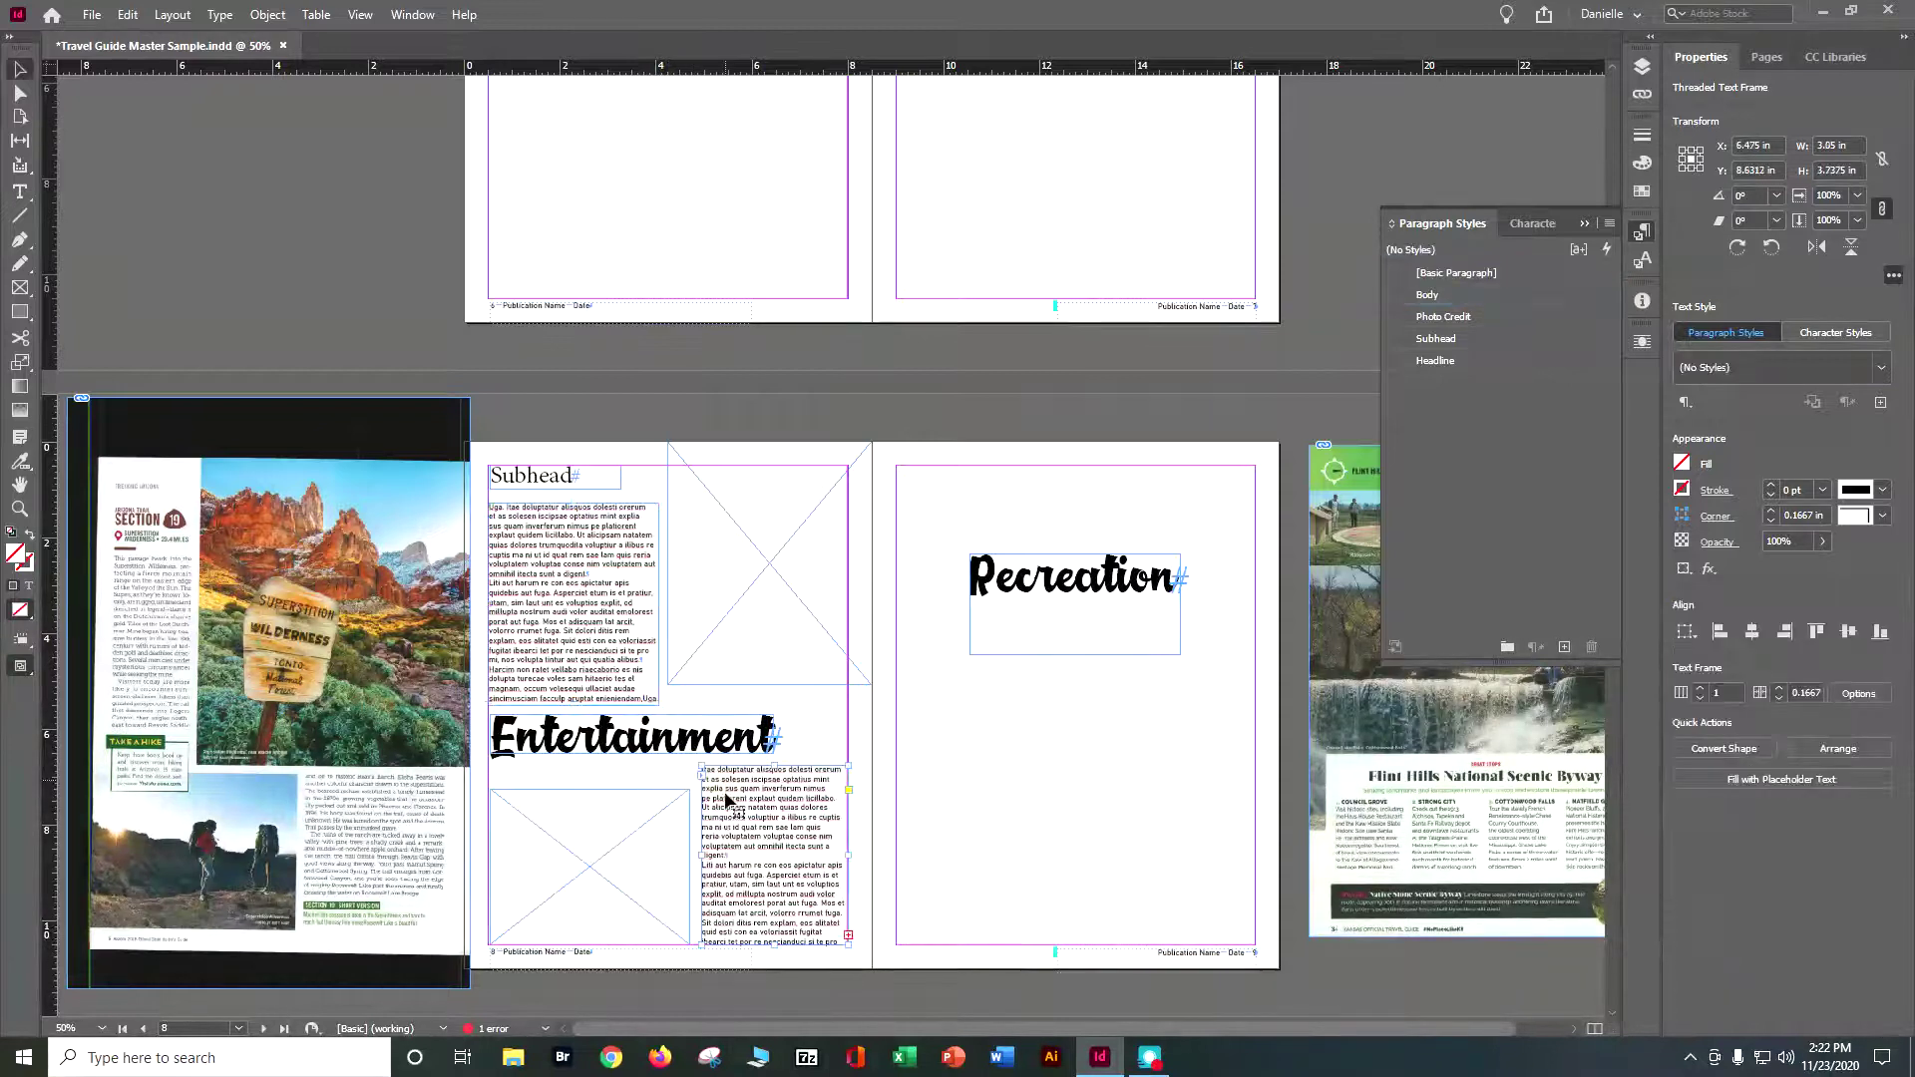
# Step: Resize the upper body frame under Subhead to 3.575 in wide
pyautogui.click(615, 687)
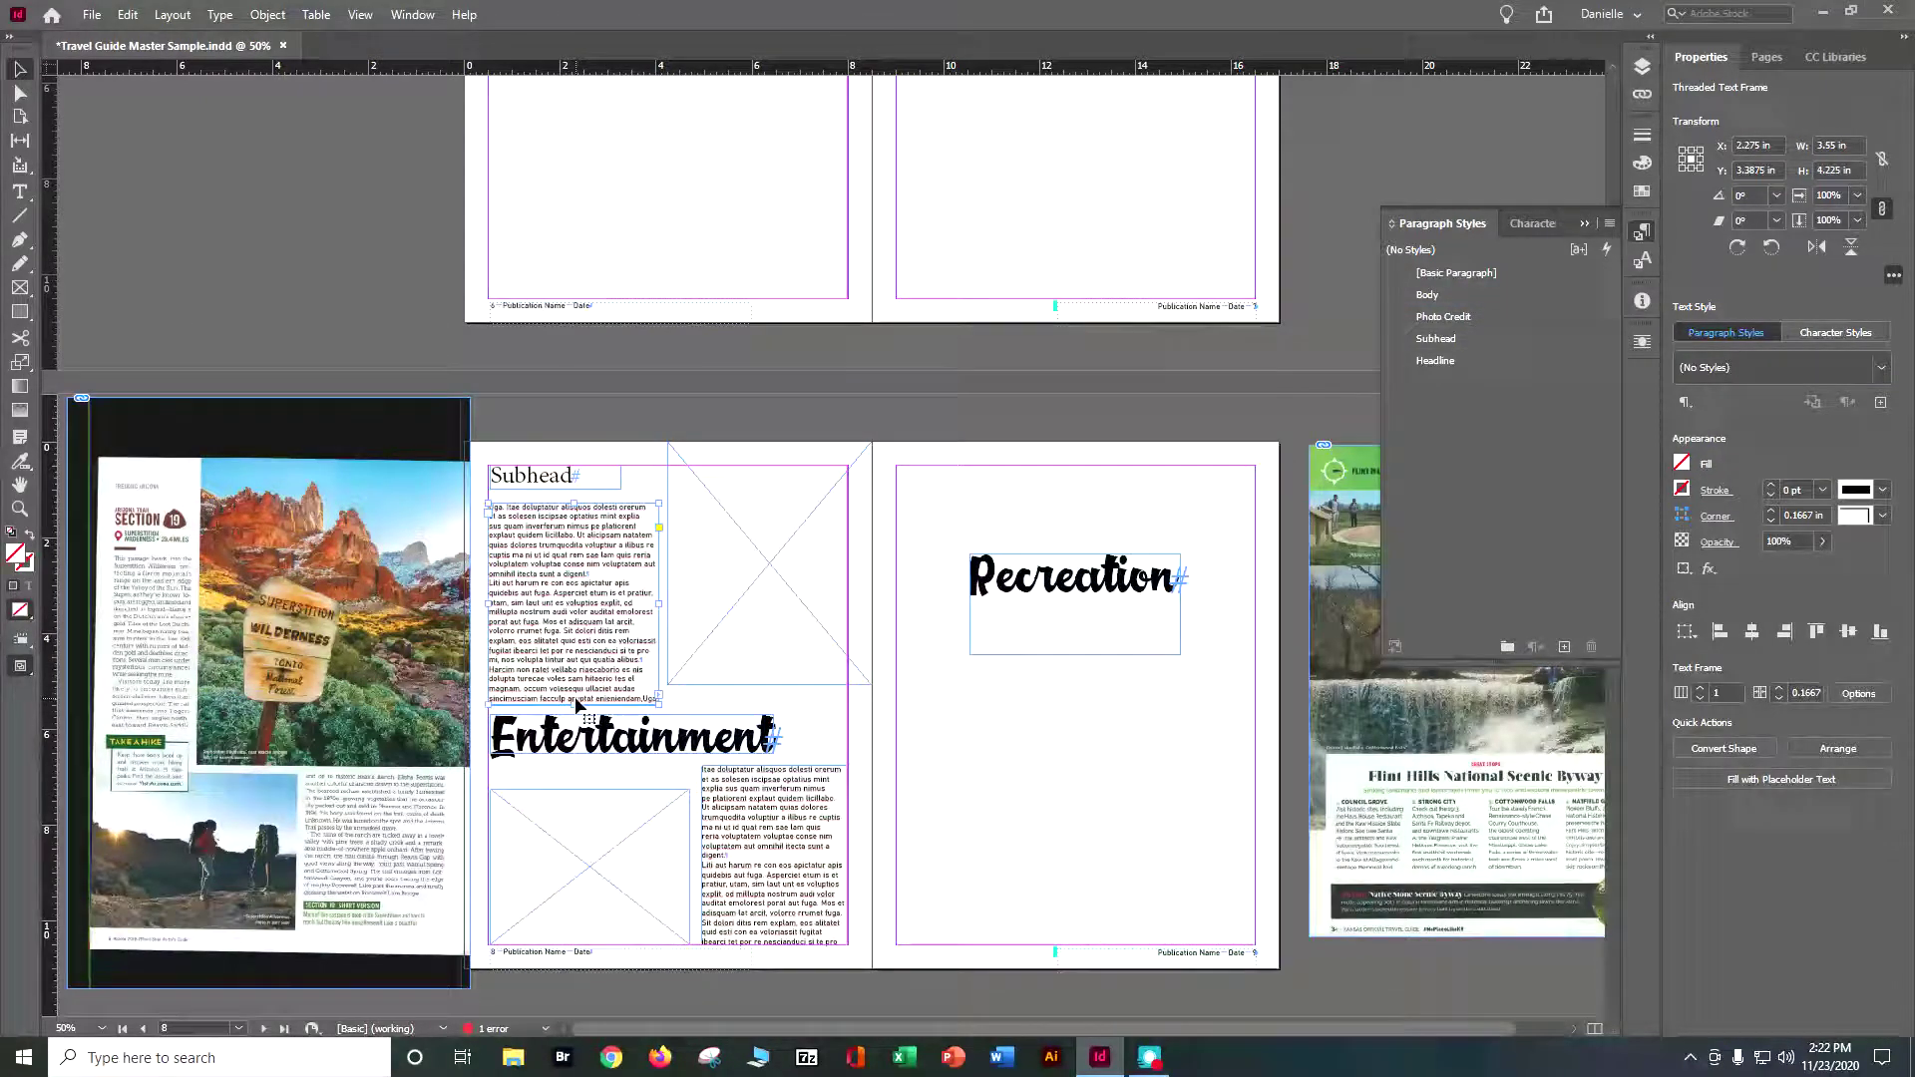
pyautogui.moveTo(574, 702)
pyautogui.mouseDown()
pyautogui.moveTo(564, 643)
pyautogui.moveTo(587, 733)
pyautogui.moveTo(584, 698)
pyautogui.mouseUp()
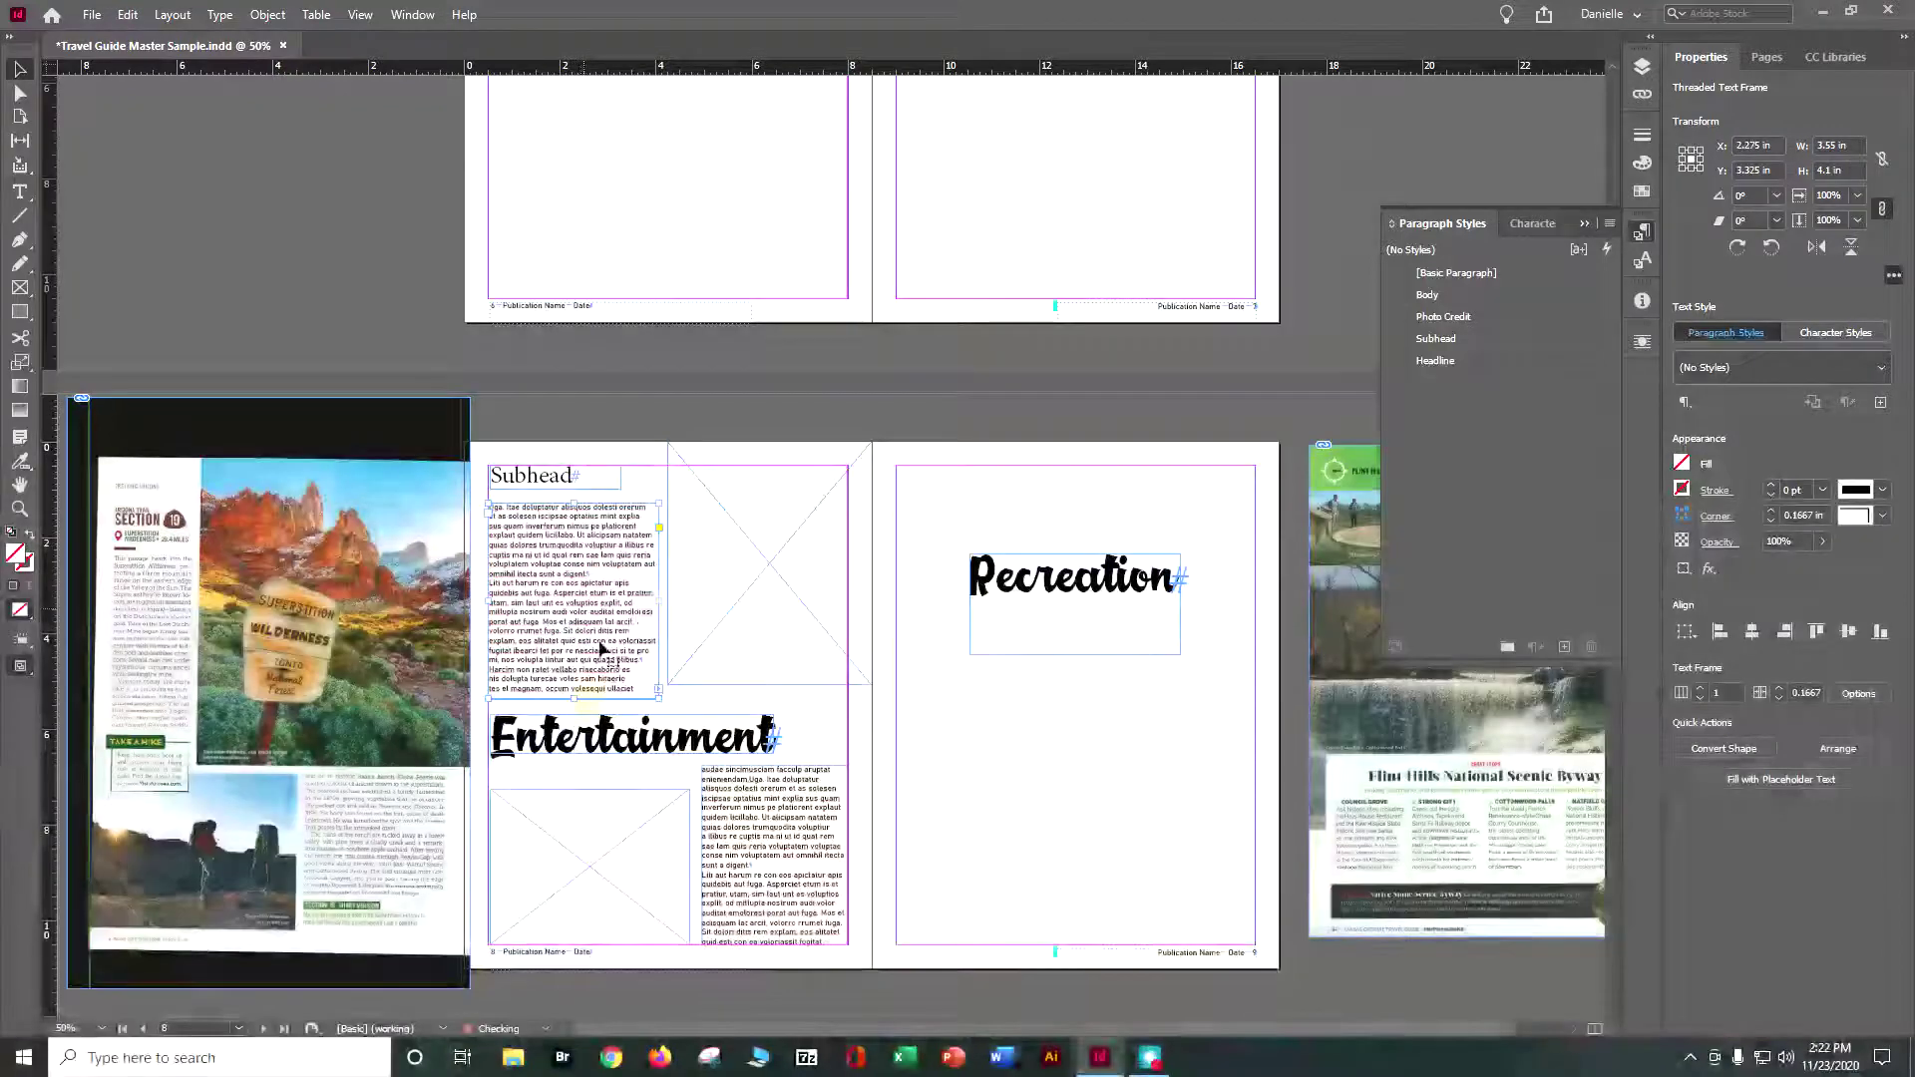
pyautogui.moveTo(658, 598)
pyautogui.mouseDown()
pyautogui.moveTo(634, 598)
pyautogui.moveTo(659, 599)
pyautogui.mouseUp()
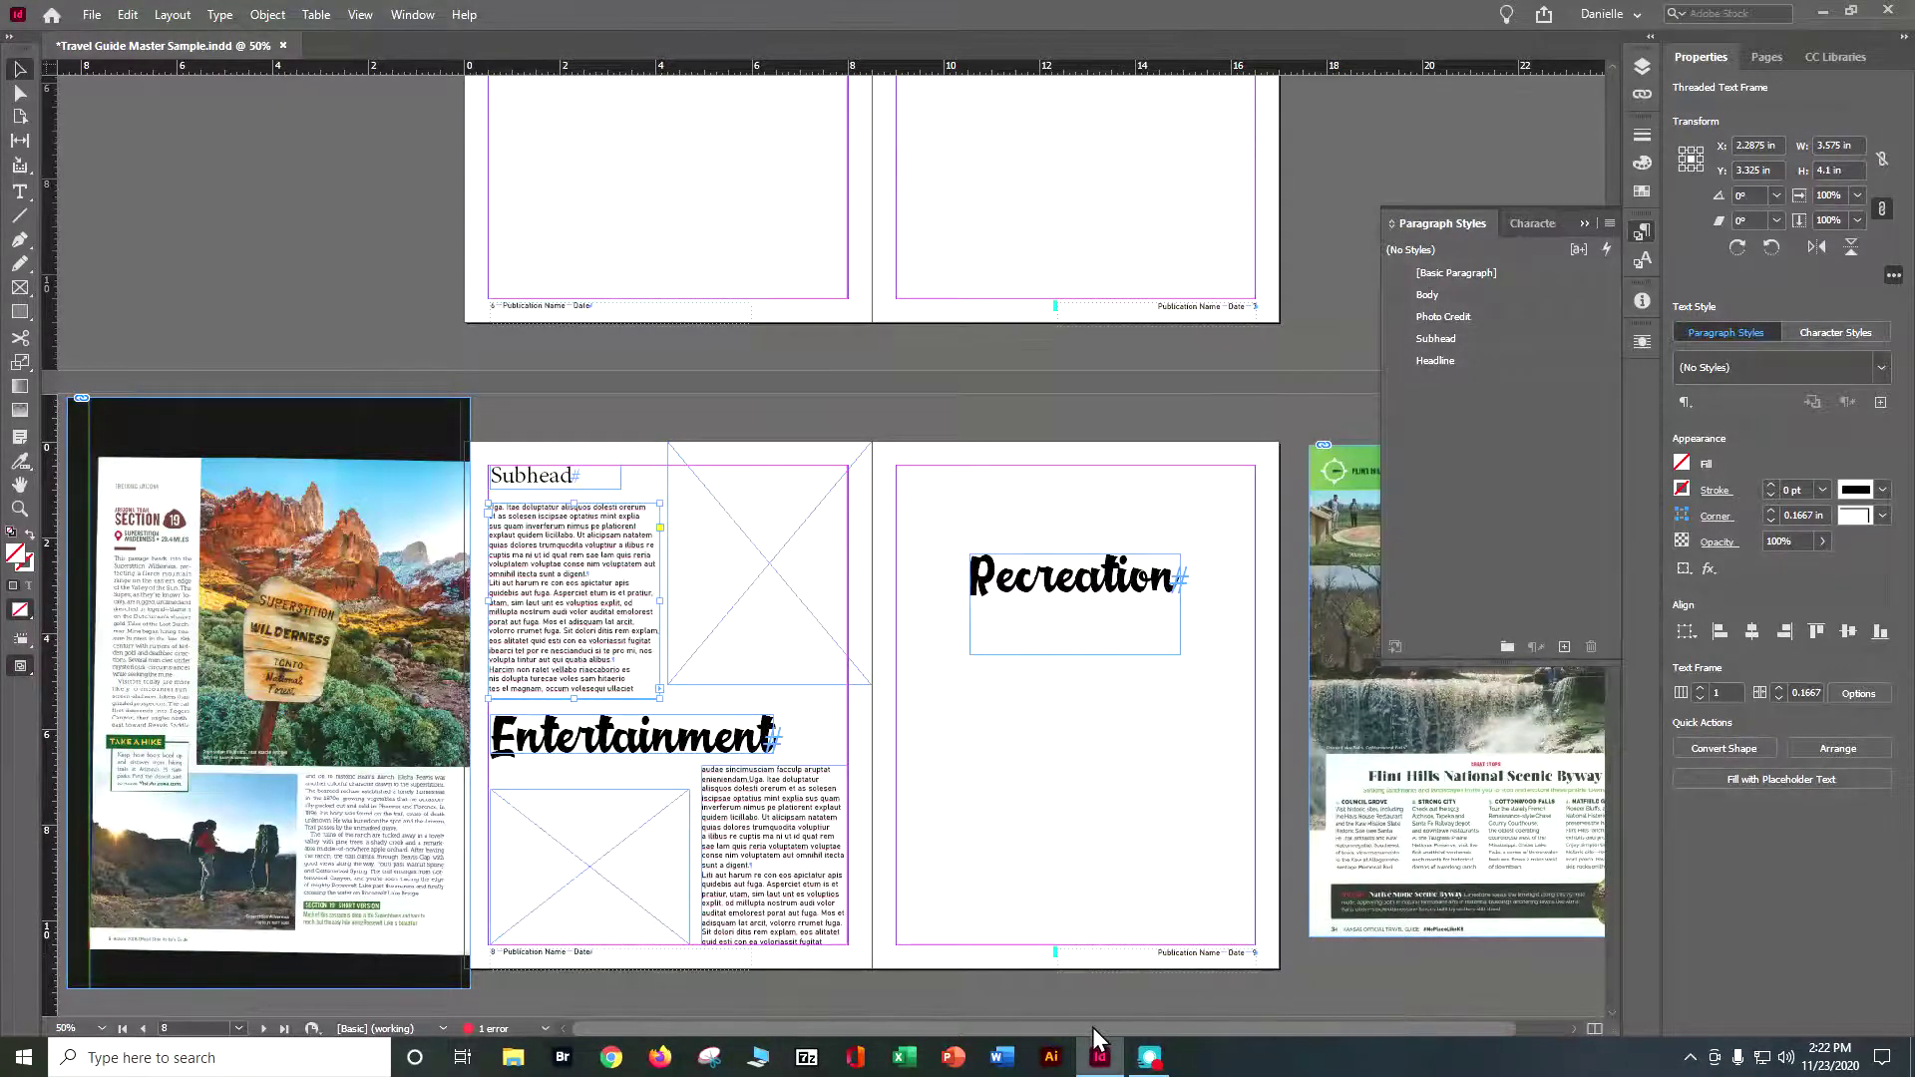
pyautogui.moveTo(1092, 1027); pyautogui.dragTo(1168, 1028)
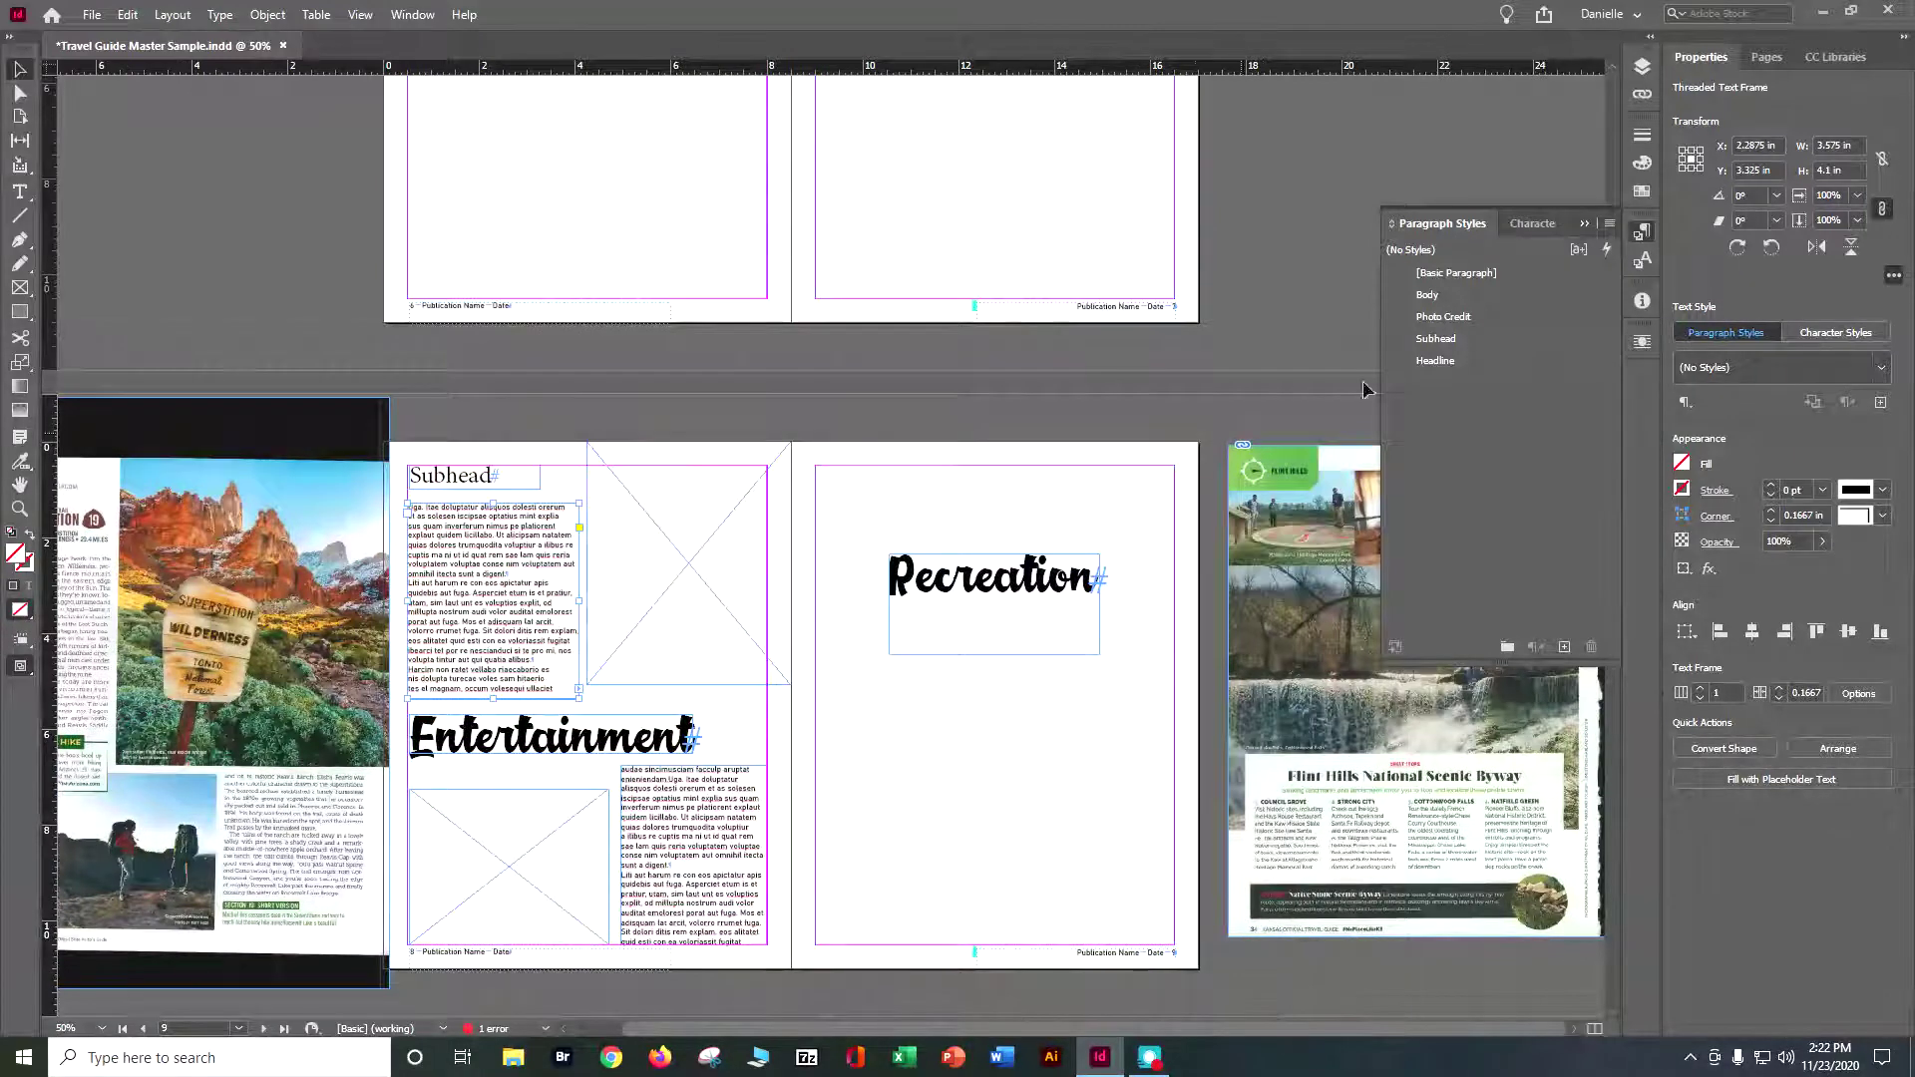
pyautogui.click(1585, 224)
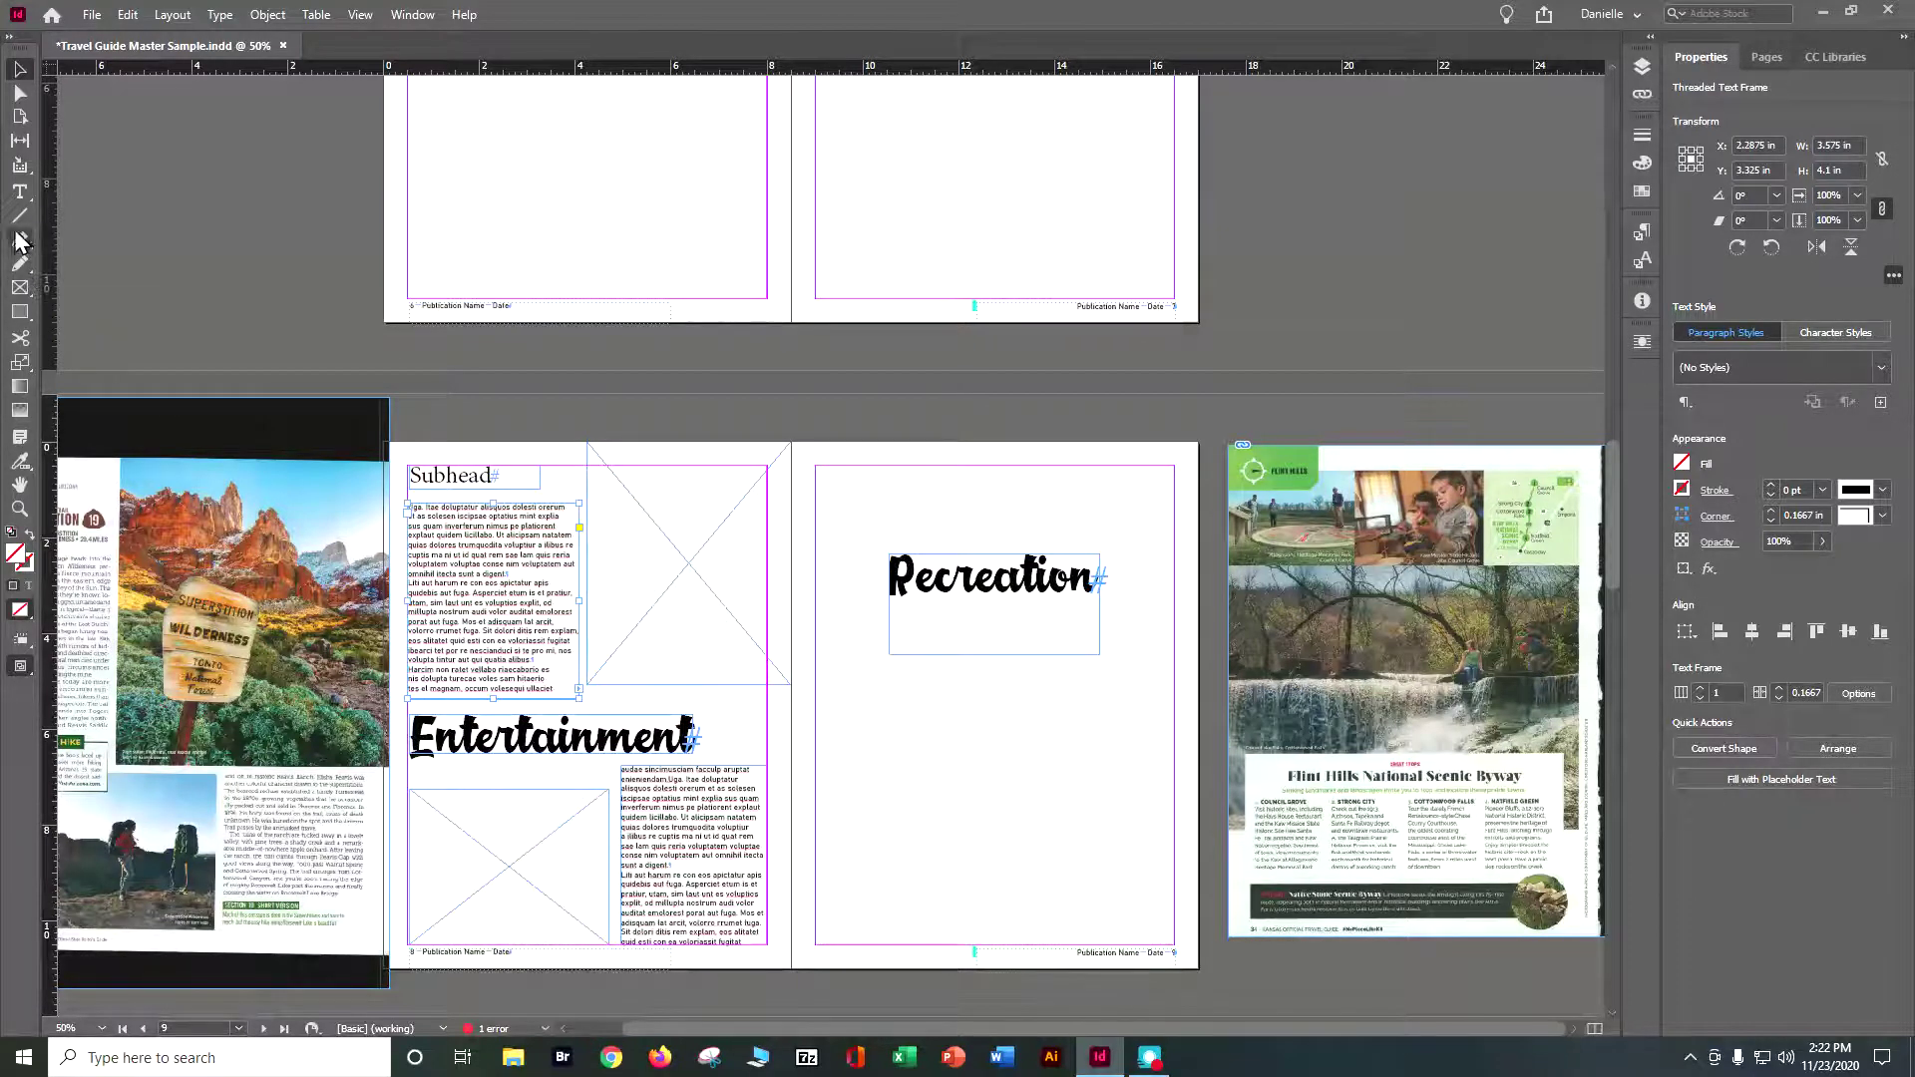
# Step: Draw a new text frame low on the right page and give it the Body style
pyautogui.click(18, 191)
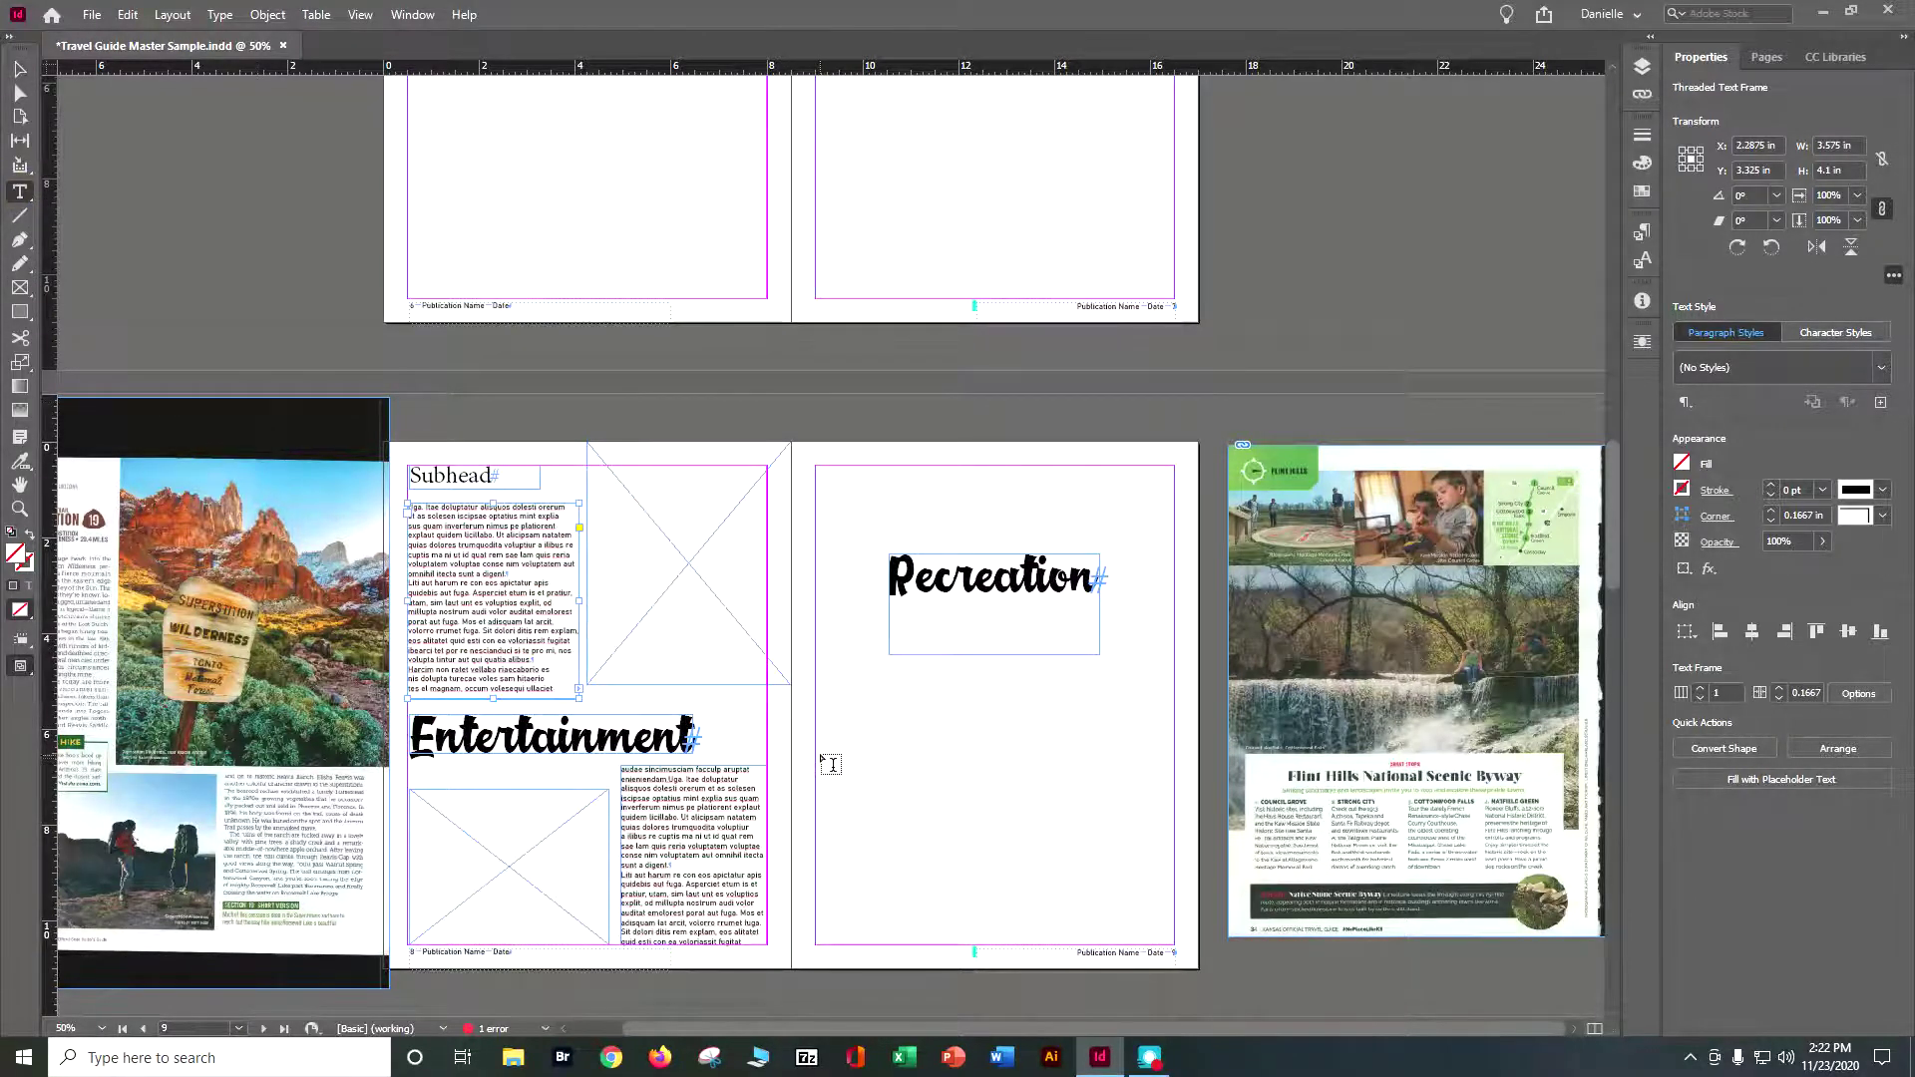
pyautogui.moveTo(820, 748); pyautogui.dragTo(1168, 902)
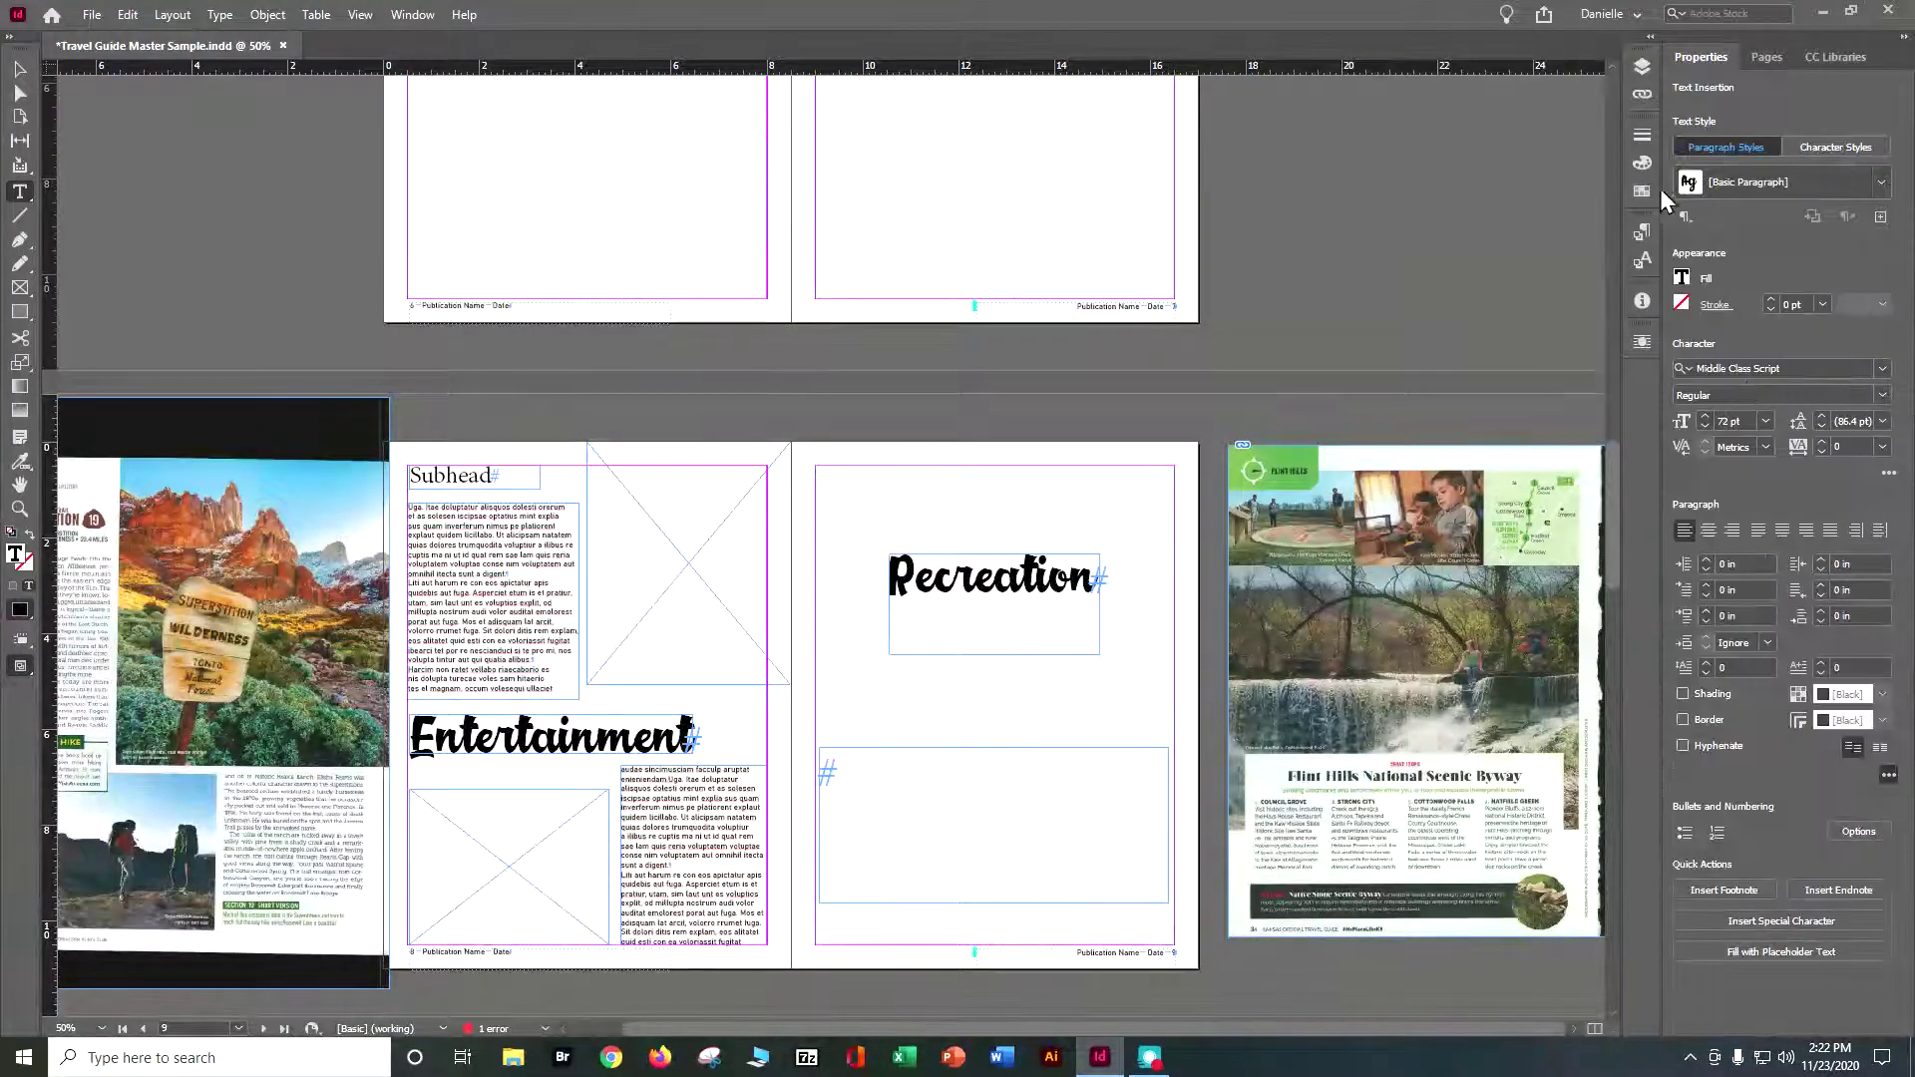
pyautogui.click(1642, 230)
pyautogui.click(1528, 295)
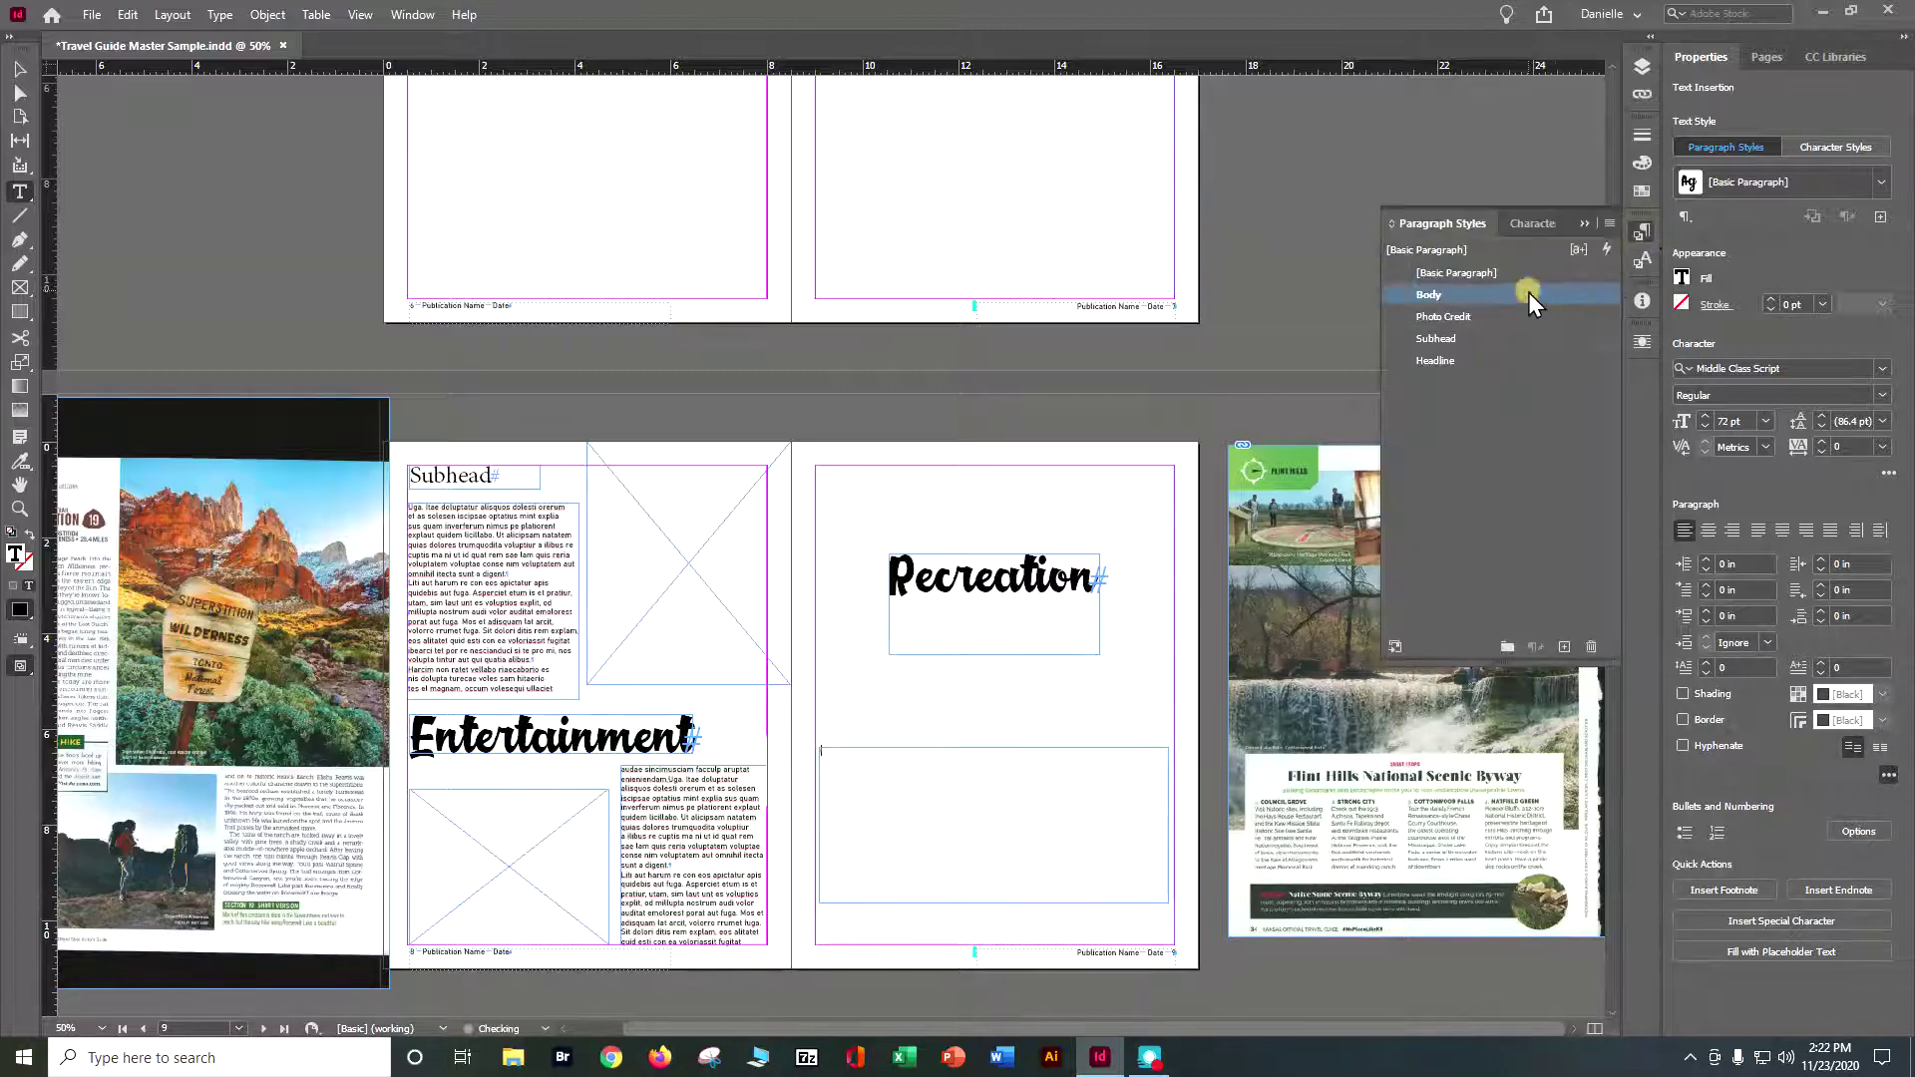
# Step: Set the frame to 4 columns with a 0.25 in gutter in Text Frame Options
pyautogui.rightClick(894, 783)
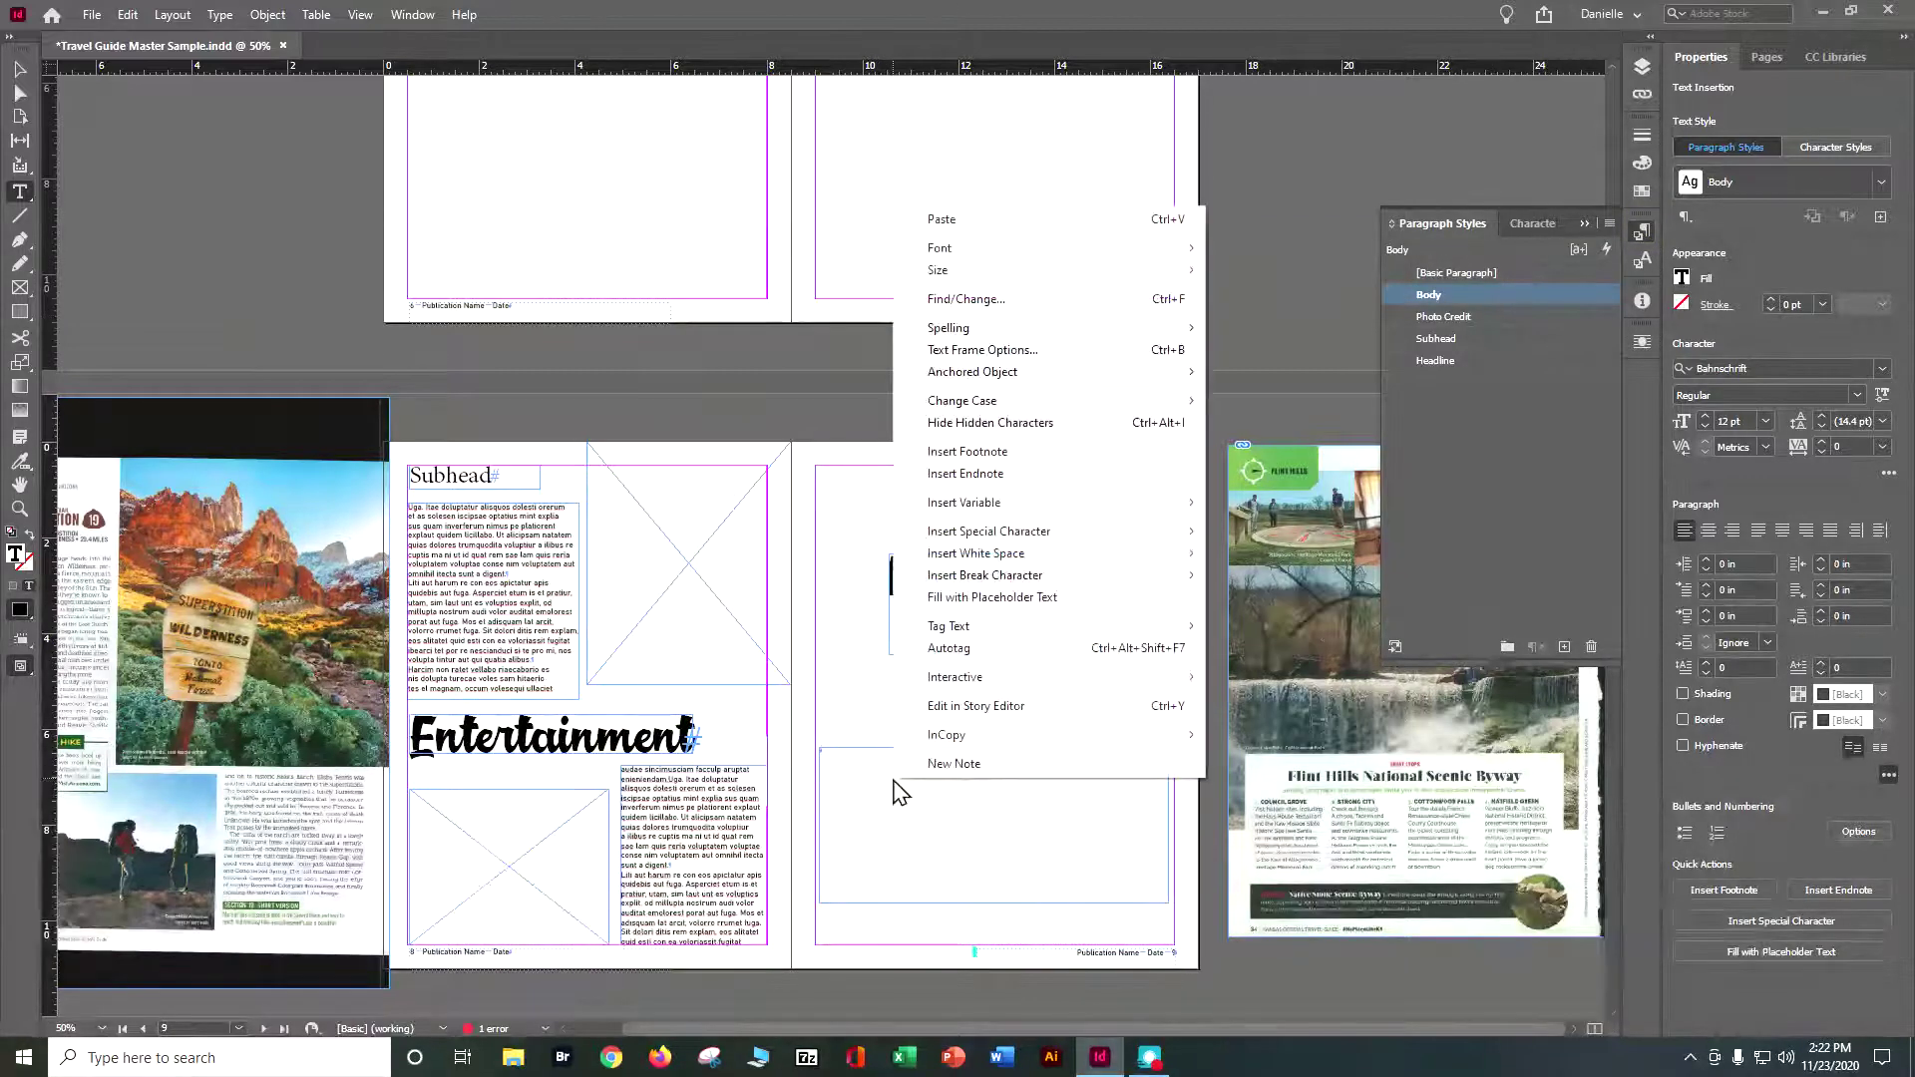
pyautogui.click(942, 351)
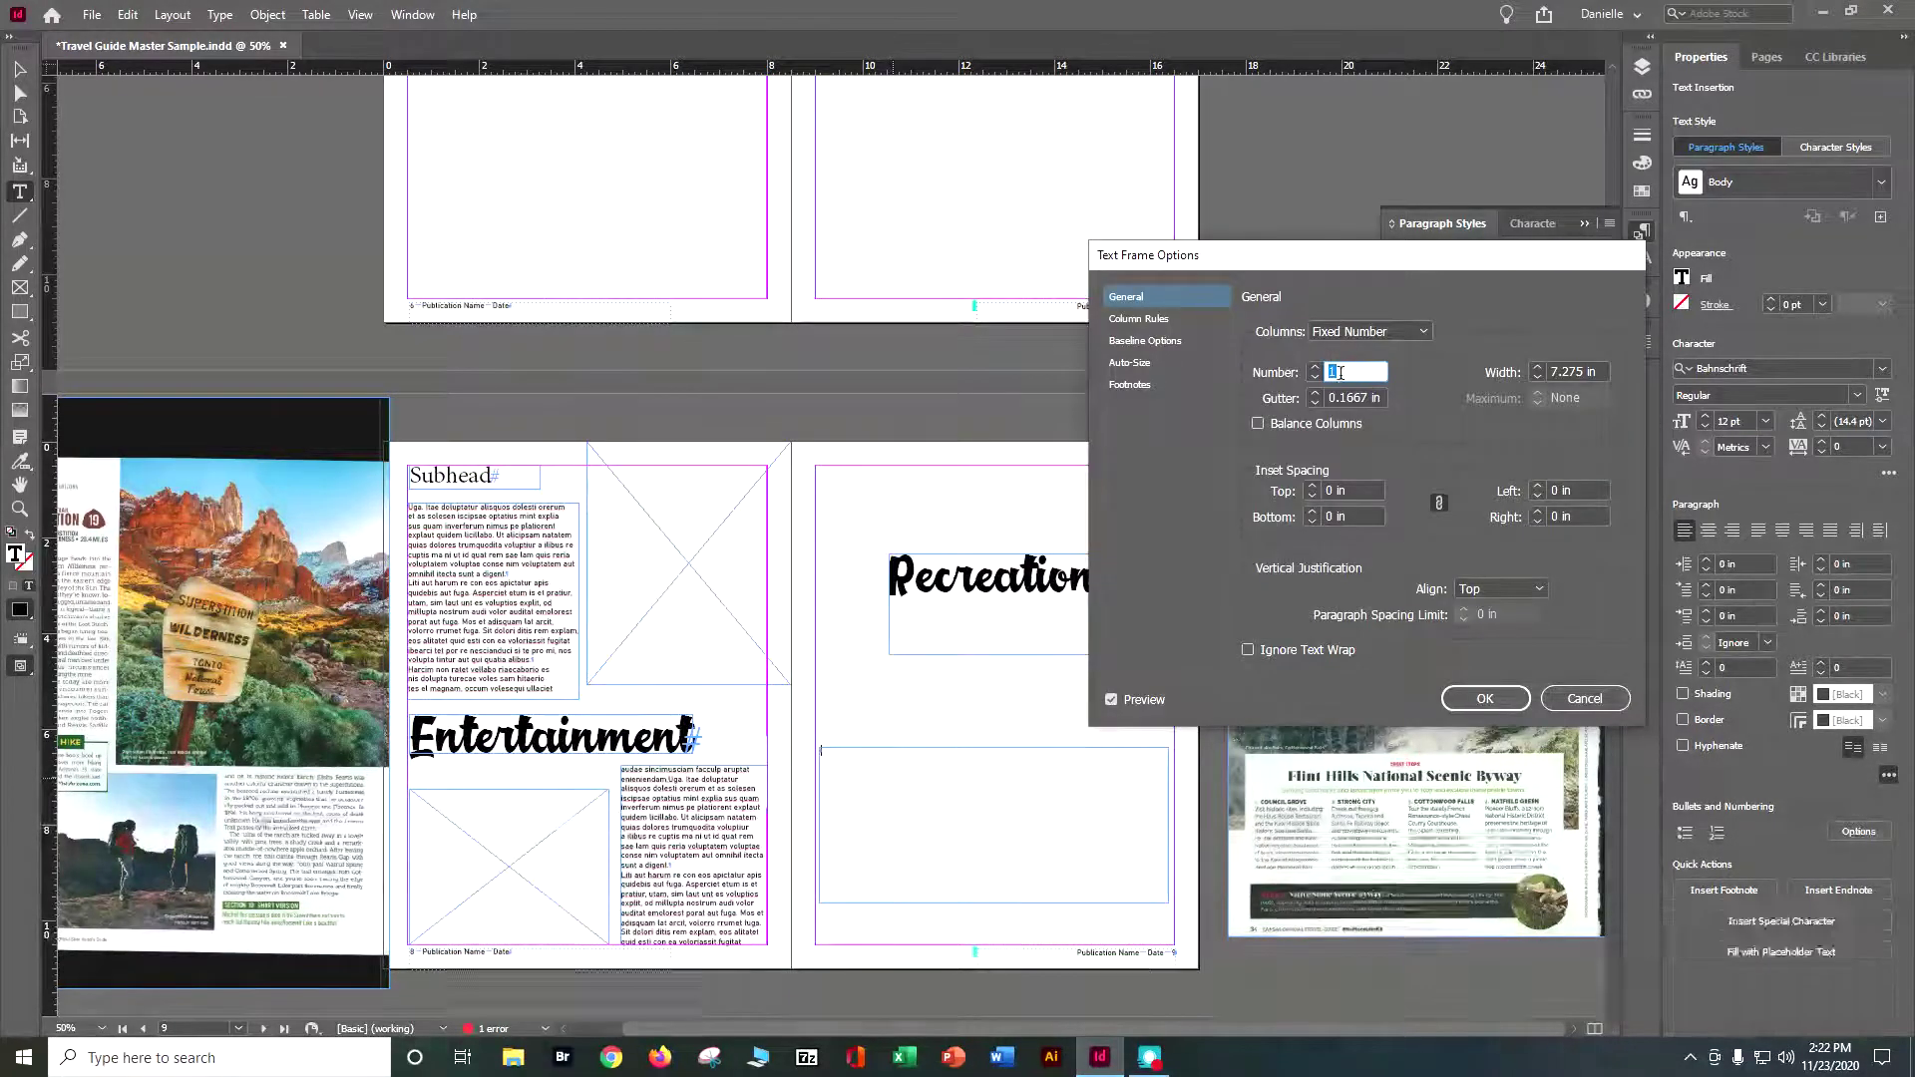
pyautogui.click(1315, 366)
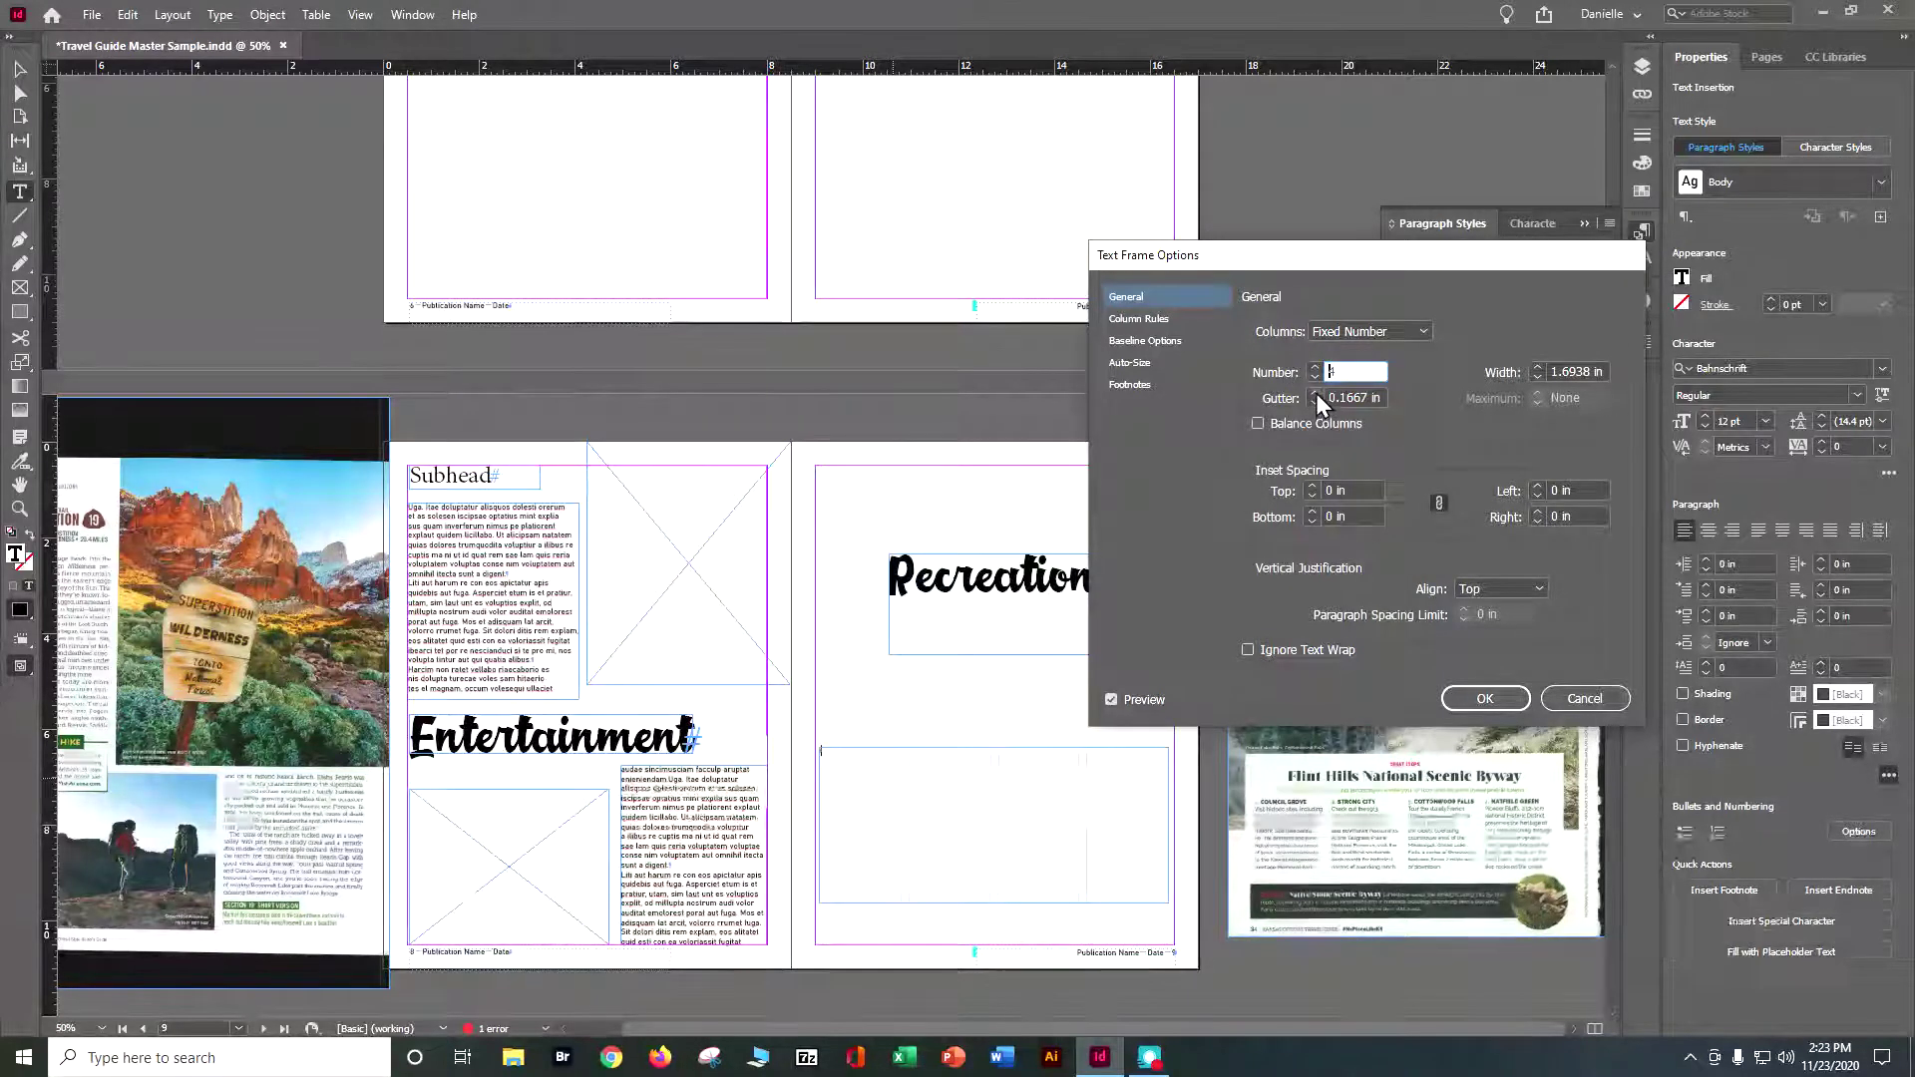
pyautogui.click(1315, 392)
pyautogui.click(1314, 392)
pyautogui.click(1314, 392)
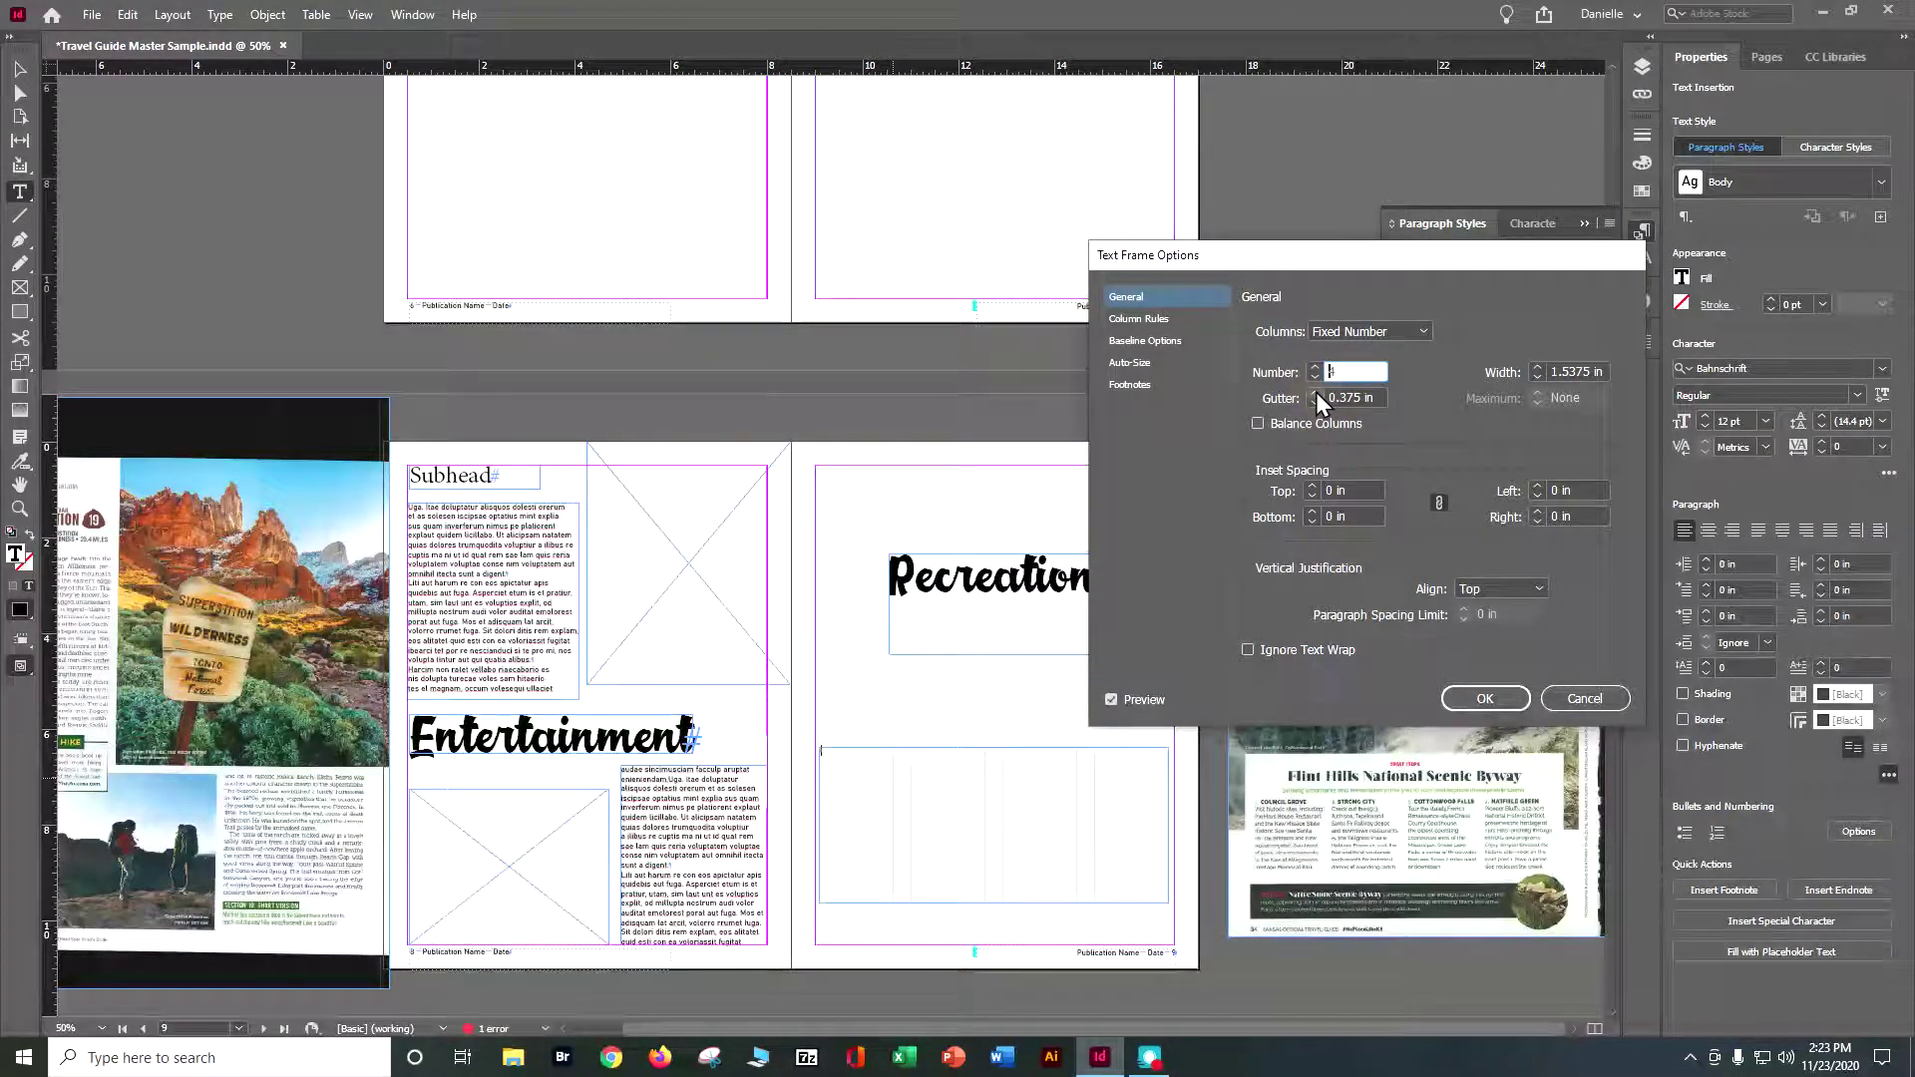
pyautogui.click(1315, 404)
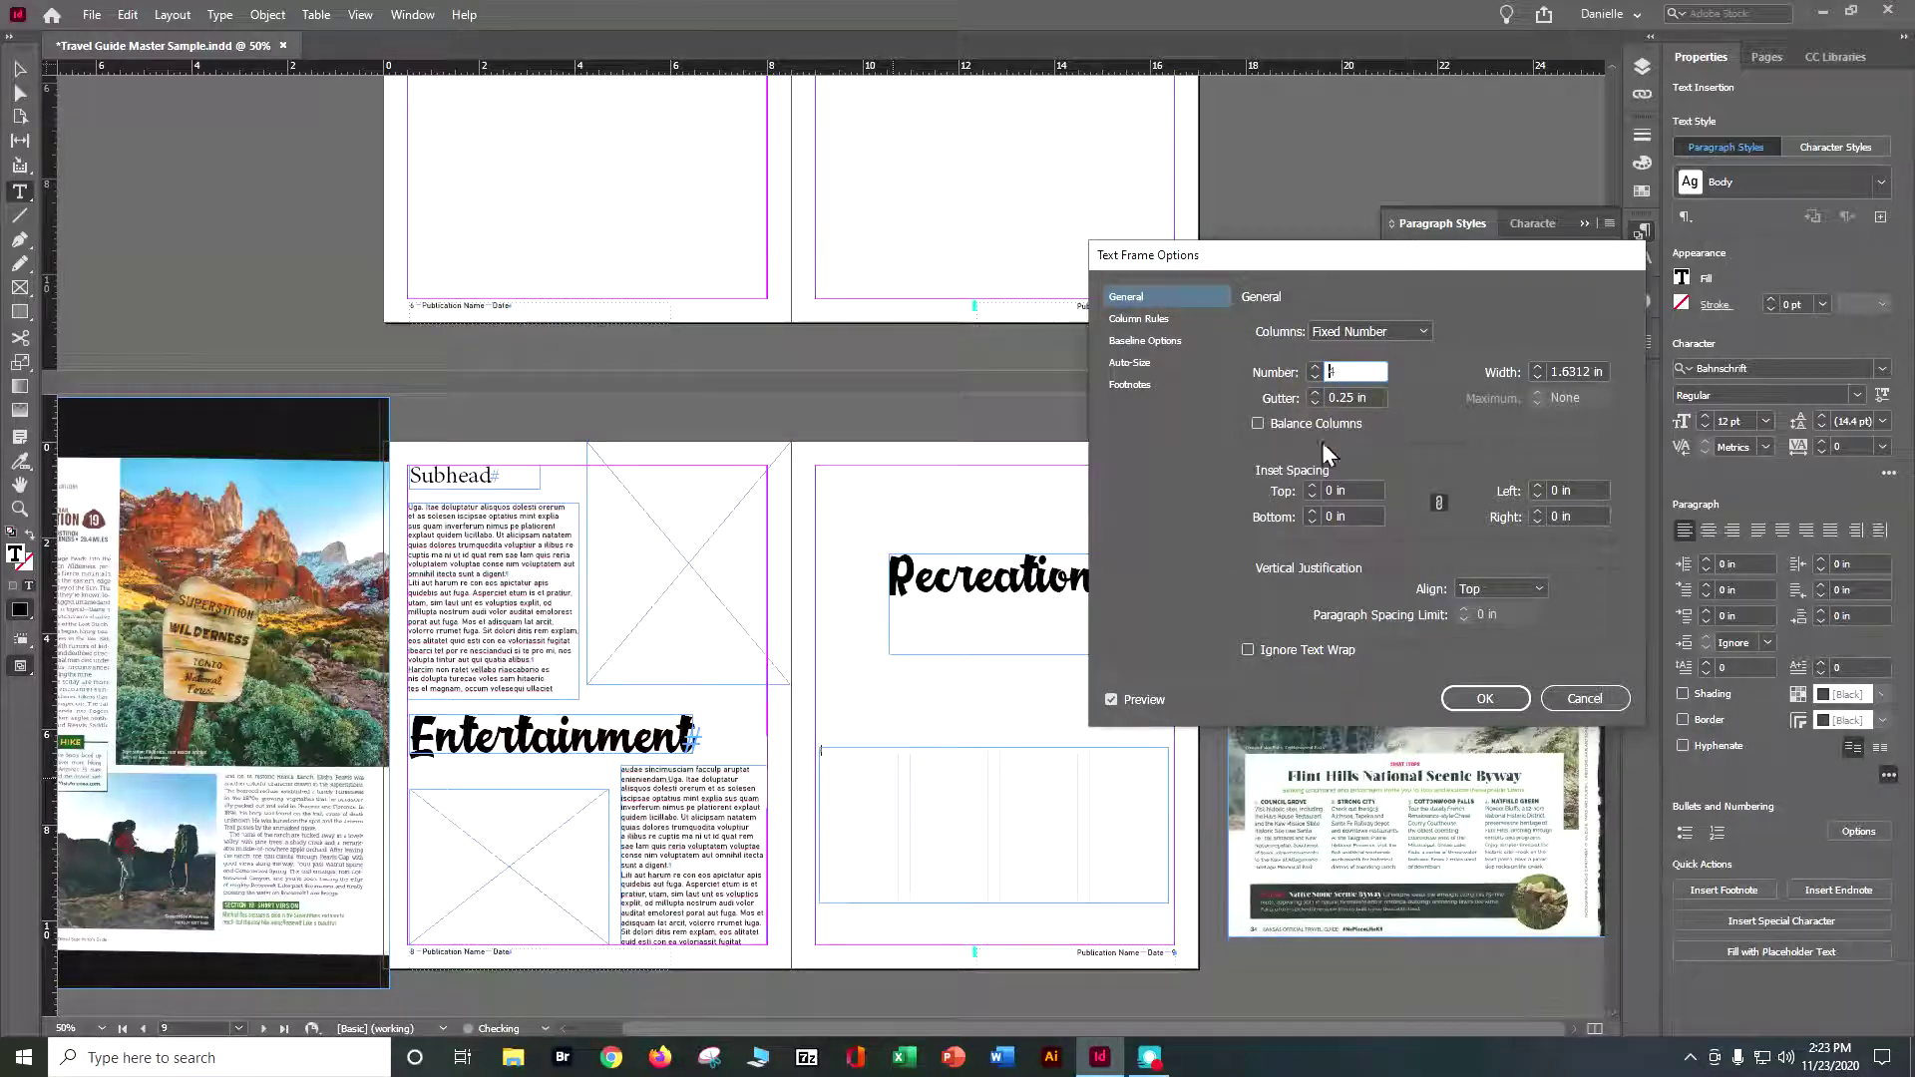
pyautogui.click(1456, 704)
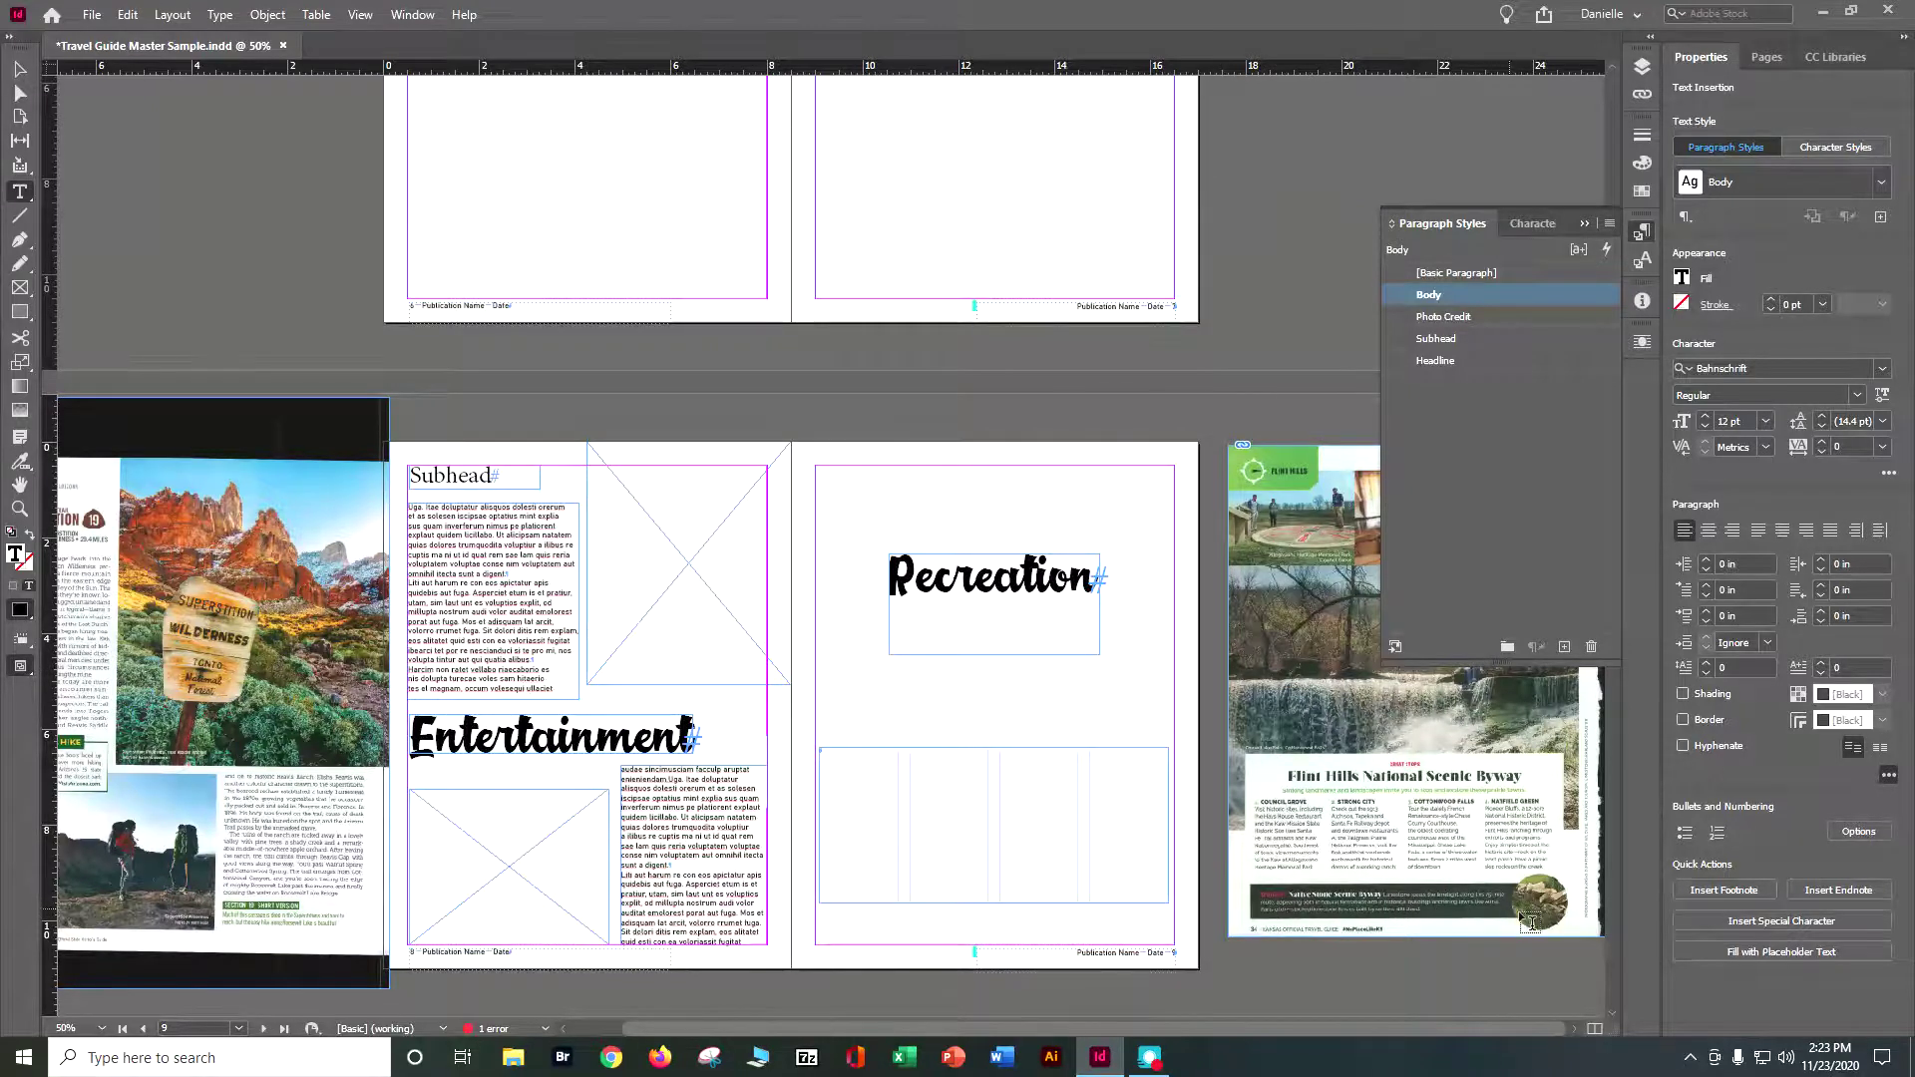
# Step: Move the Recreation headline to the left margin below the four-column frame, then deselect
pyautogui.click(1589, 225)
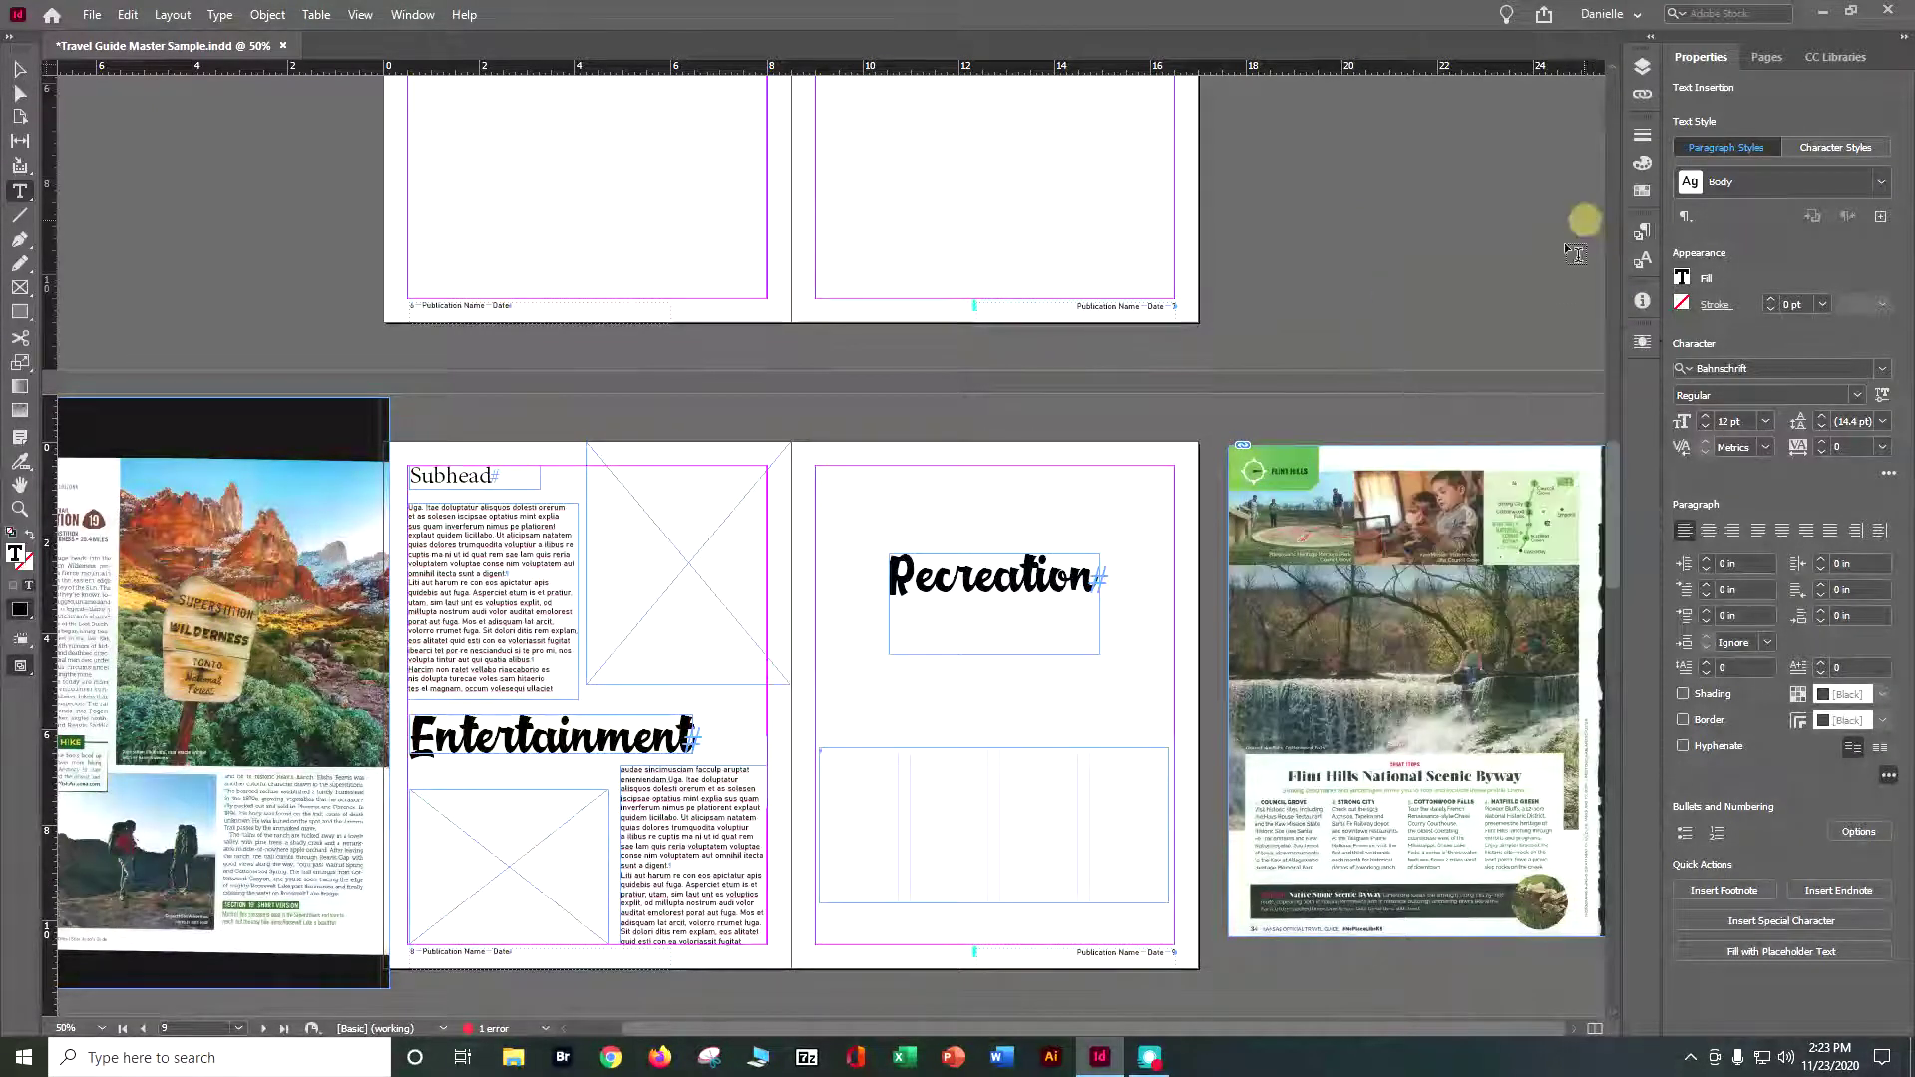
pyautogui.click(18, 72)
pyautogui.moveTo(1009, 606); pyautogui.dragTo(955, 625)
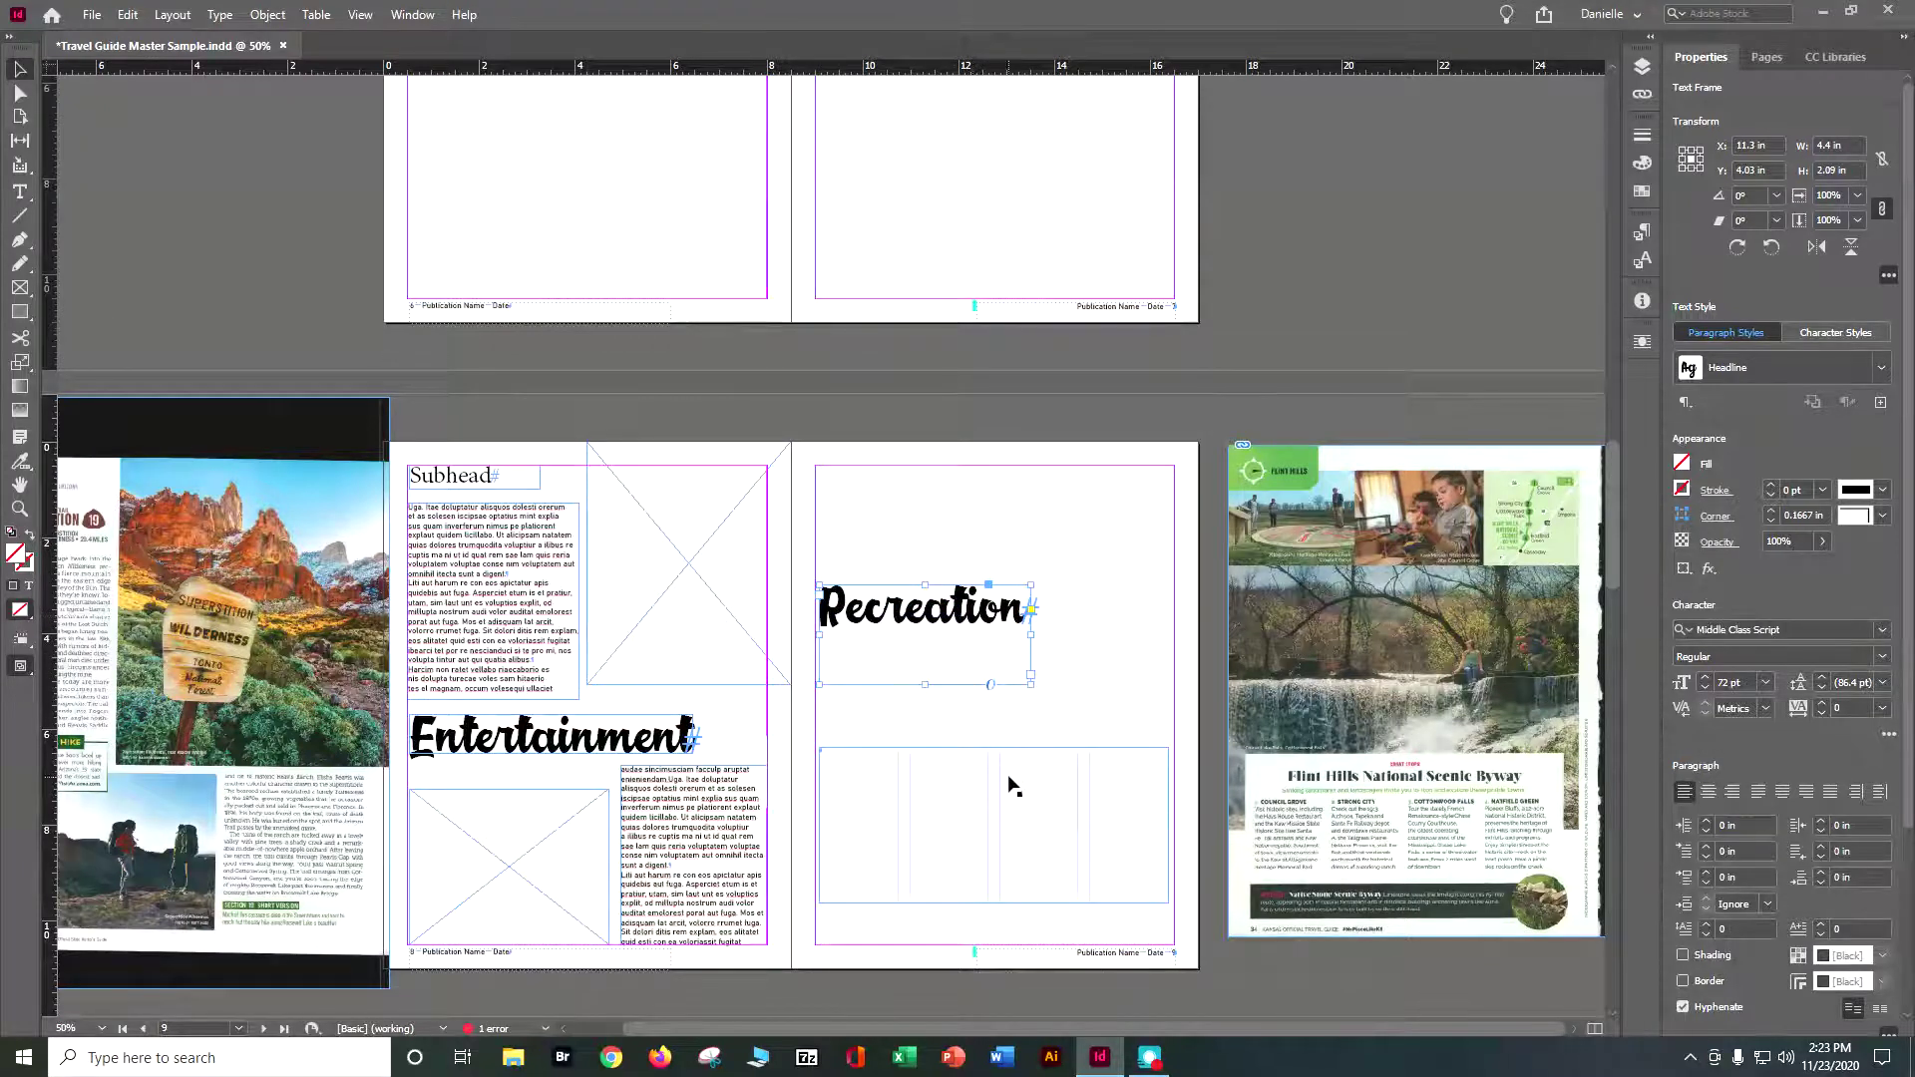
pyautogui.click(1007, 510)
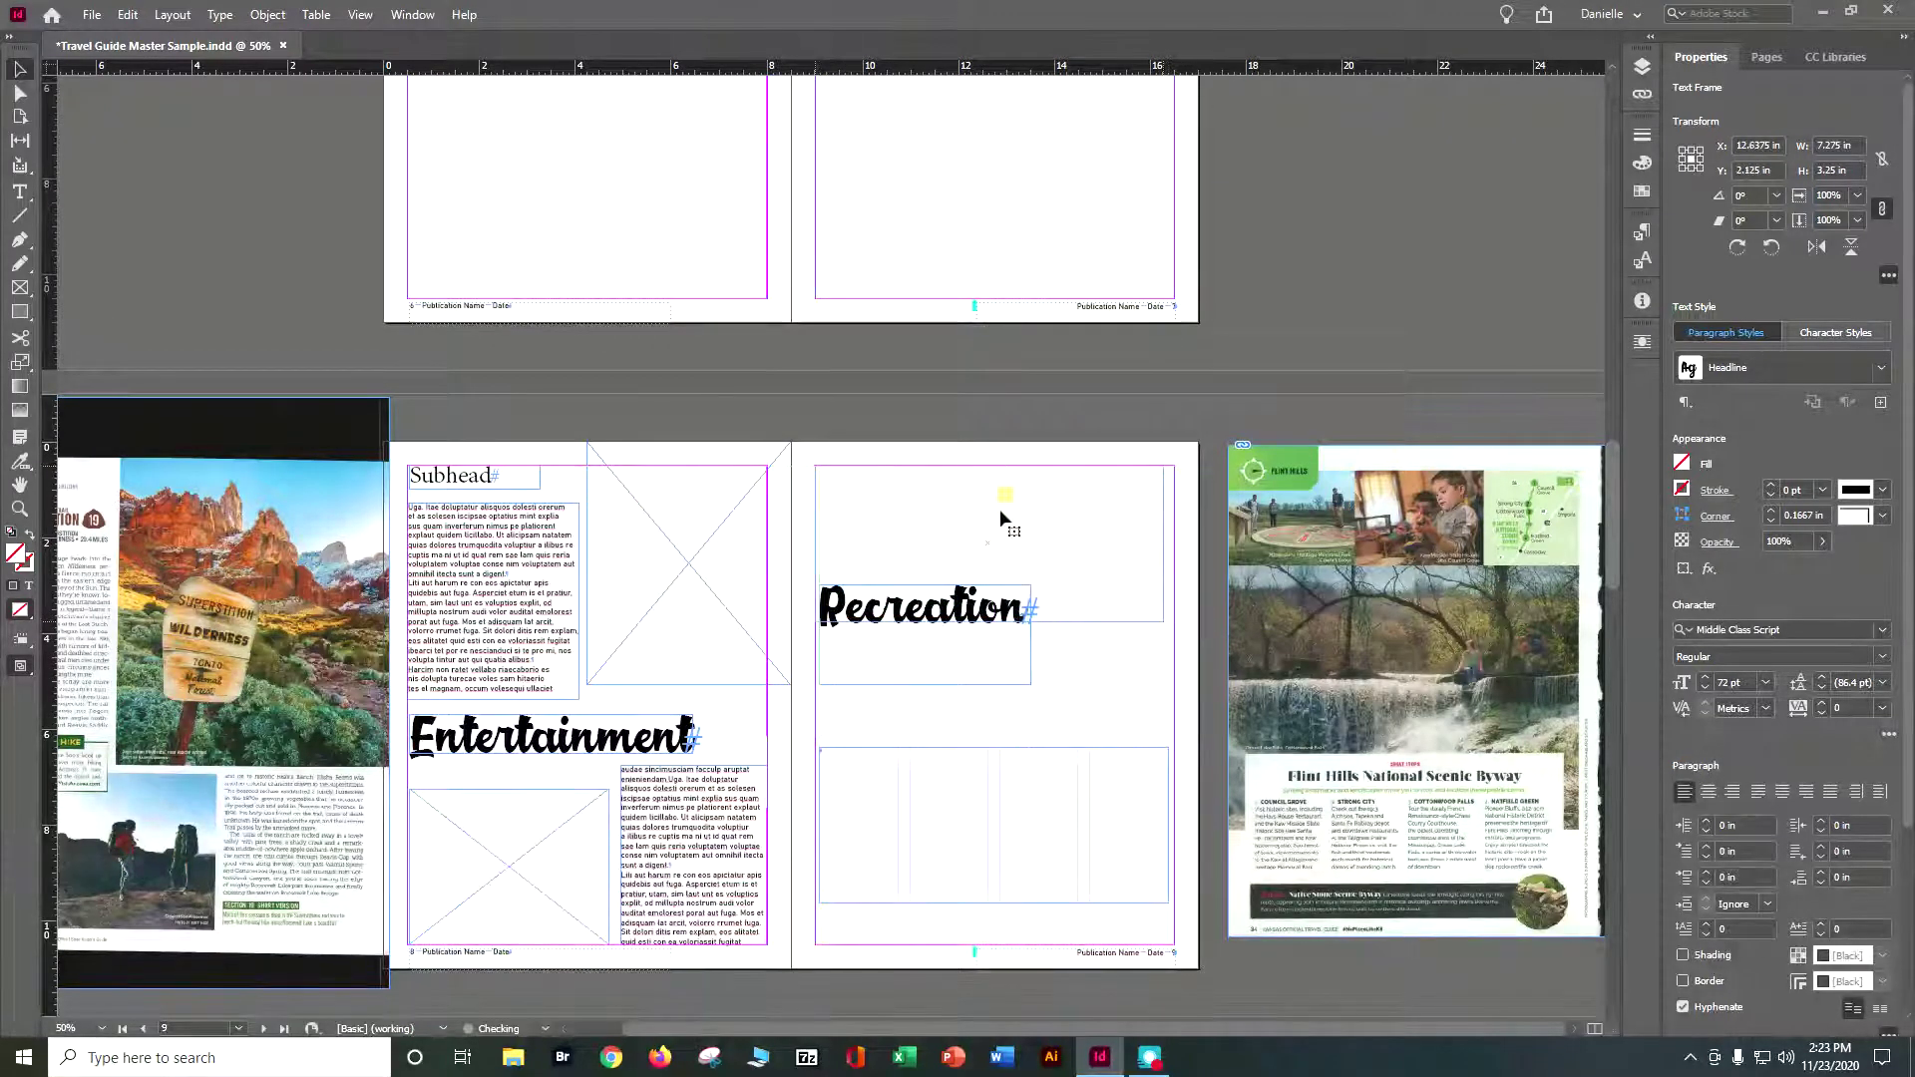
pyautogui.moveTo(987, 644); pyautogui.dragTo(1038, 692)
pyautogui.click(987, 814)
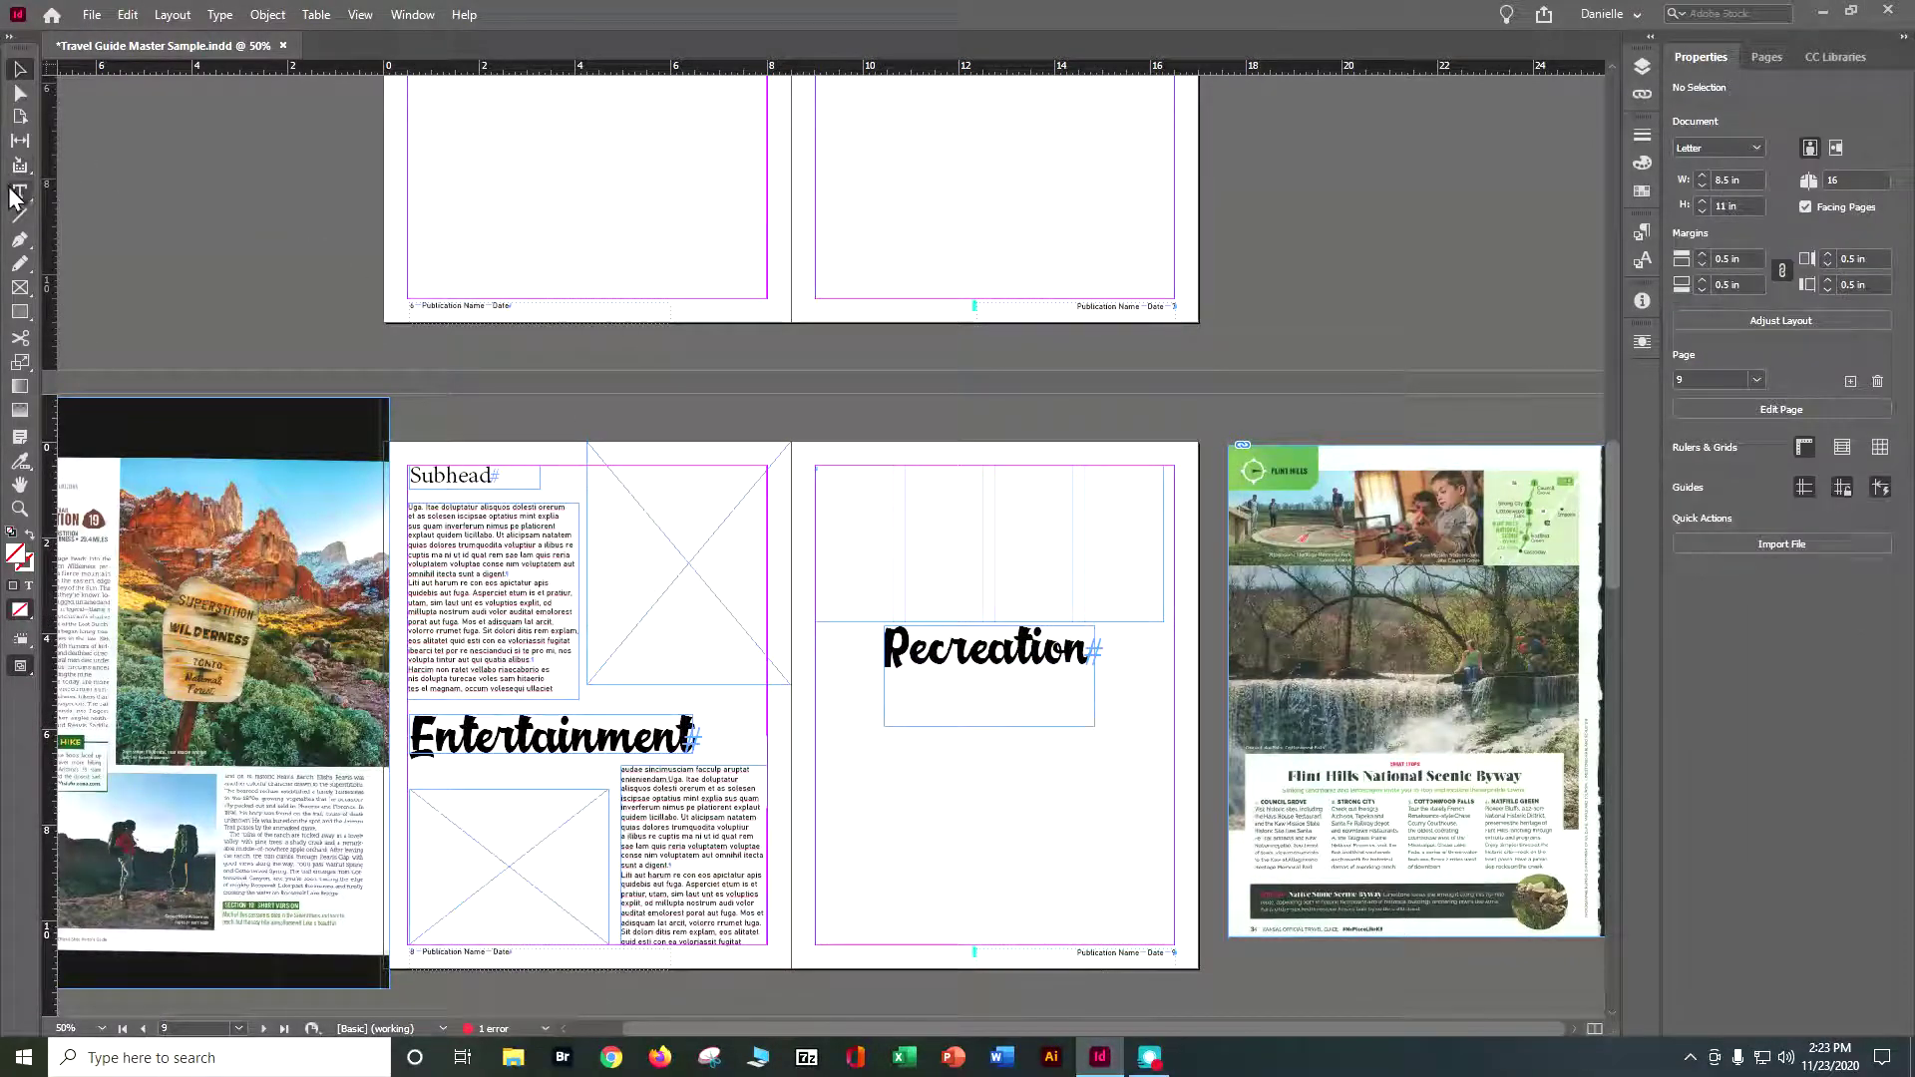
pyautogui.click(20, 289)
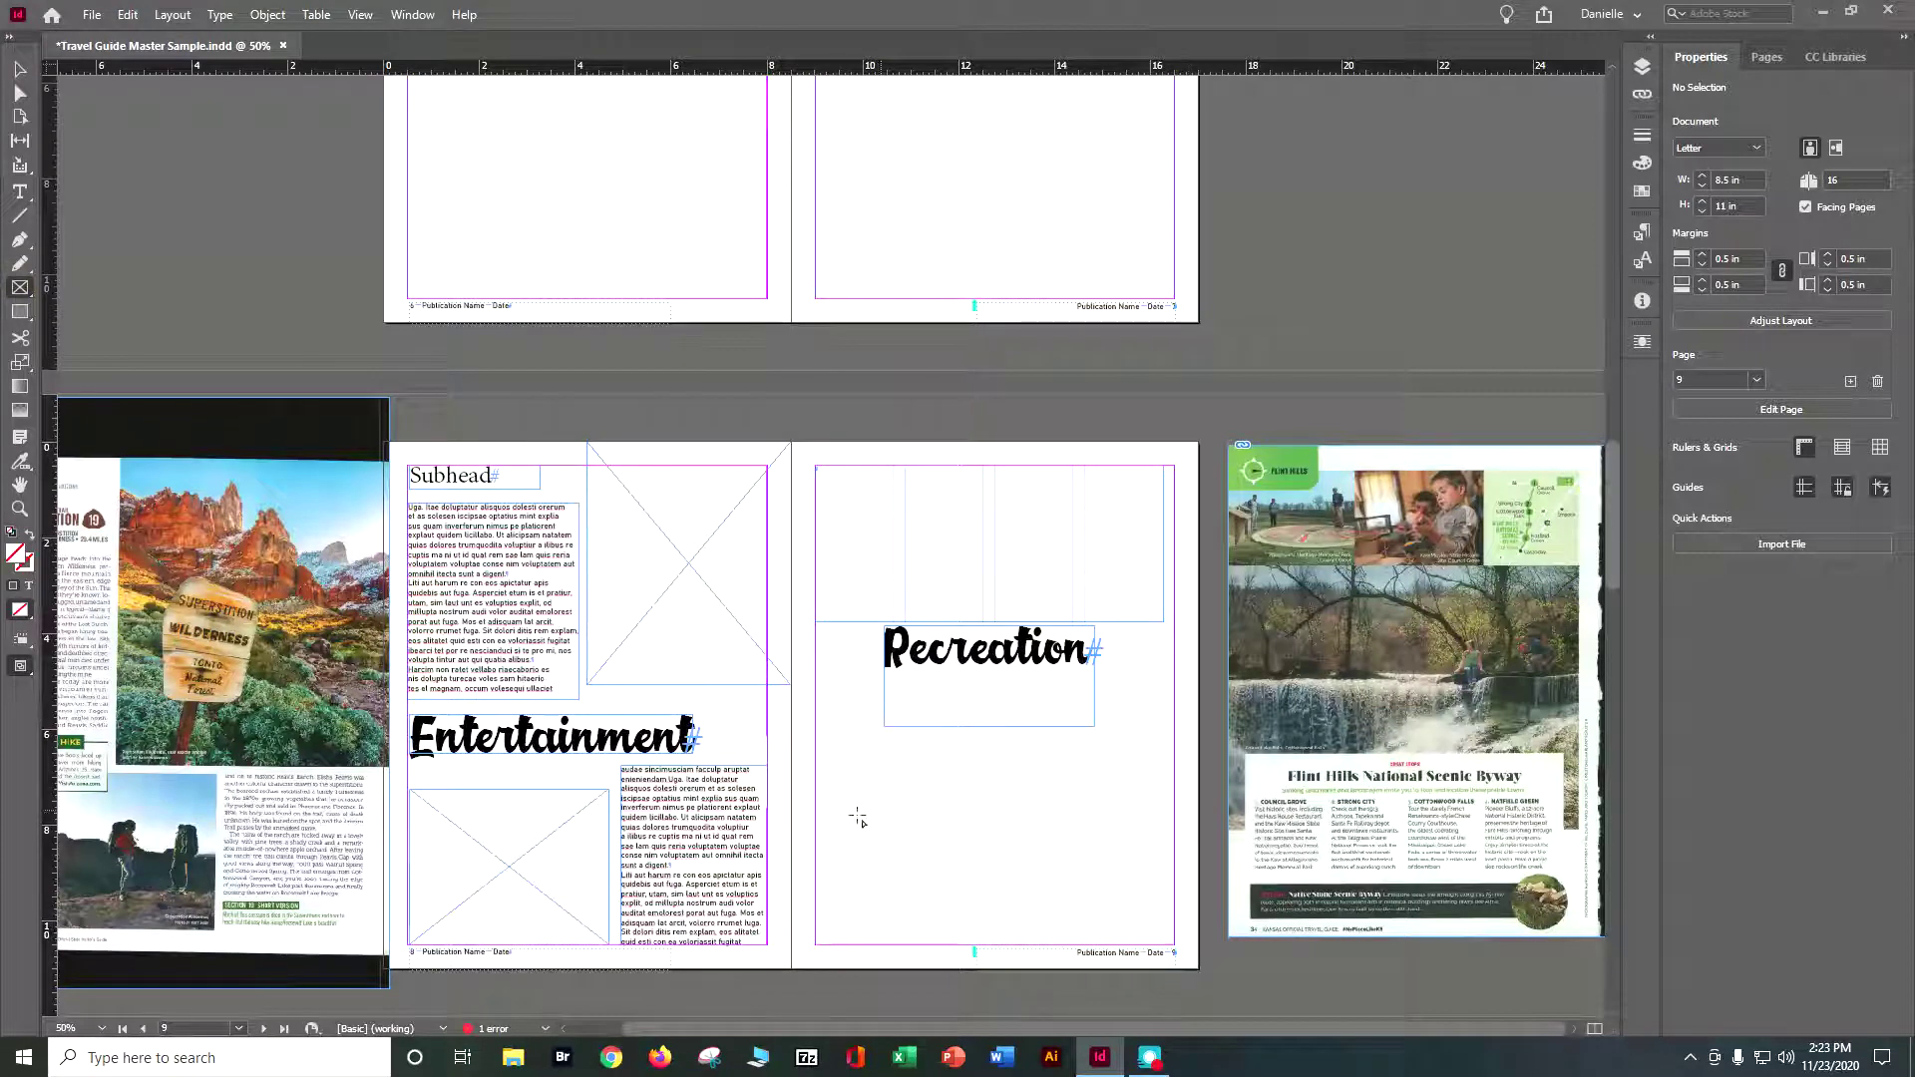
# Step: Draw an image frame below the Recreation headline and scale the three-frame row to the 7.5 in width
pyautogui.moveTo(819, 765); pyautogui.dragTo(1175, 876)
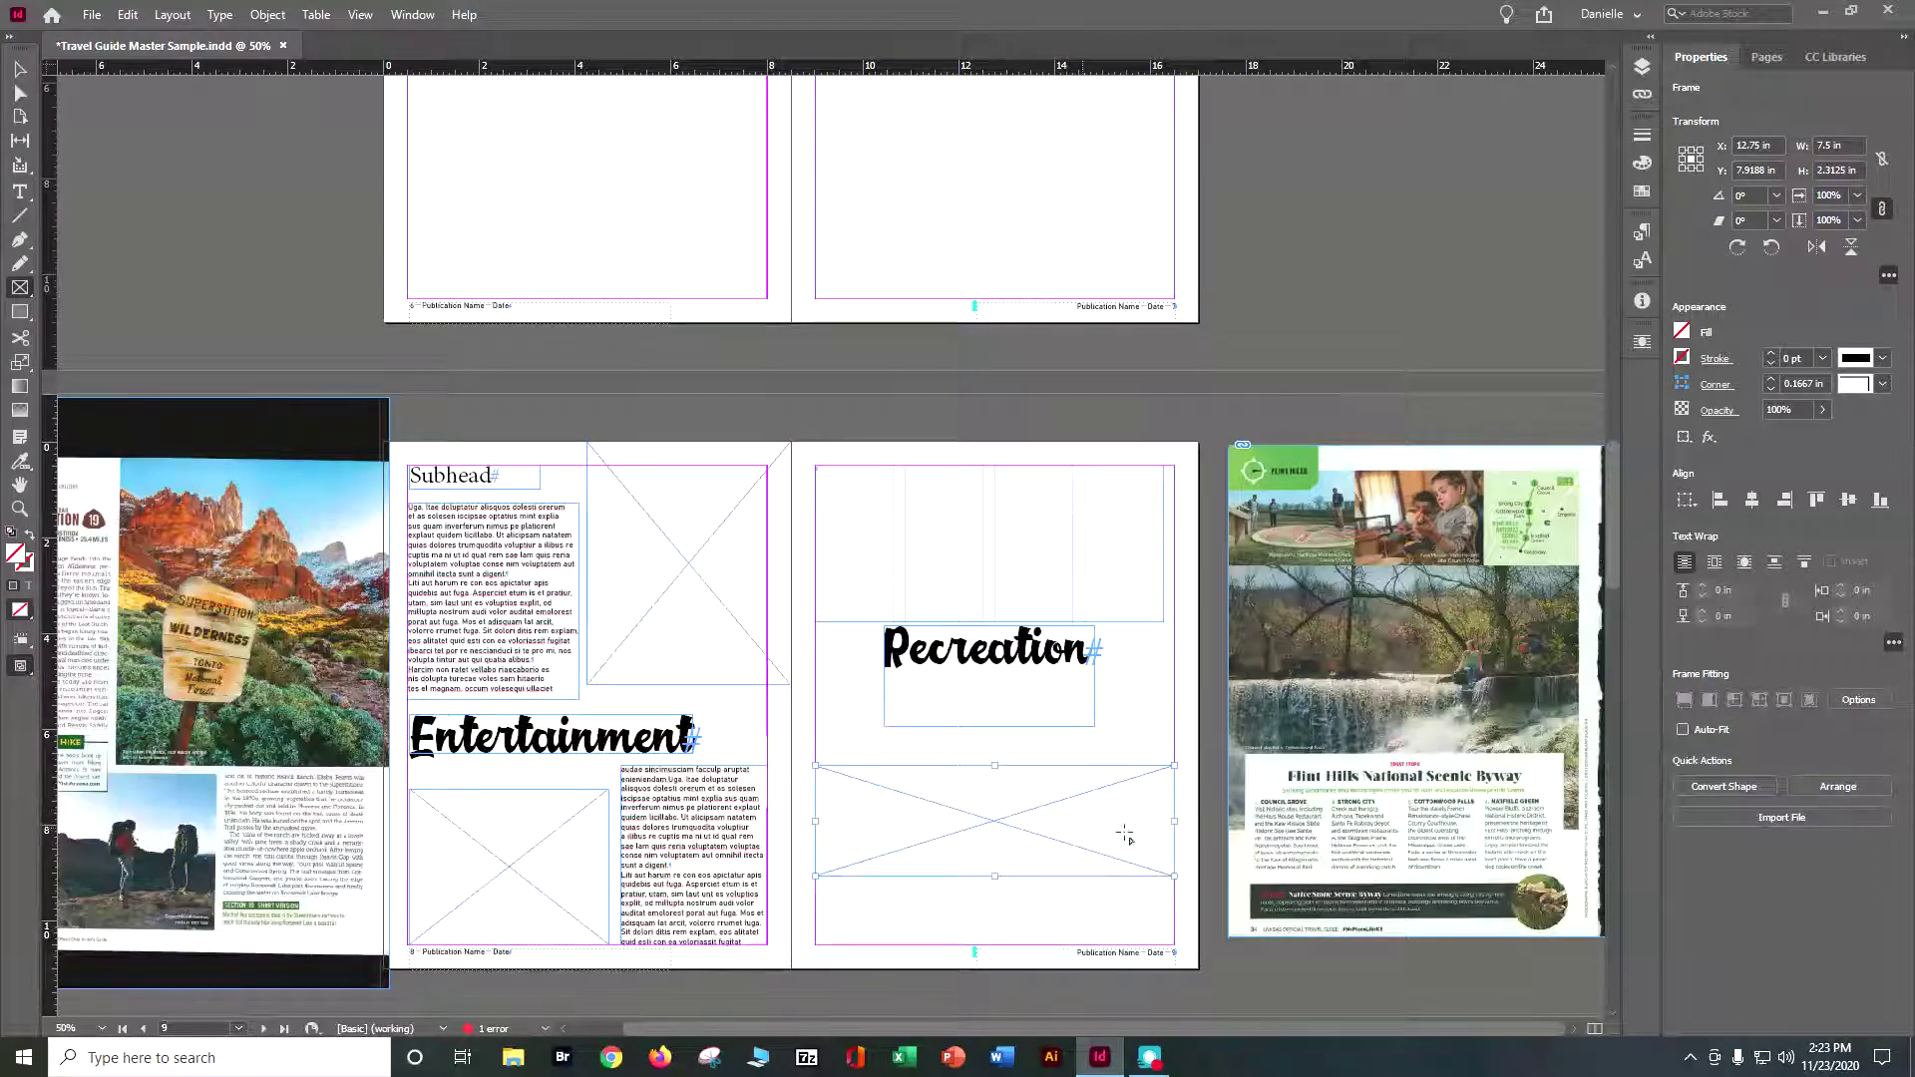
pyautogui.click(1174, 877)
pyautogui.click(1052, 539)
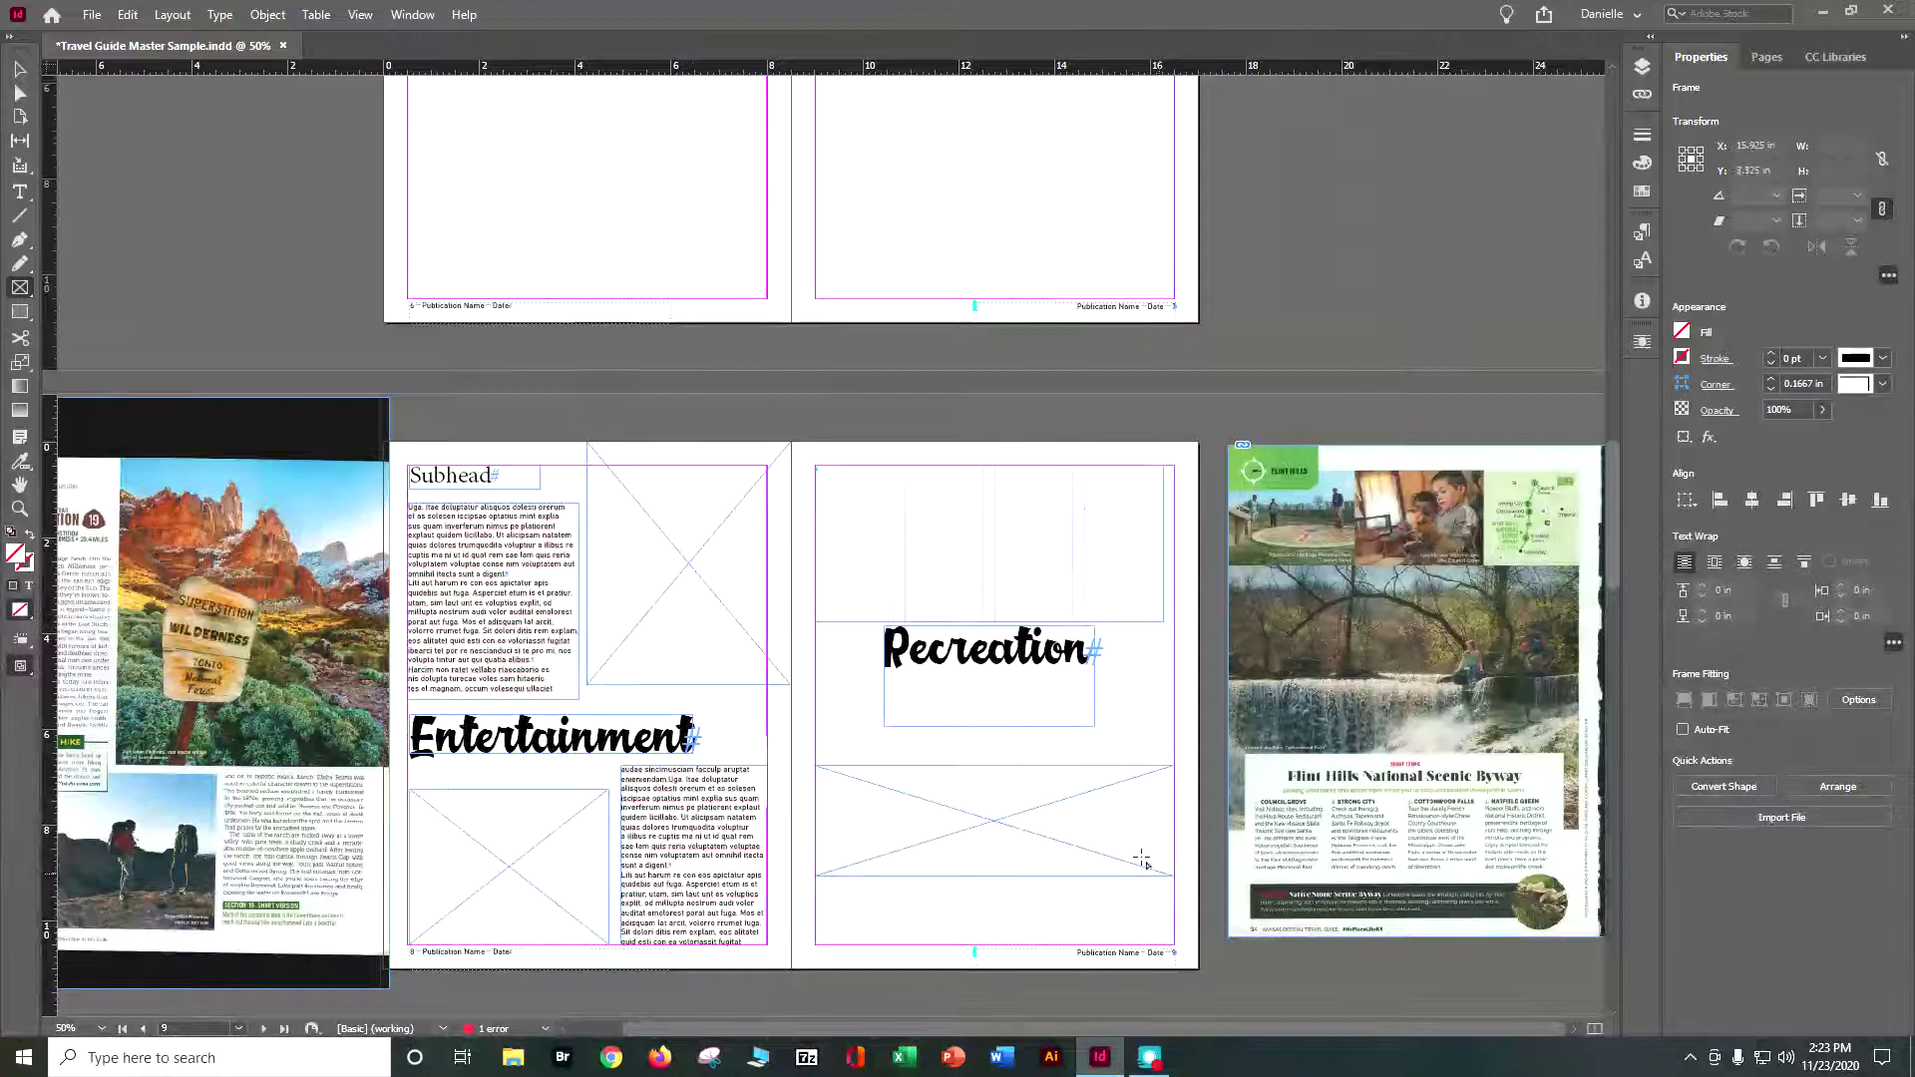
pyautogui.click(17, 76)
pyautogui.click(1026, 846)
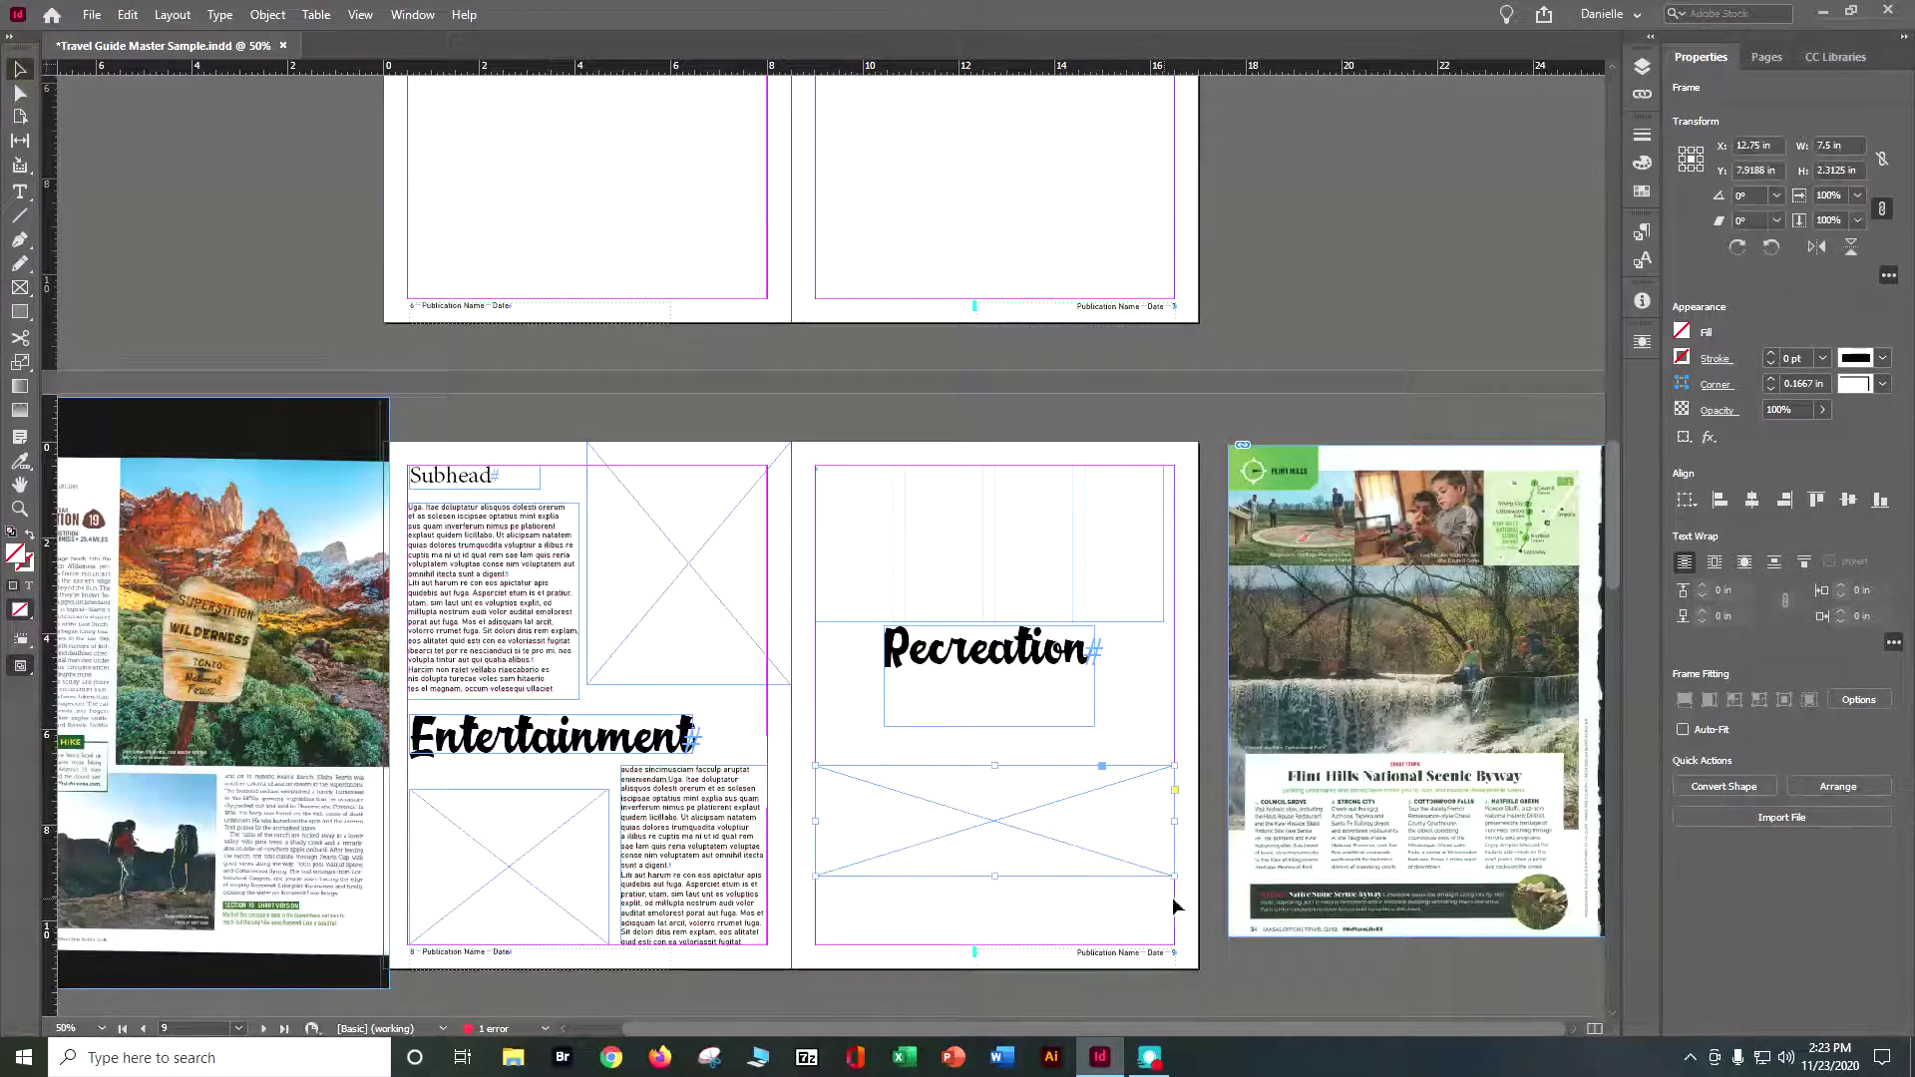
pyautogui.moveTo(1175, 878); pyautogui.dragTo(1218, 827)
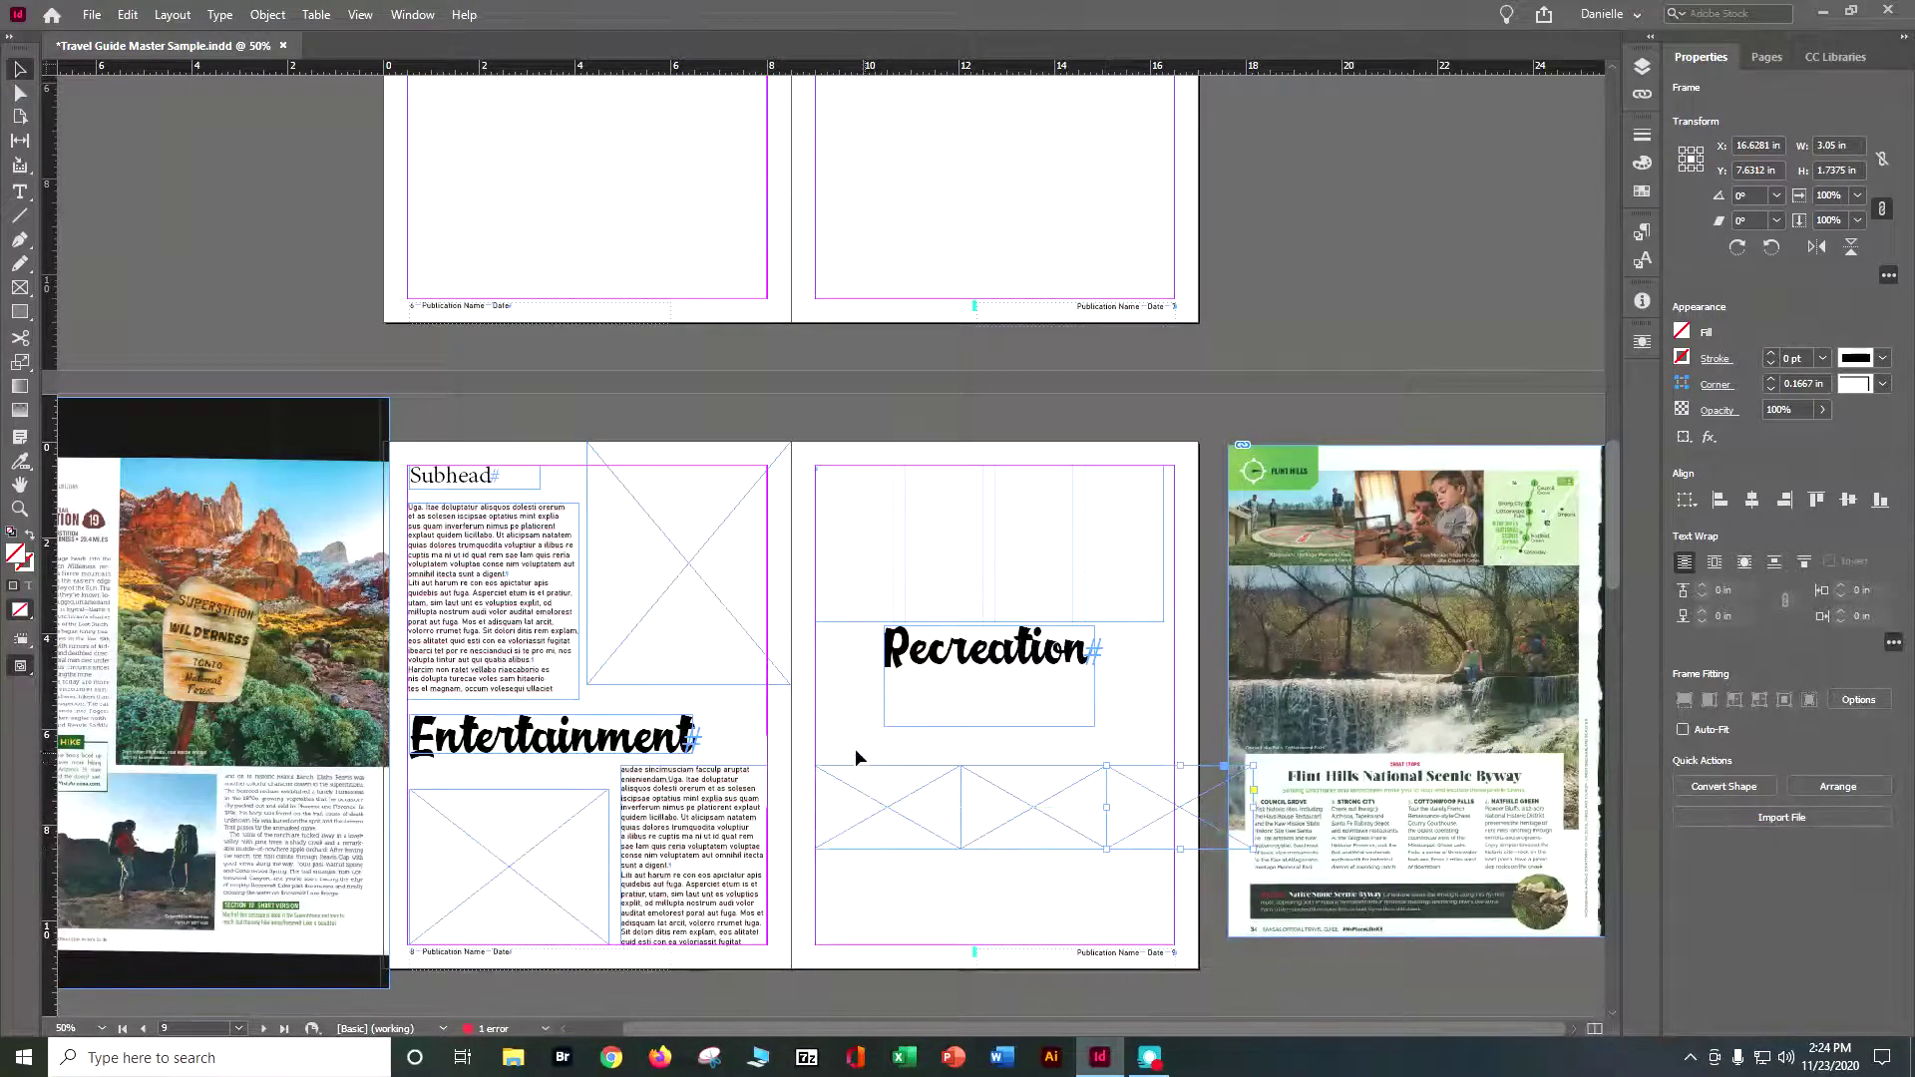
pyautogui.moveTo(854, 755); pyautogui.dragTo(1173, 832)
pyautogui.click(1373, 948)
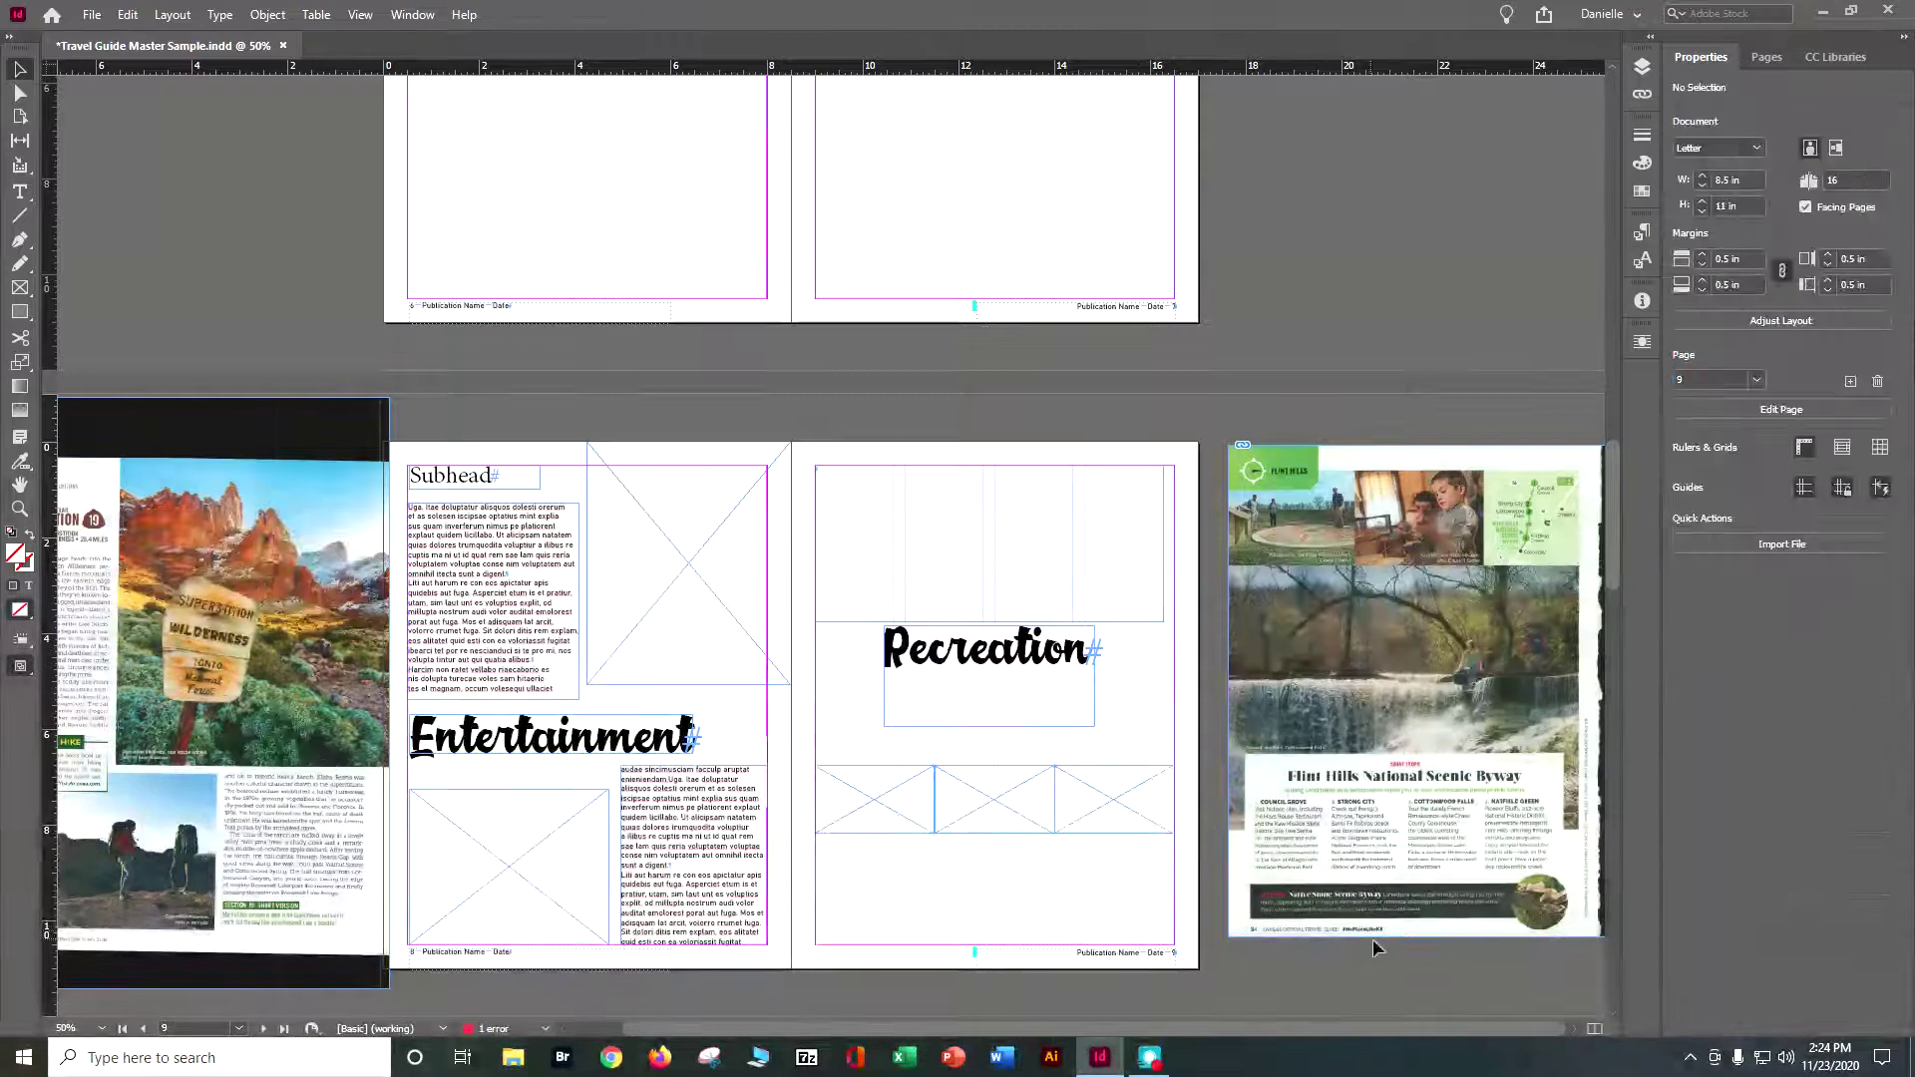
# Step: Draw a wide empty rectangle near the bottom of the right page, below the image row
pyautogui.click(1356, 903)
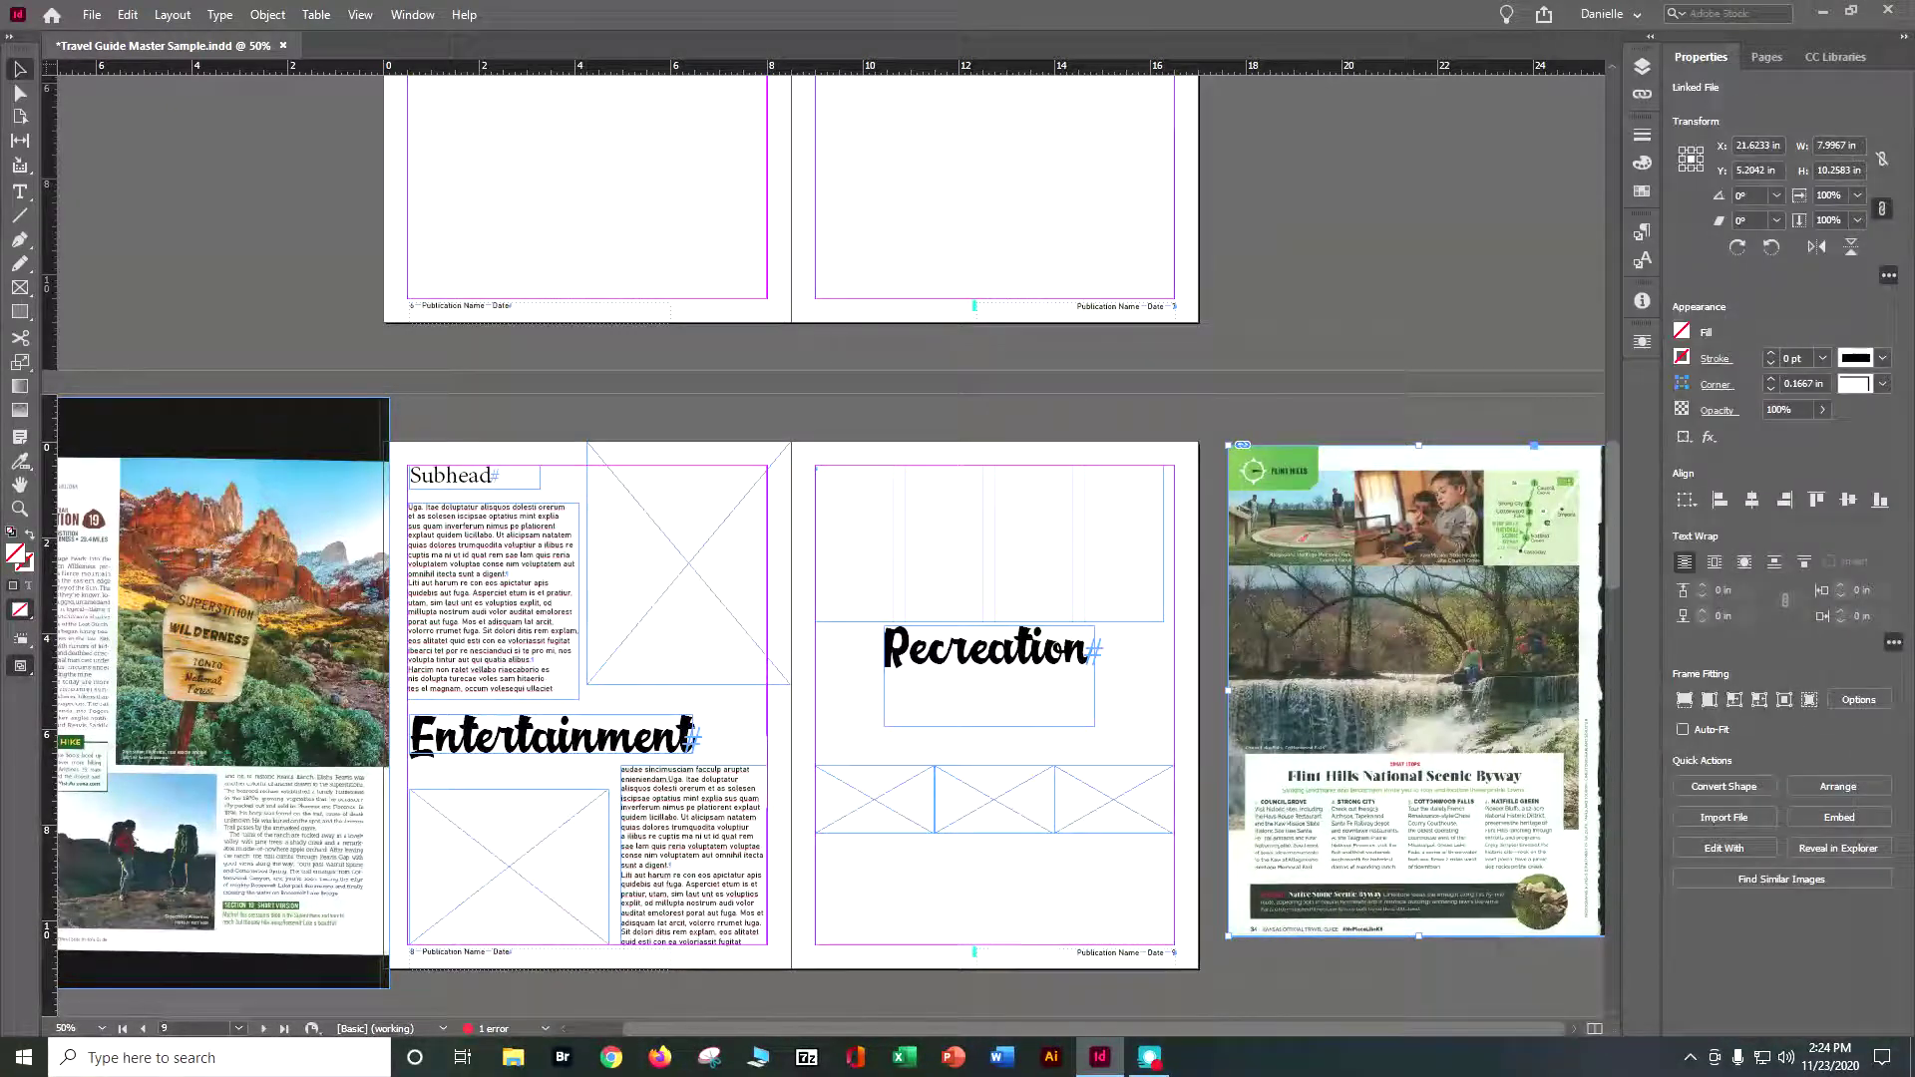
pyautogui.click(20, 311)
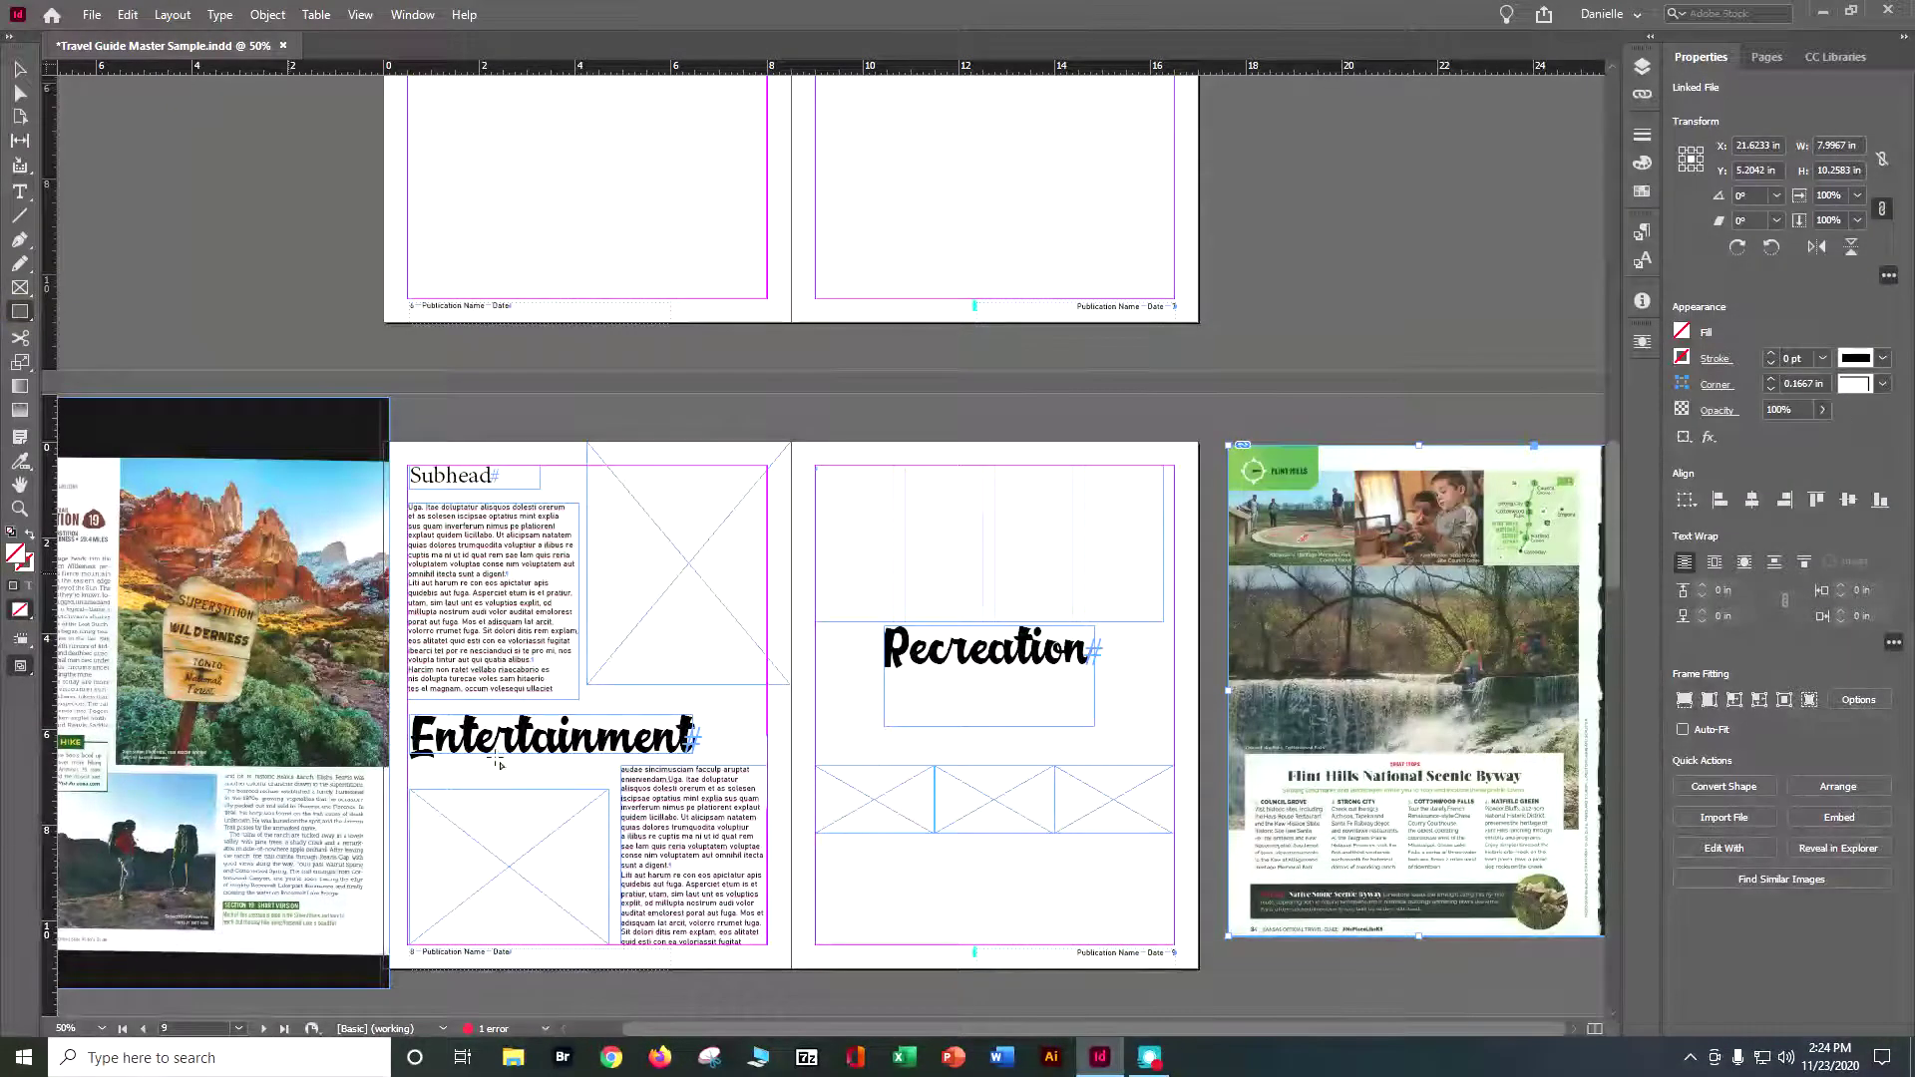
pyautogui.moveTo(817, 855); pyautogui.dragTo(1124, 911)
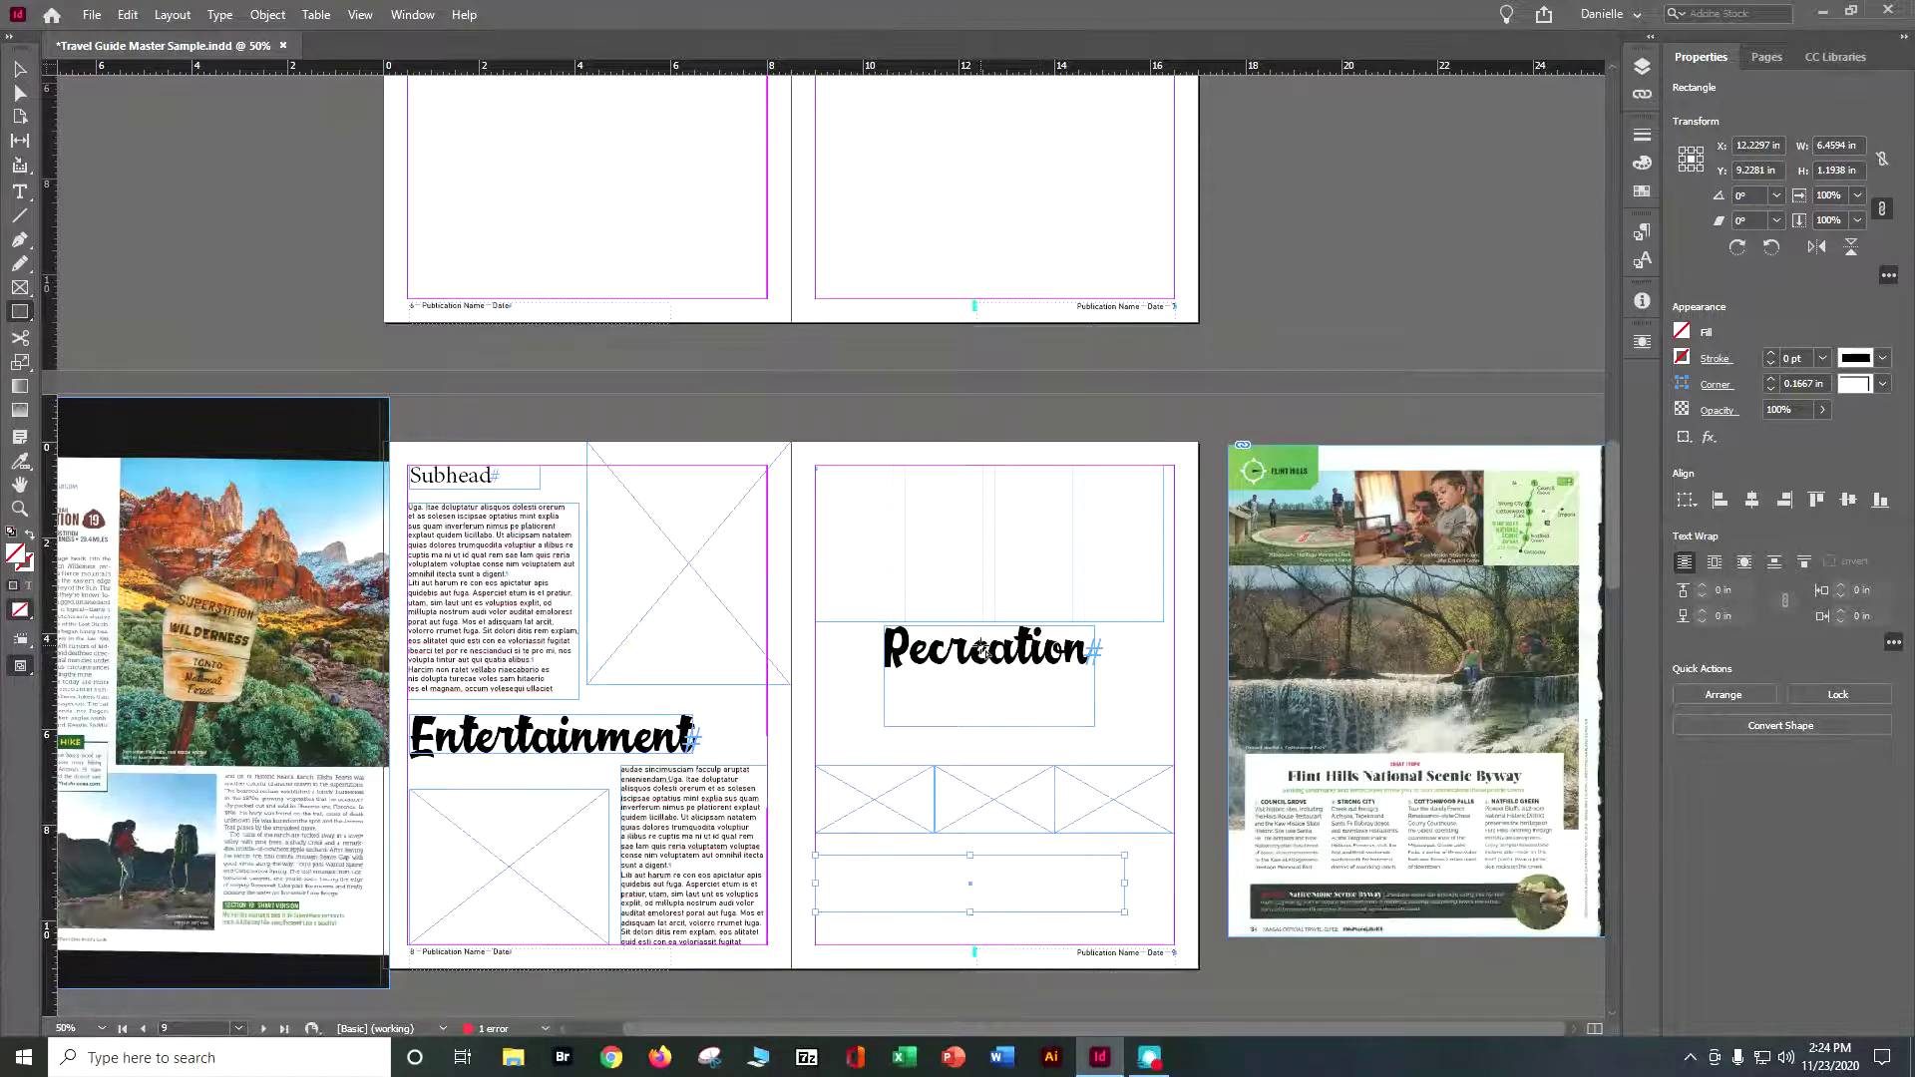
# Step: Trim the Recreation headline frame's bottom up to 0.95 in tall
pyautogui.click(19, 69)
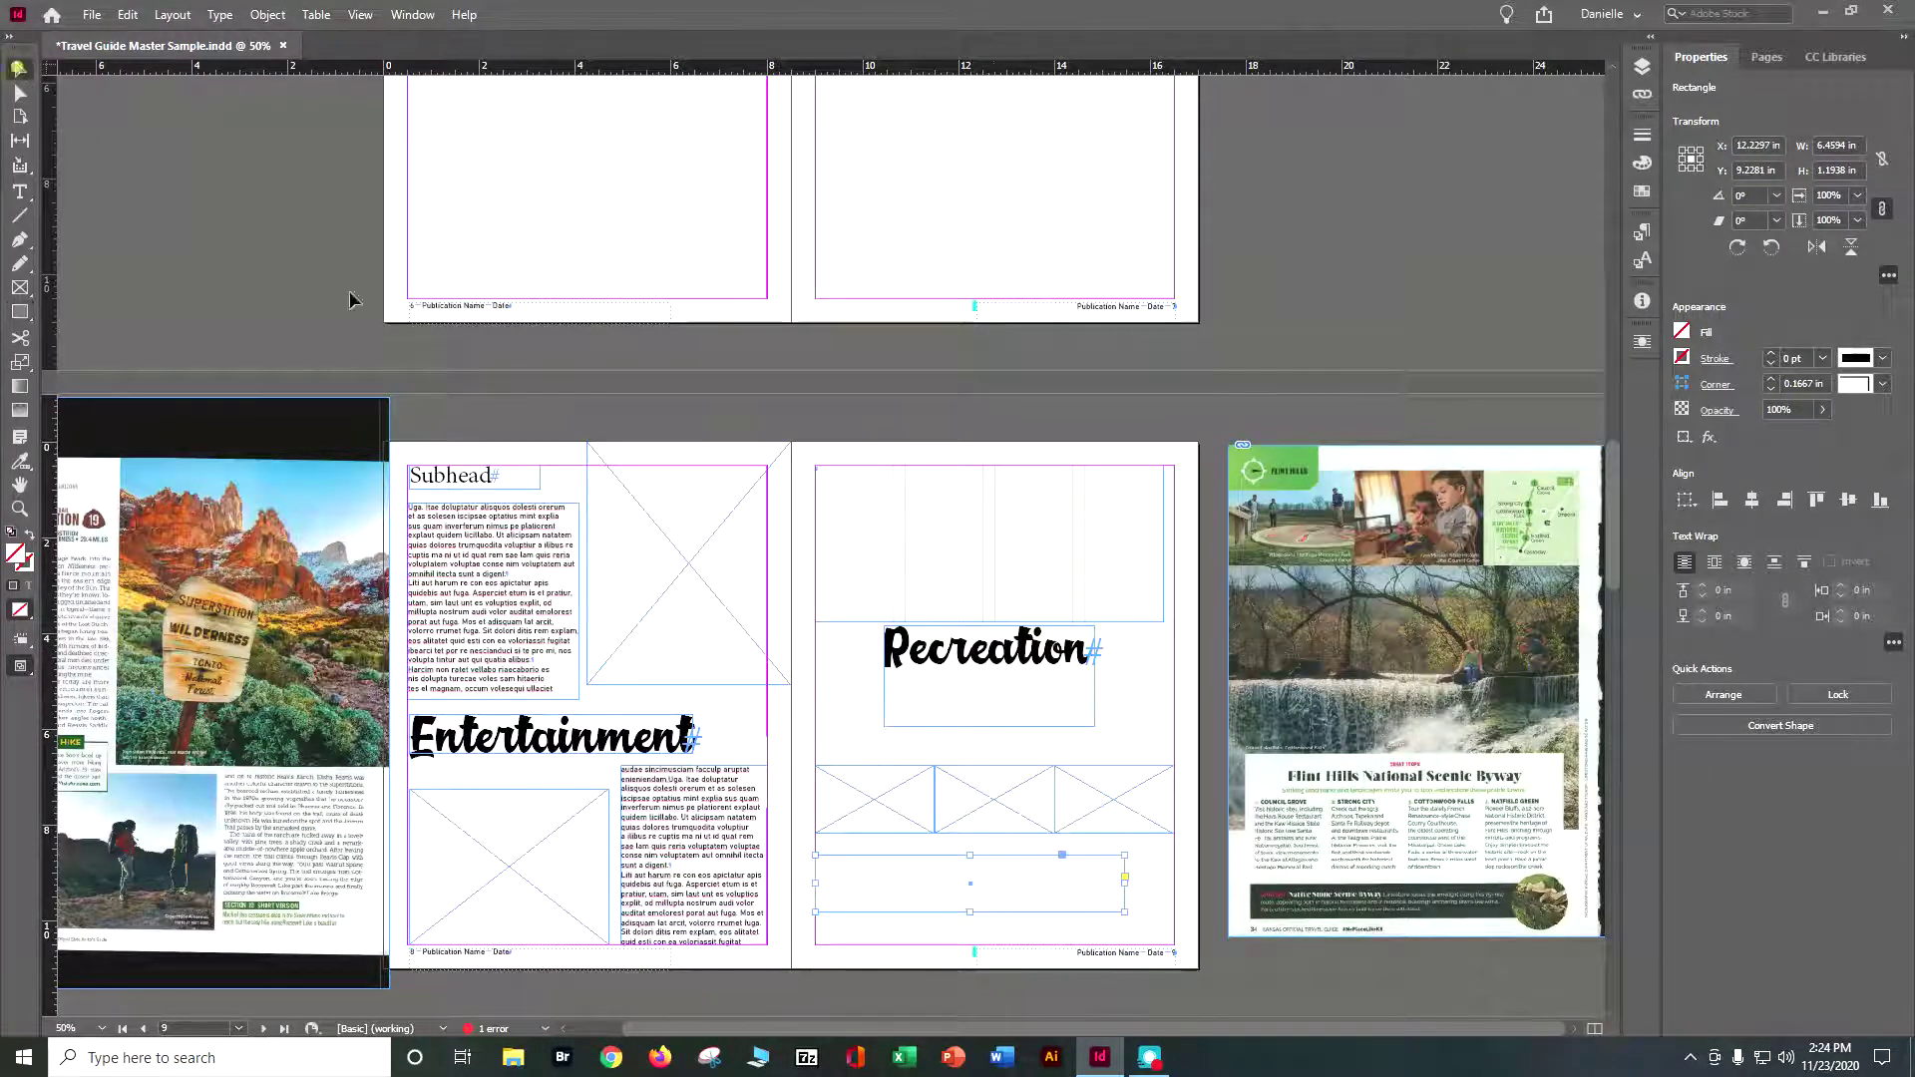
pyautogui.click(1007, 724)
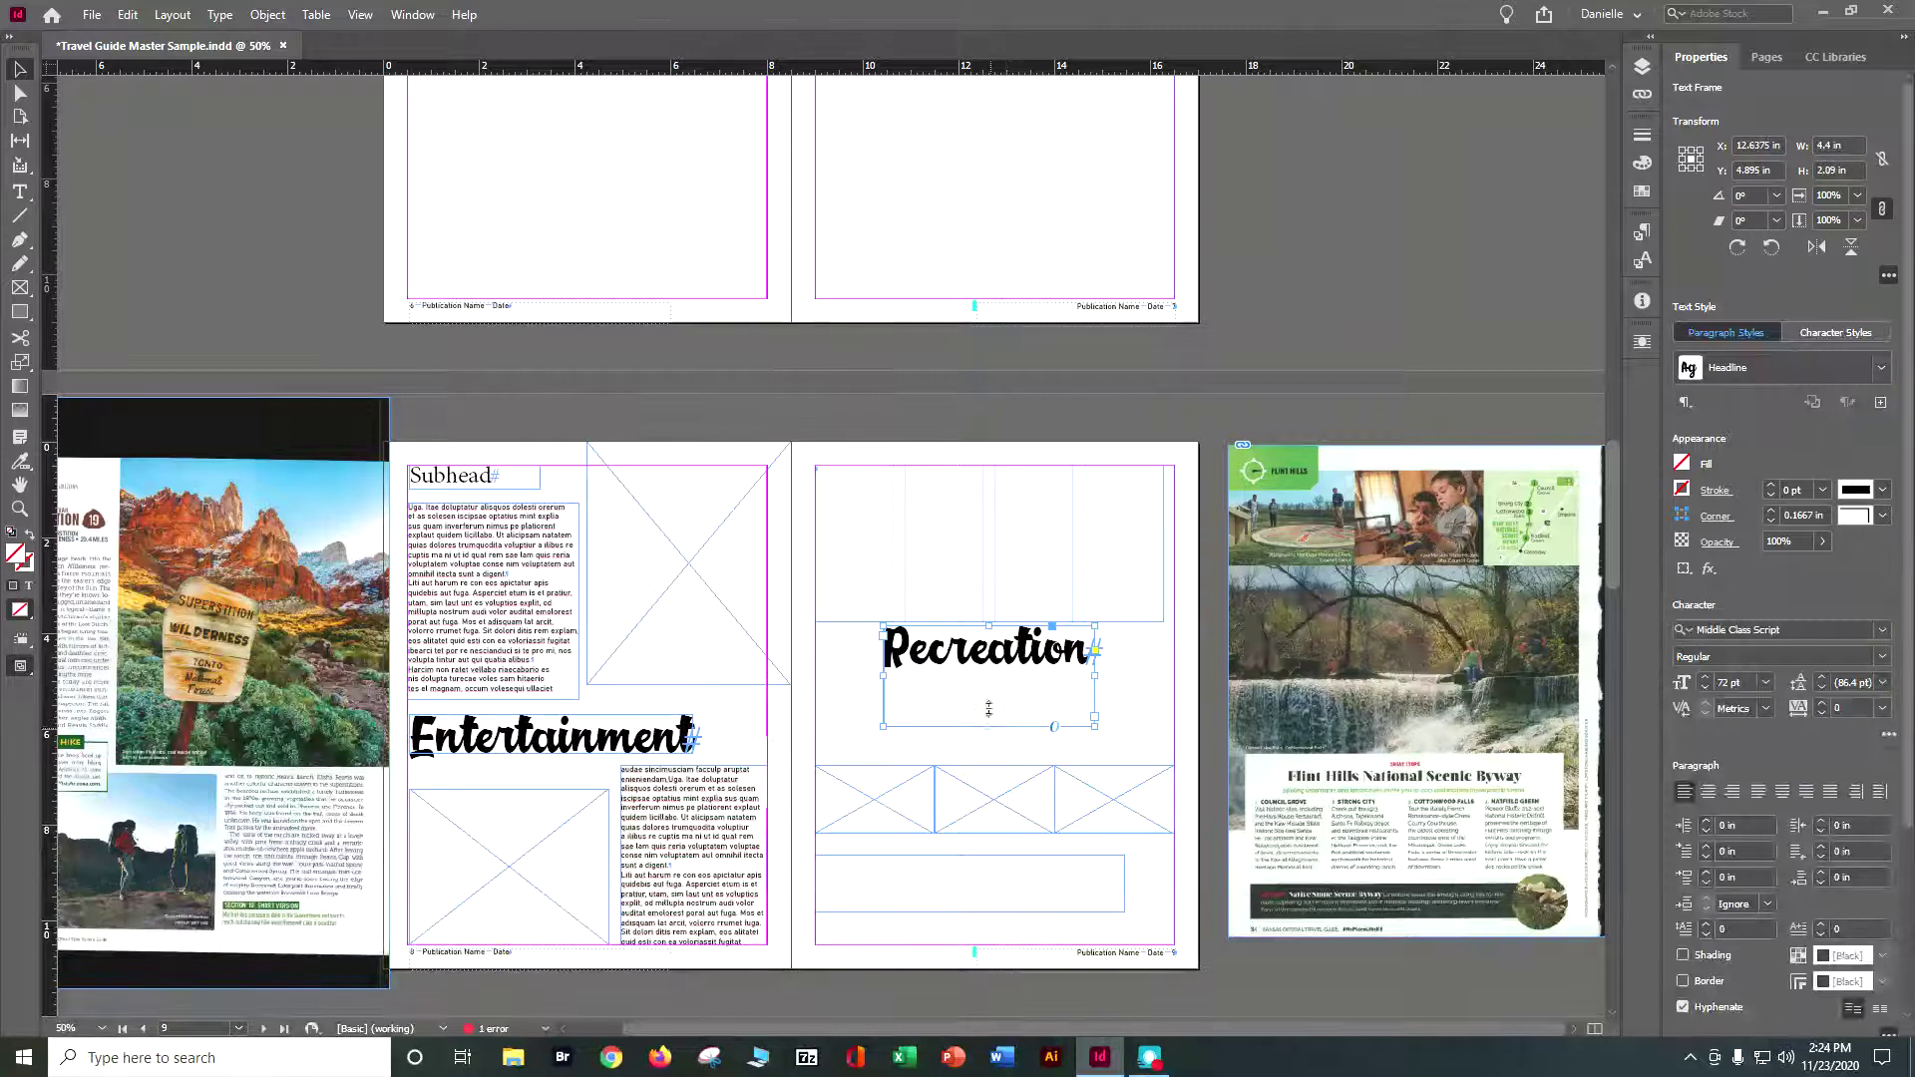
pyautogui.moveTo(989, 726); pyautogui.dragTo(988, 671)
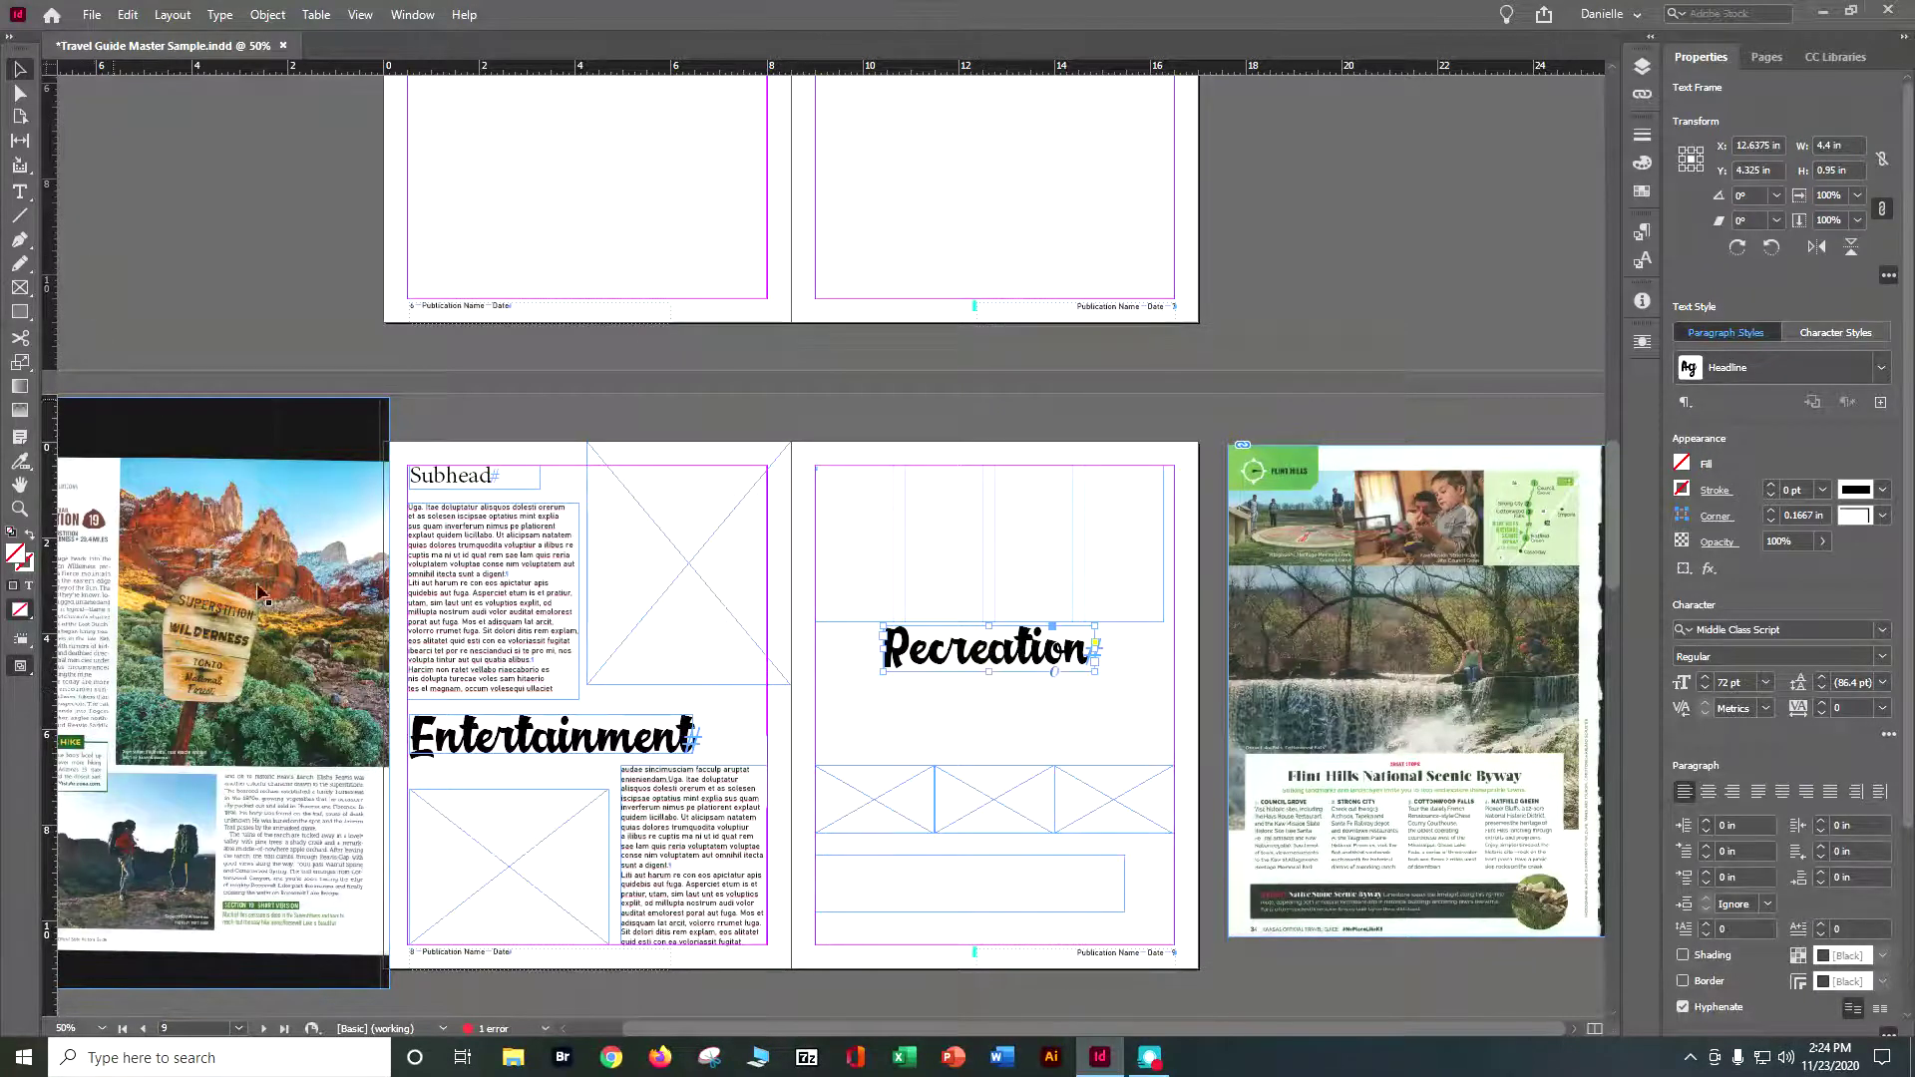
pyautogui.click(674, 852)
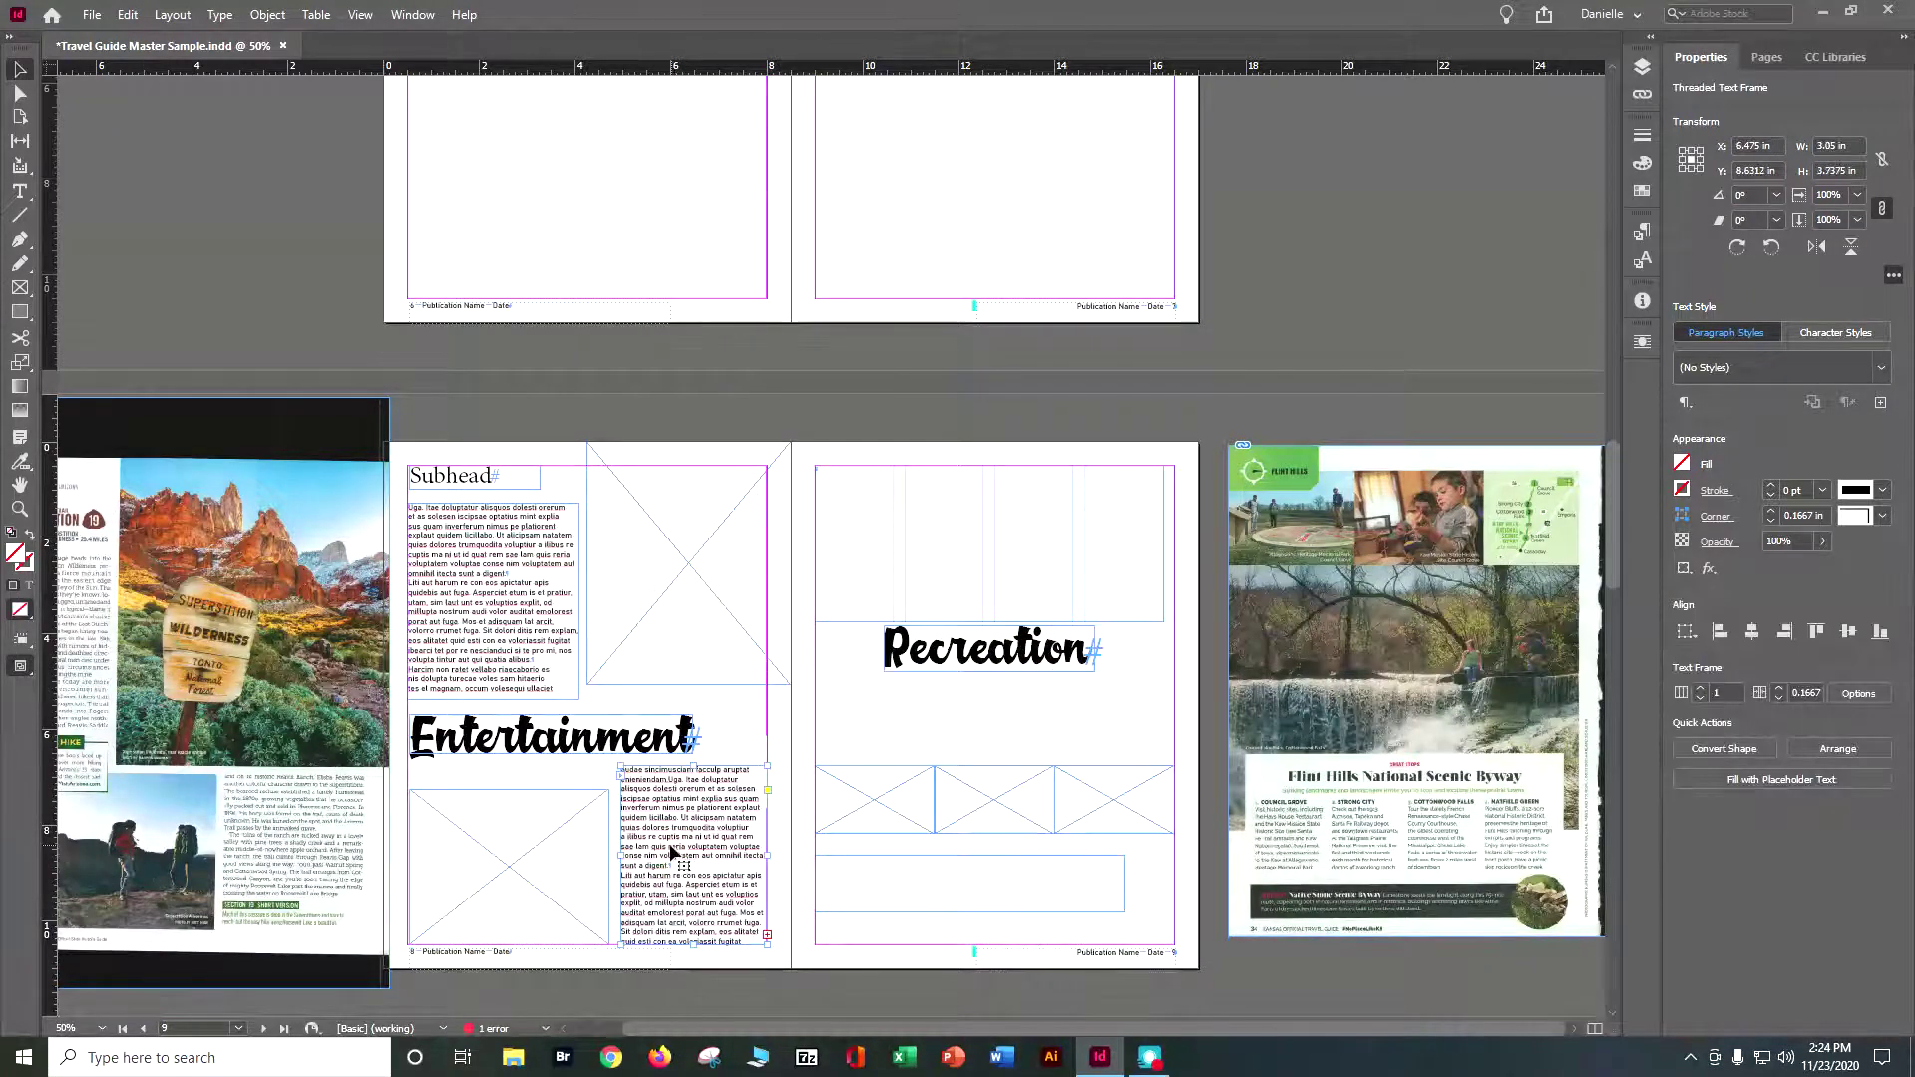
pyautogui.click(20, 191)
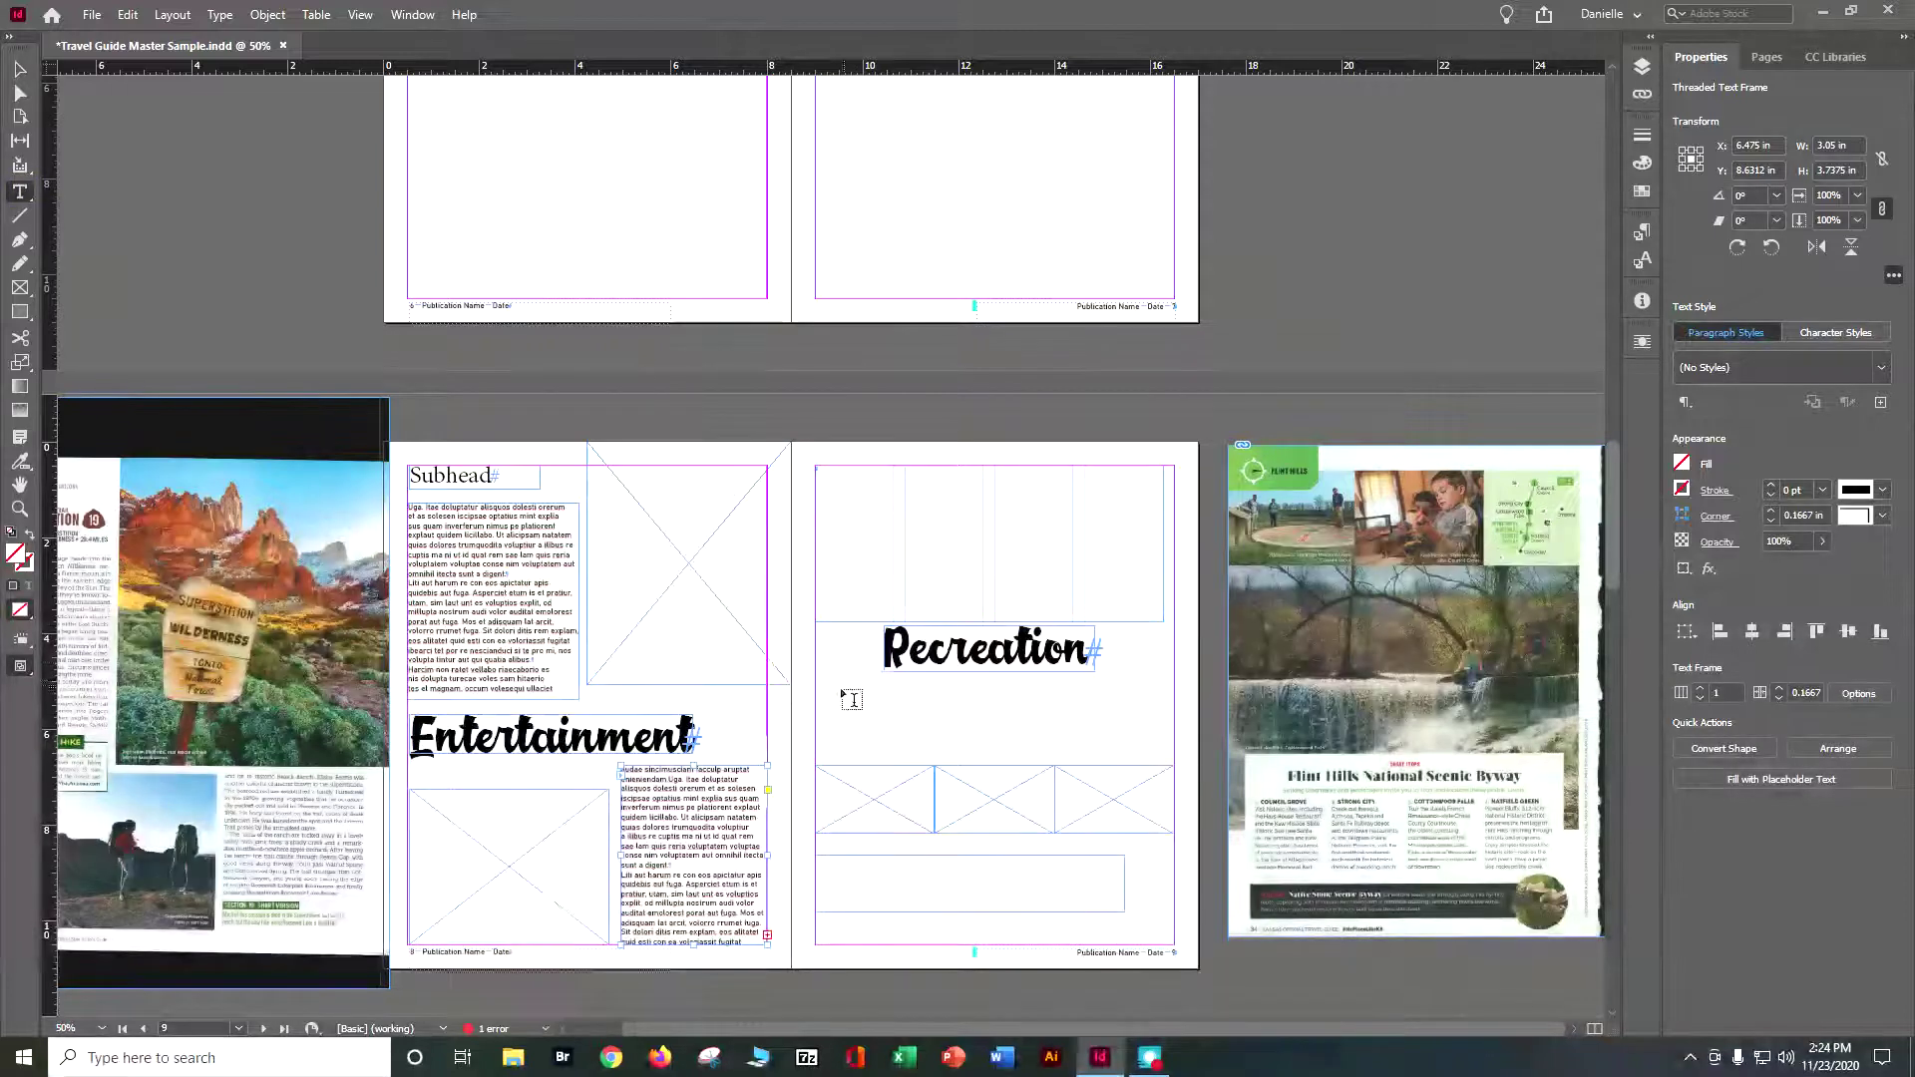
# Step: Draw a text frame under the Recreation headline, apply the Body style, and set it to 2 columns
pyautogui.moveTo(827, 681); pyautogui.dragTo(1172, 740)
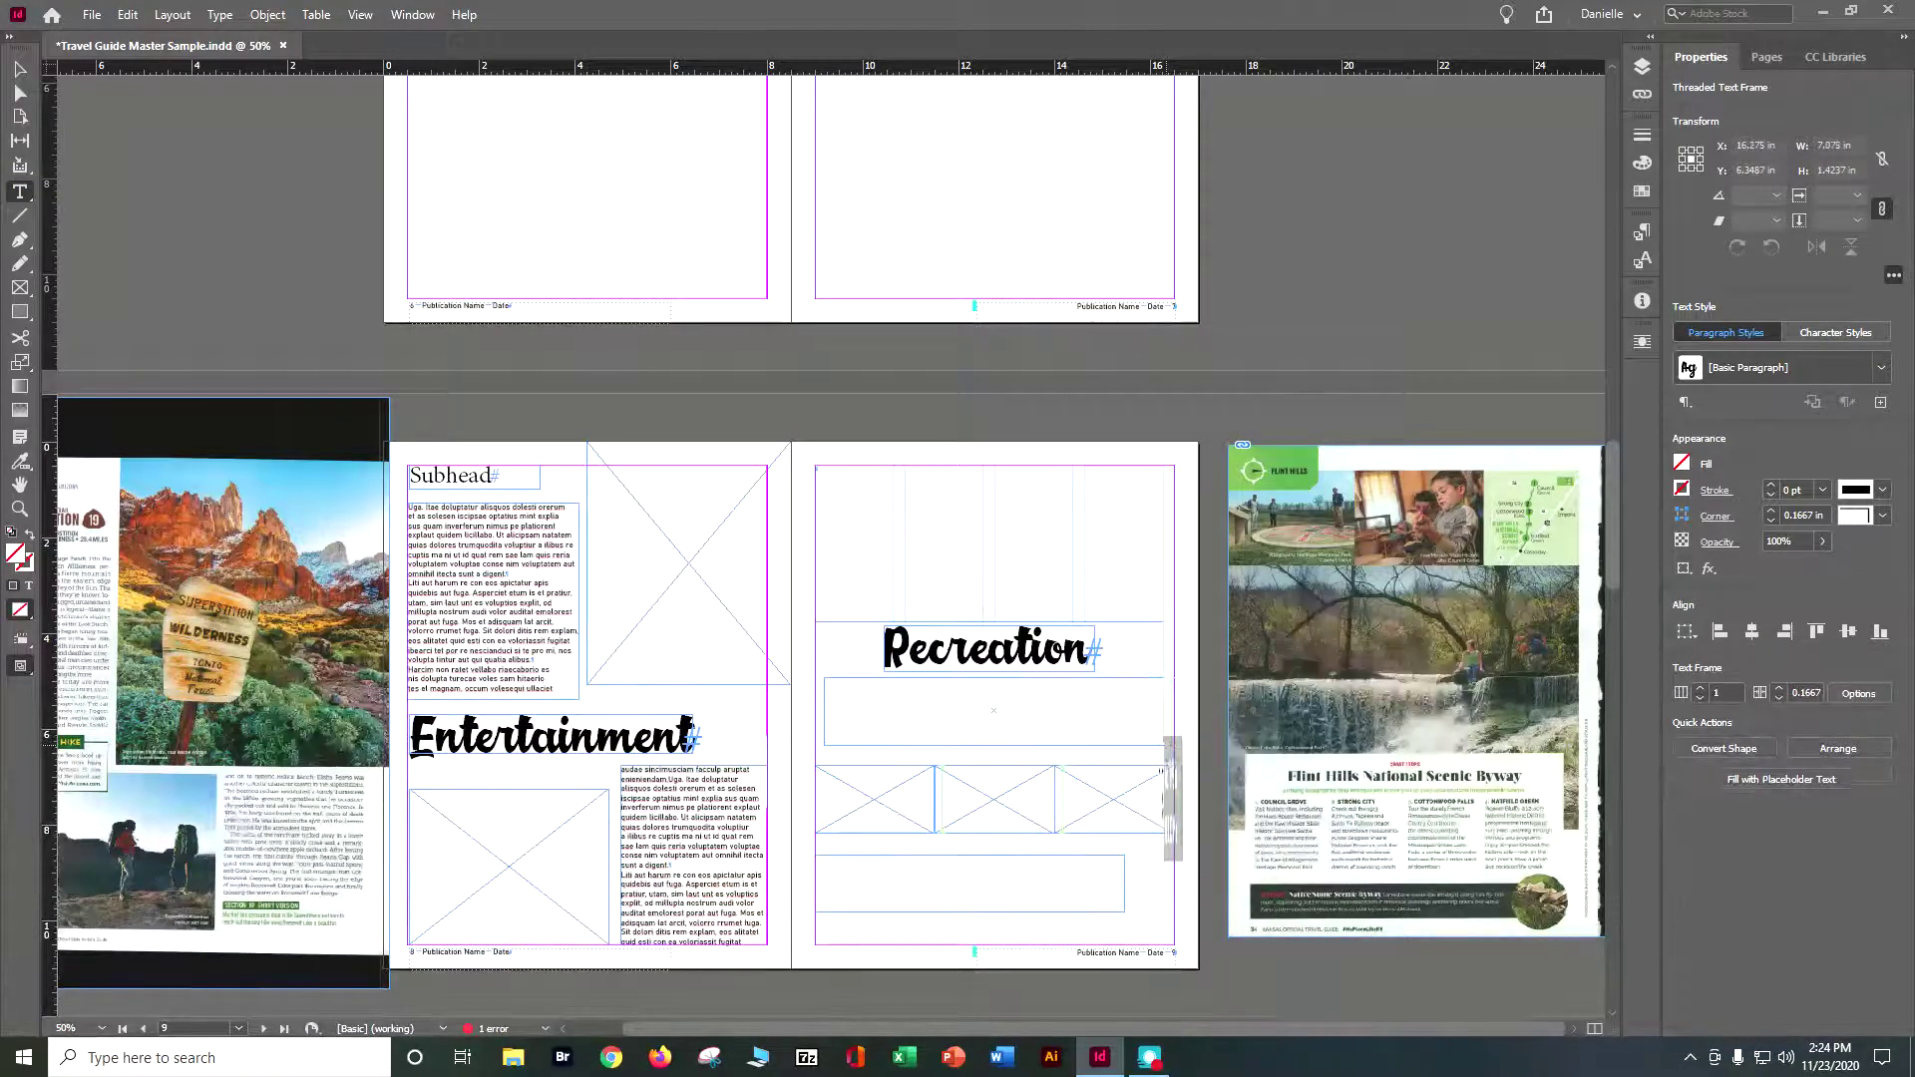
pyautogui.click(831, 717)
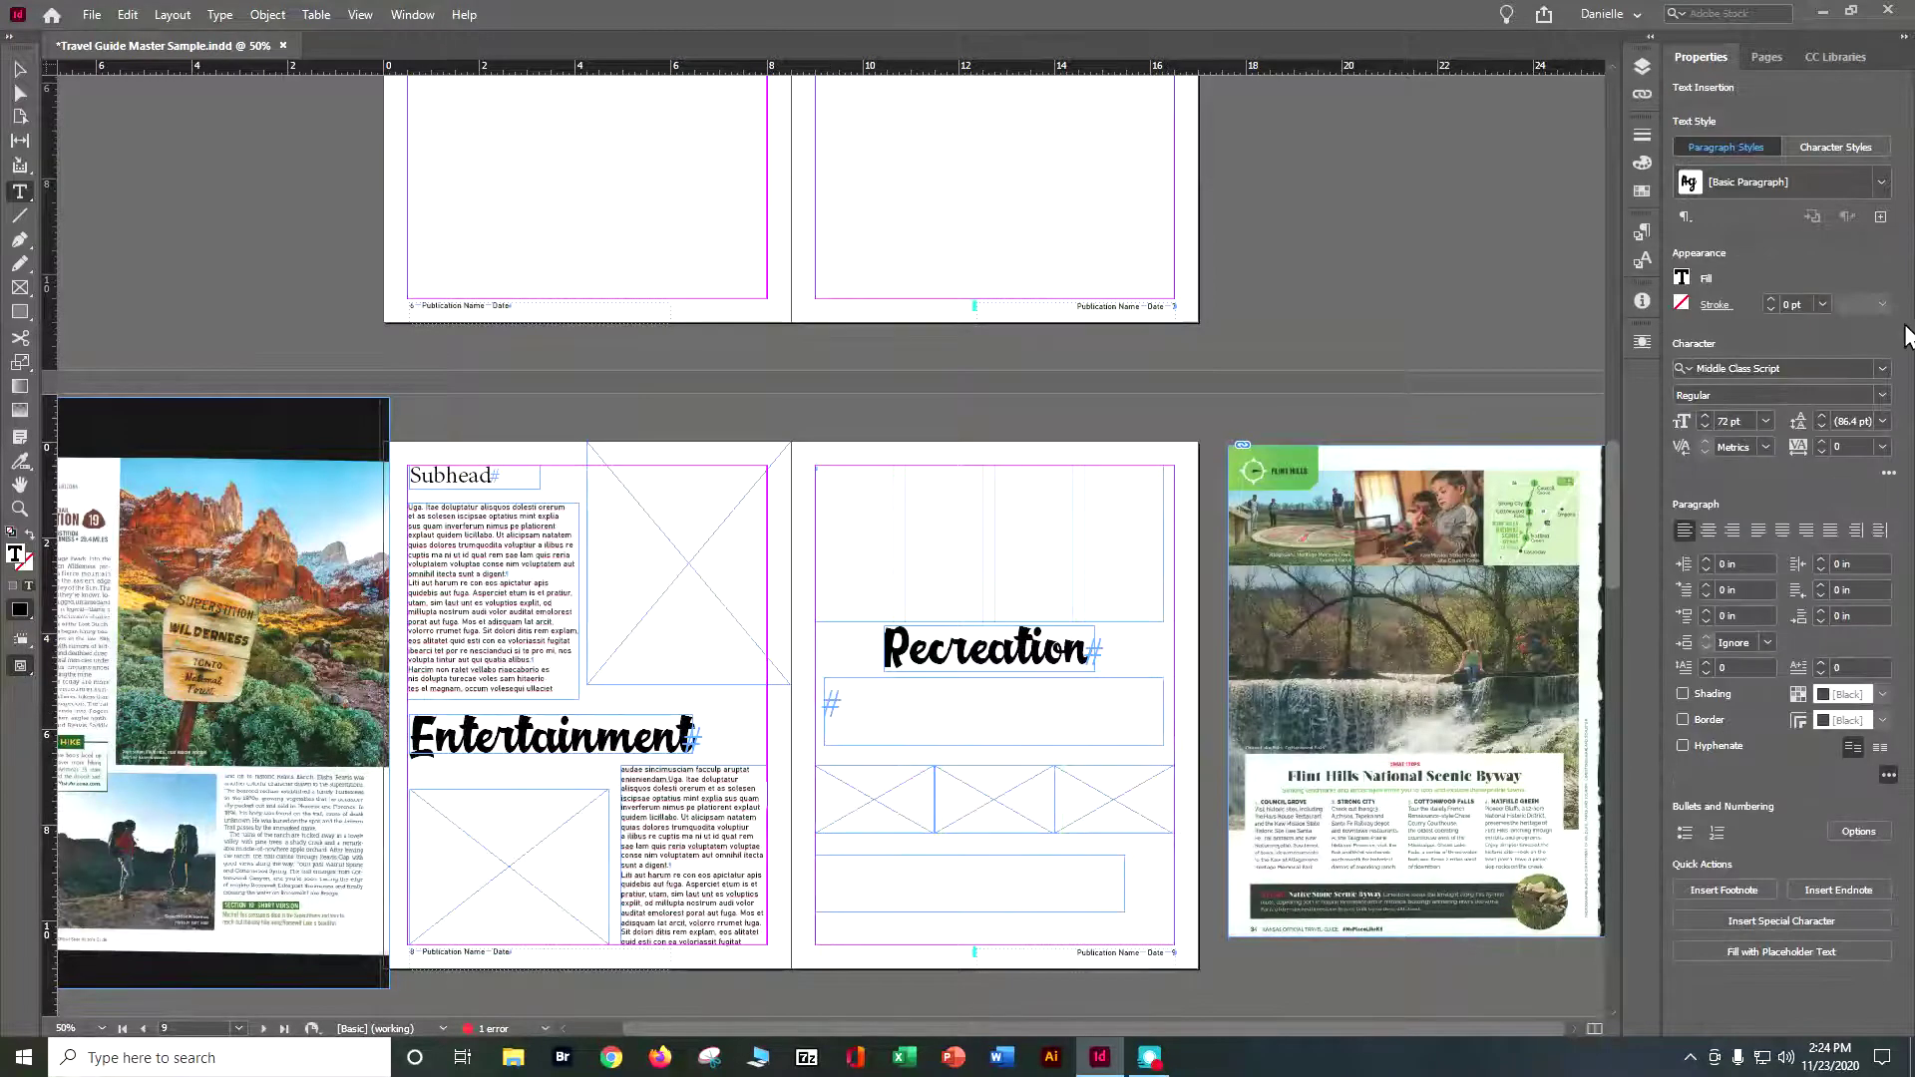
pyautogui.click(1641, 232)
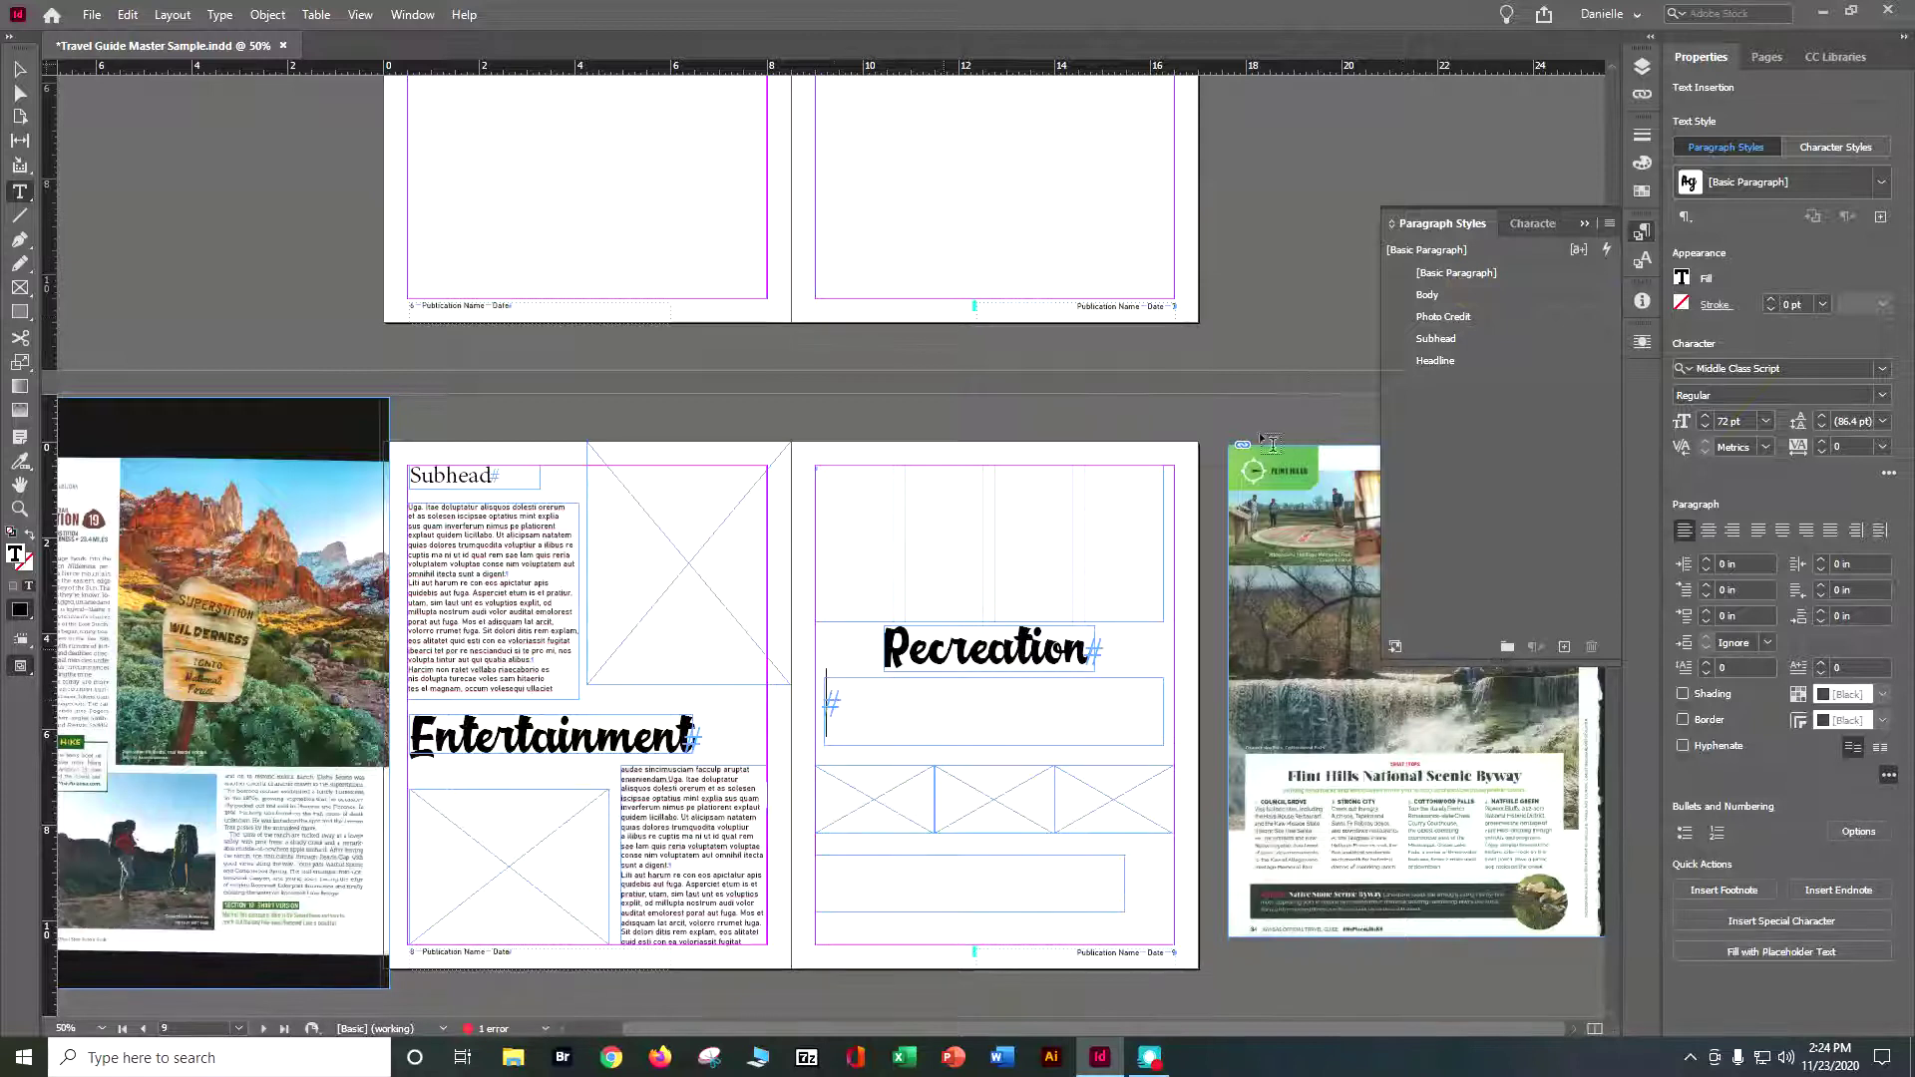
pyautogui.click(1429, 295)
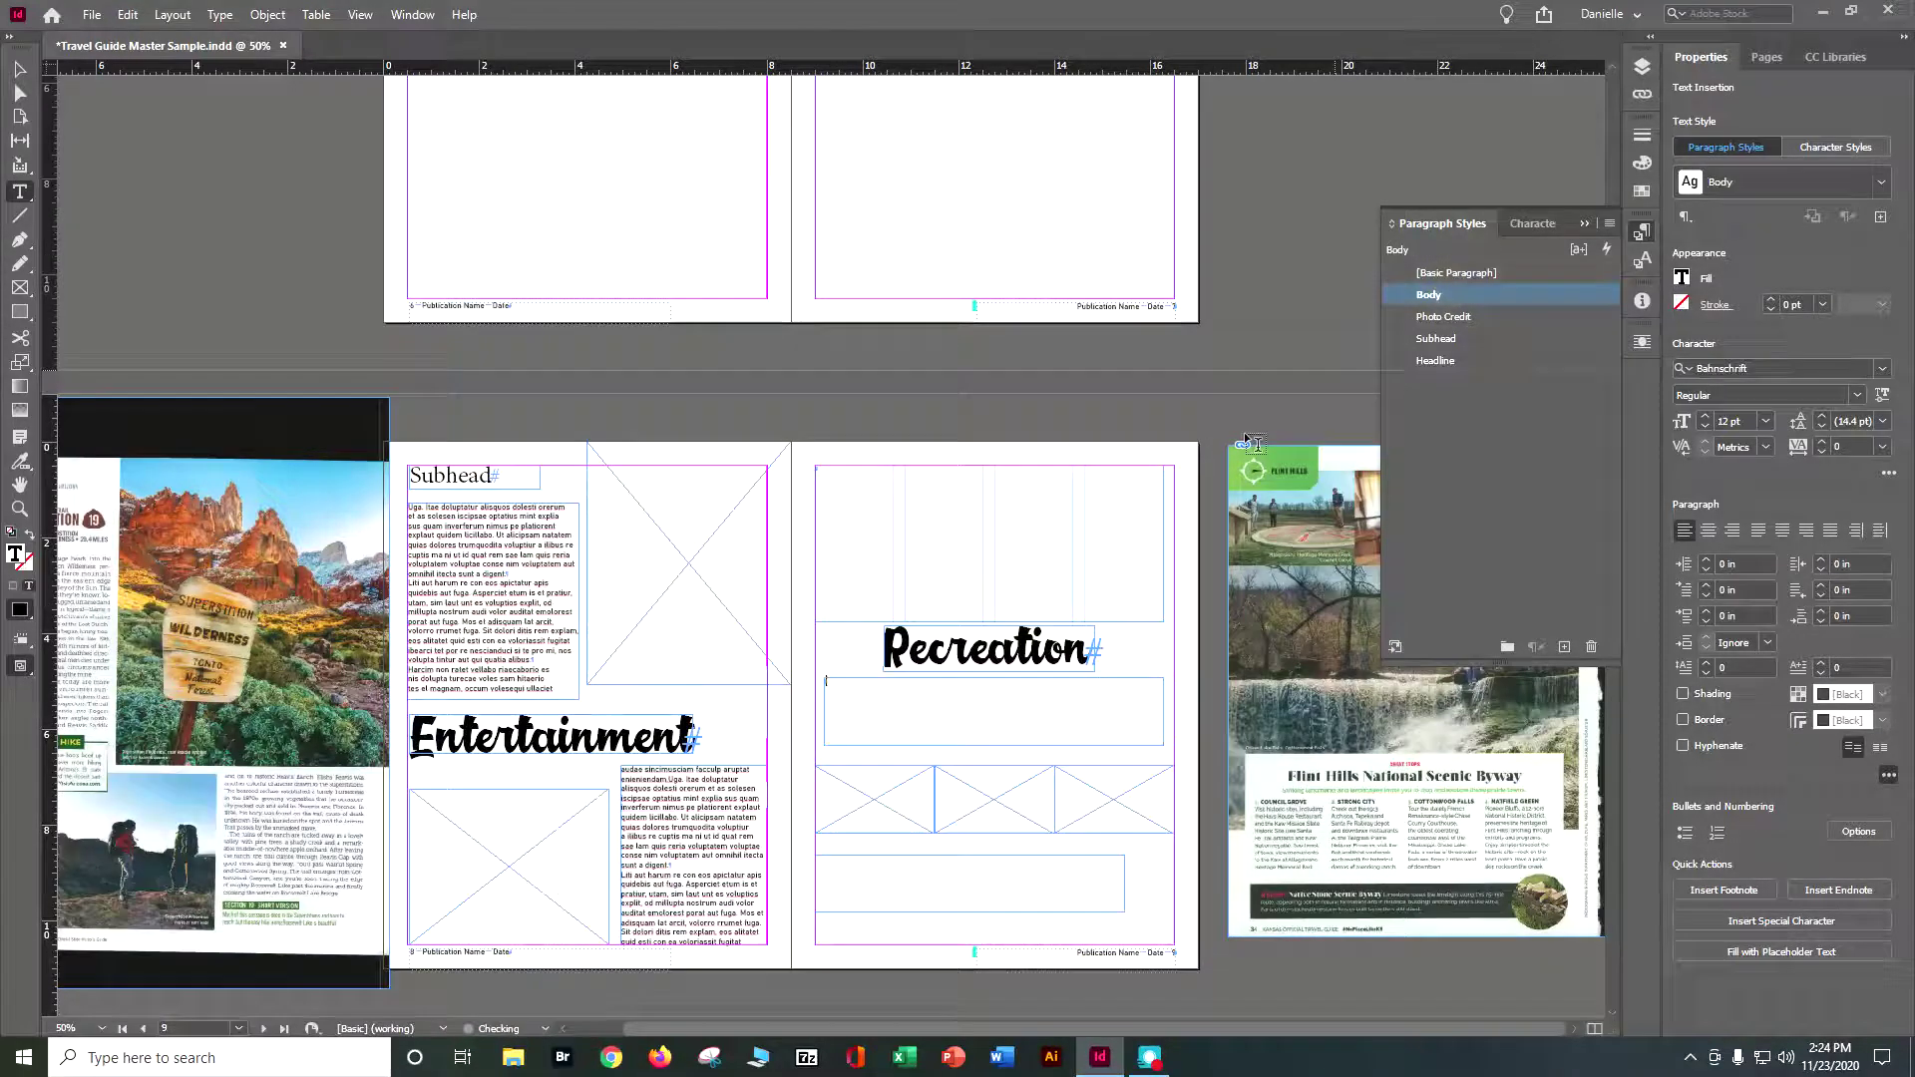
pyautogui.rightClick(985, 678)
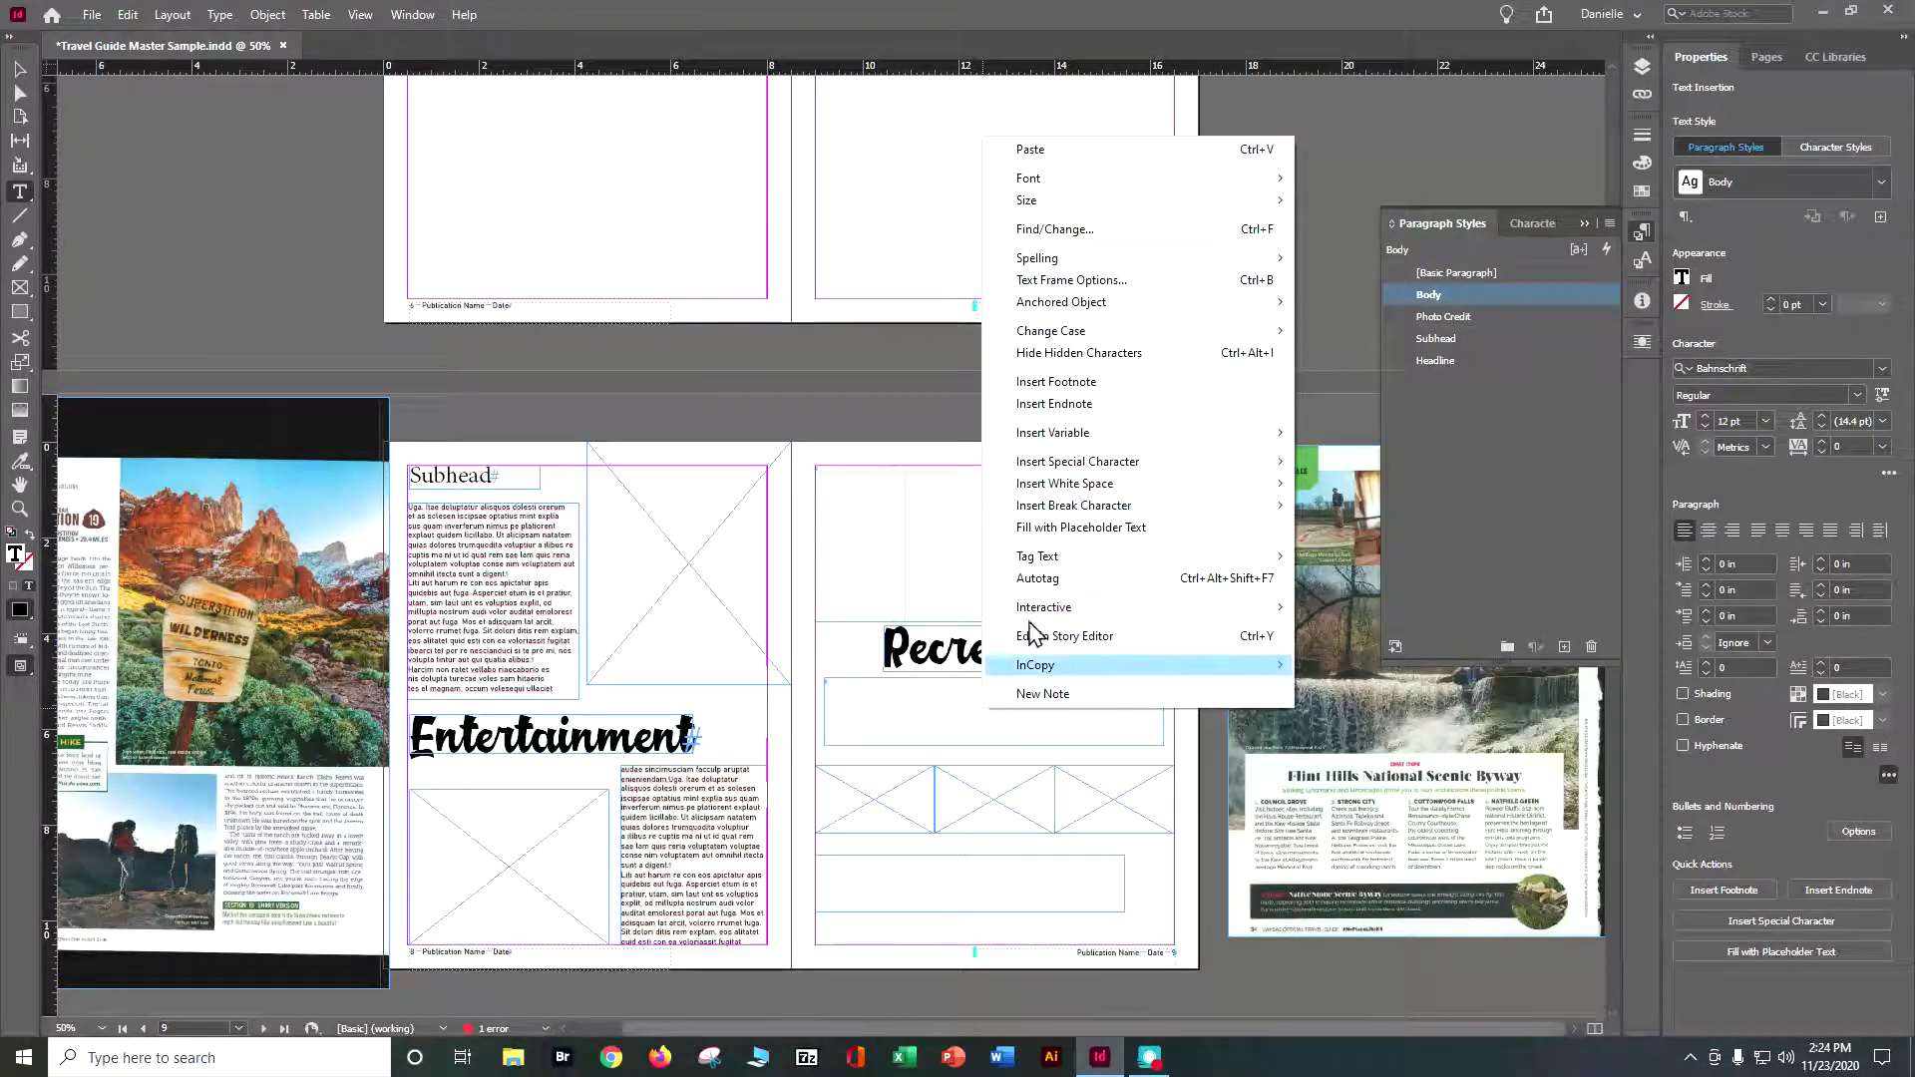
pyautogui.click(1172, 280)
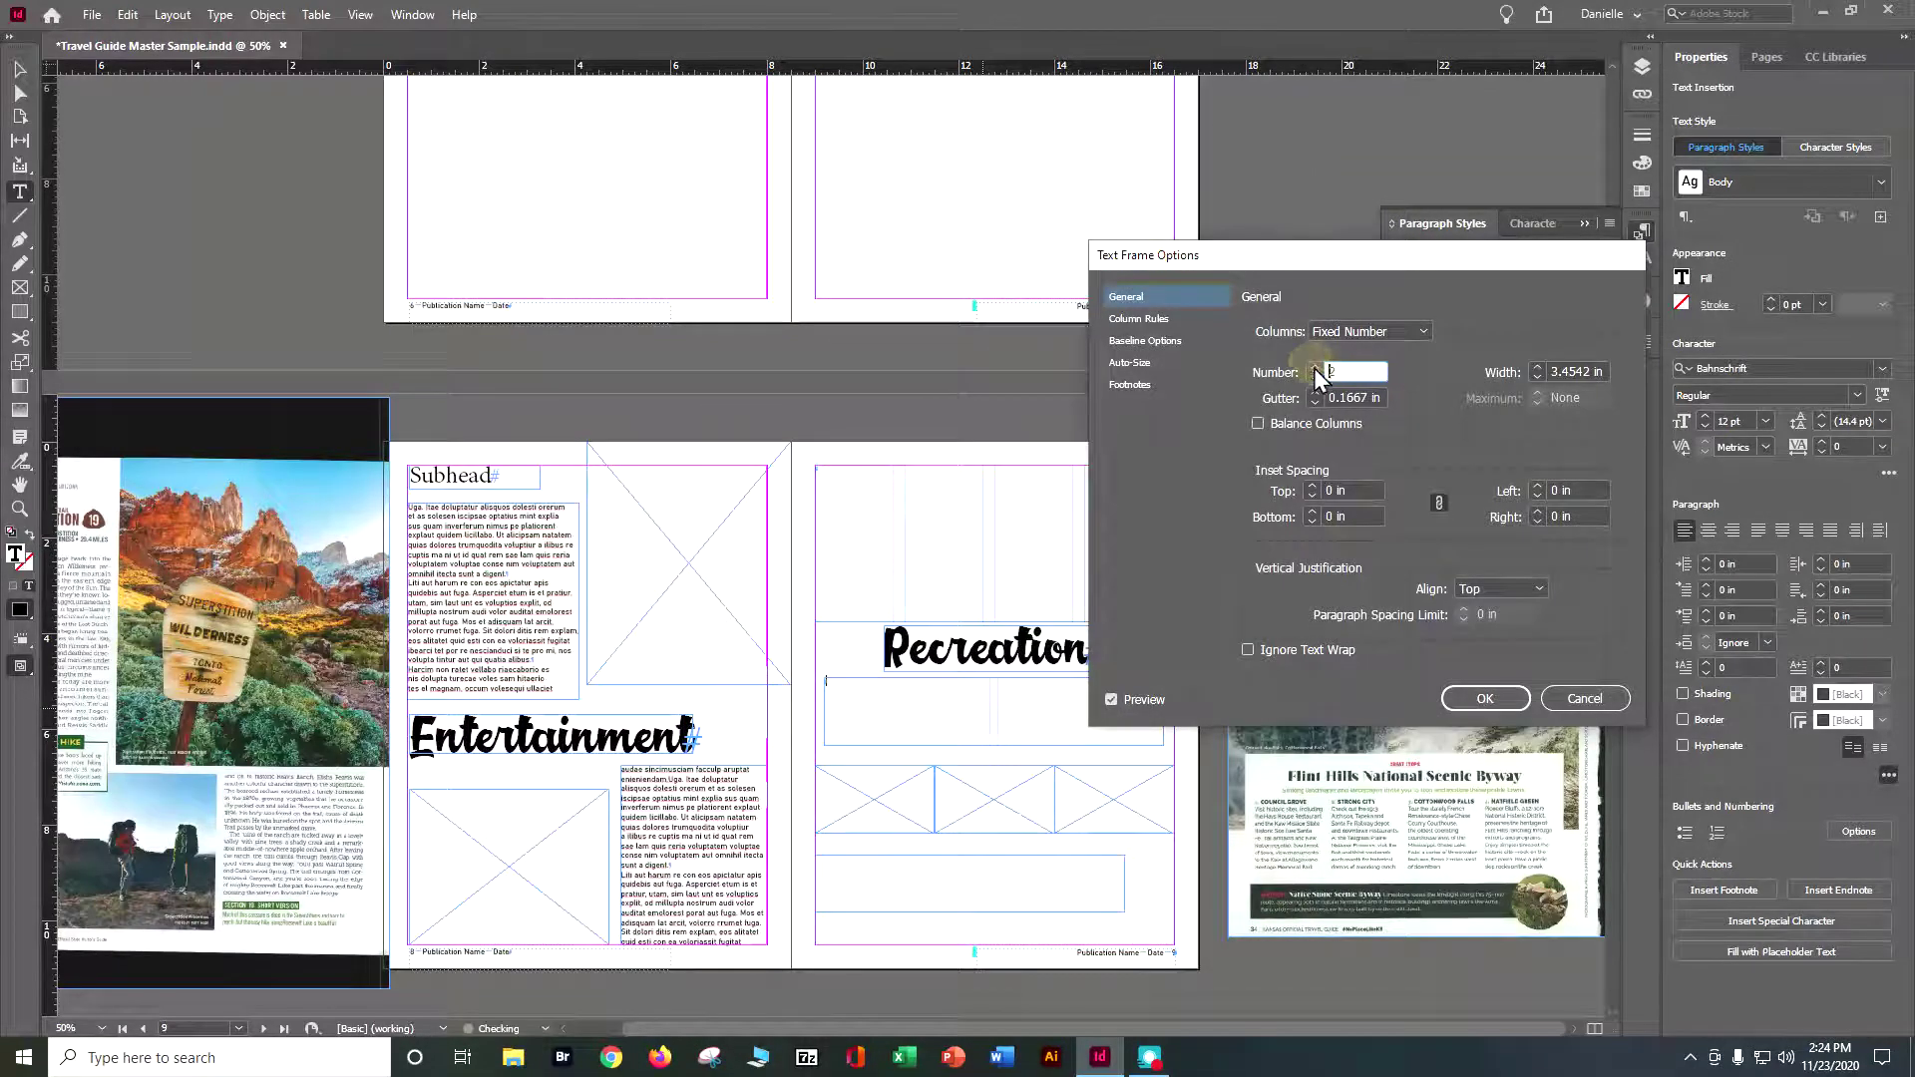
pyautogui.click(1463, 694)
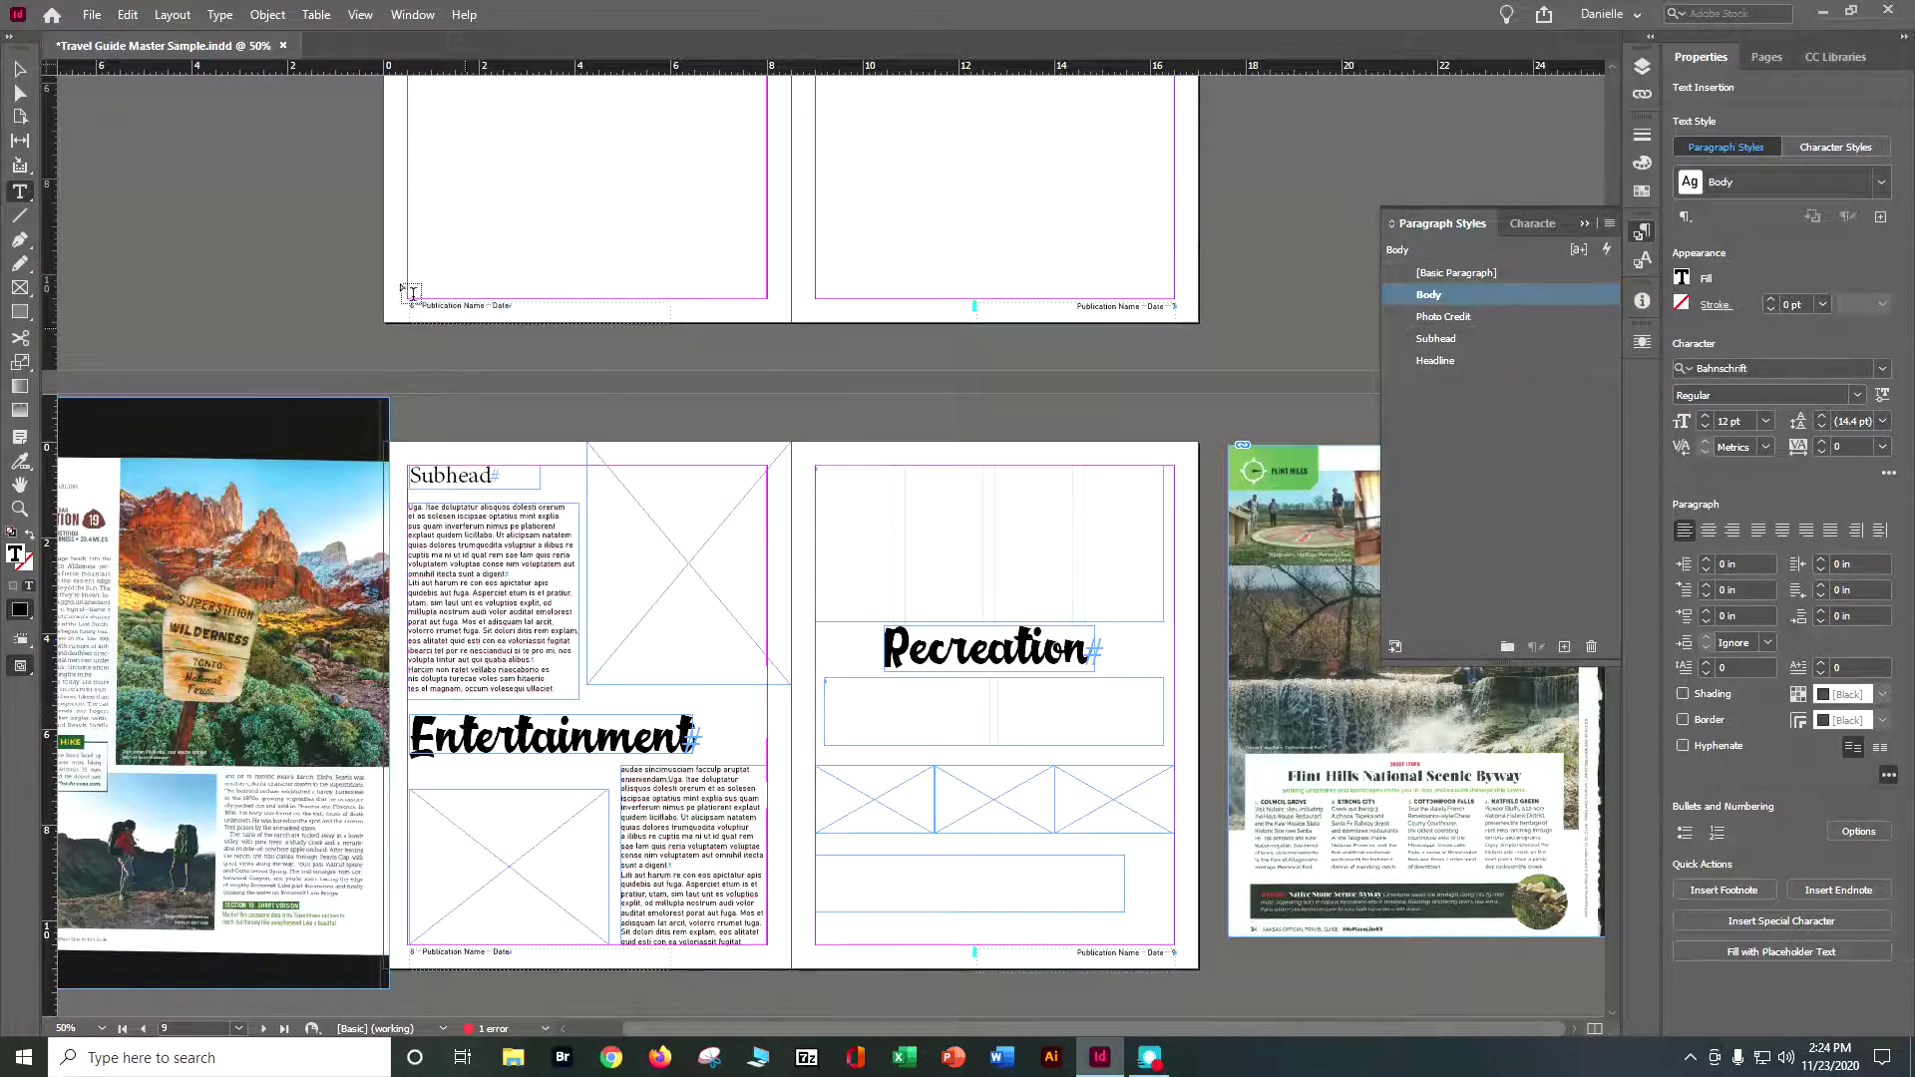
# Step: Widen the new two-column text frame out to the left and right margins
pyautogui.press('Escape')
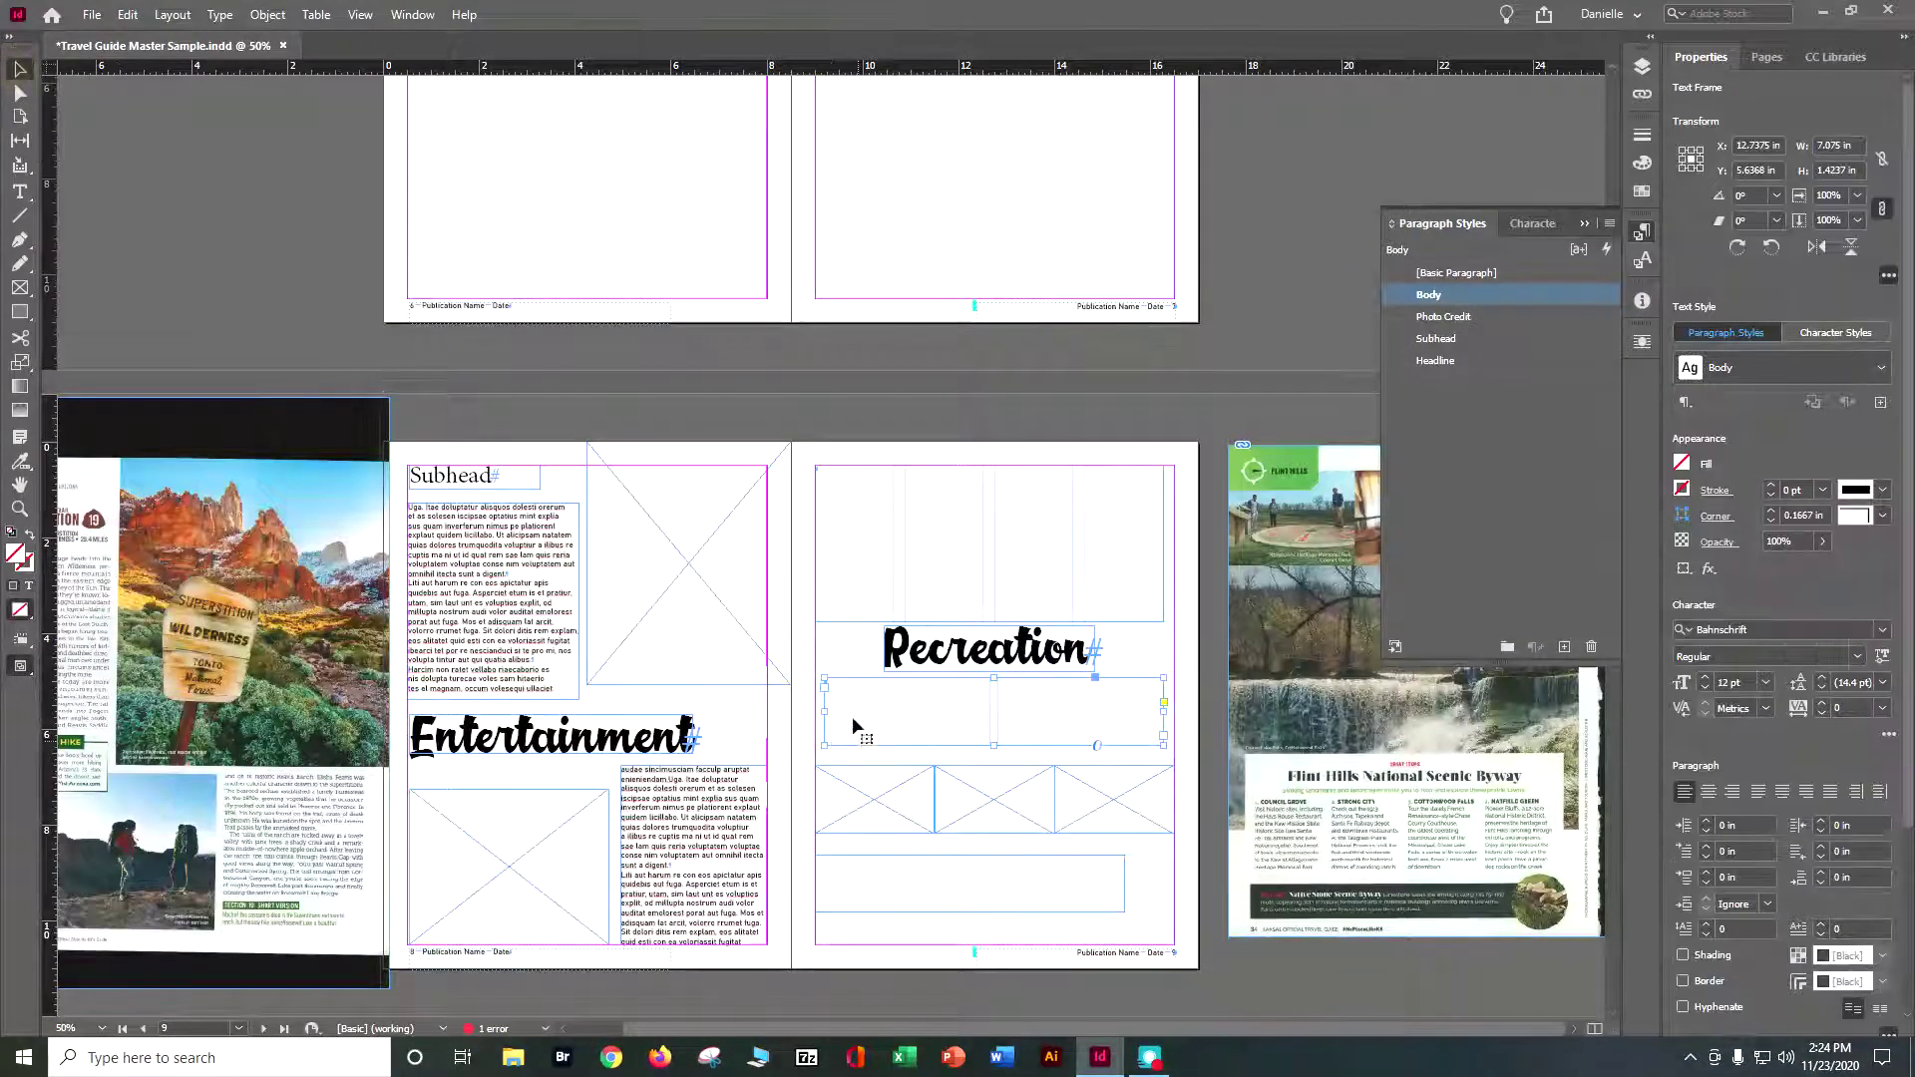
pyautogui.moveTo(823, 714); pyautogui.dragTo(815, 714)
pyautogui.moveTo(1164, 714); pyautogui.dragTo(1177, 716)
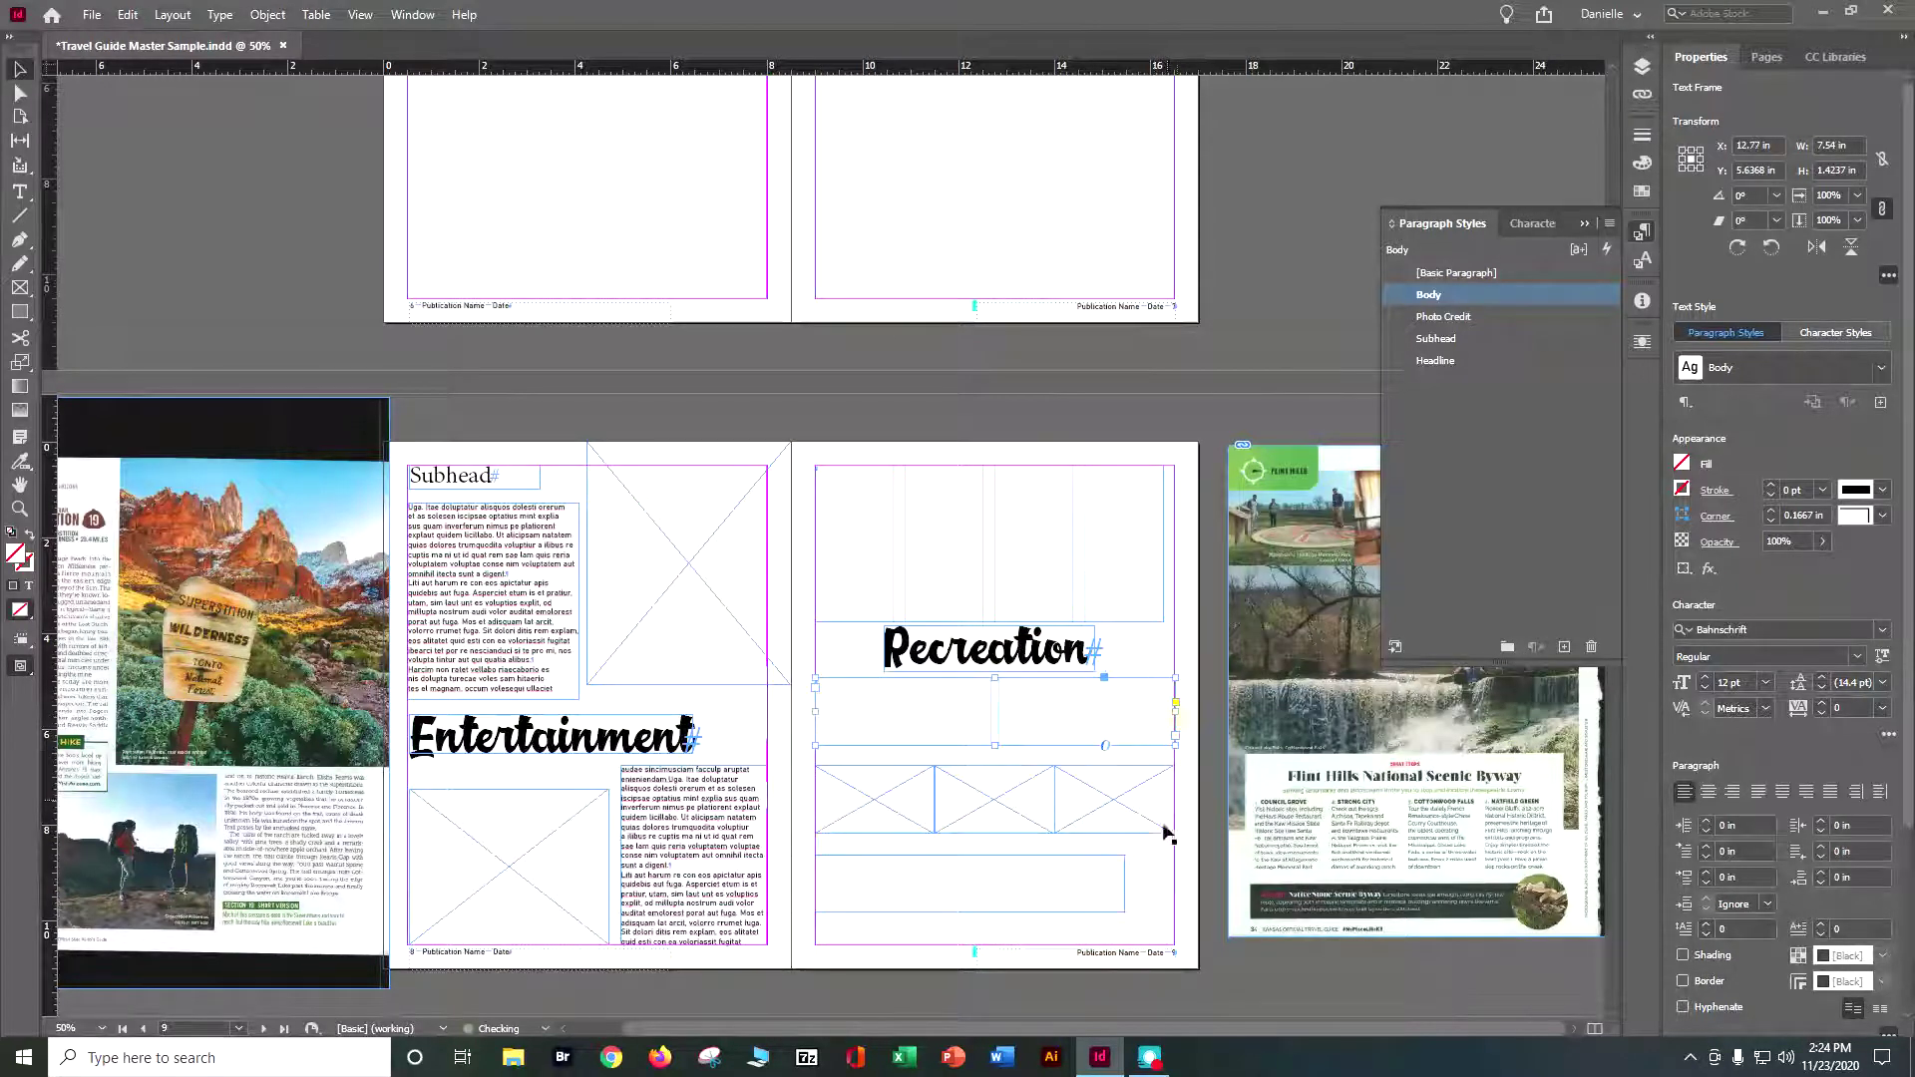
pyautogui.click(1217, 712)
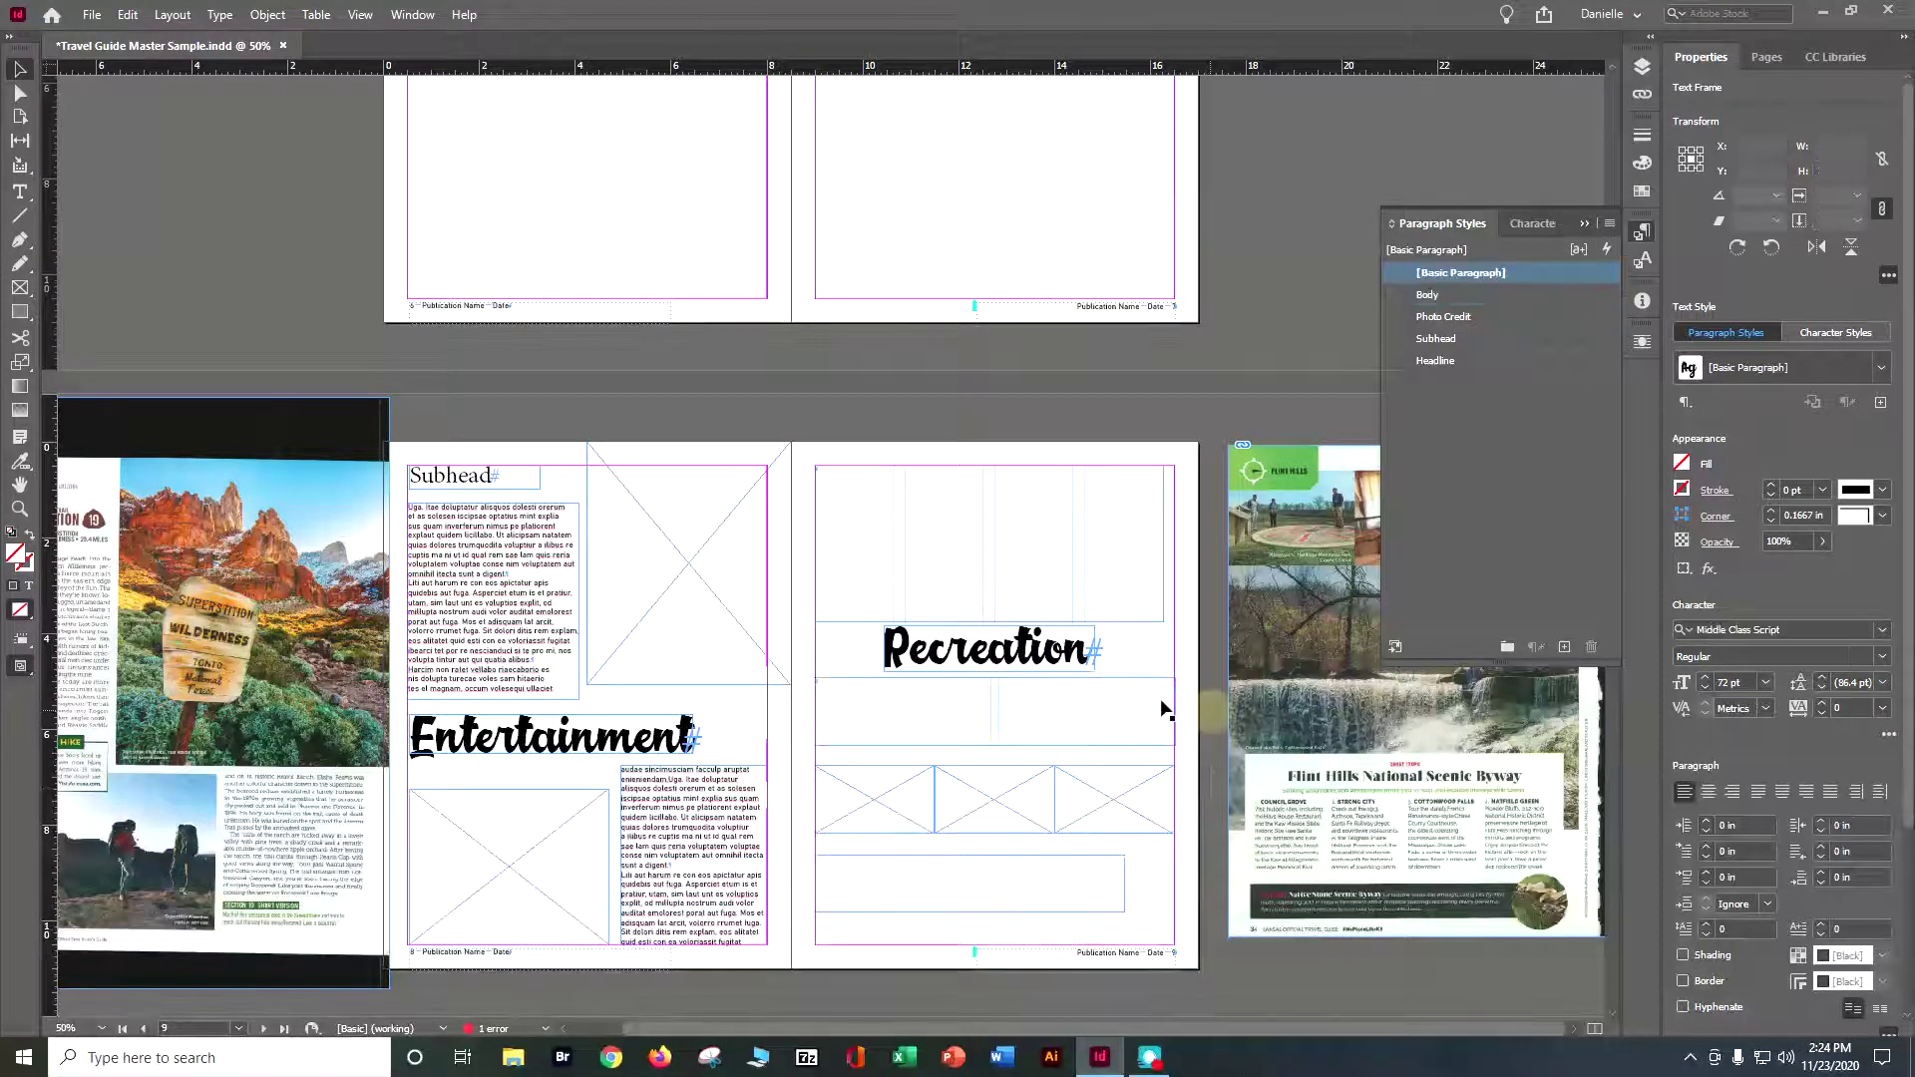
# Step: Nudge the Recreation headline frame and widen the top Body frame to 7.5 in
pyautogui.click(1057, 659)
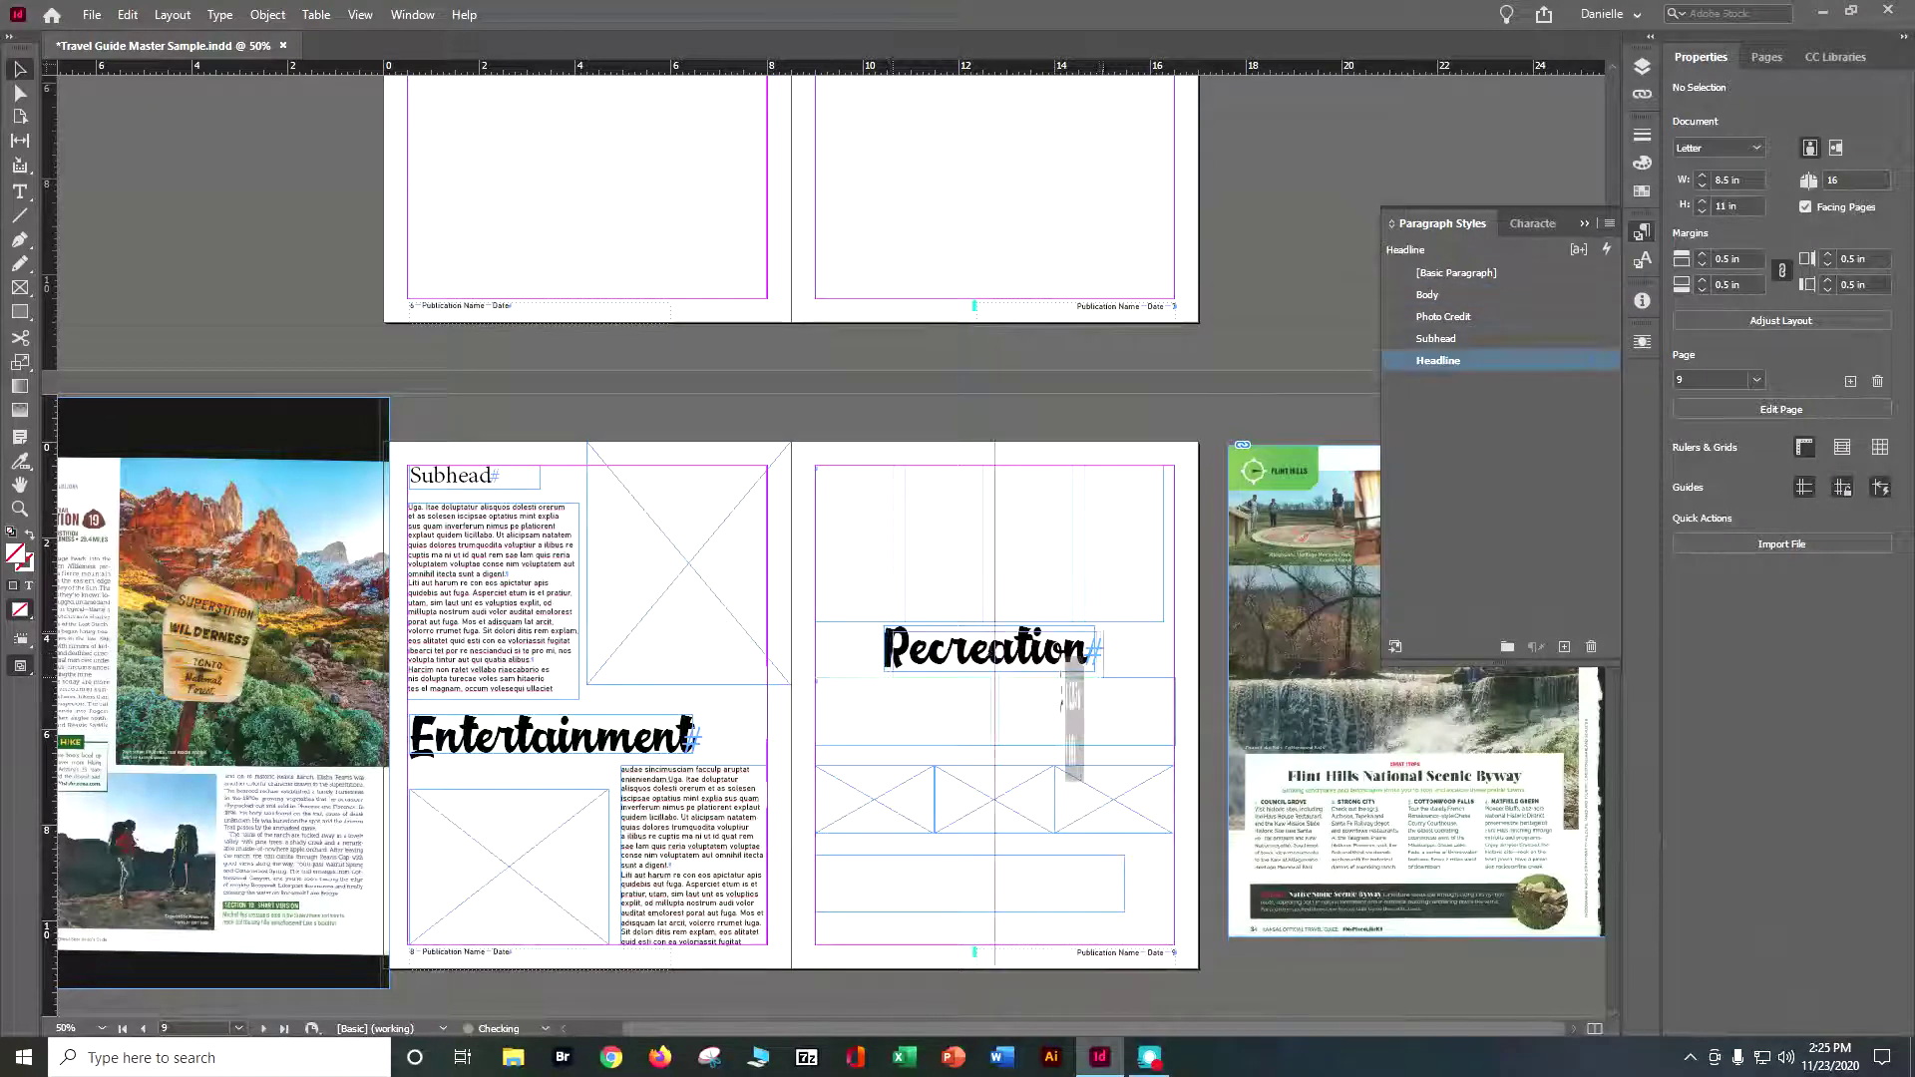
pyautogui.moveTo(1061, 651); pyautogui.dragTo(1067, 655)
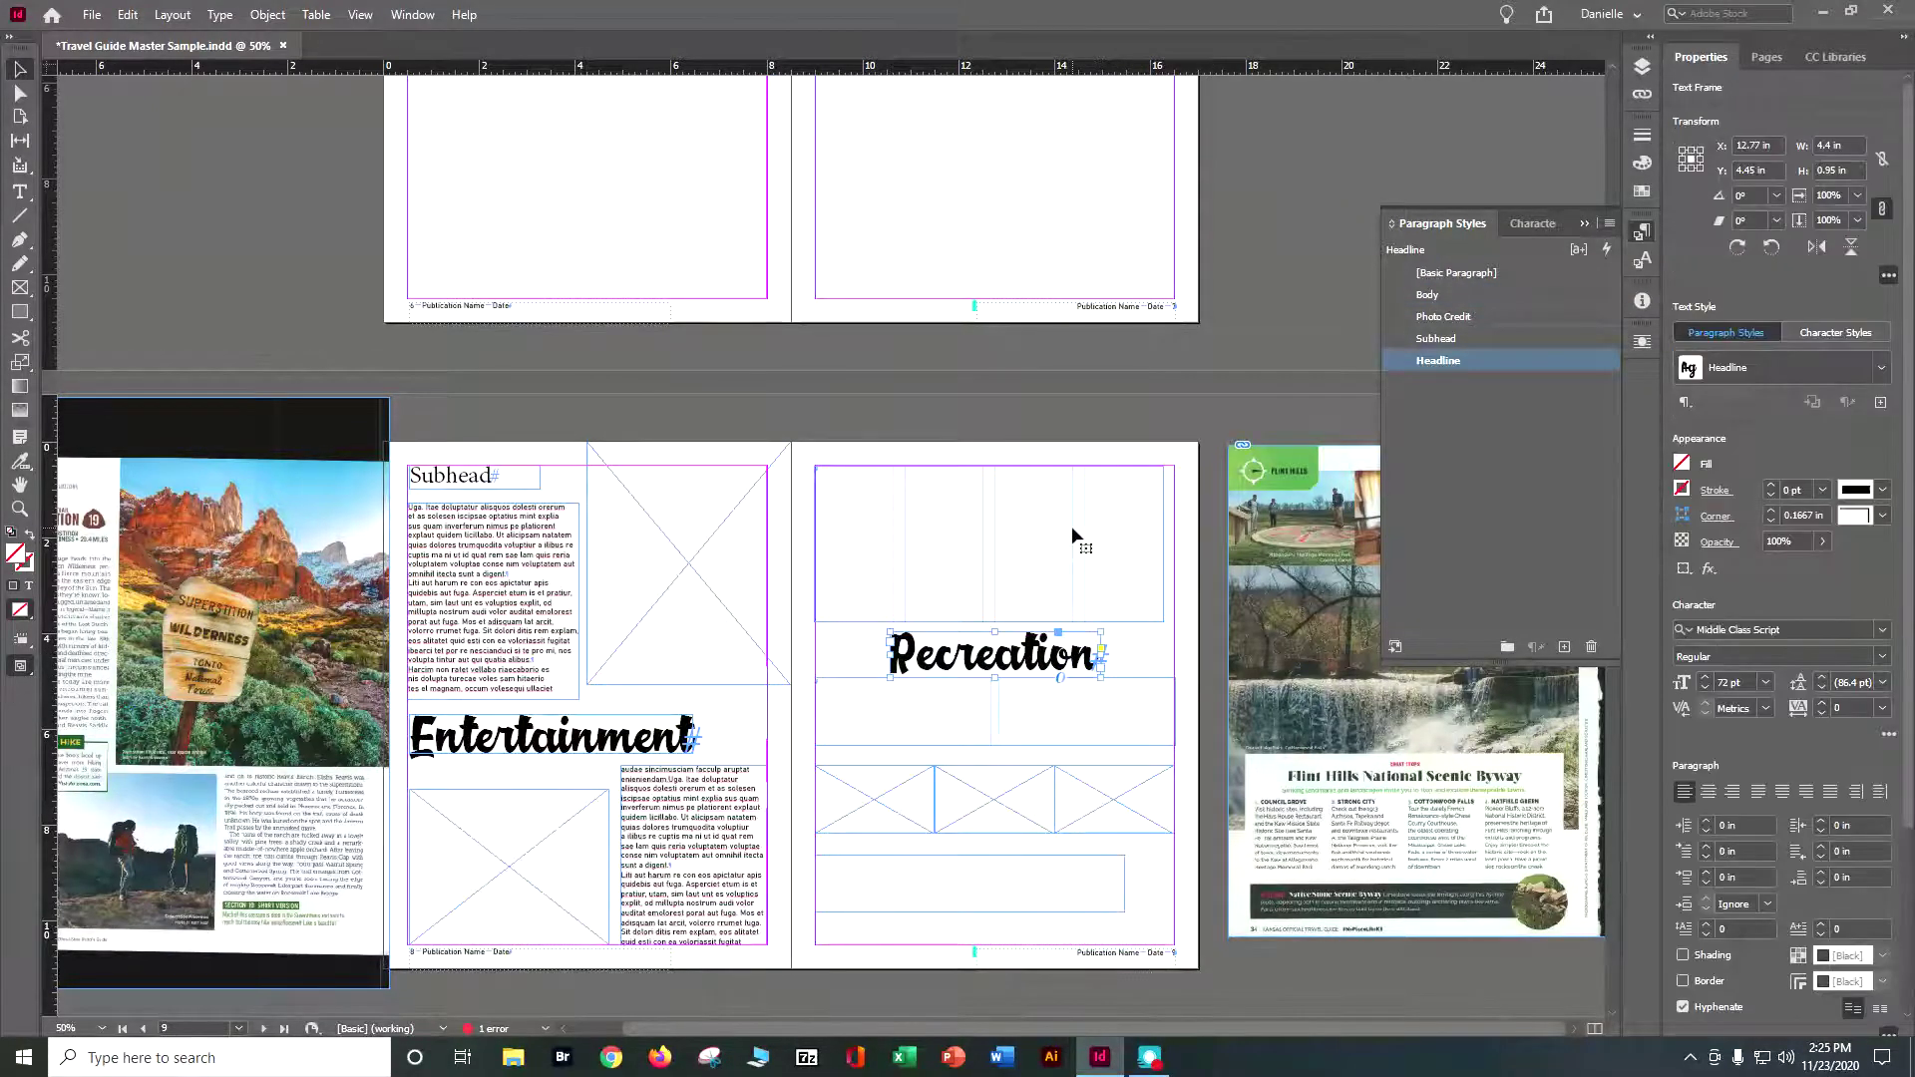
pyautogui.click(1072, 528)
pyautogui.moveTo(1161, 543); pyautogui.dragTo(1173, 545)
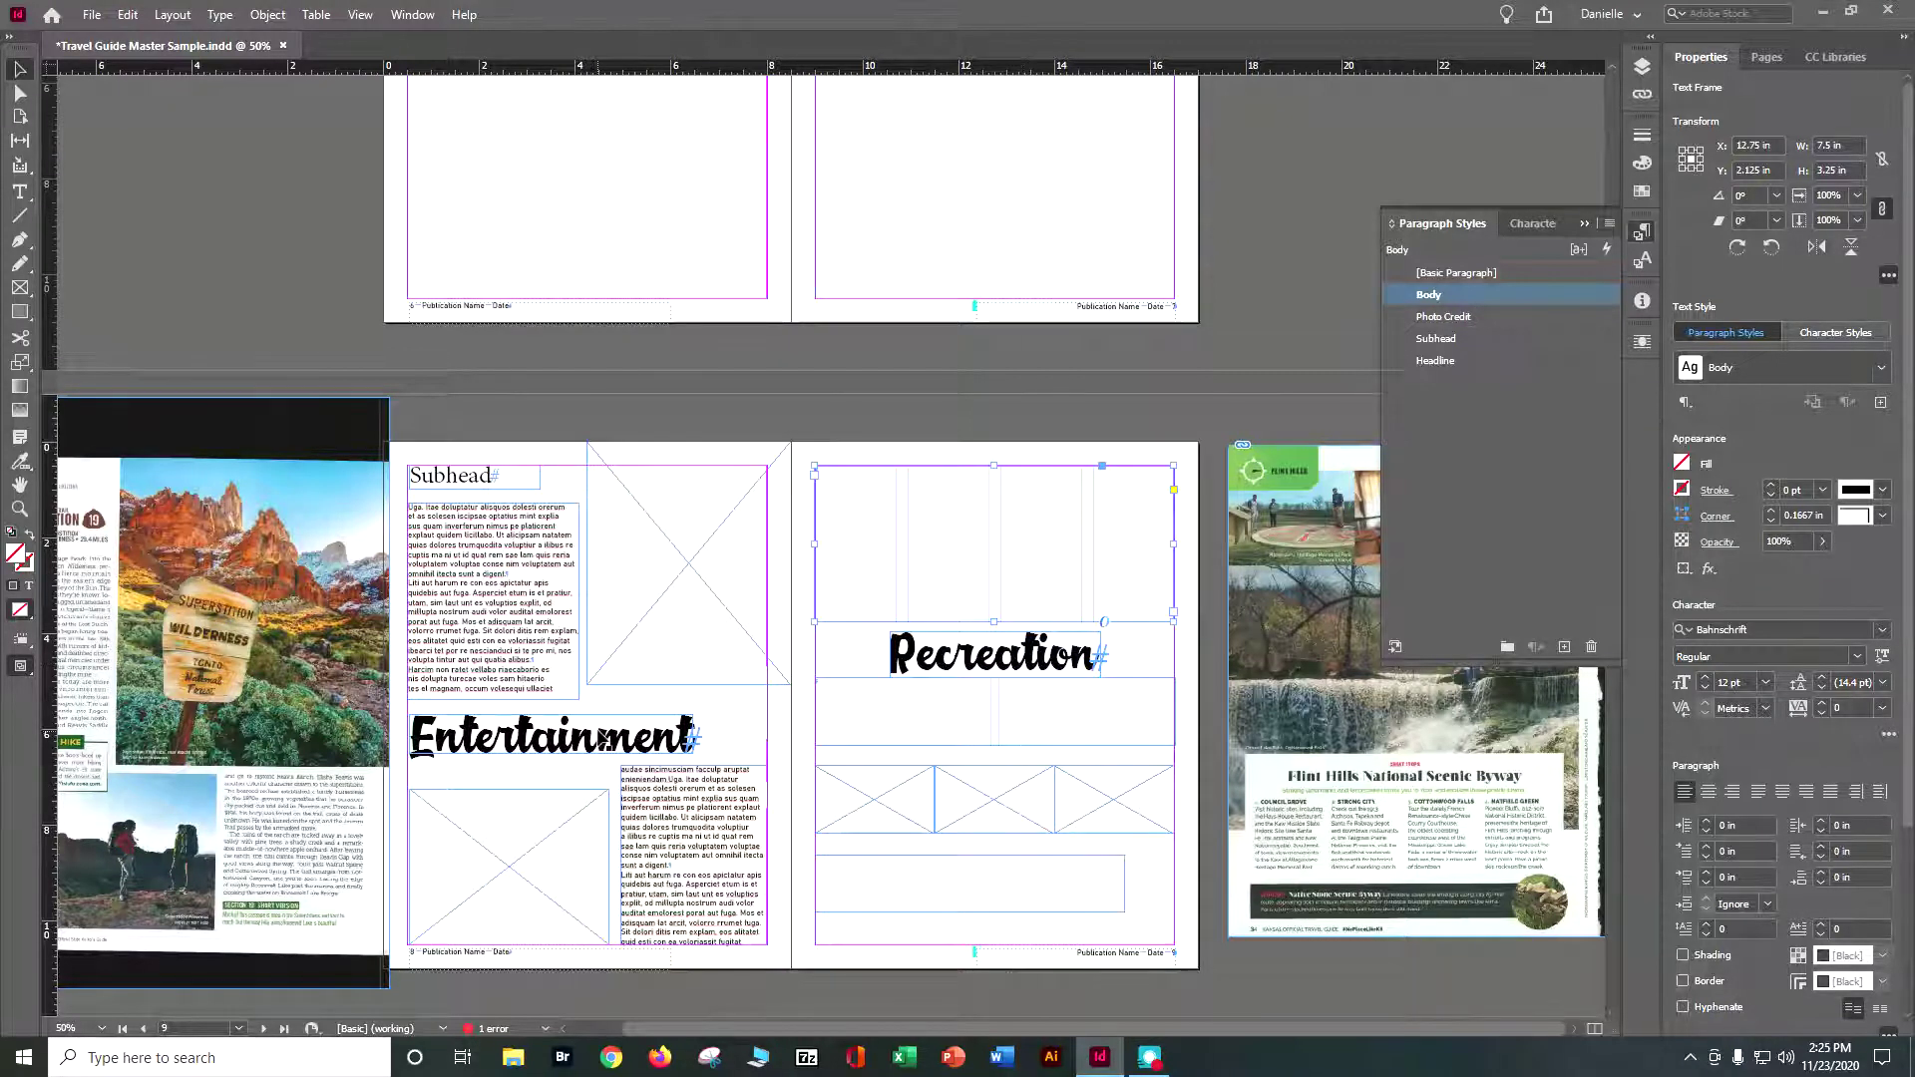
# Step: Copy the rotated photo credit from page 5 and paste it into page 9's gutter beside the images
pyautogui.scroll(7, 601, 733)
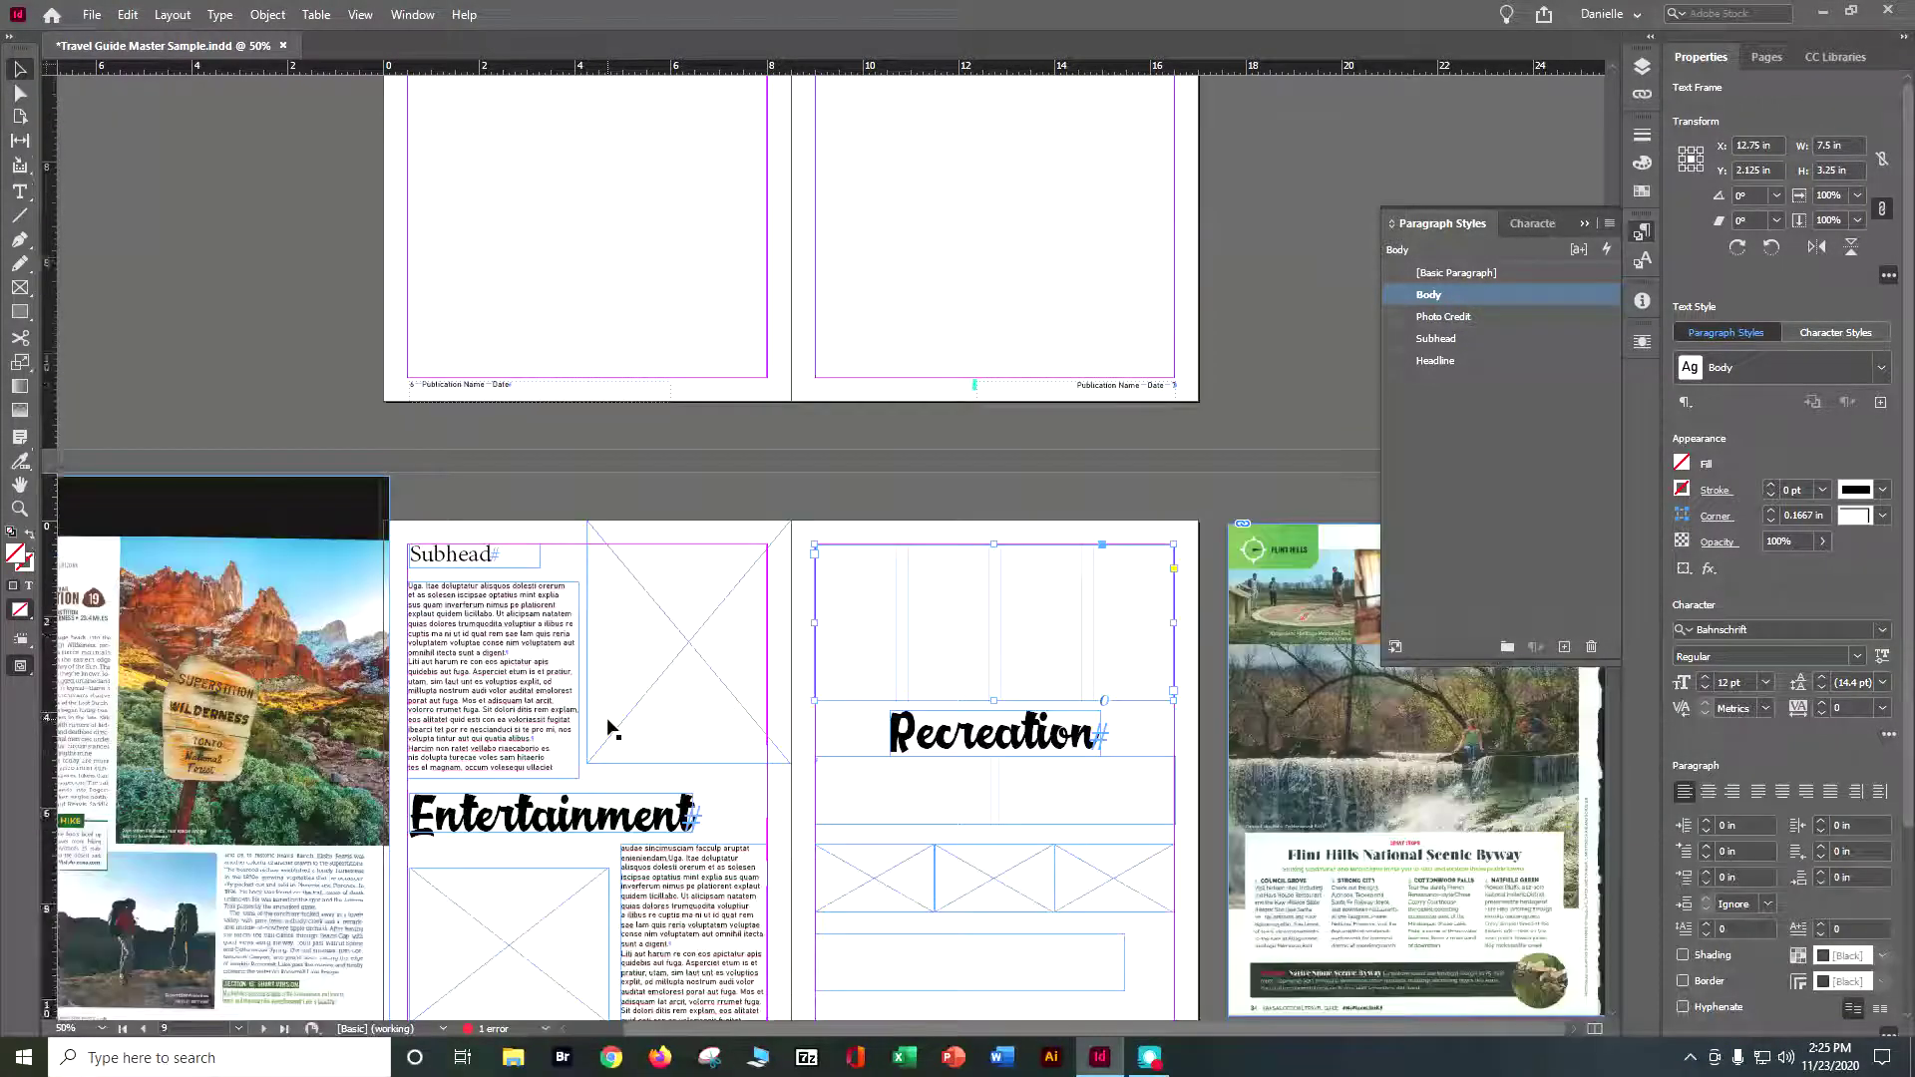
pyautogui.scroll(5, 609, 722)
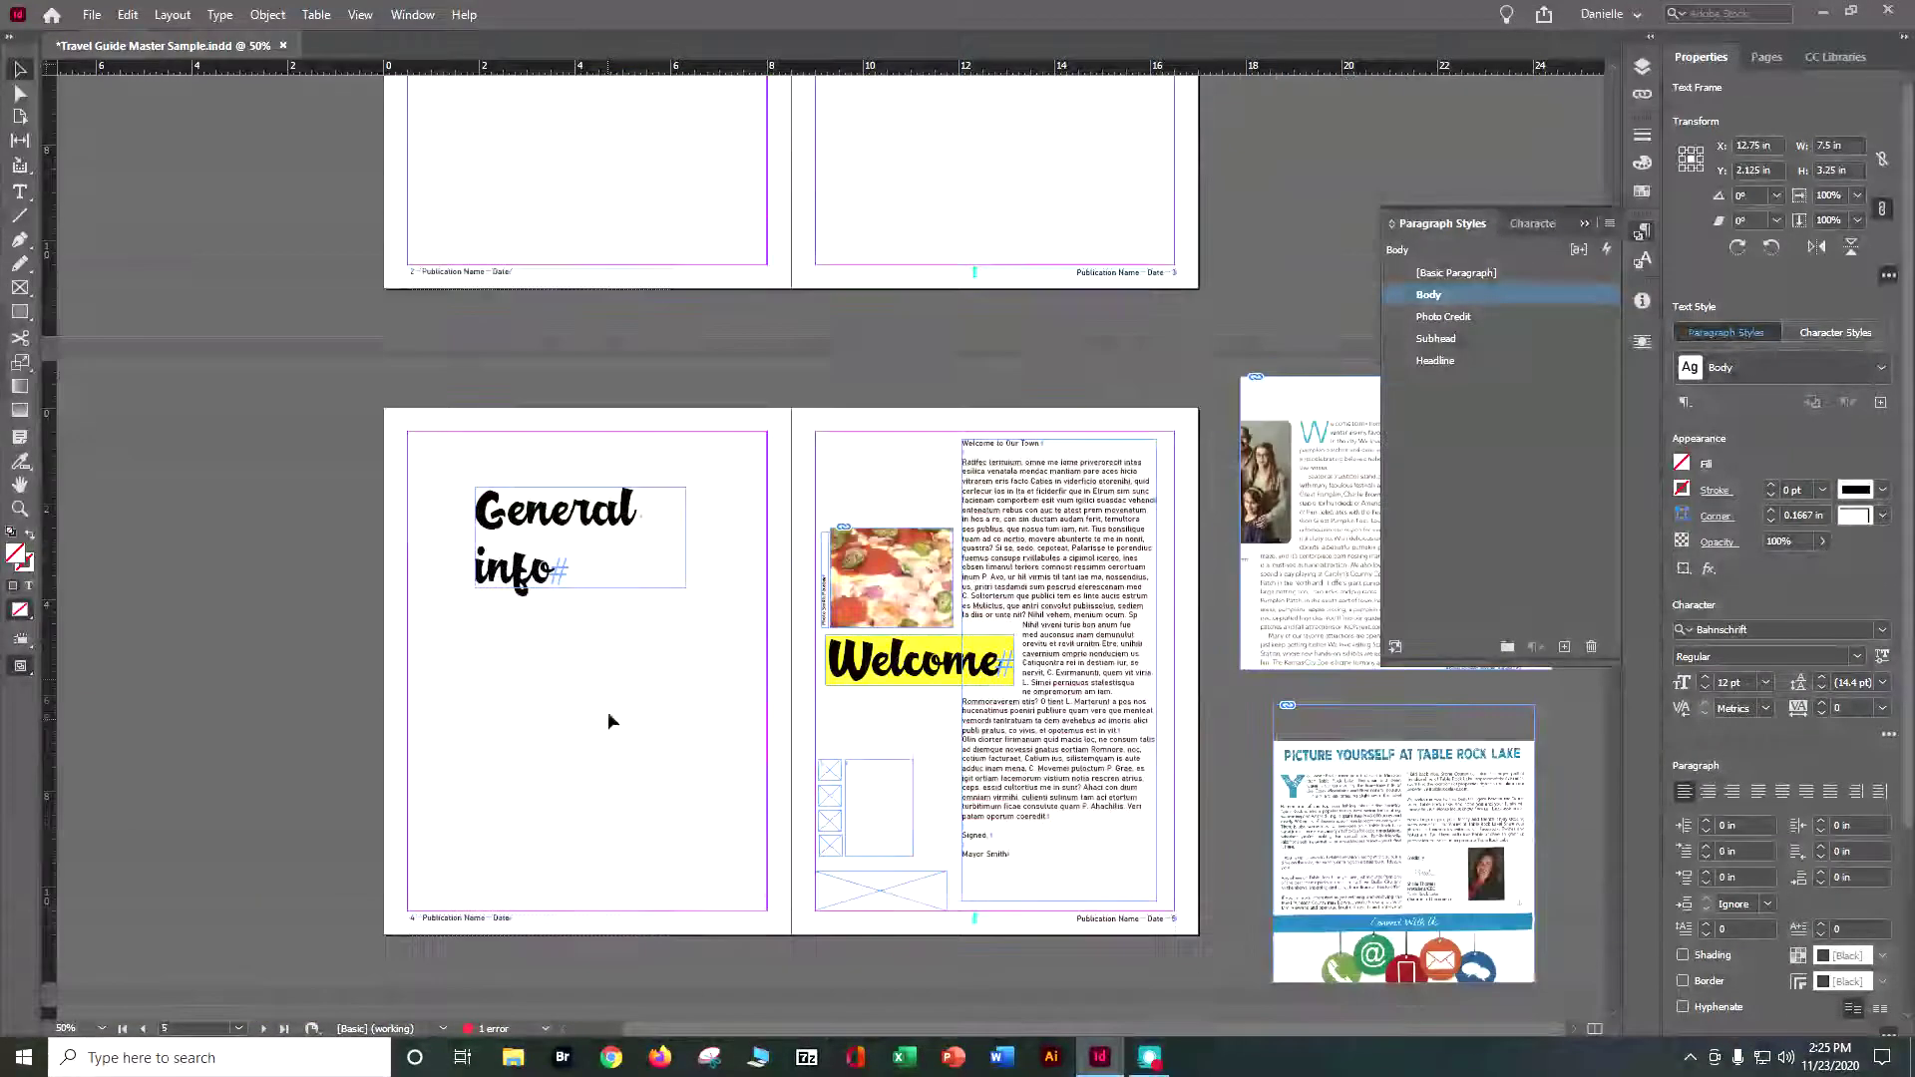
pyautogui.click(825, 611)
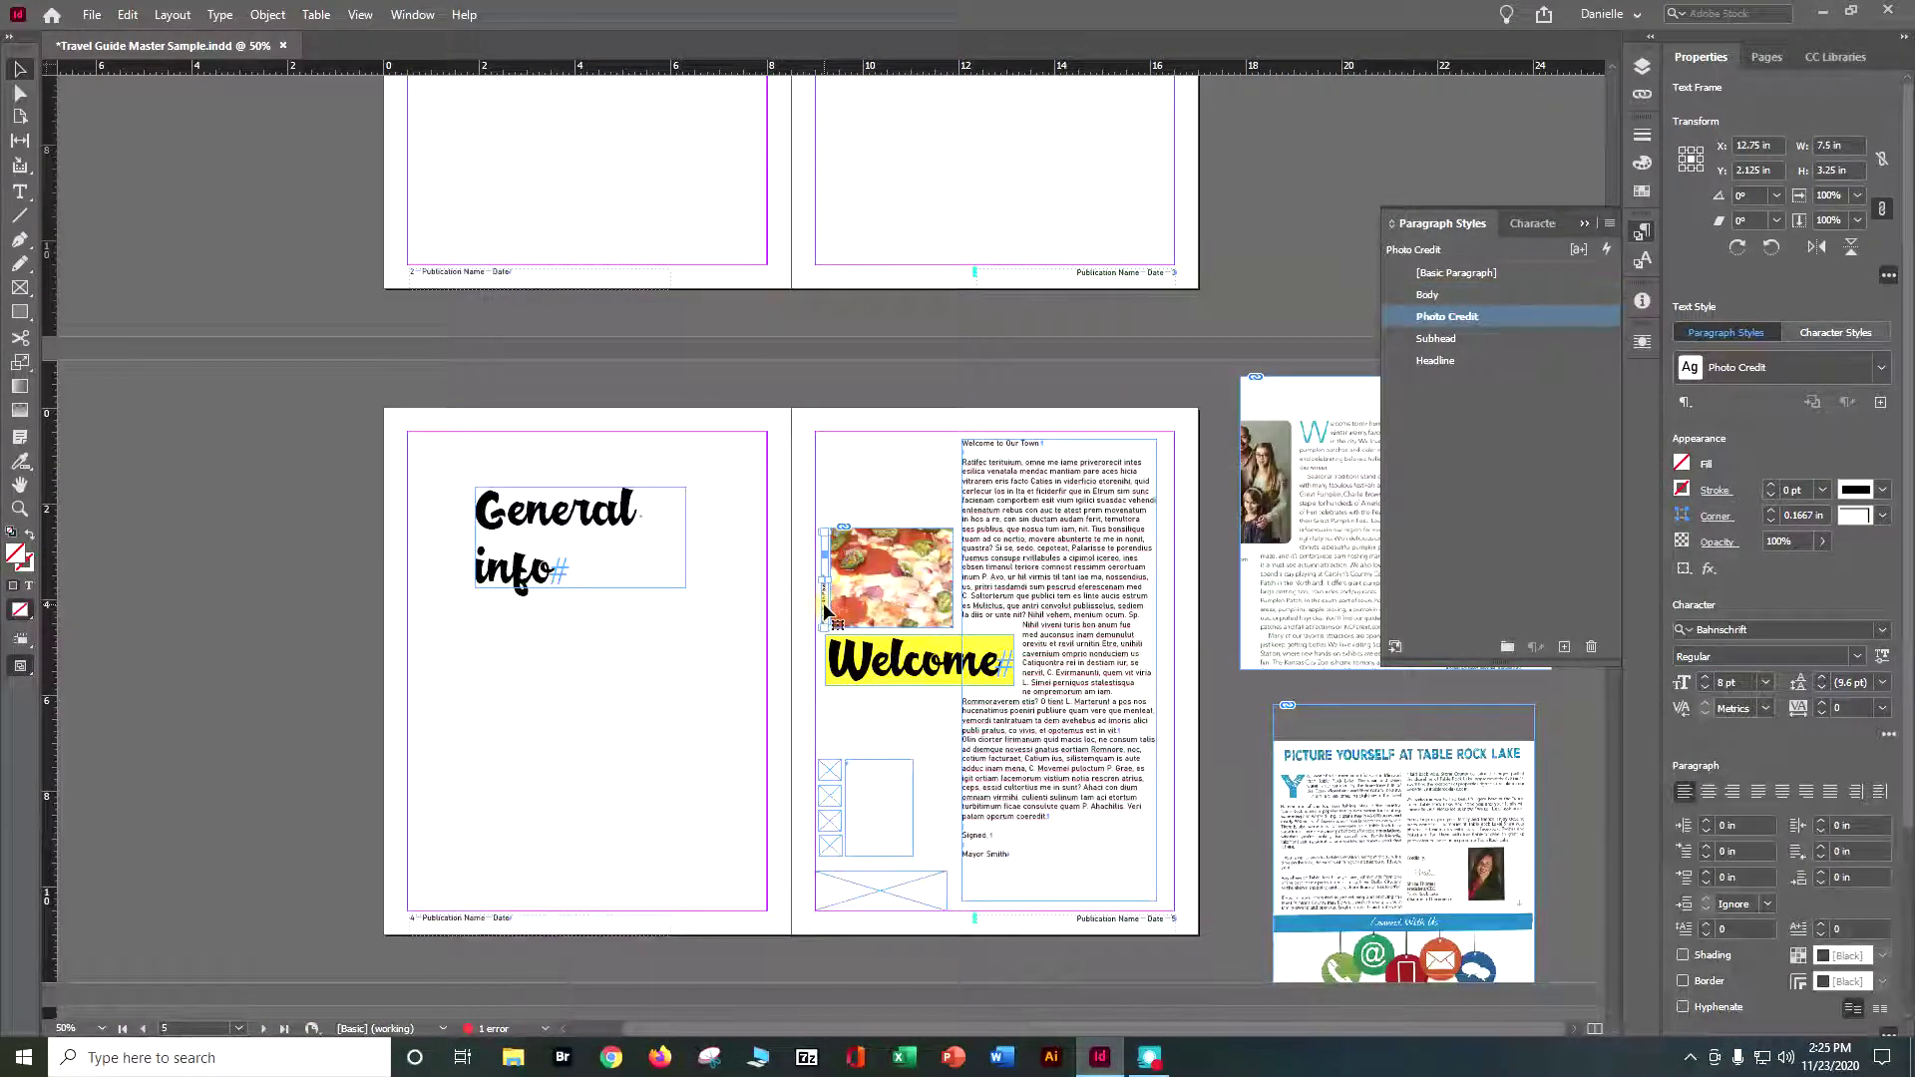
pyautogui.scroll(-10, 858, 663)
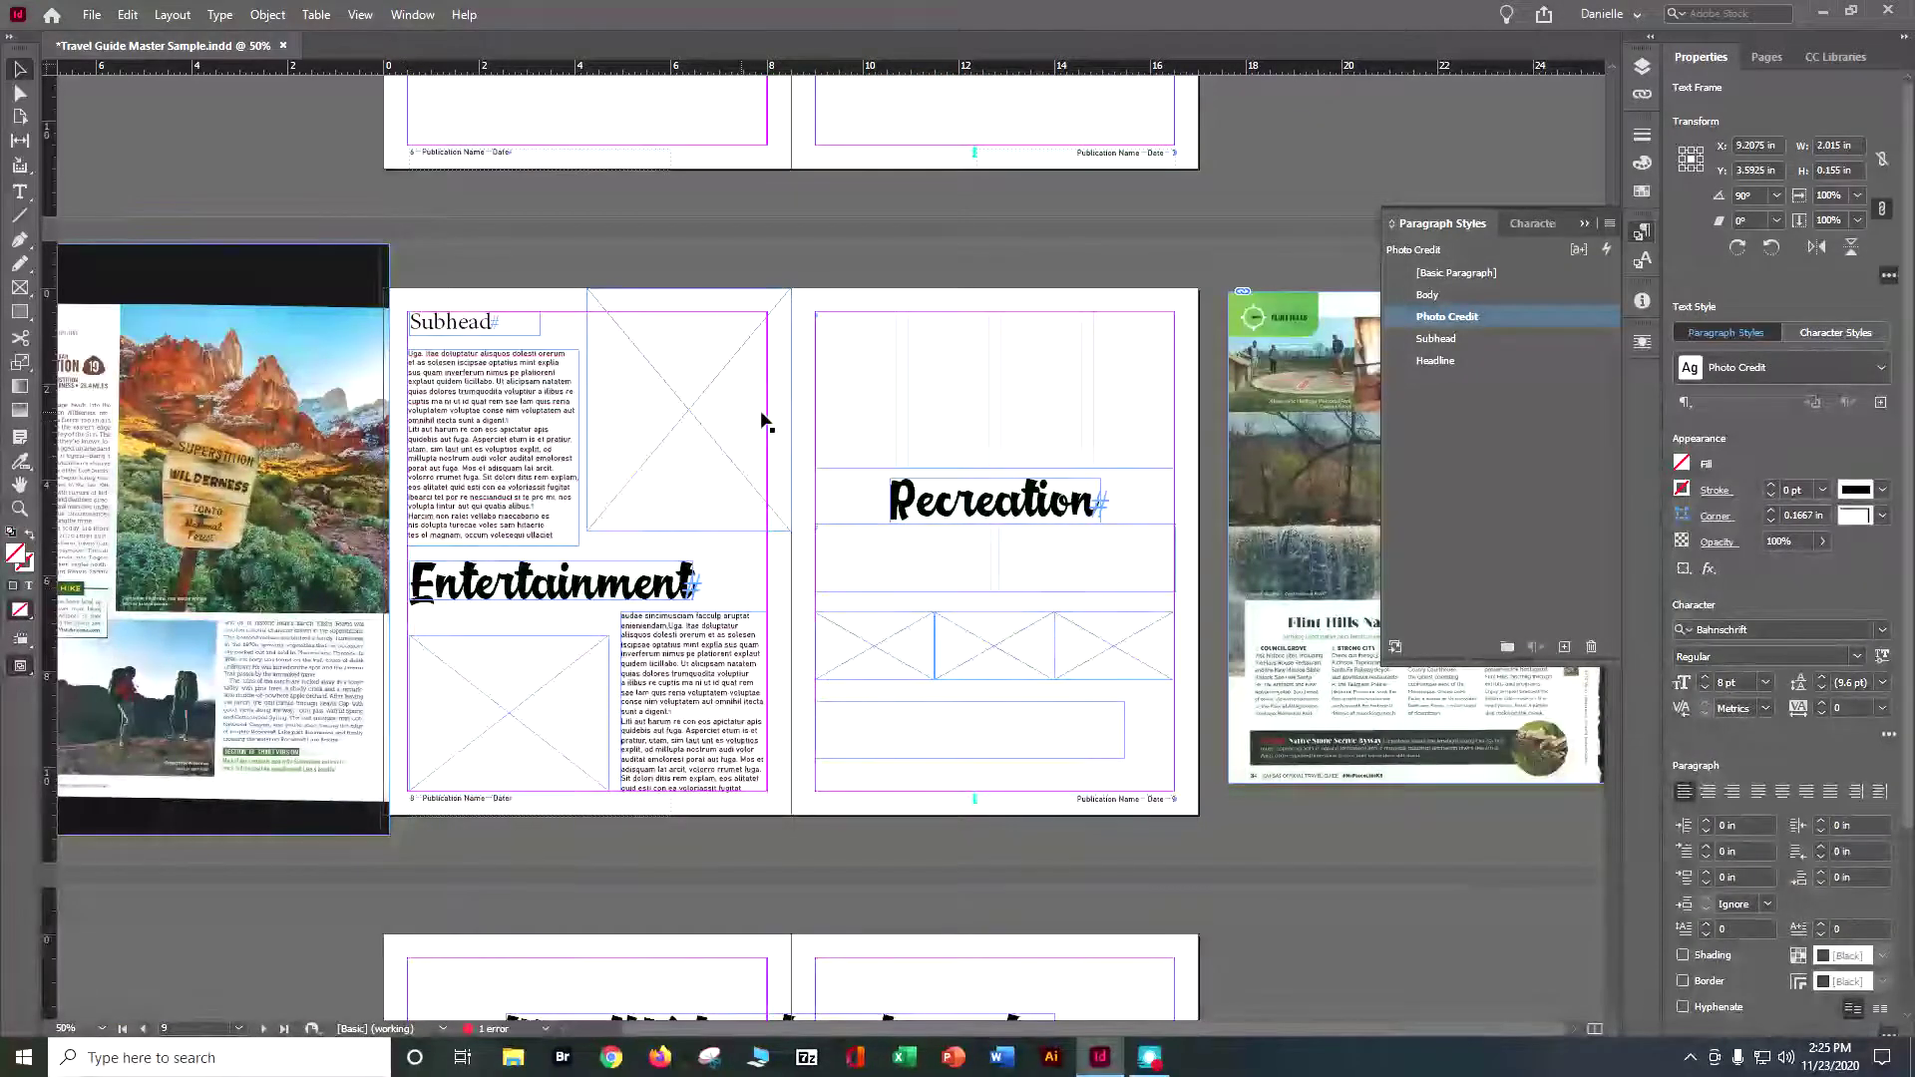
pyautogui.click(798, 361)
pyautogui.hotkey('ctrl', 'v')
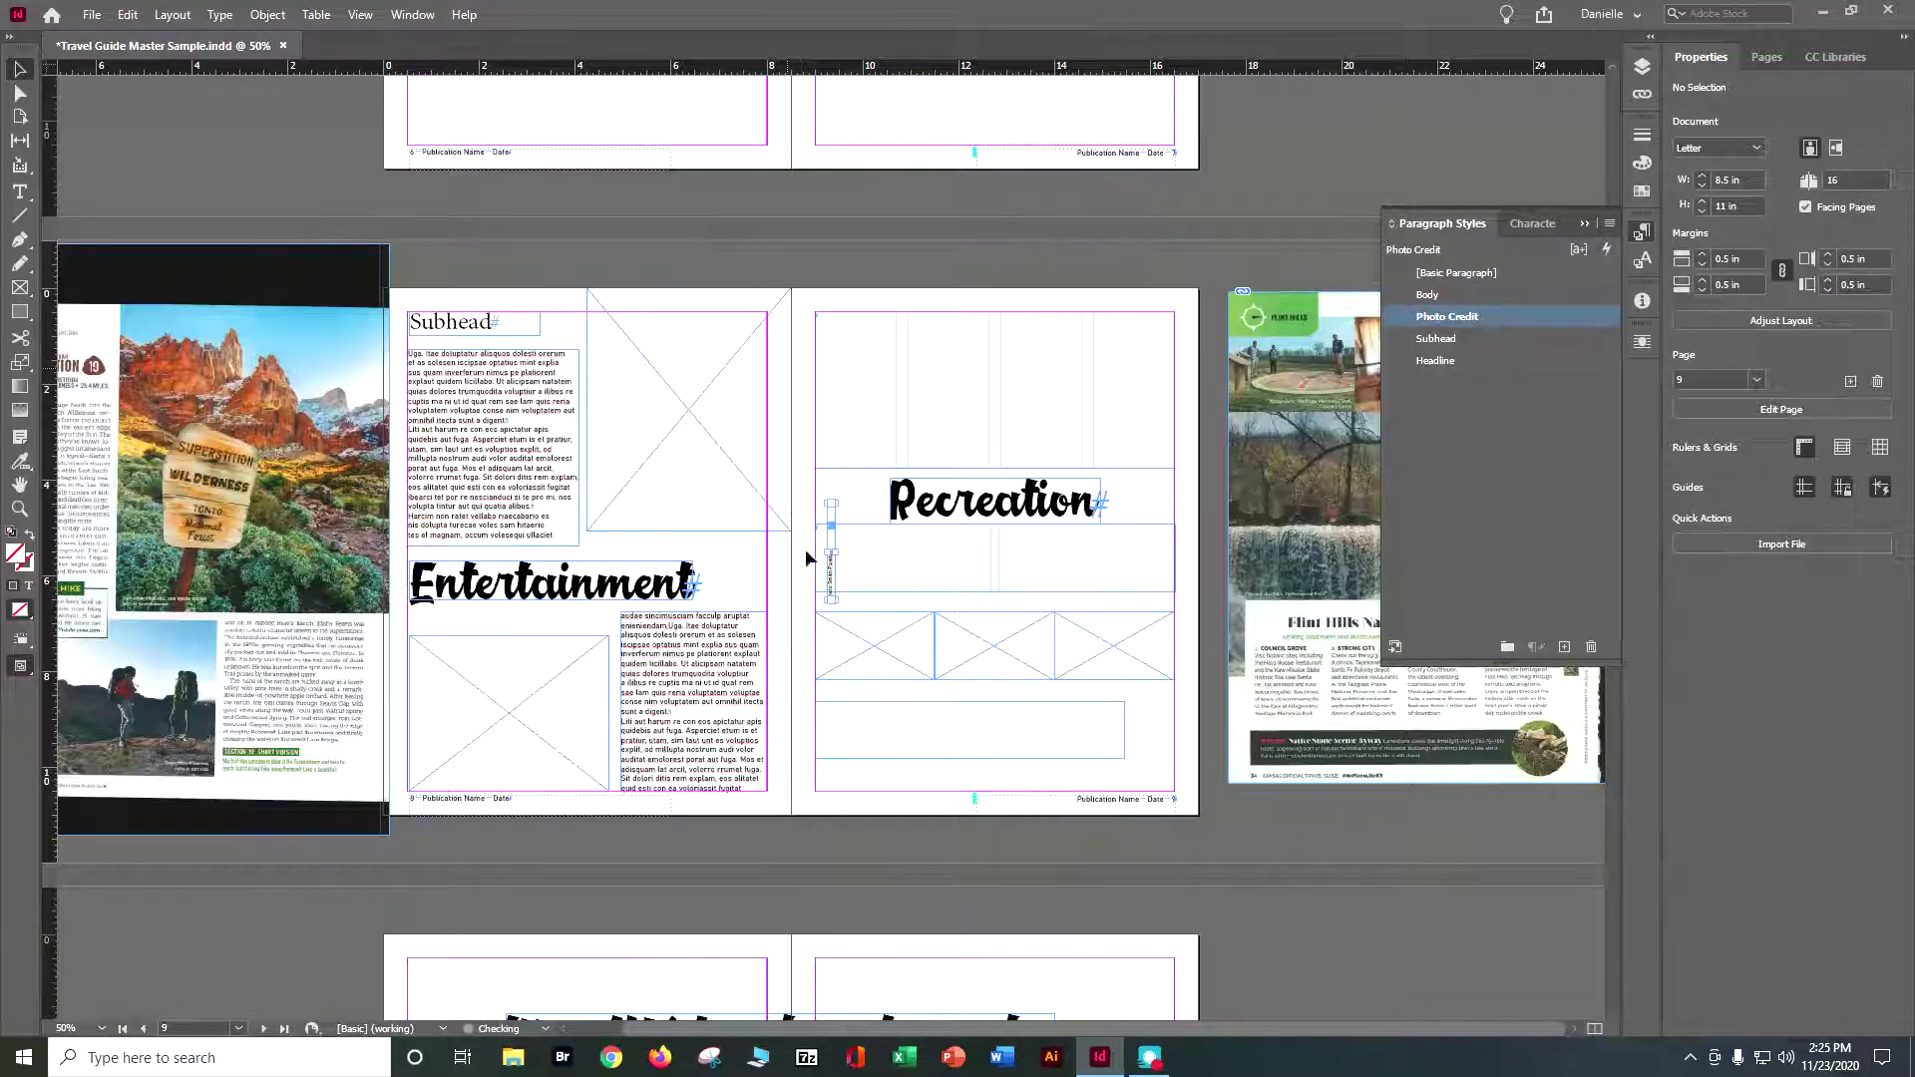
pyautogui.moveTo(828, 578); pyautogui.dragTo(806, 682)
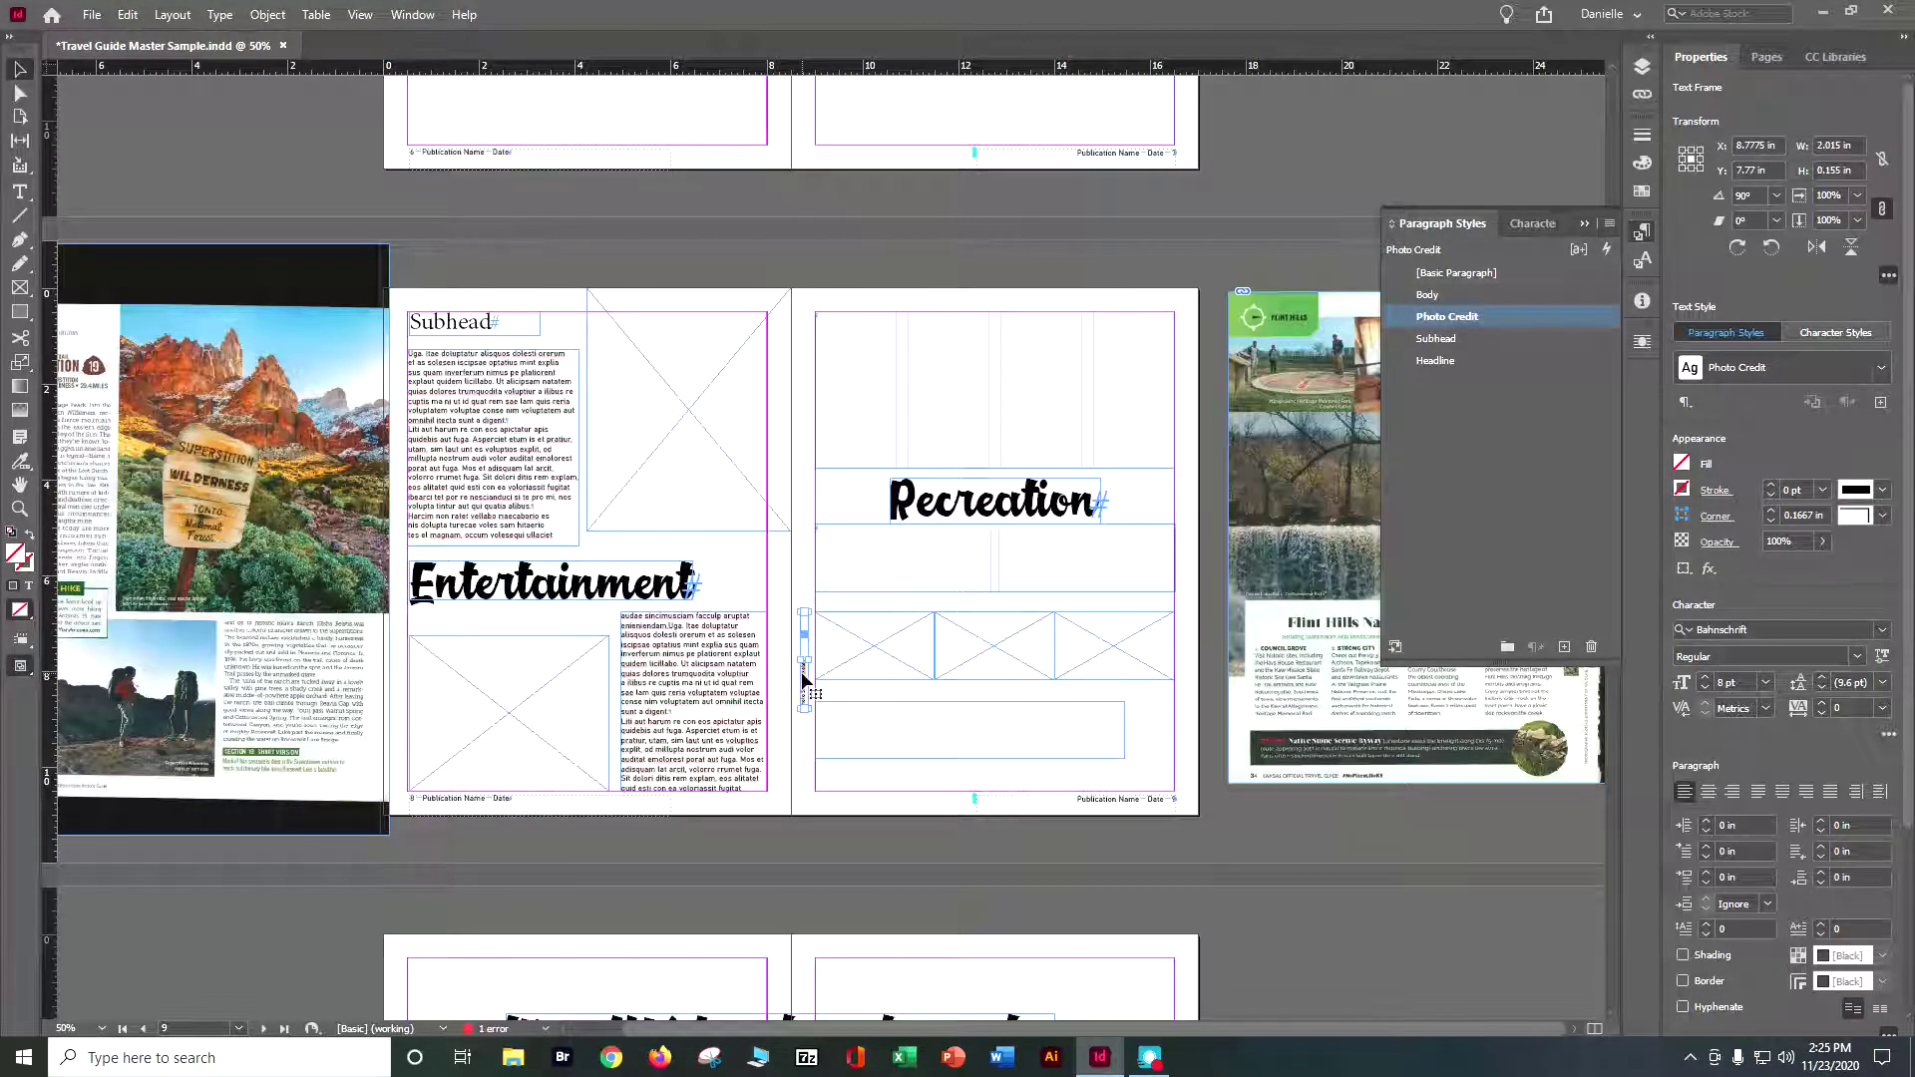
pyautogui.moveTo(803, 680); pyautogui.dragTo(1167, 642)
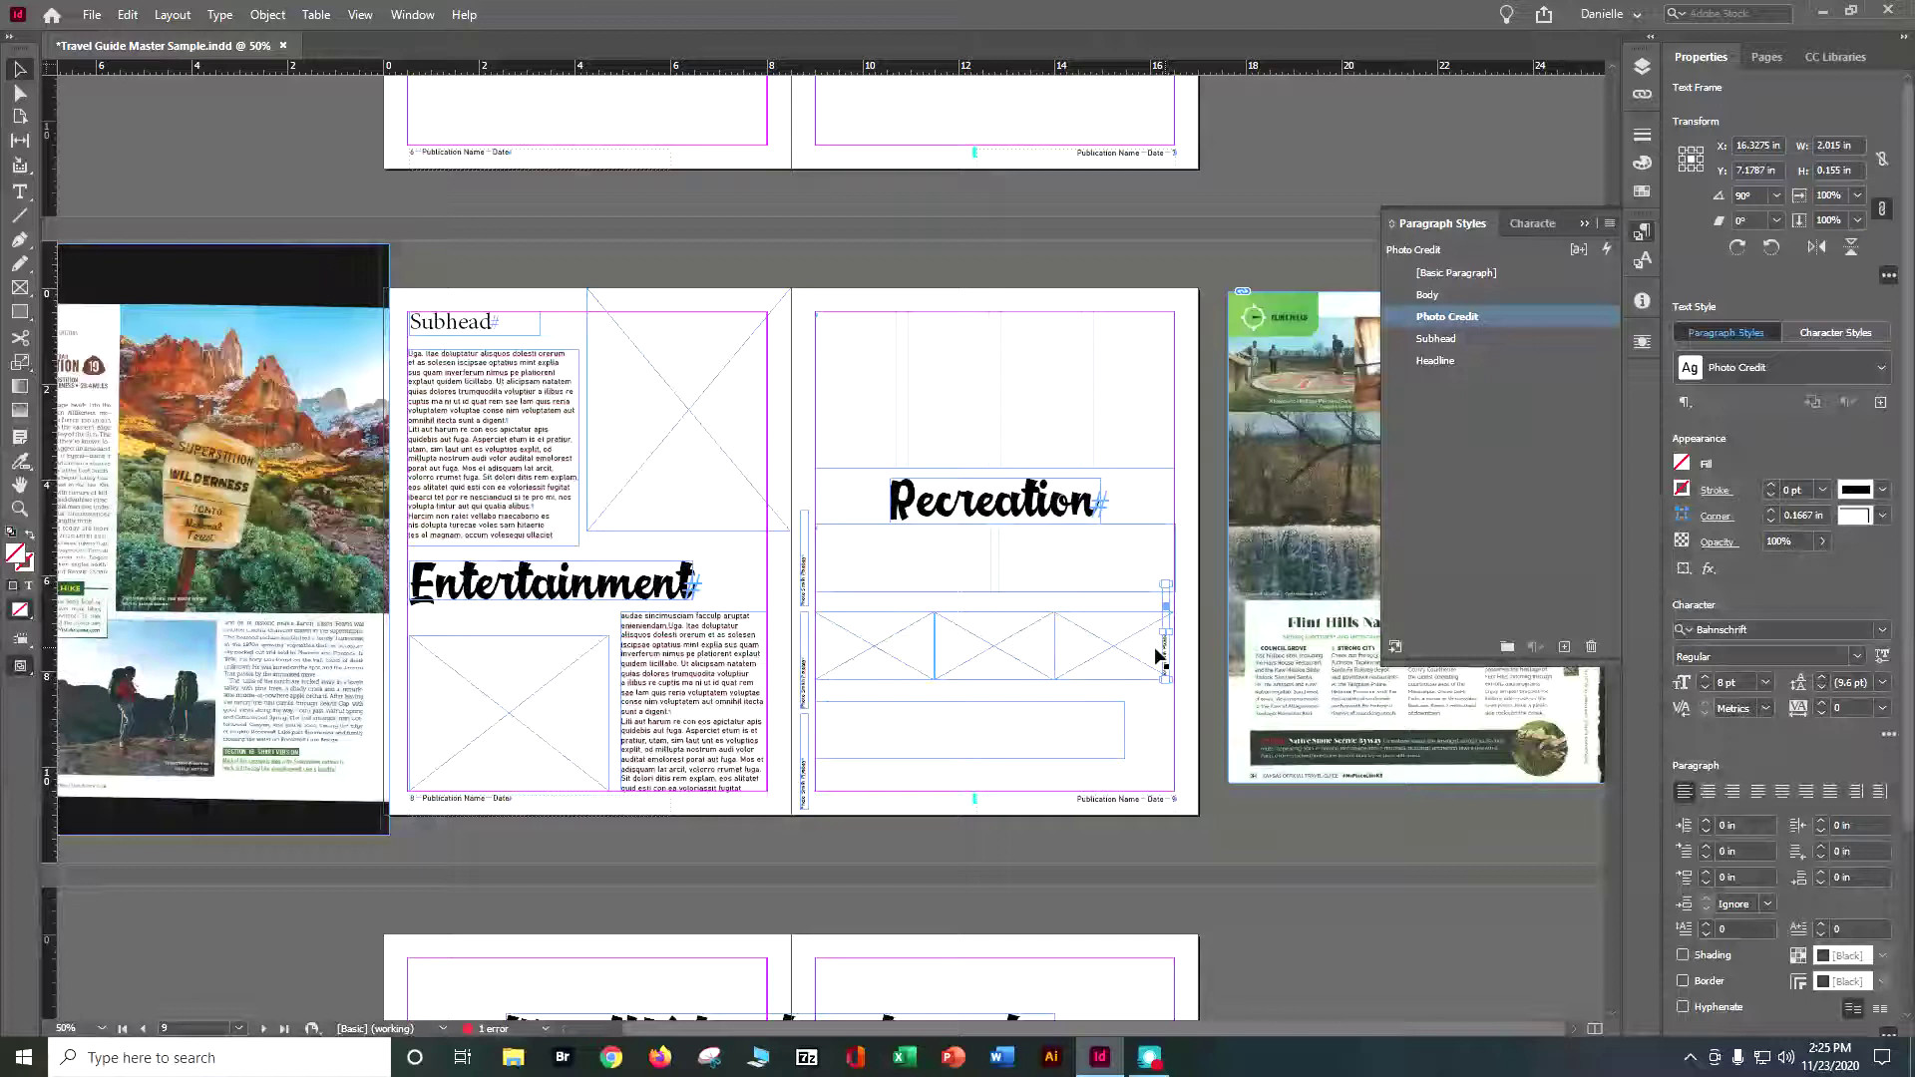
pyautogui.click(1182, 701)
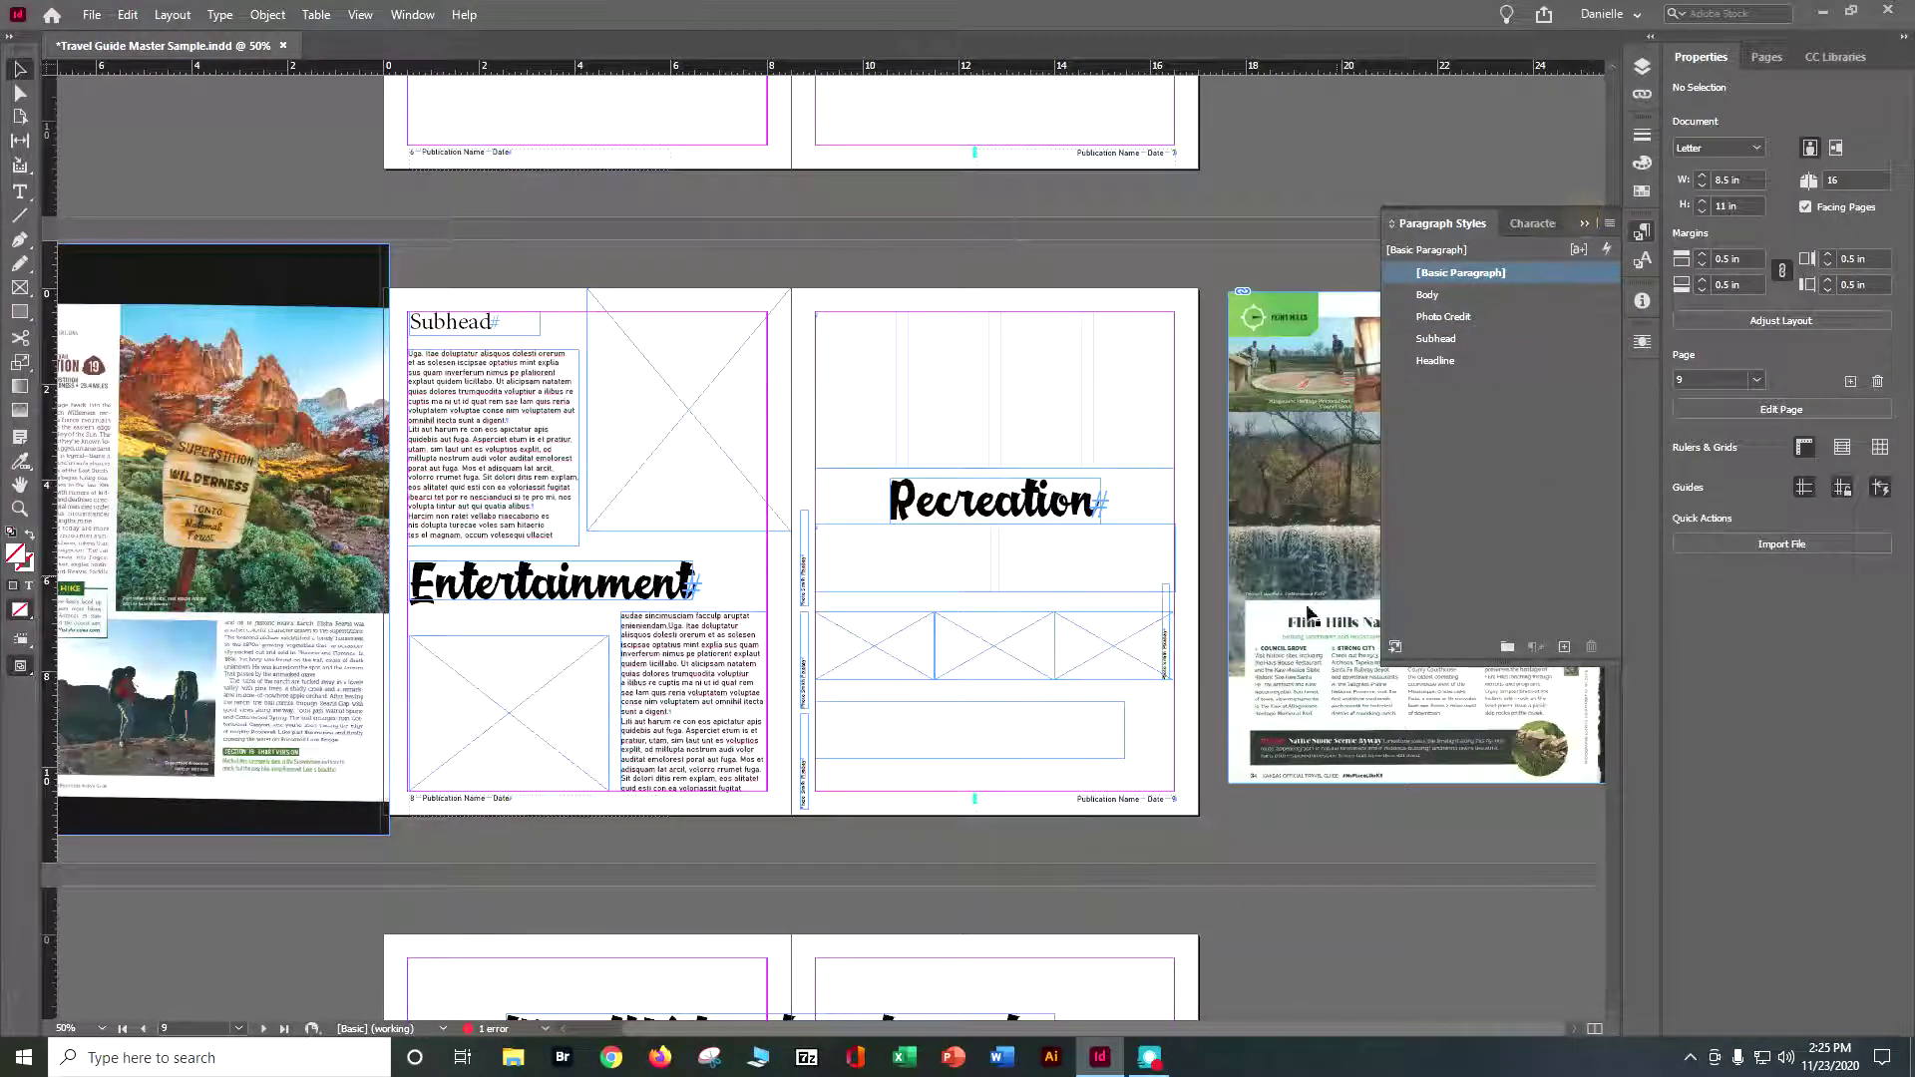
pyautogui.click(1583, 223)
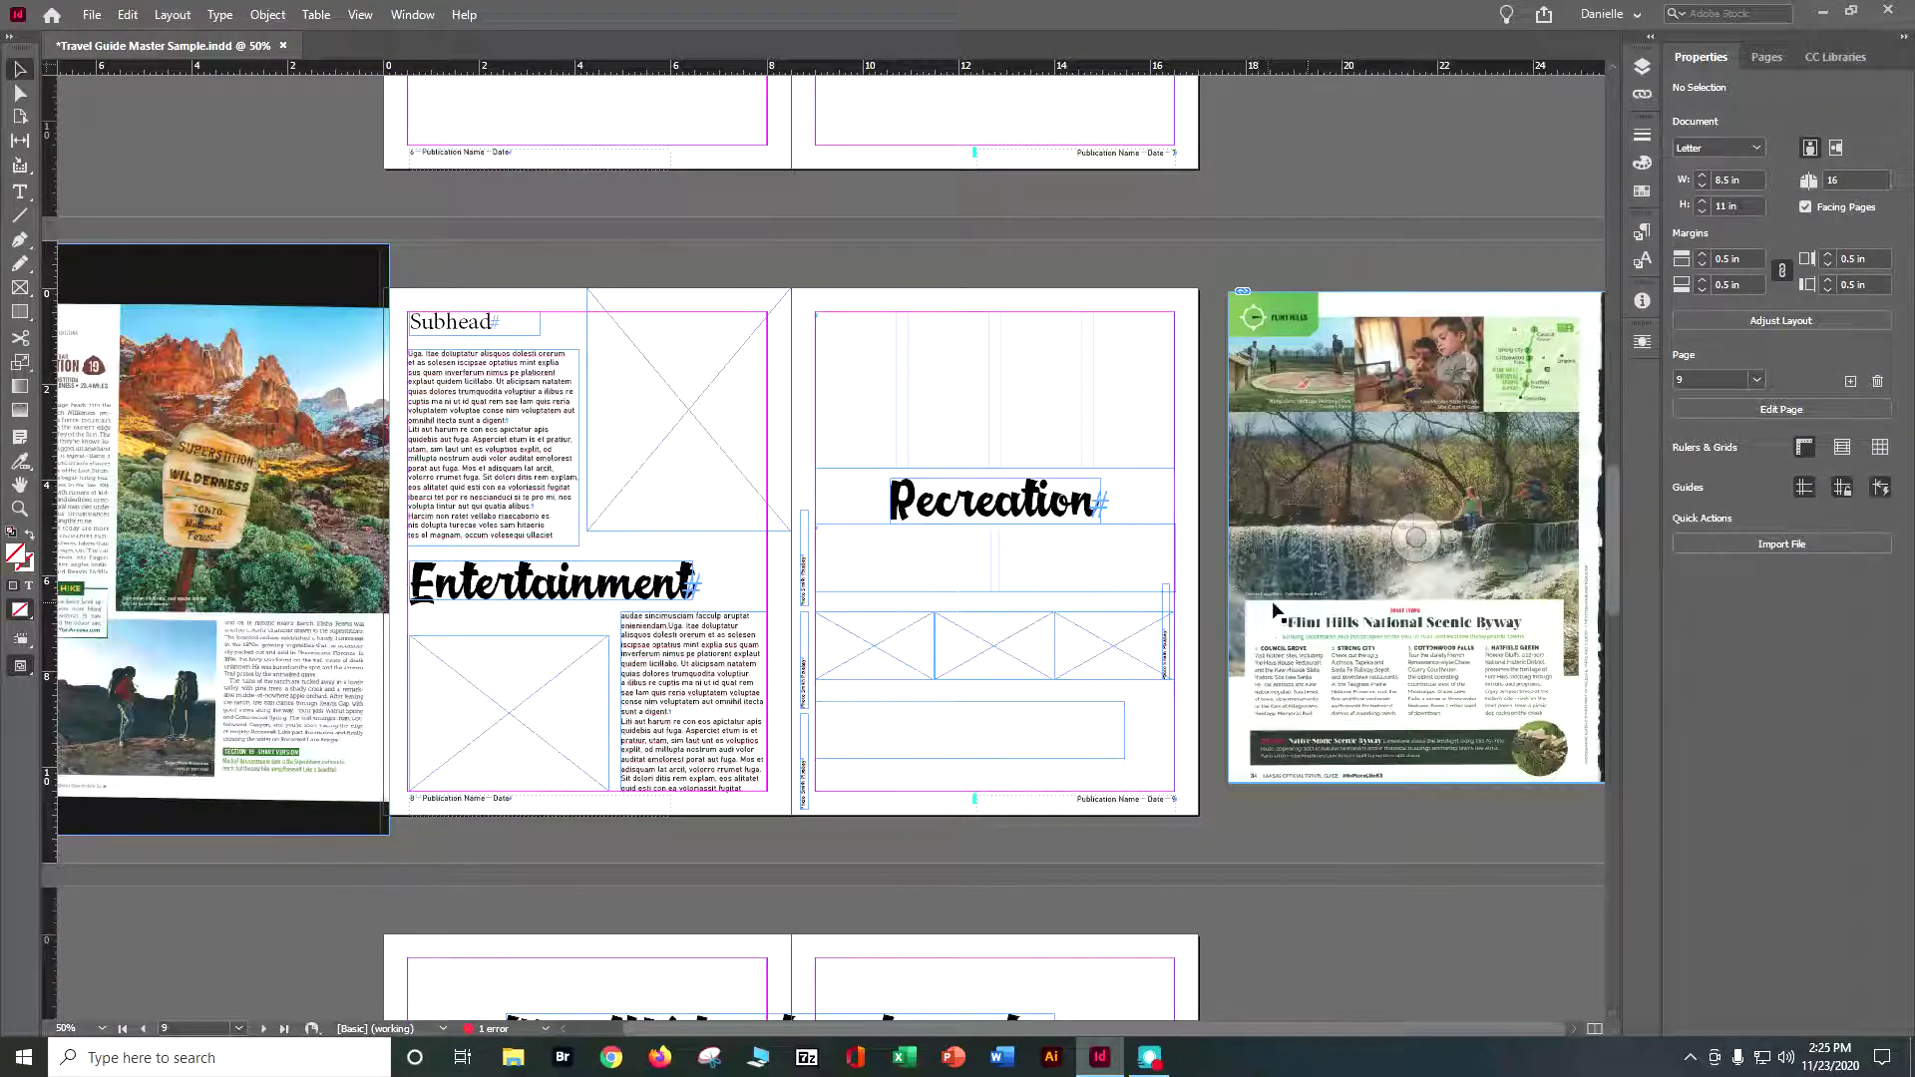
# Step: Draw a thin text frame just below the image row on page 9
pyautogui.click(19, 193)
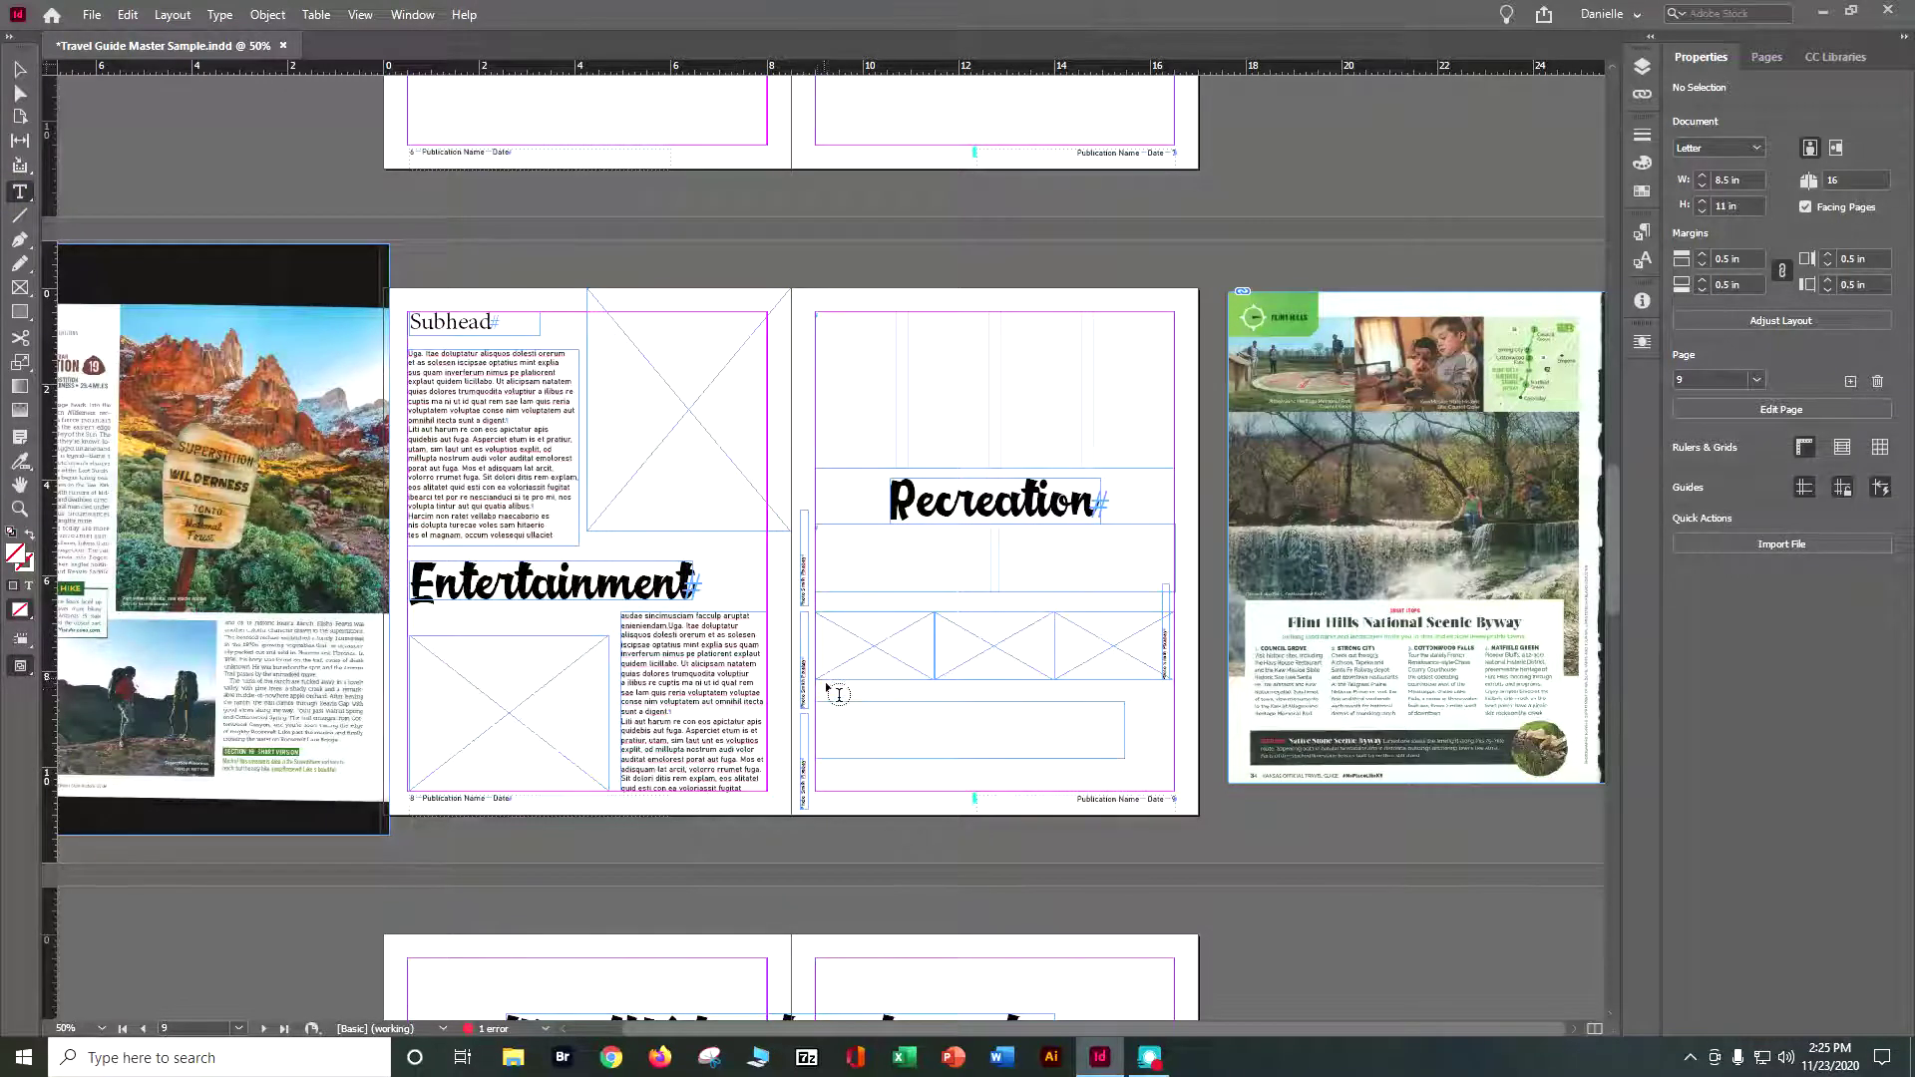
pyautogui.moveTo(818, 688); pyautogui.dragTo(937, 812)
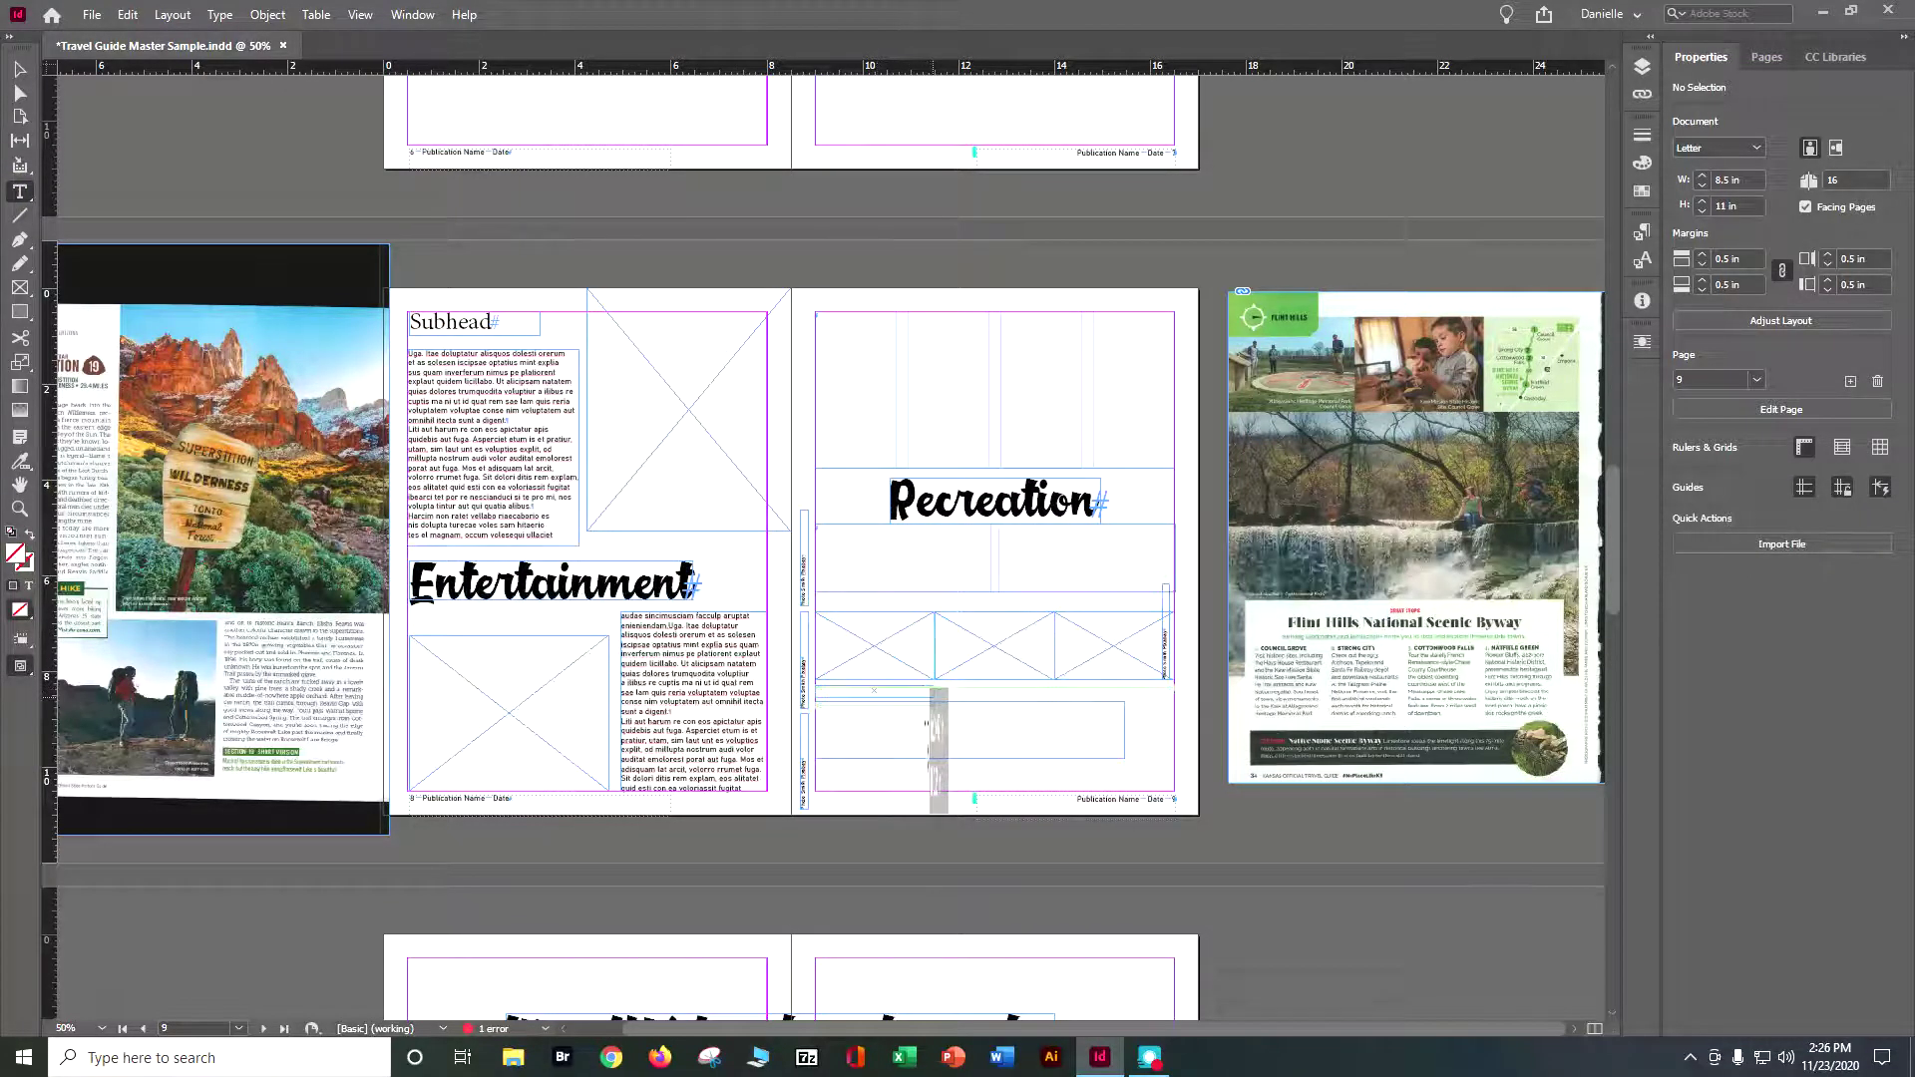
pyautogui.moveTo(927, 723); pyautogui.dragTo(935, 696)
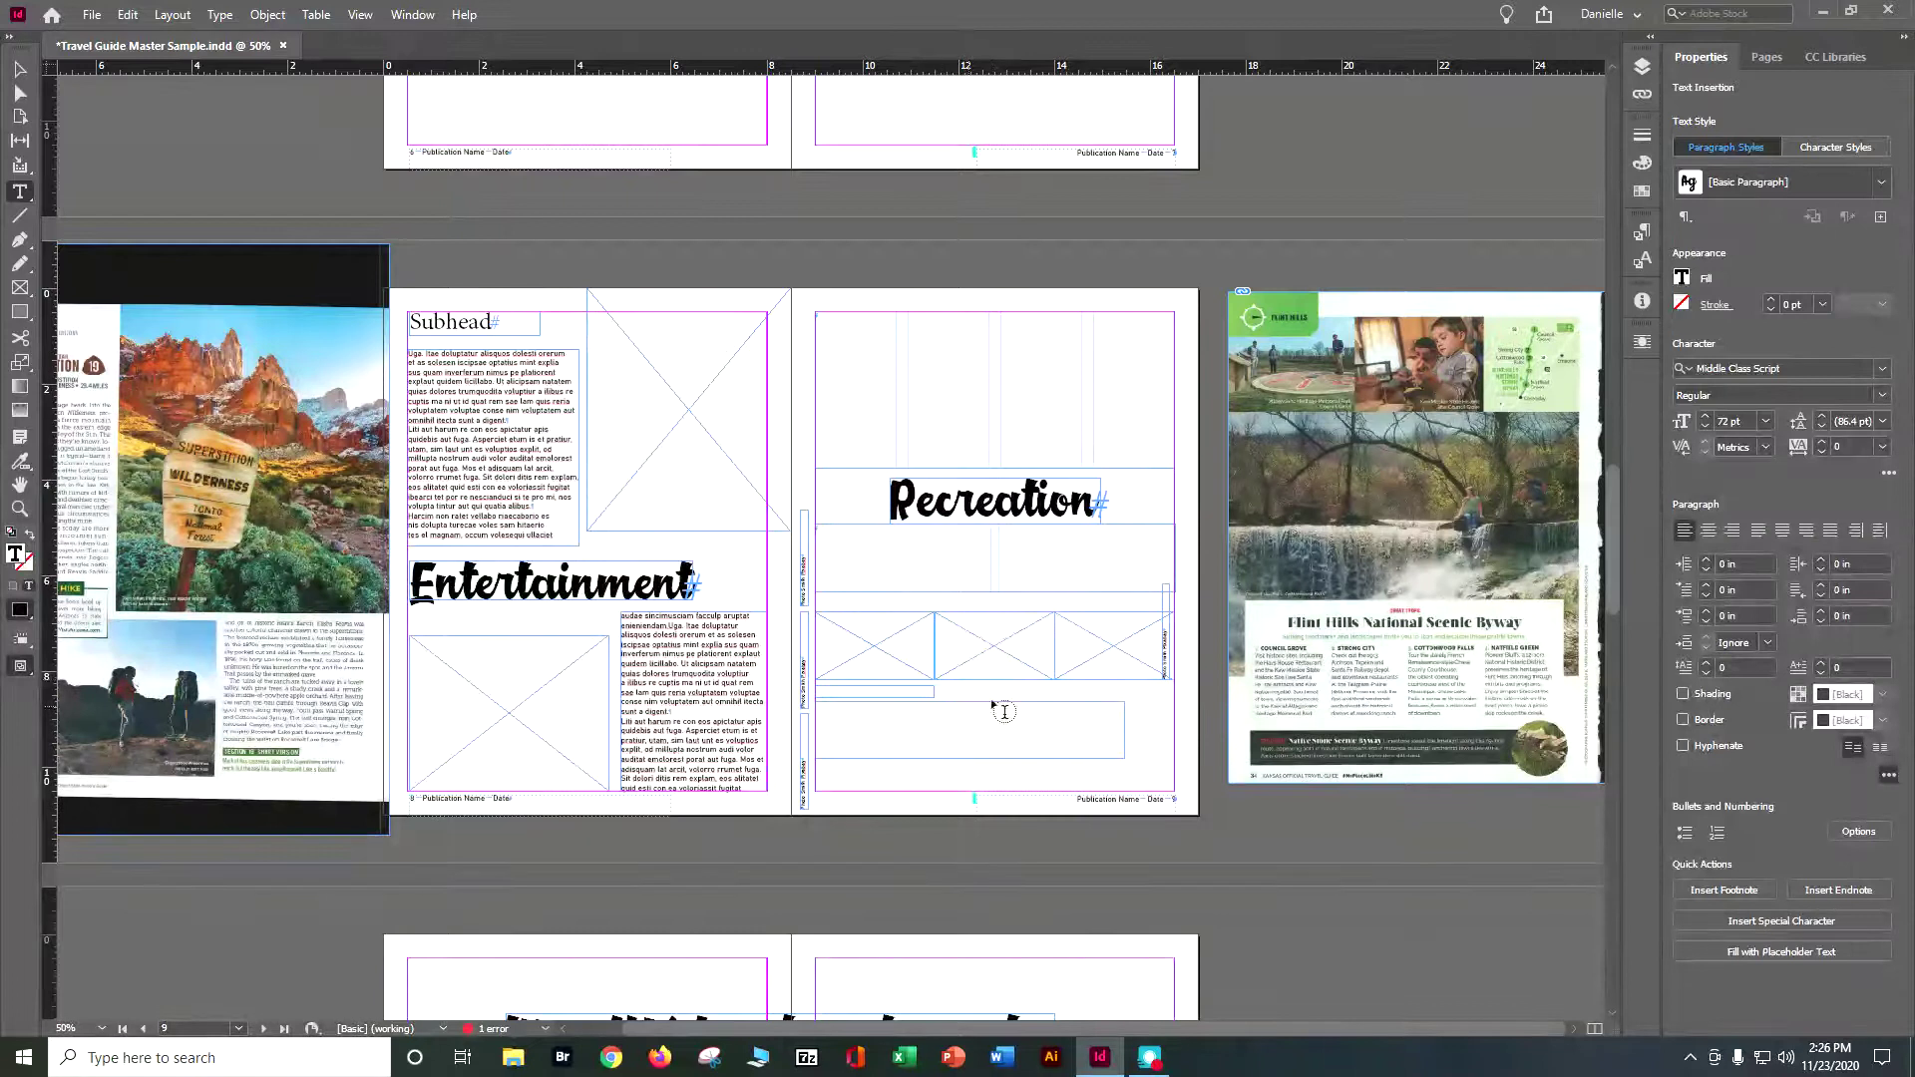
# Step: Nudge the bottom rectangle lower and resize it to 6.45 in by 1.1938 in
pyautogui.click(19, 69)
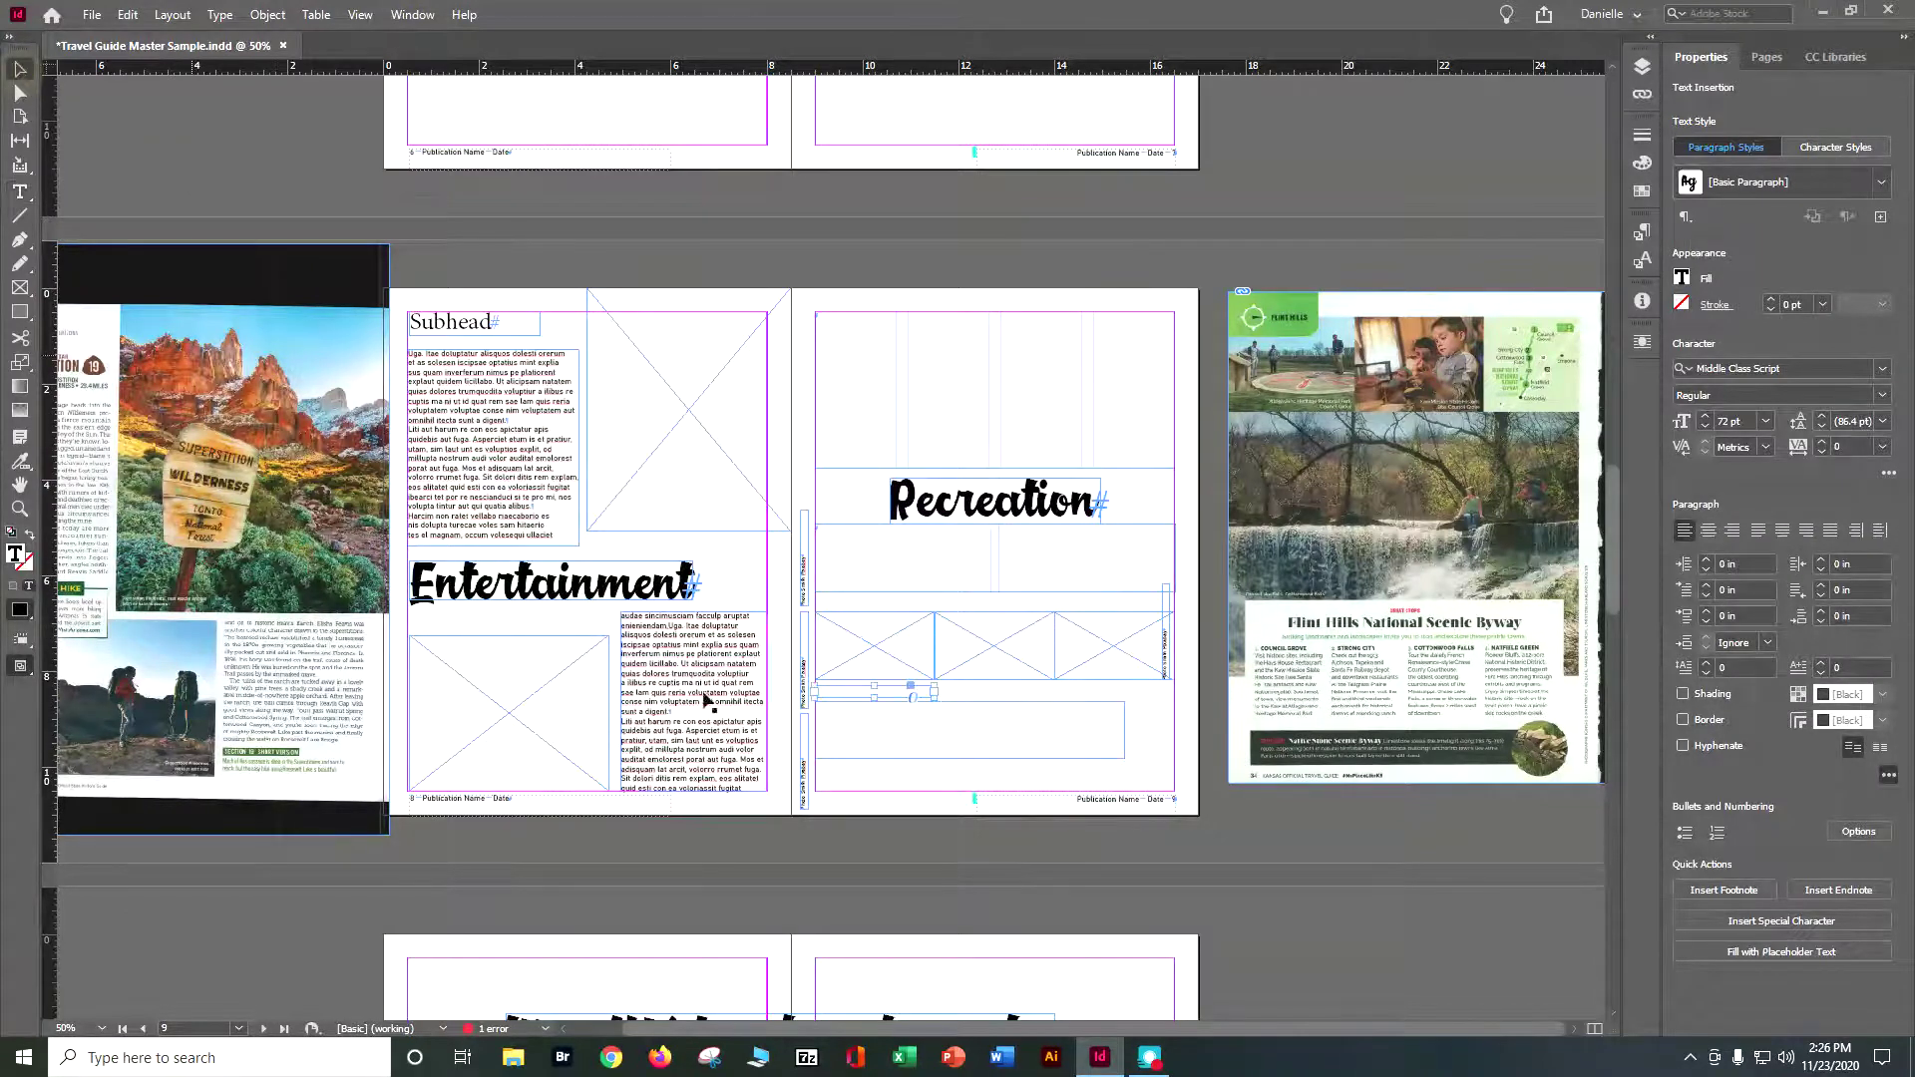
pyautogui.click(912, 759)
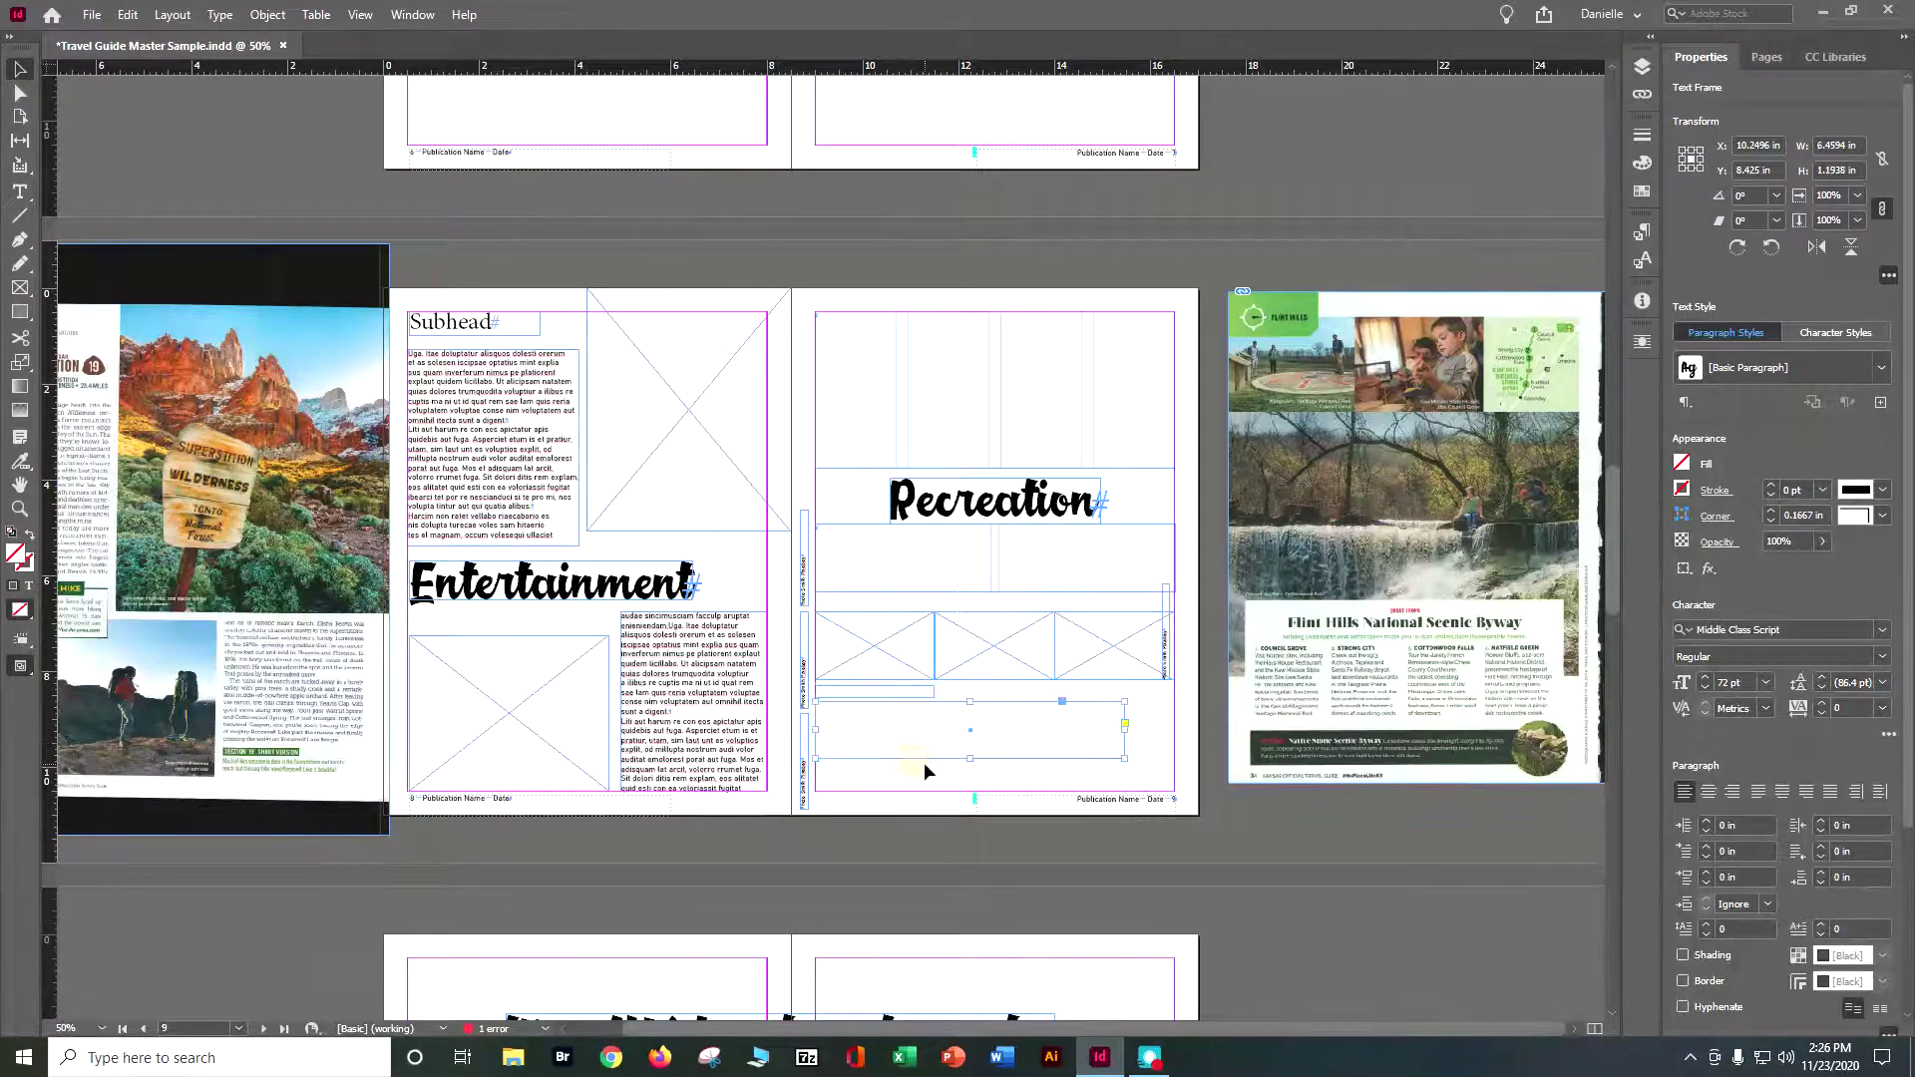
pyautogui.moveTo(930, 754)
pyautogui.mouseDown()
pyautogui.moveTo(940, 790)
pyautogui.moveTo(937, 760)
pyautogui.mouseUp()
pyautogui.moveTo(1123, 736)
pyautogui.mouseDown()
pyautogui.moveTo(1168, 760)
pyautogui.moveTo(1121, 757)
pyautogui.mouseUp()
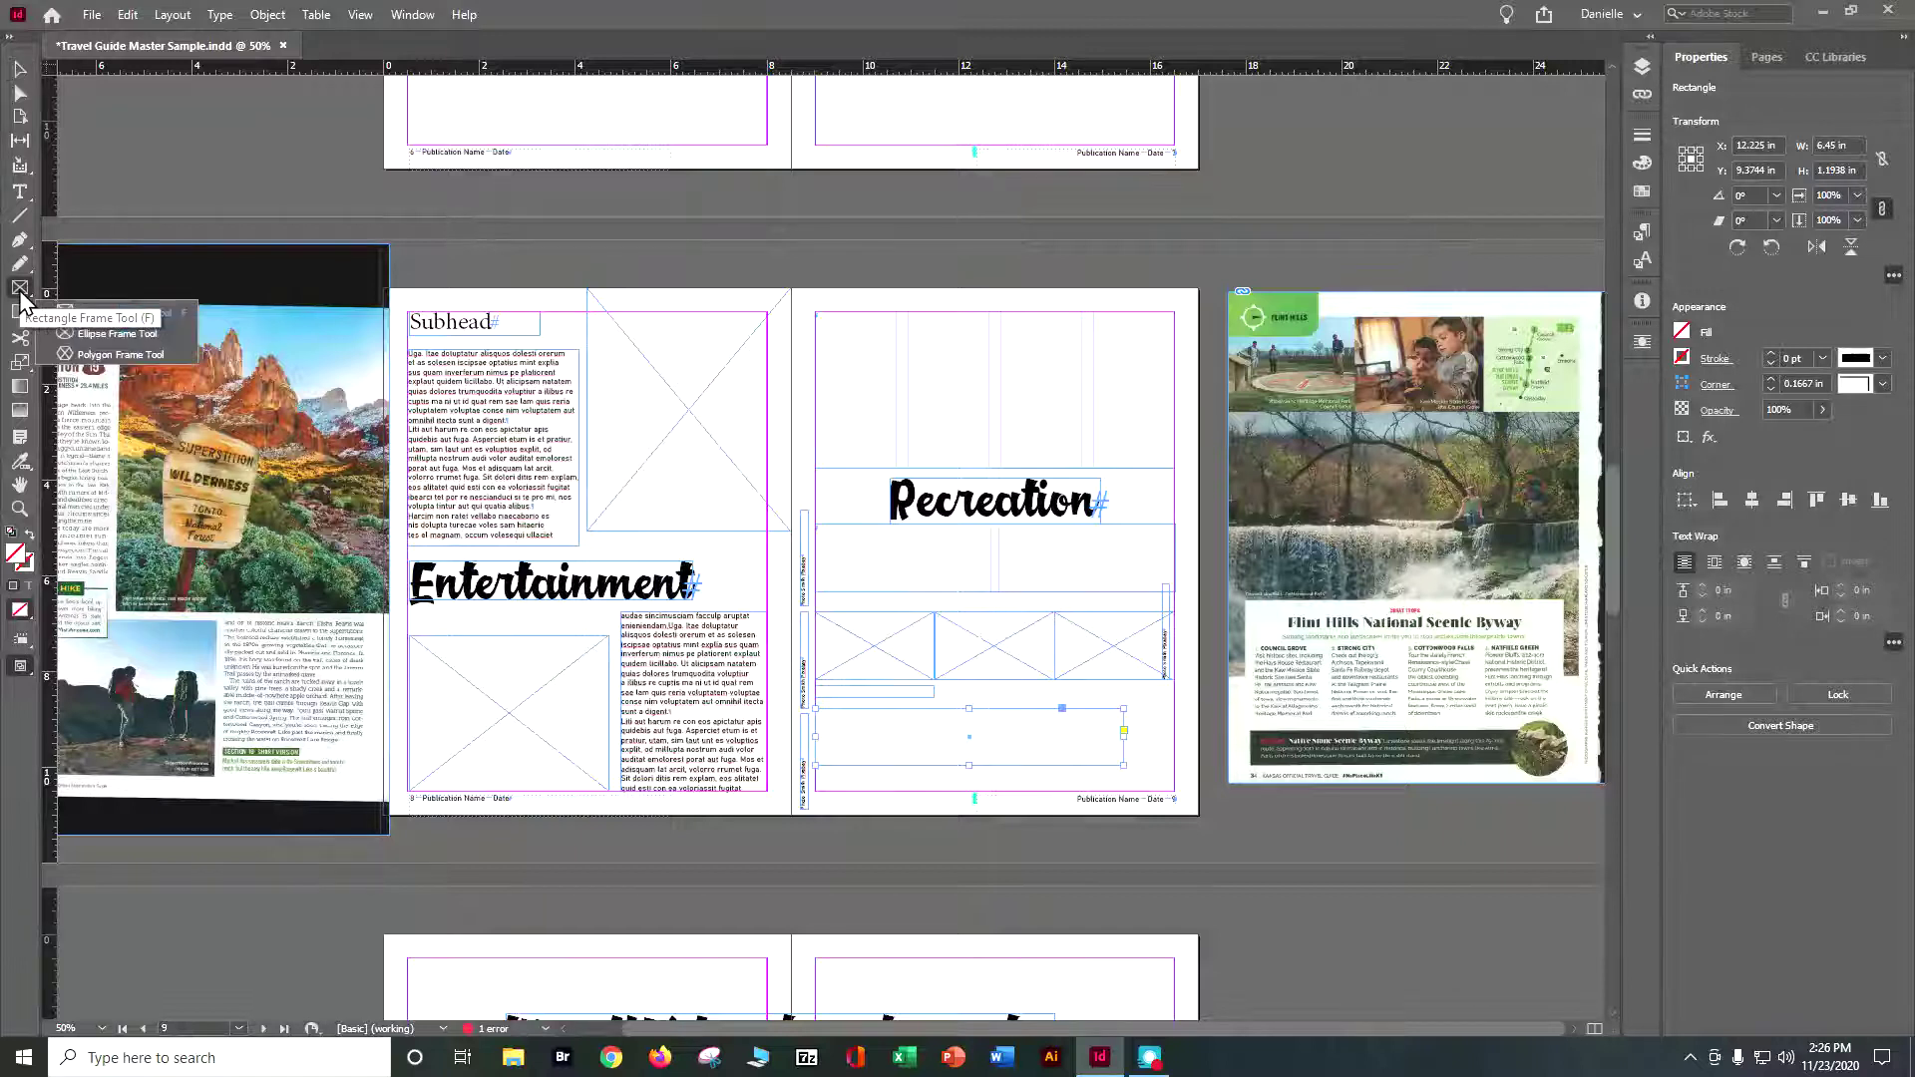
# Step: Draw an oval image frame about 1.15 by 1.31 in at page 9's bottom-right corner
pyautogui.moveTo(20, 289); pyautogui.dragTo(75, 313)
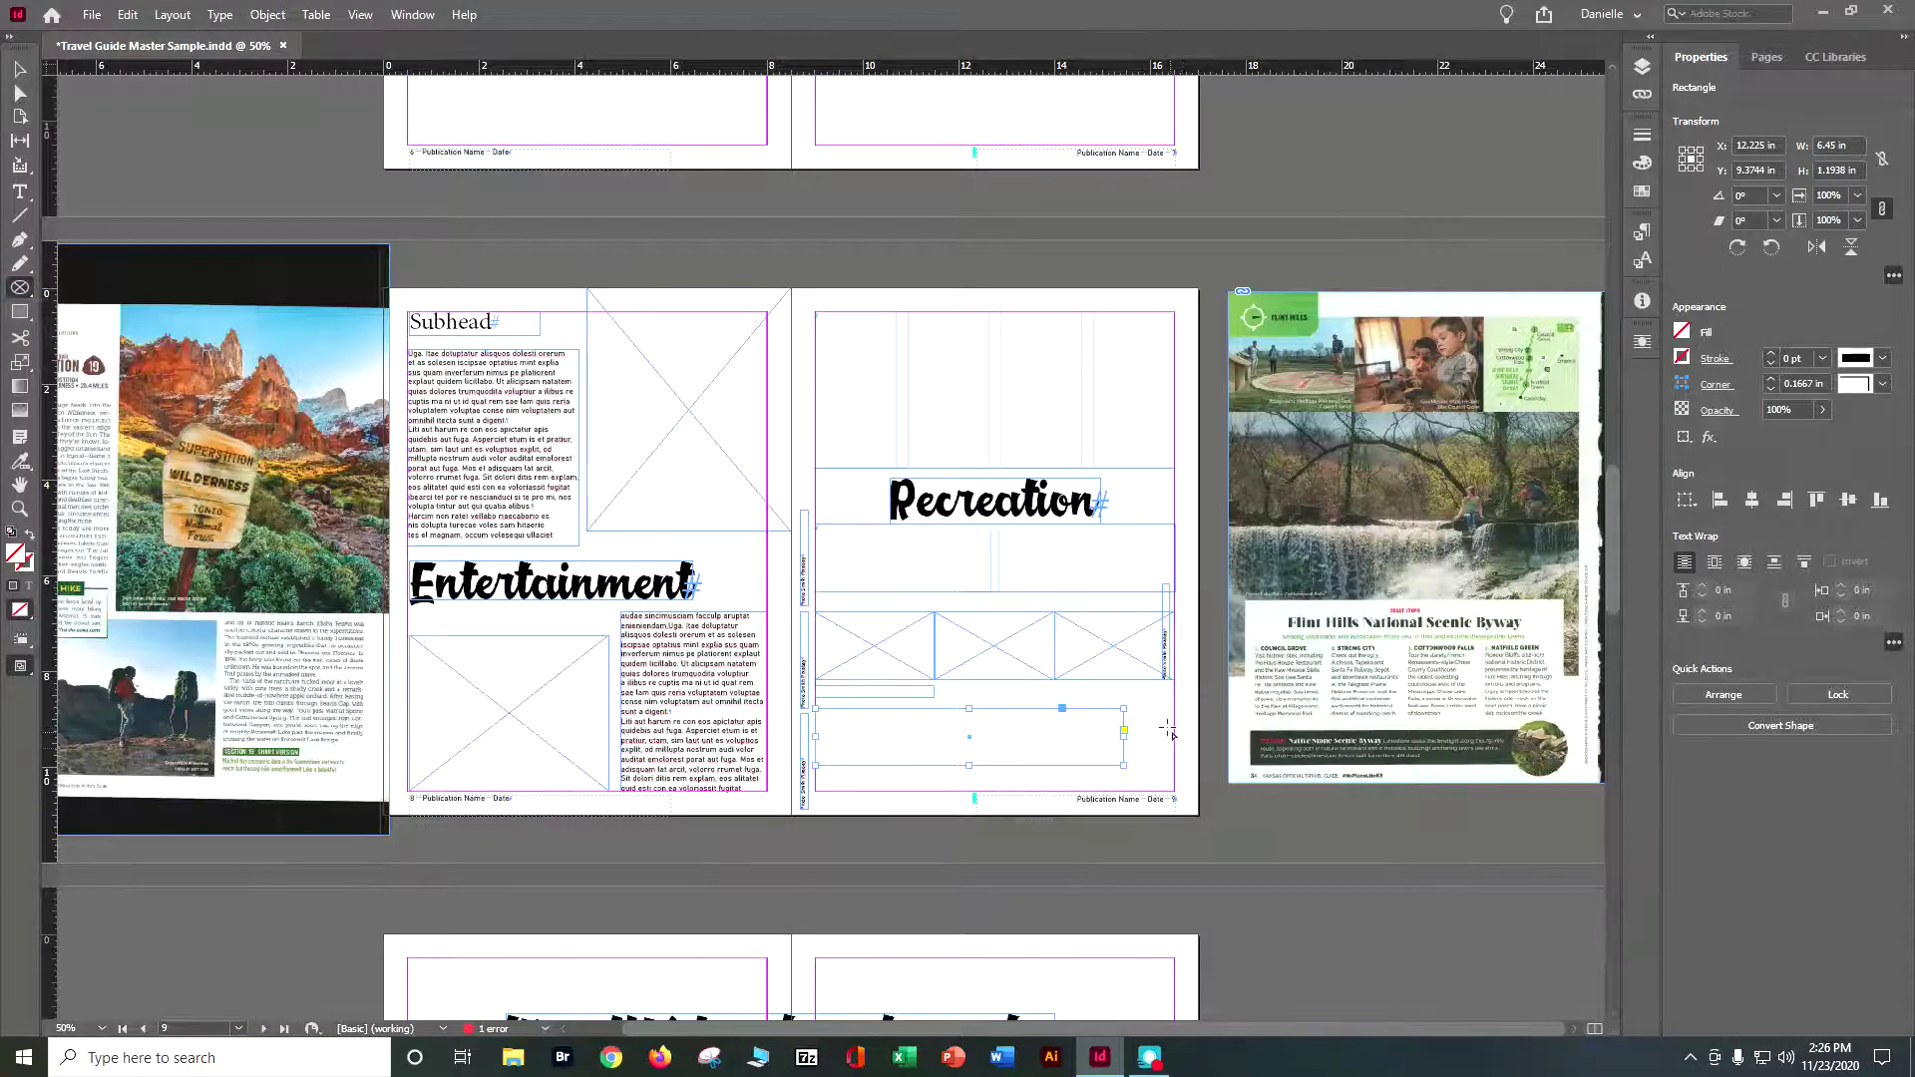
pyautogui.moveTo(1169, 708); pyautogui.dragTo(1290, 834)
pyautogui.press('v')
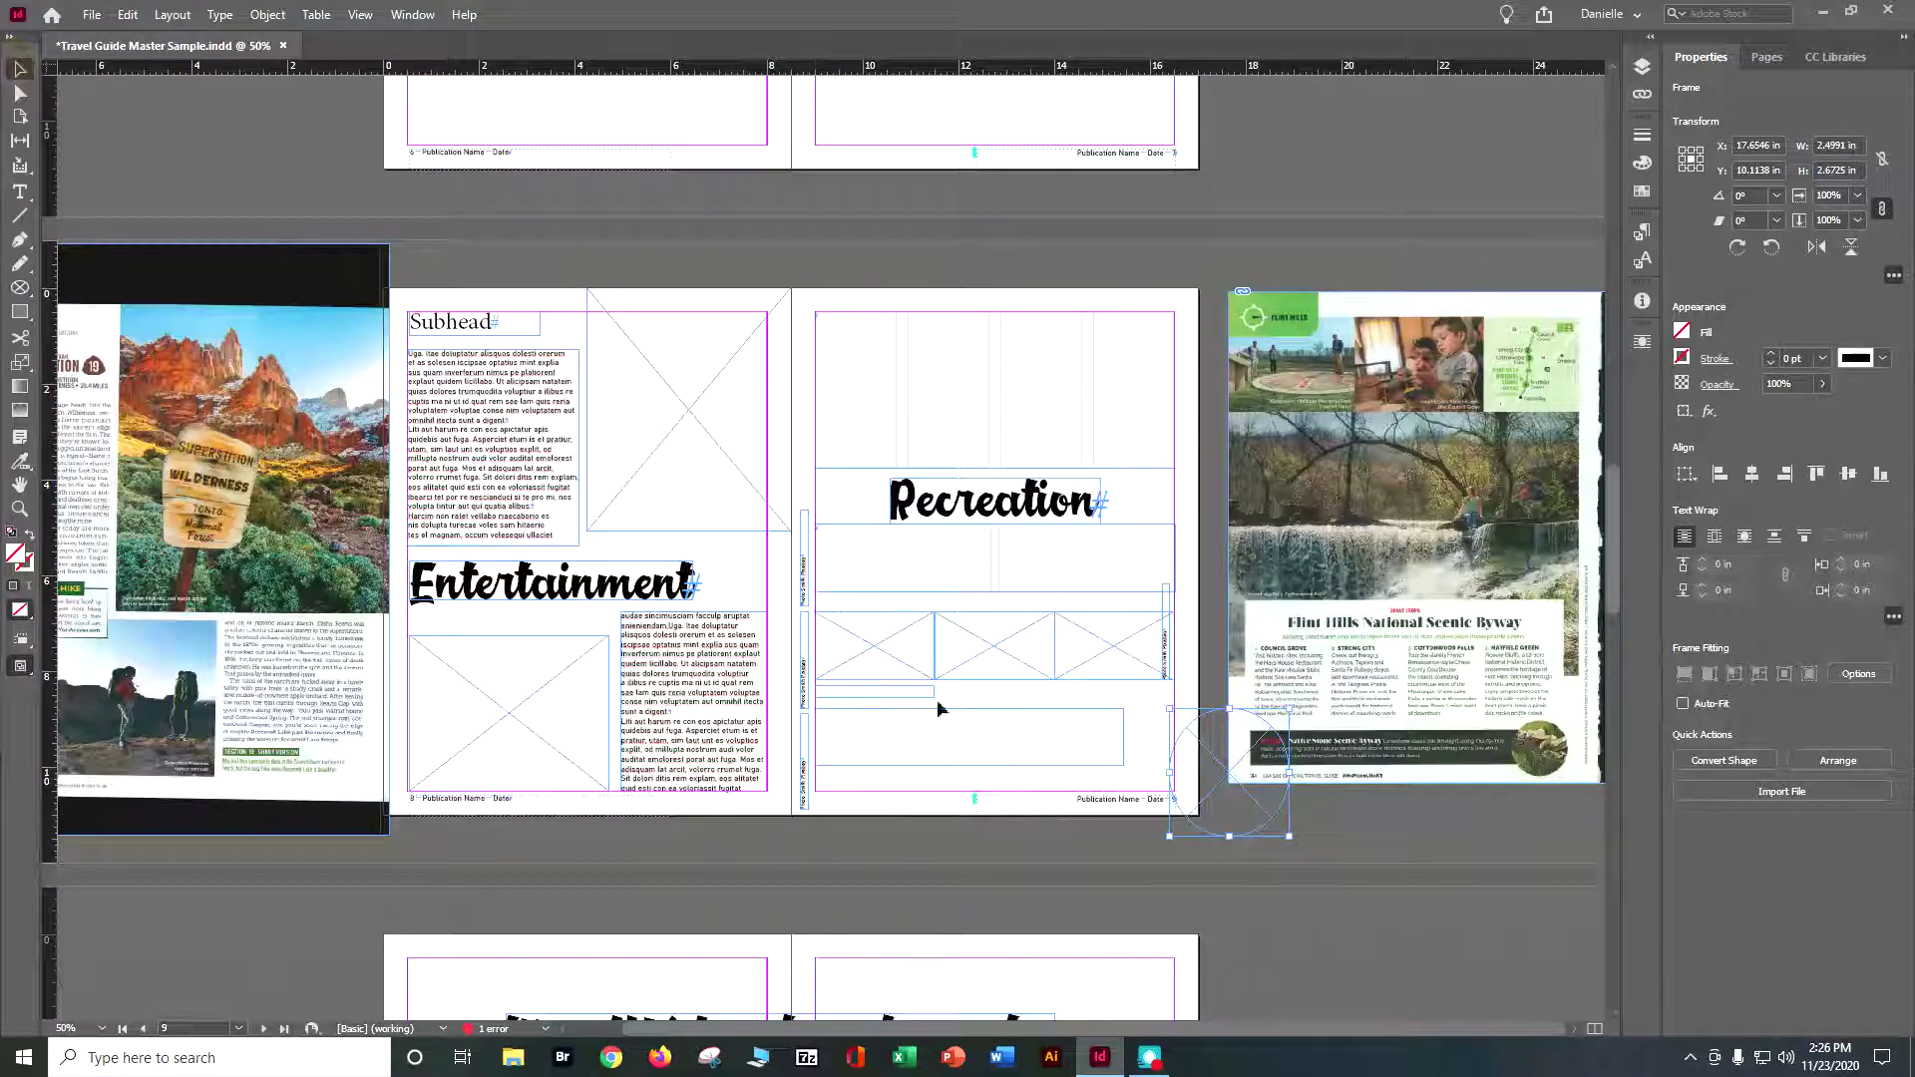
pyautogui.moveTo(1193, 826); pyautogui.dragTo(1098, 727)
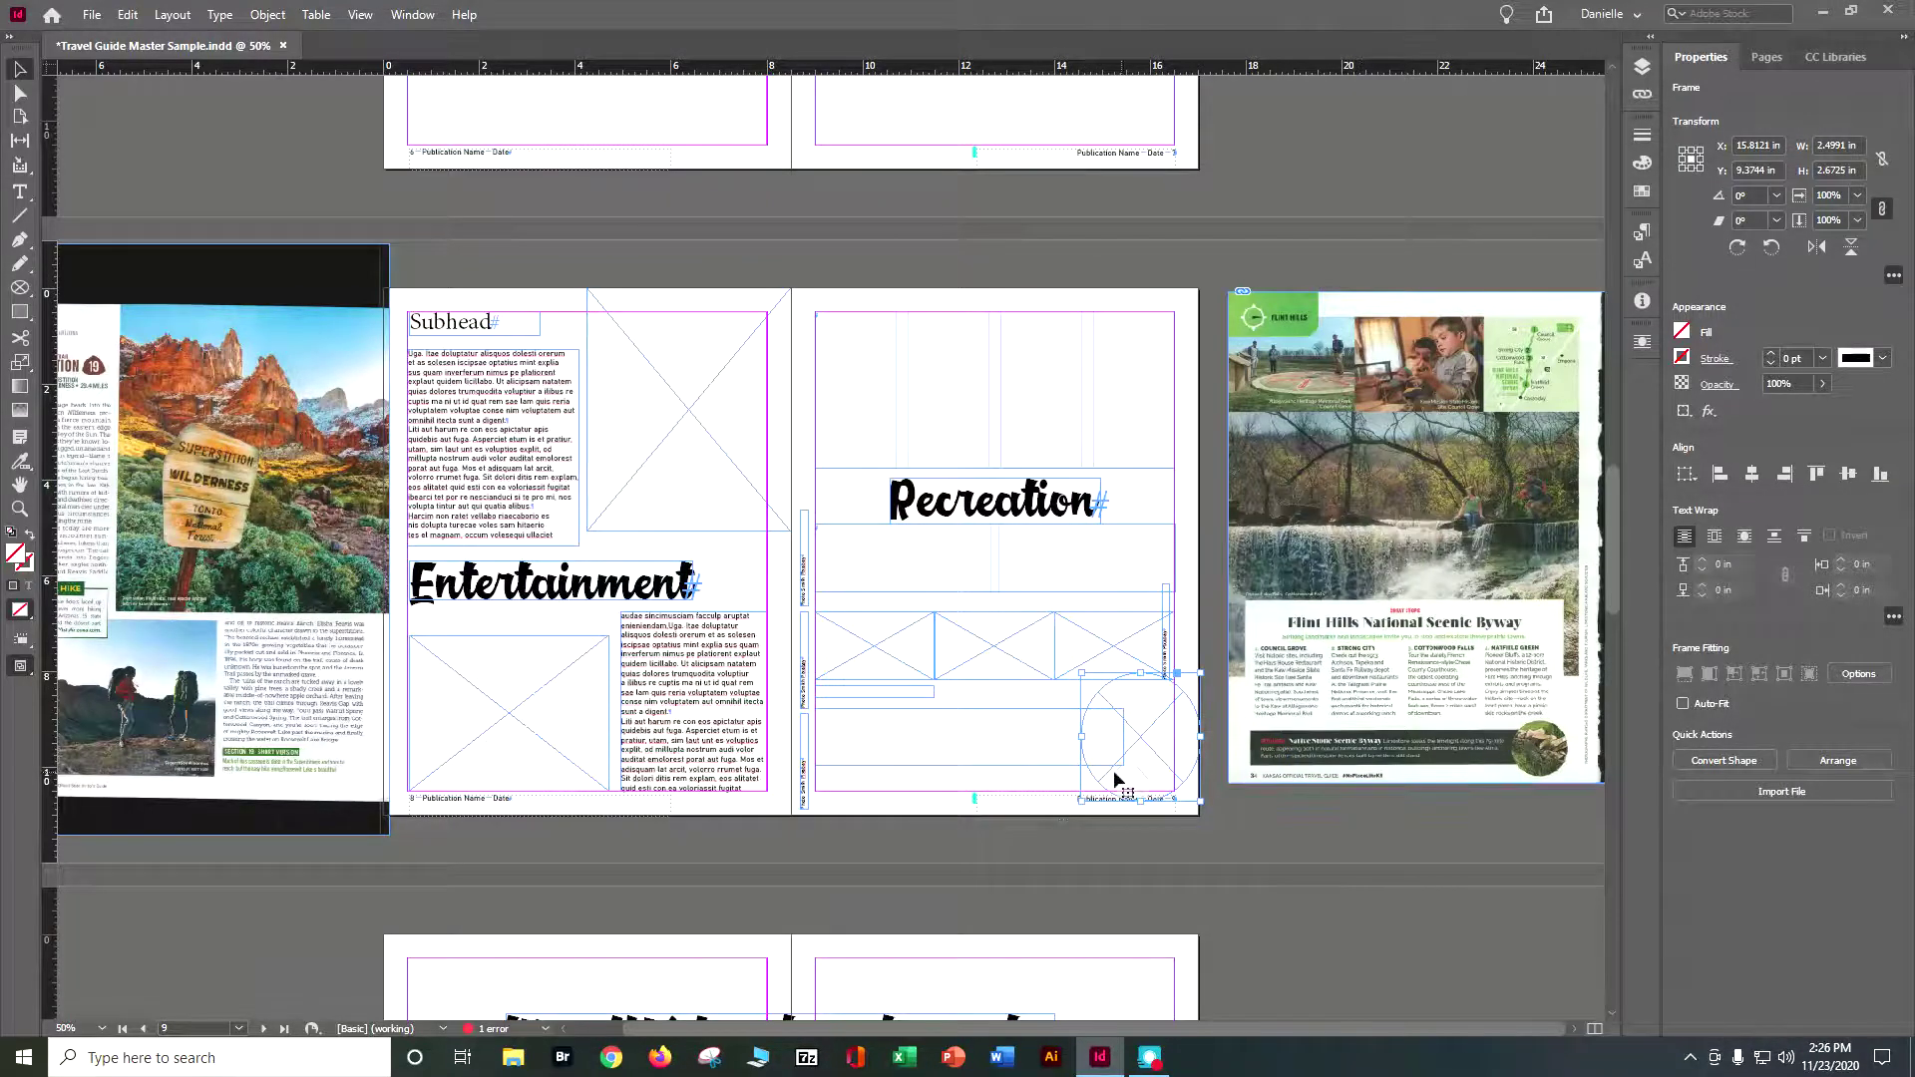
pyautogui.moveTo(1201, 674); pyautogui.dragTo(1163, 710)
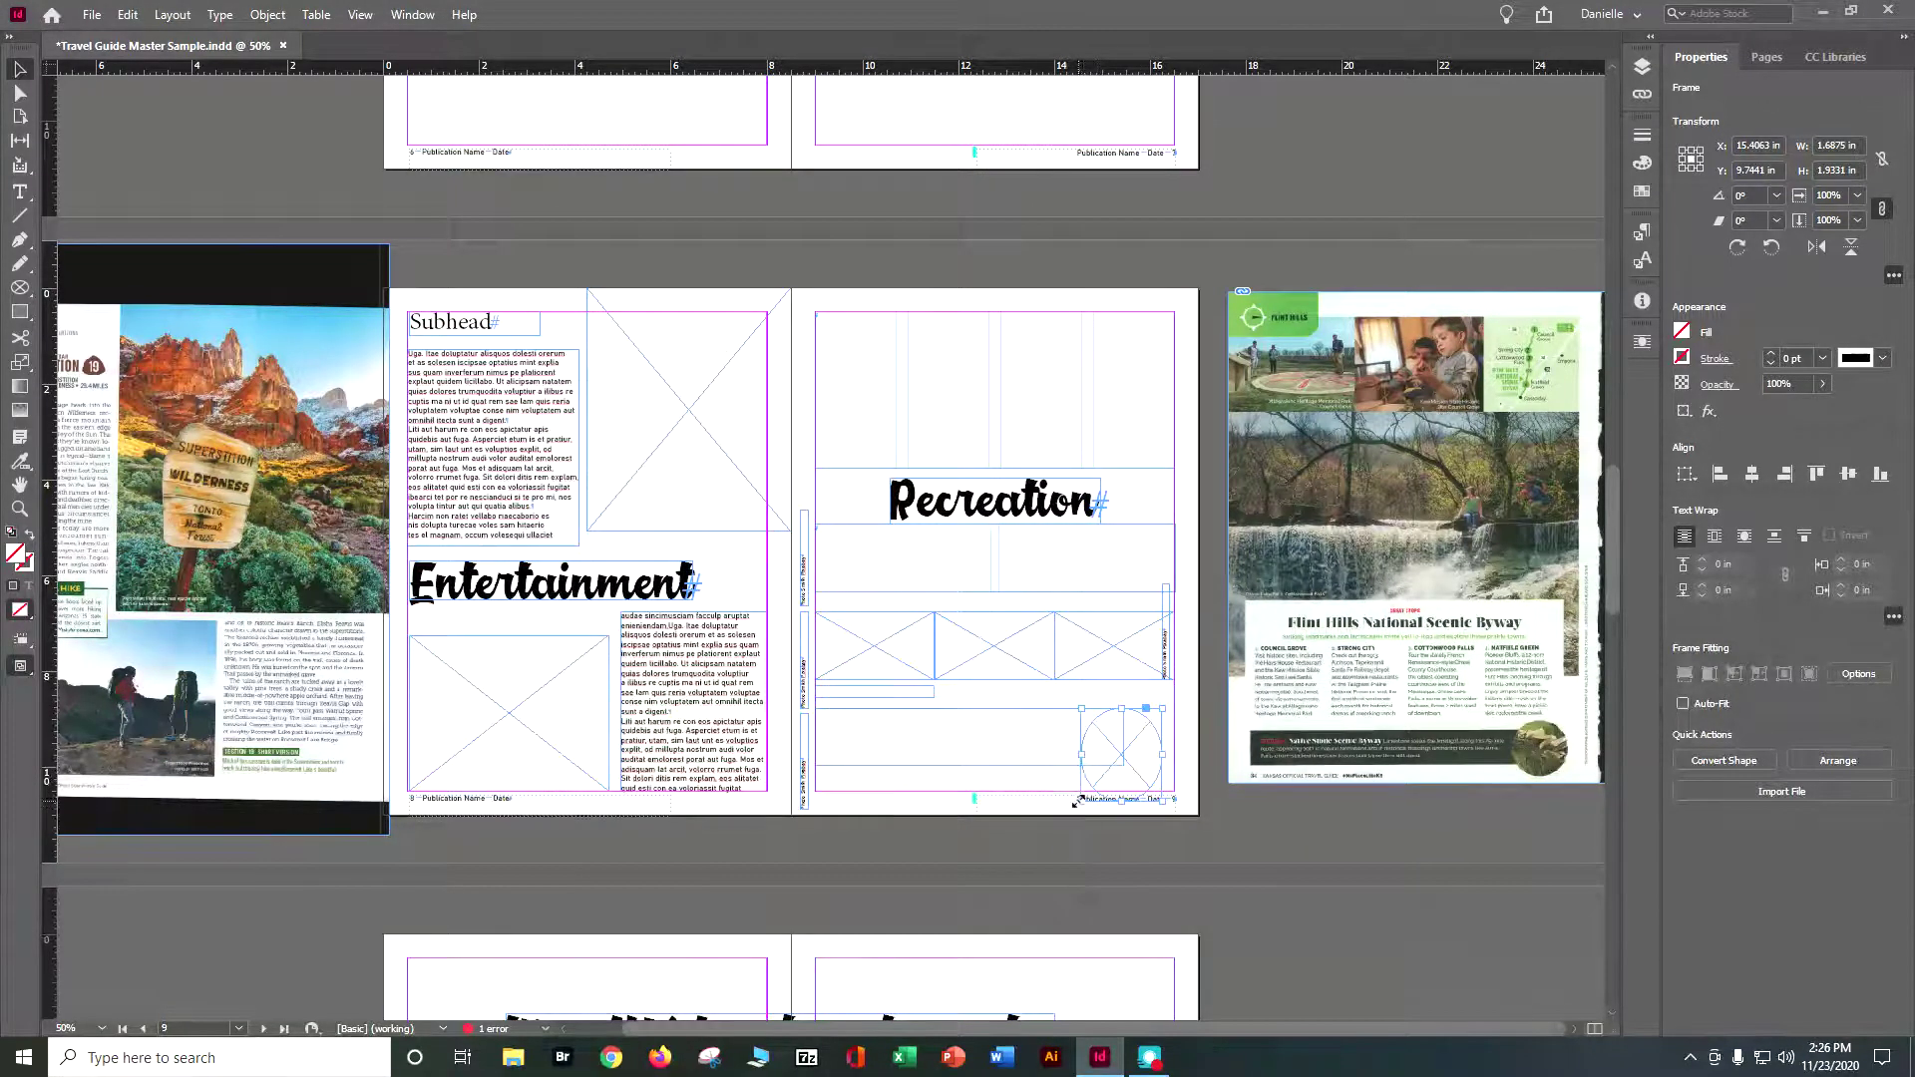
pyautogui.moveTo(1073, 798)
pyautogui.mouseDown()
pyautogui.moveTo(1087, 856)
pyautogui.moveTo(1111, 798)
pyautogui.moveTo(1087, 787)
pyautogui.mouseUp()
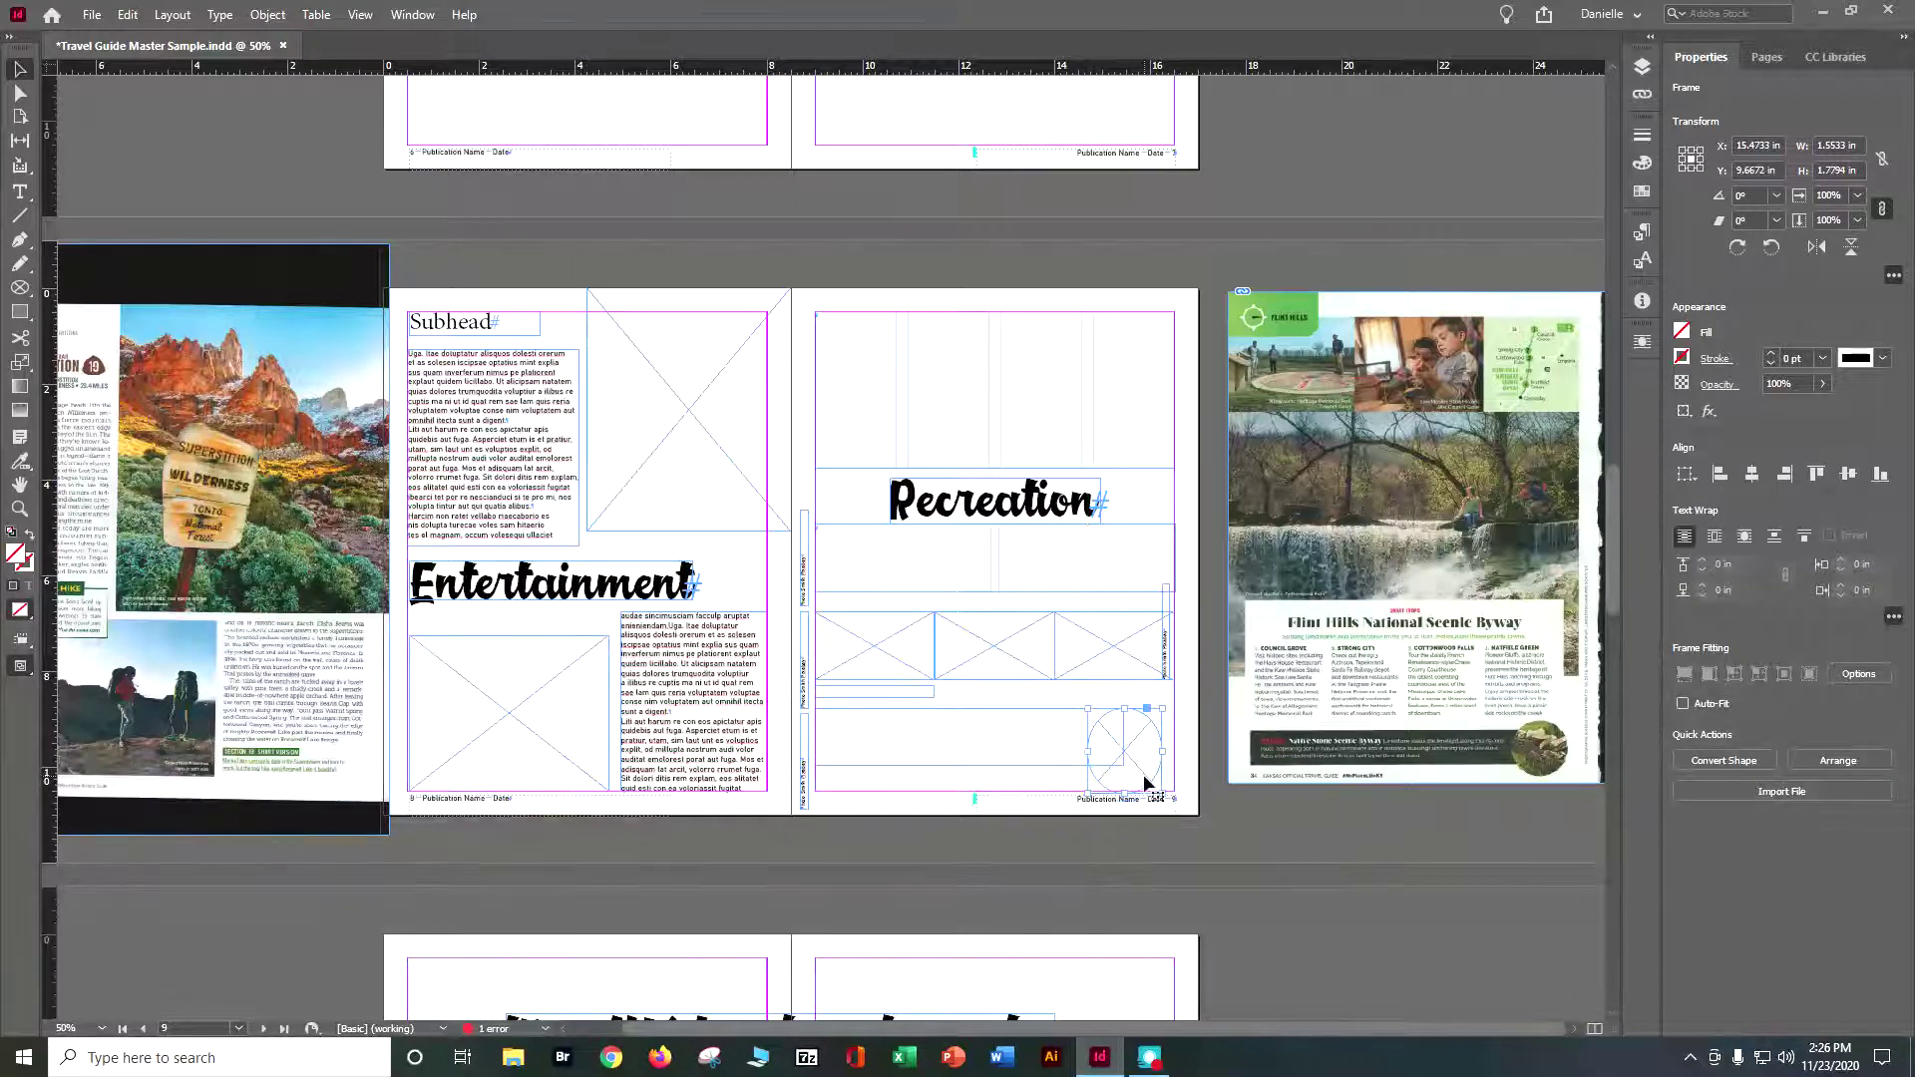
pyautogui.moveTo(1160, 708); pyautogui.dragTo(1167, 761)
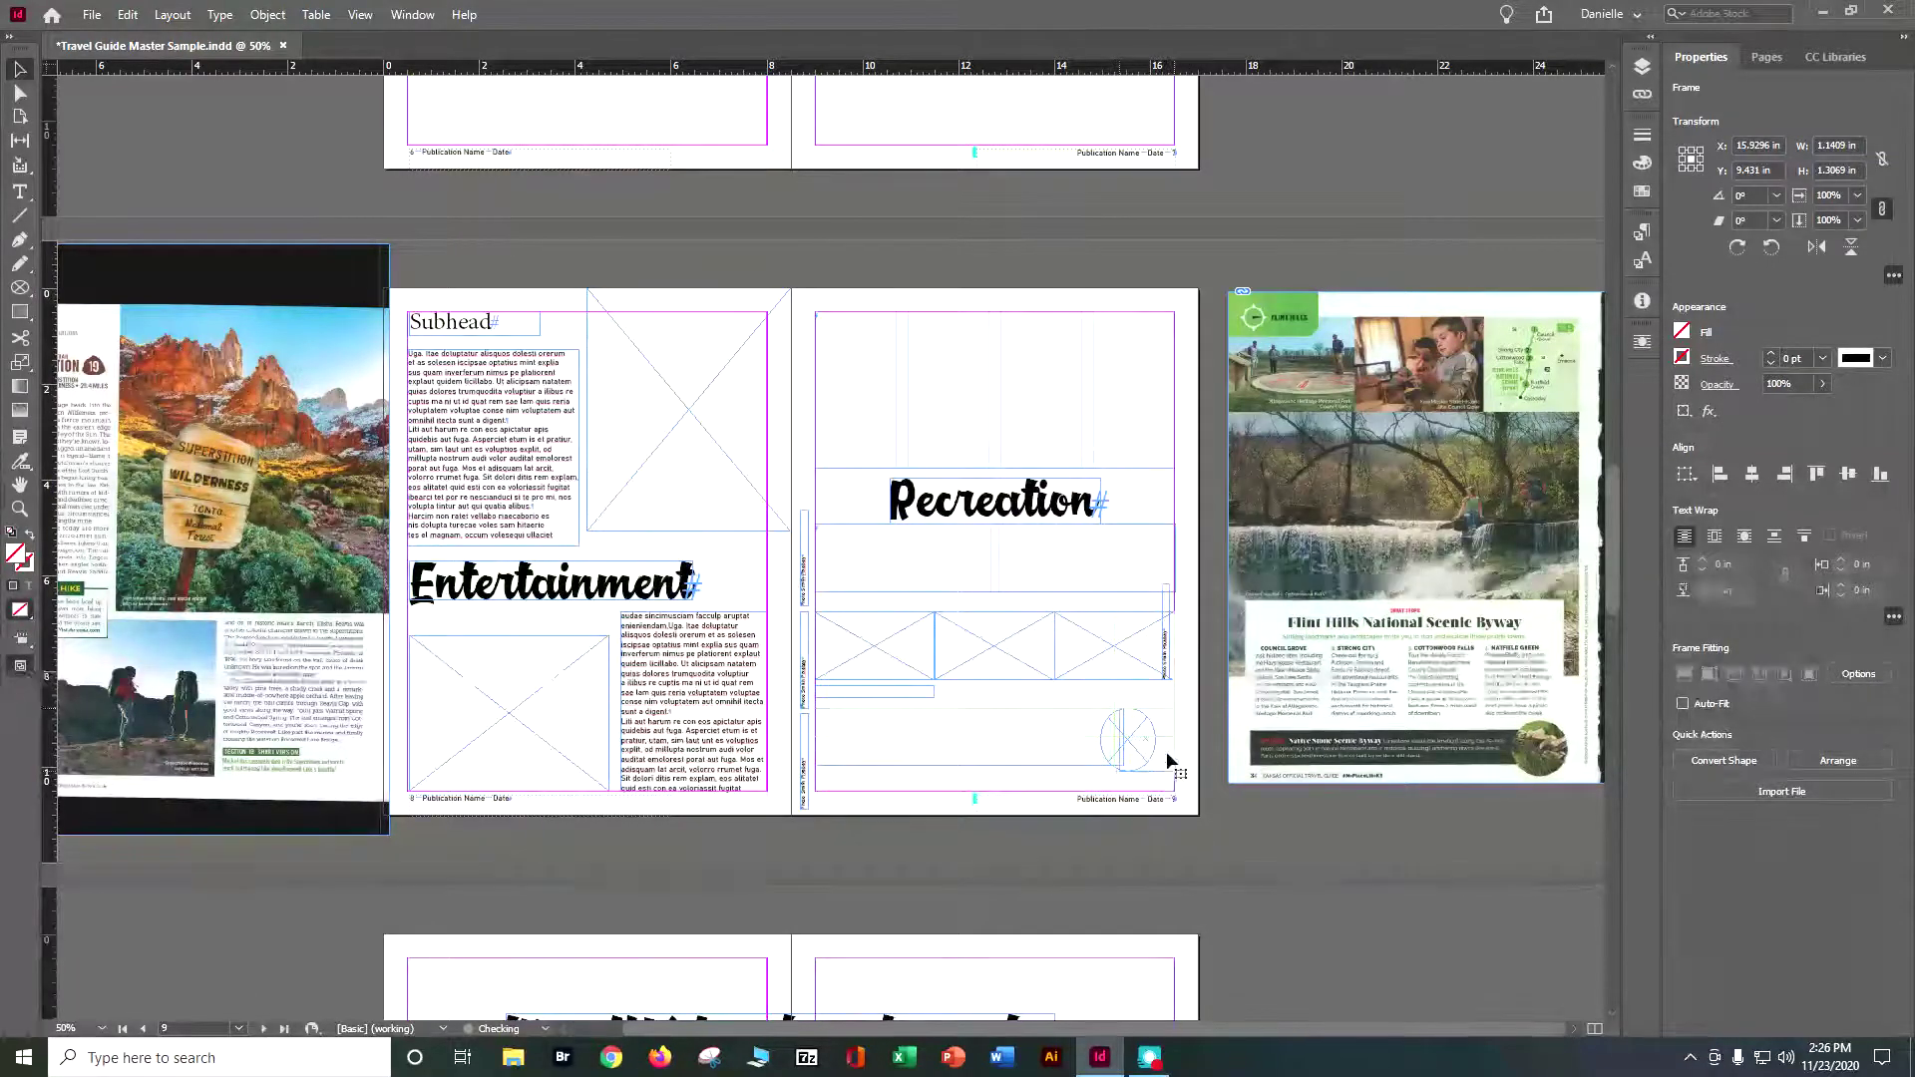
pyautogui.click(1212, 822)
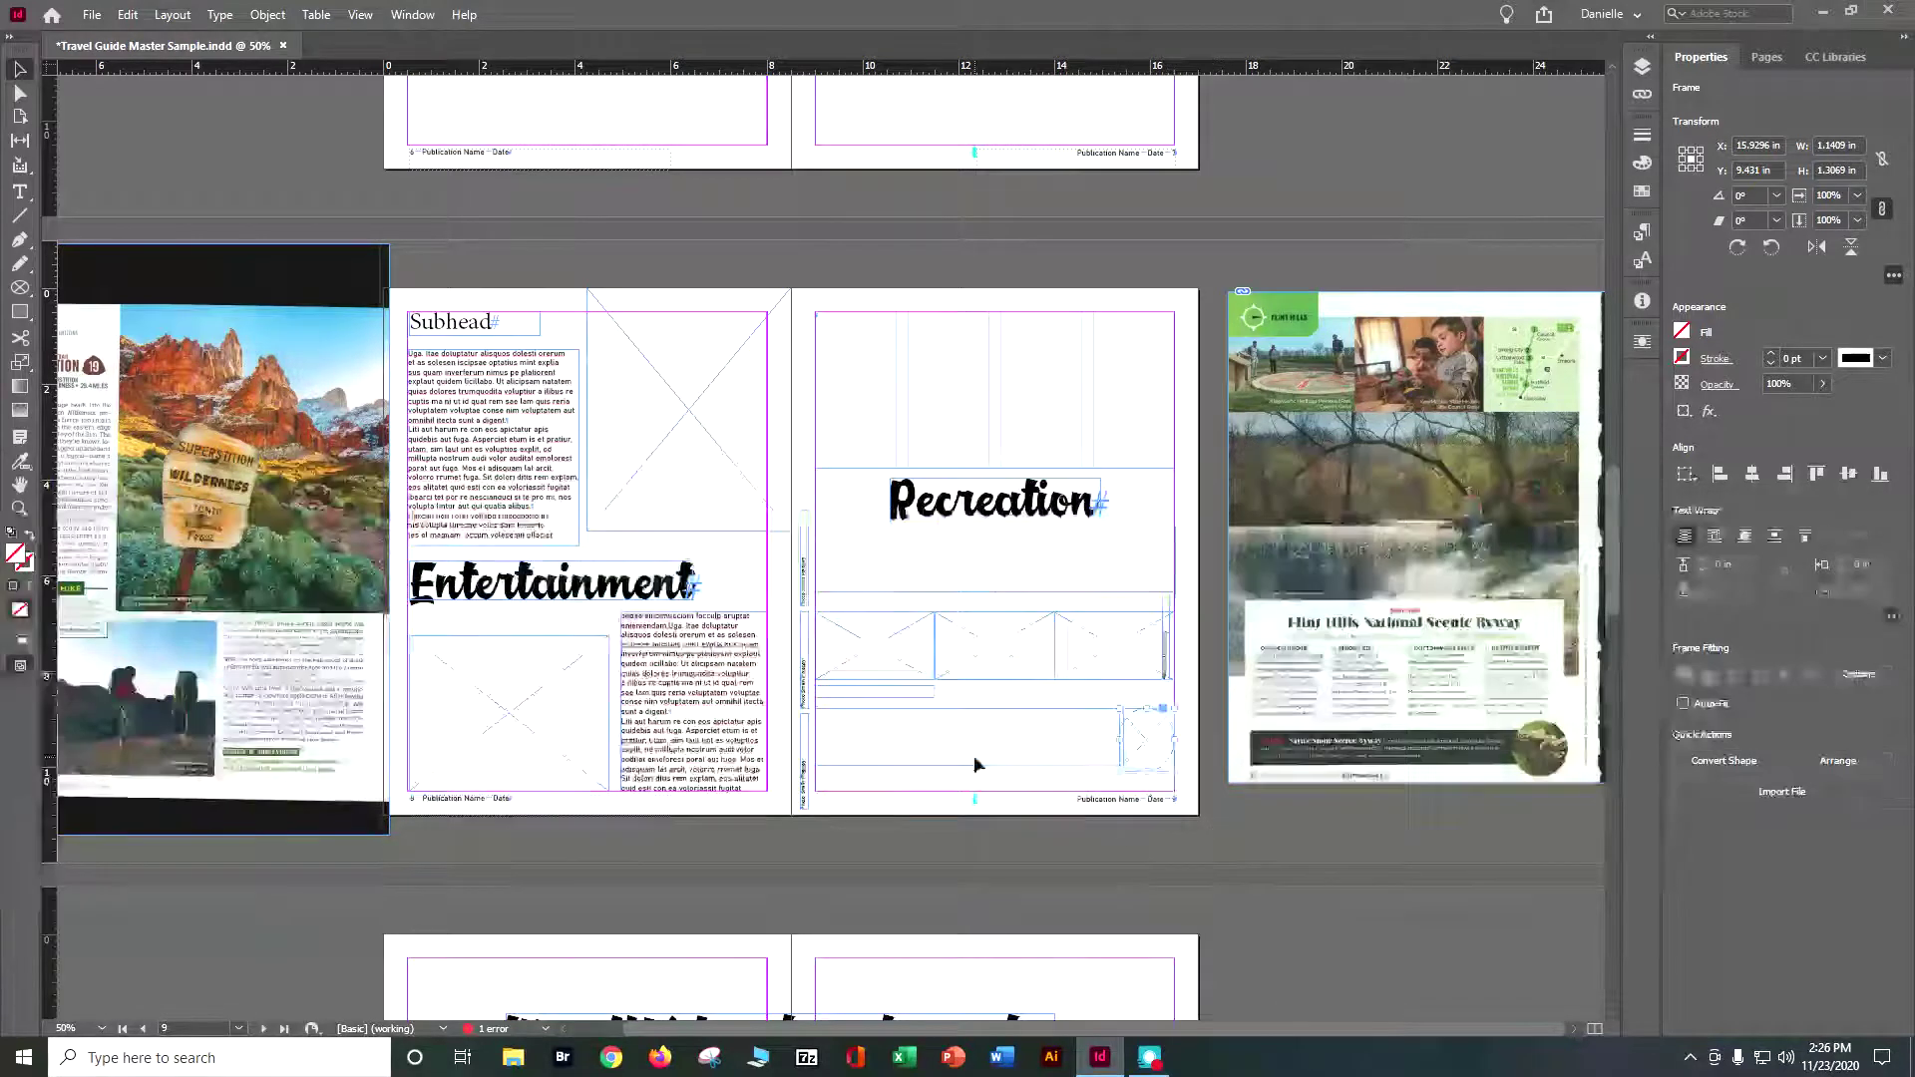
# Step: Stretch the caption rectangle right to meet the circle and nudge the circle up slightly
pyautogui.click(1123, 735)
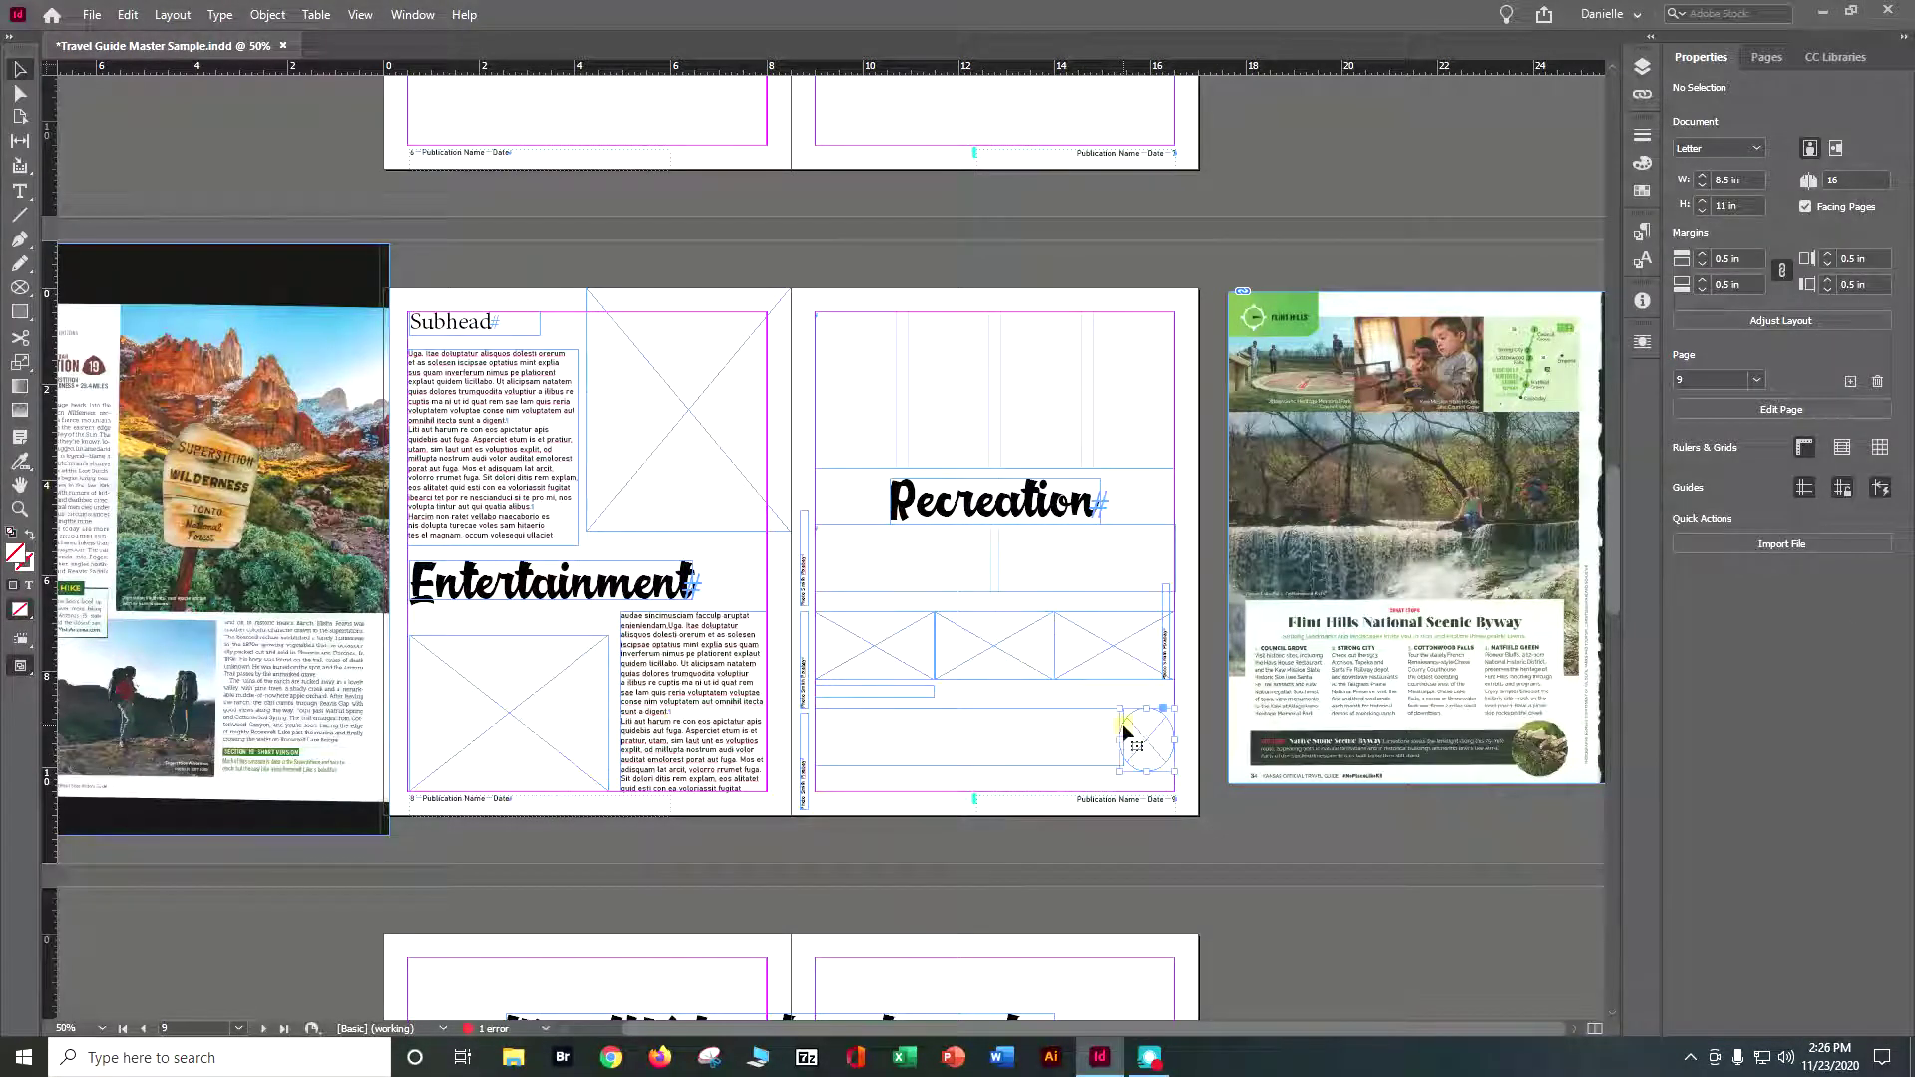
pyautogui.click(1044, 765)
pyautogui.moveTo(1124, 736); pyautogui.dragTo(1145, 737)
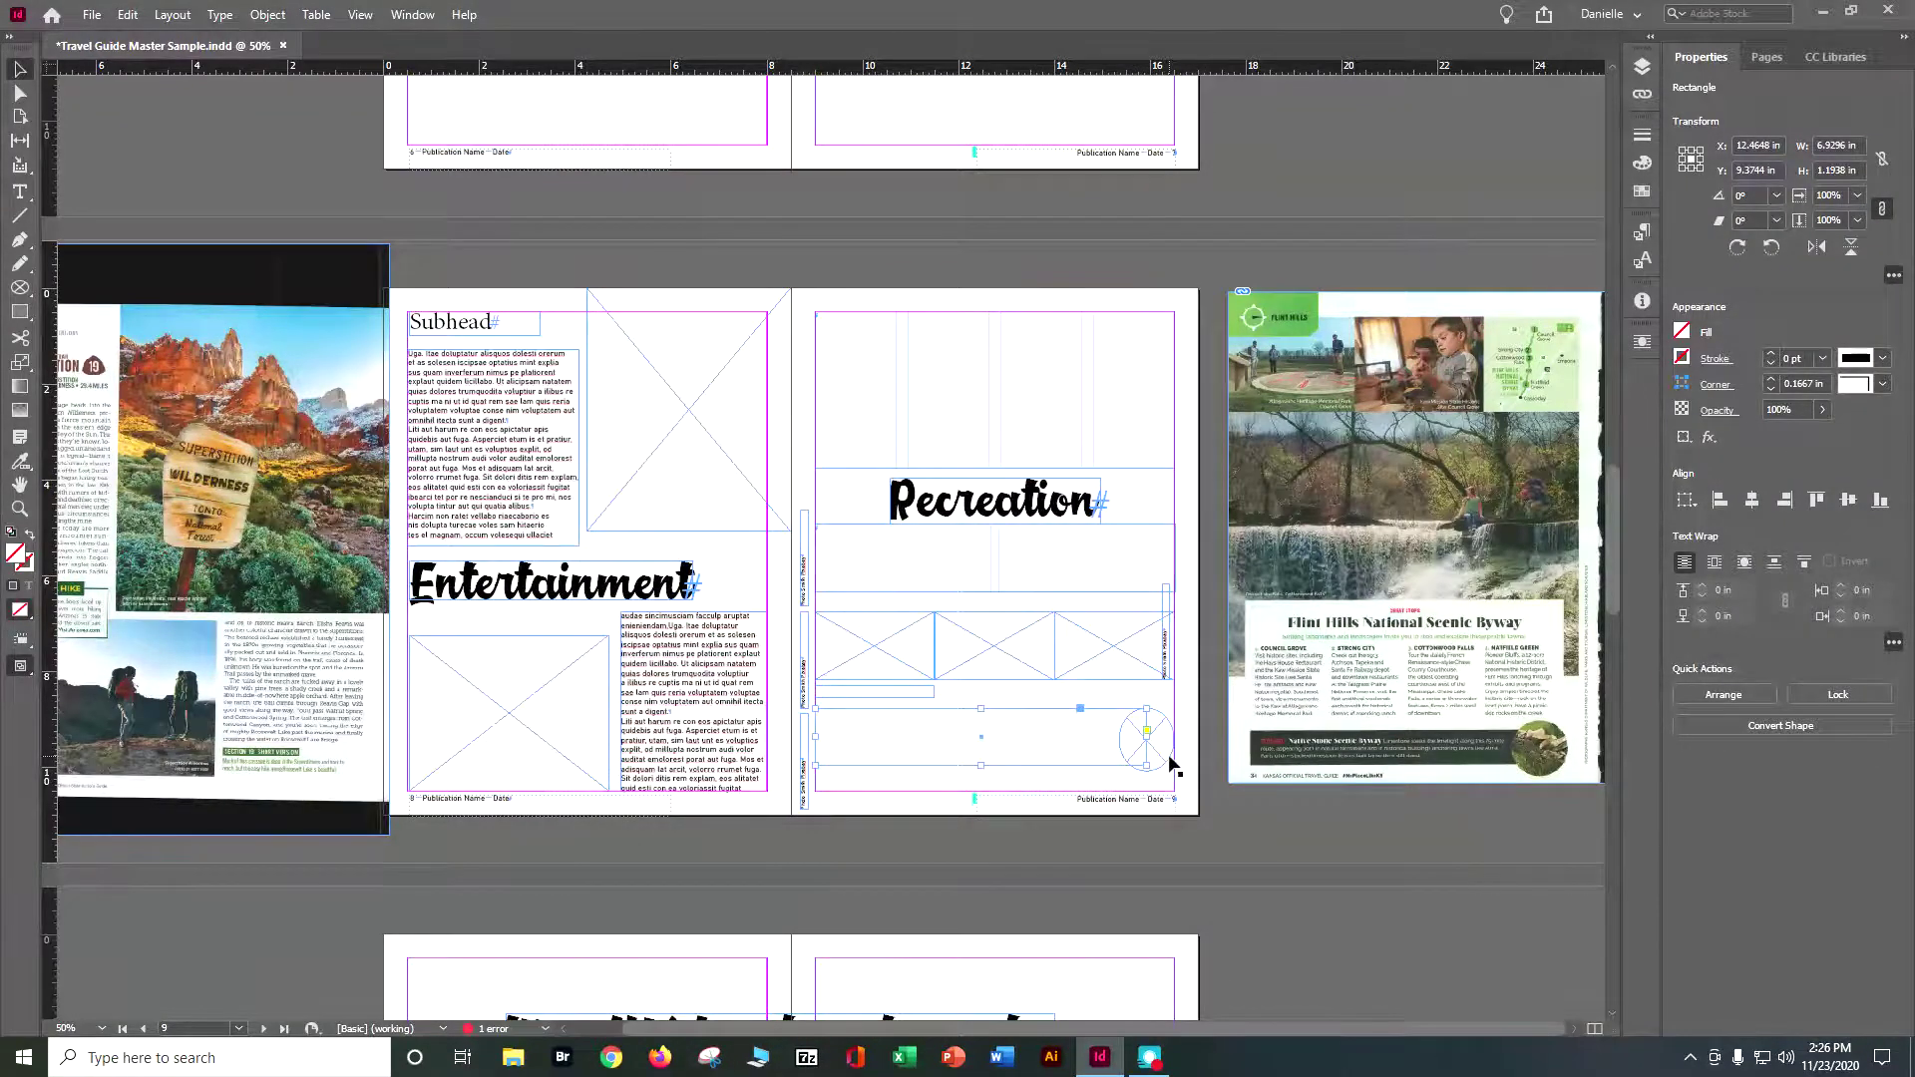
pyautogui.click(1170, 763)
pyautogui.press('Up')
pyautogui.press('Up')
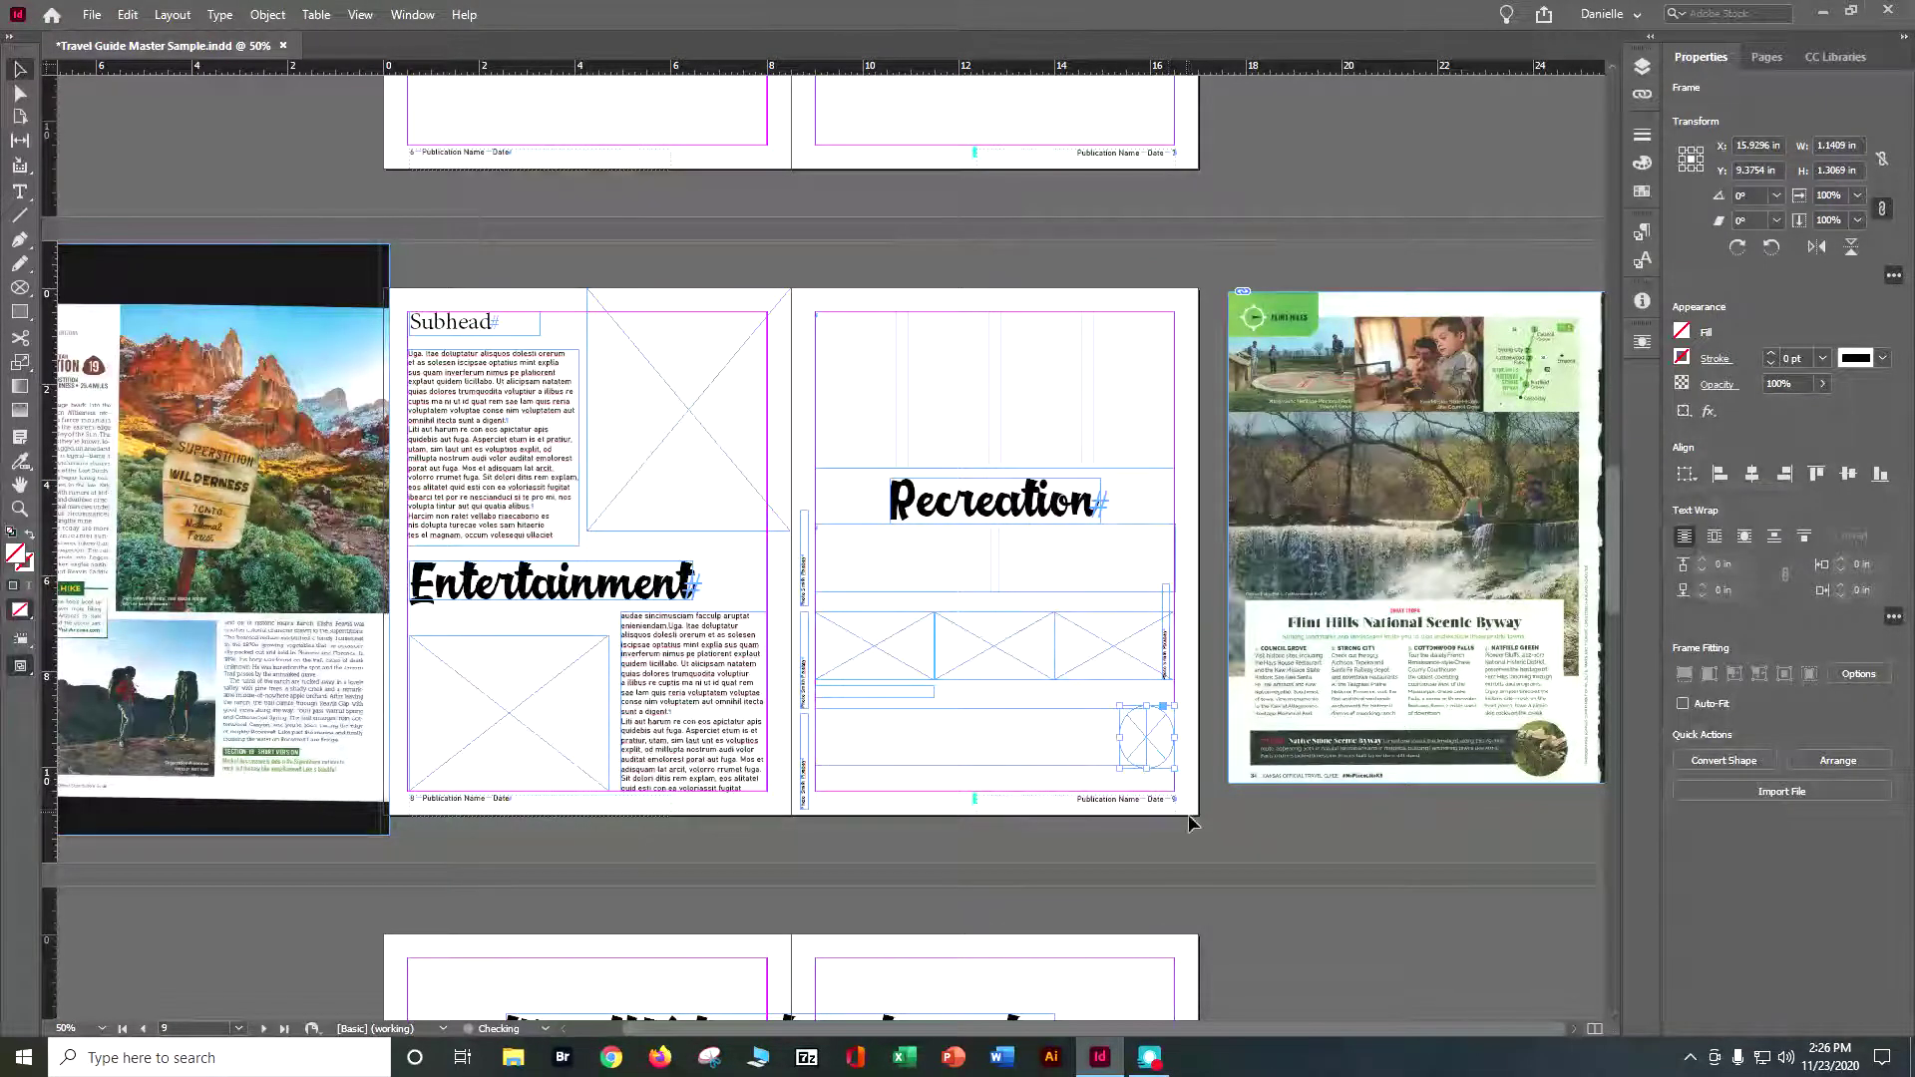
pyautogui.click(1219, 820)
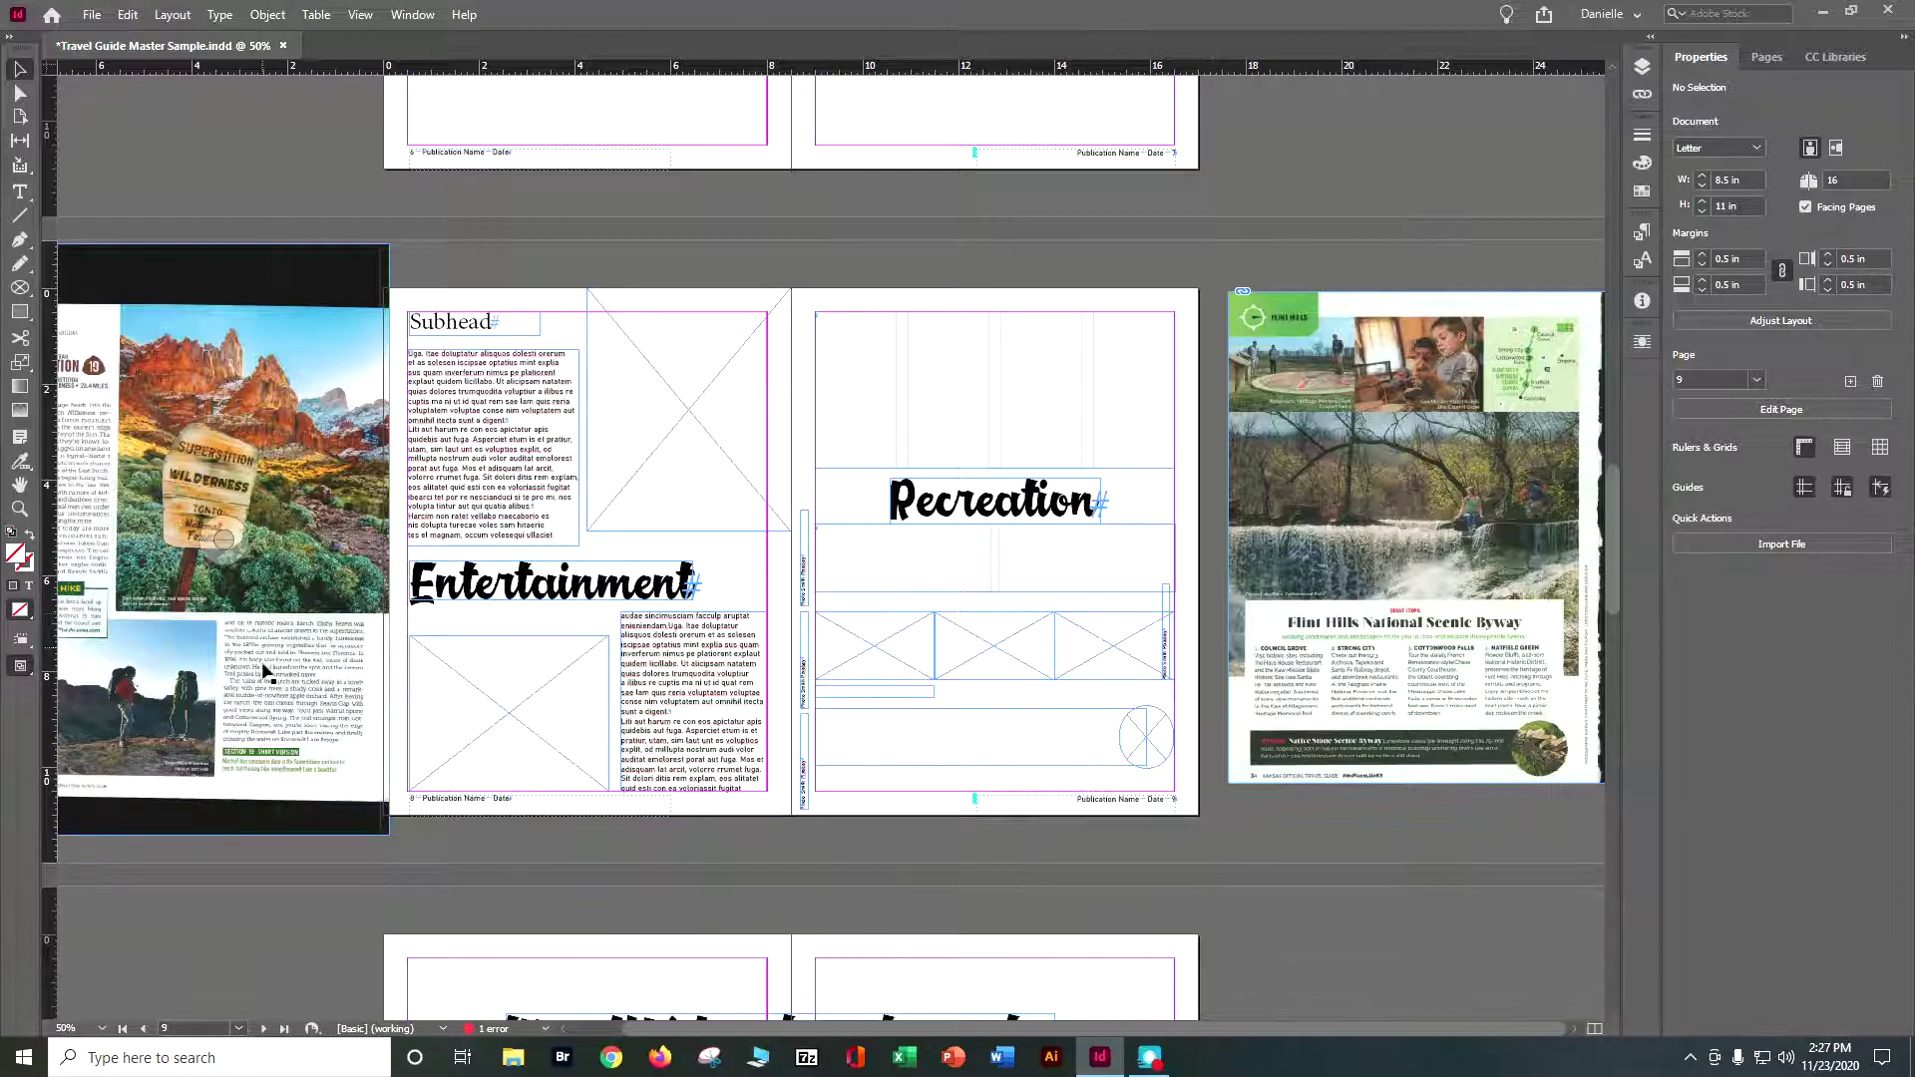
pyautogui.moveTo(753, 1030); pyautogui.dragTo(674, 1032)
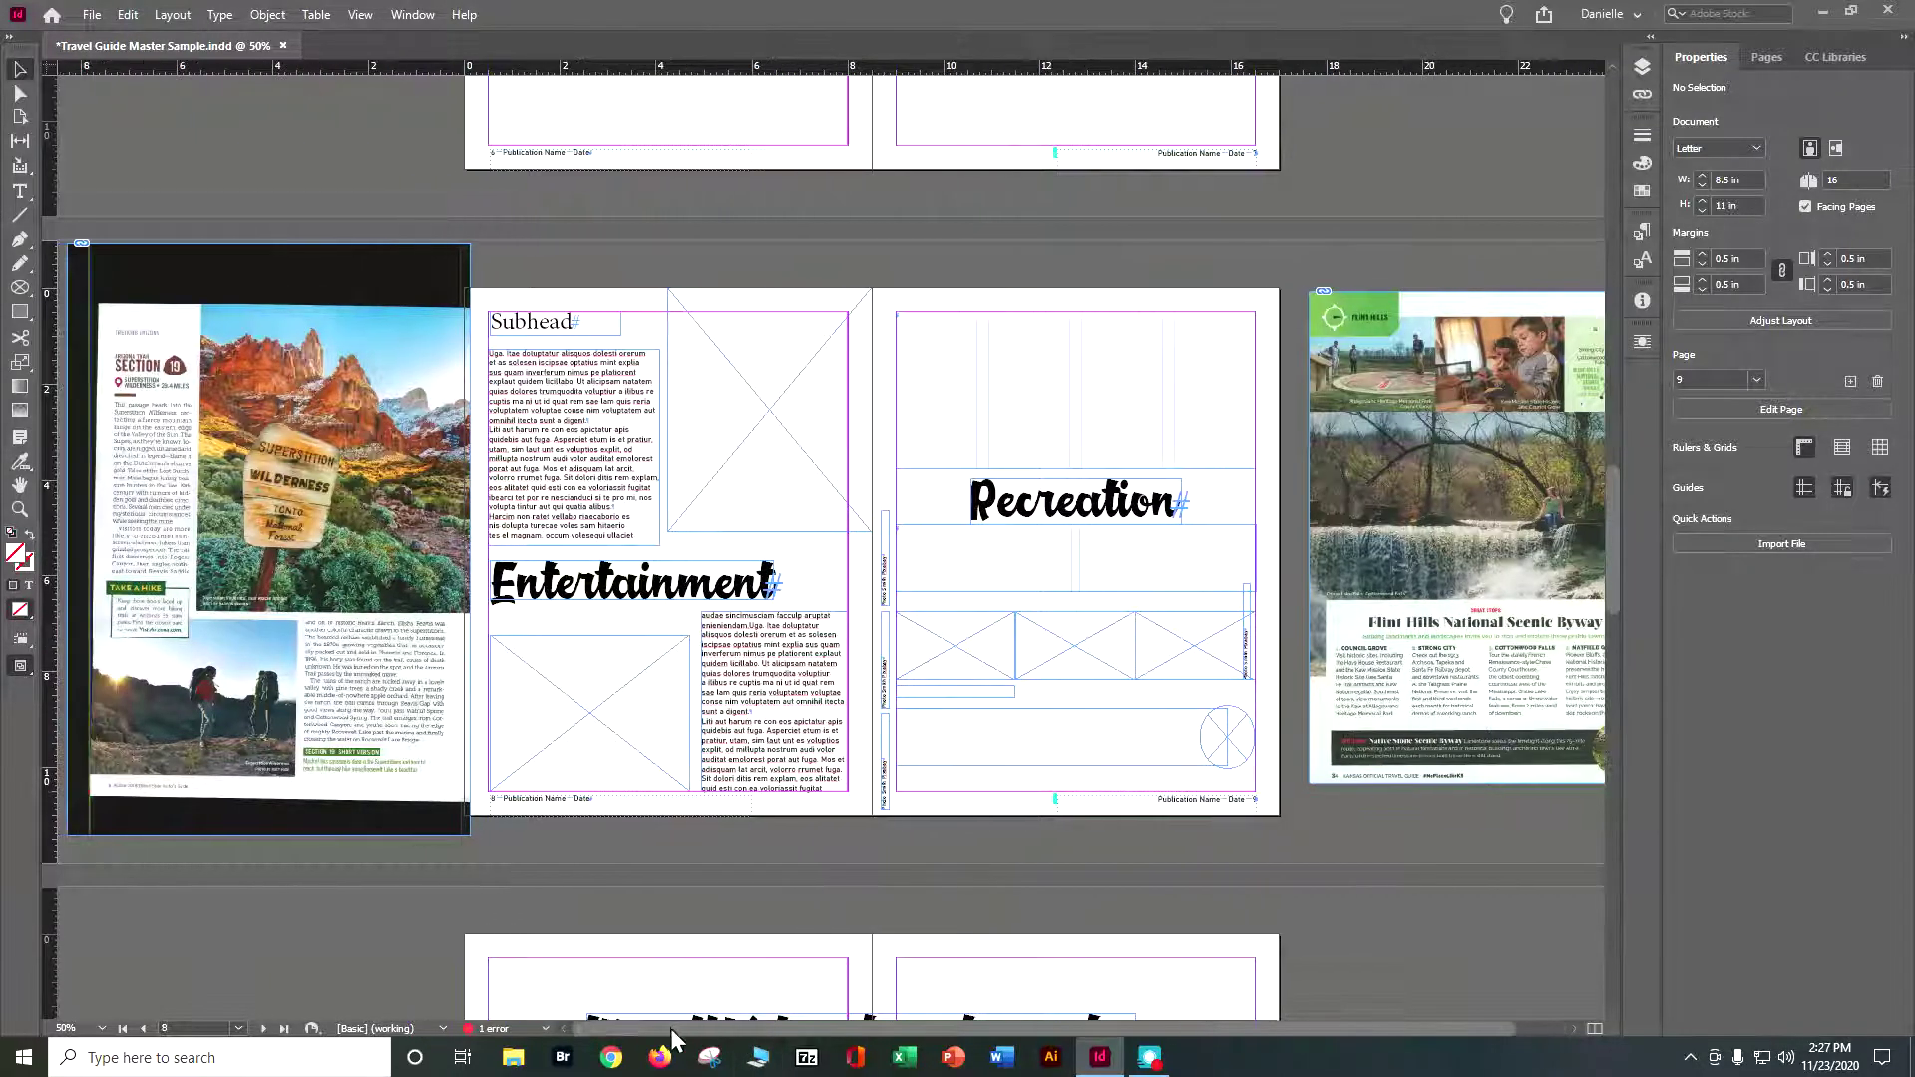